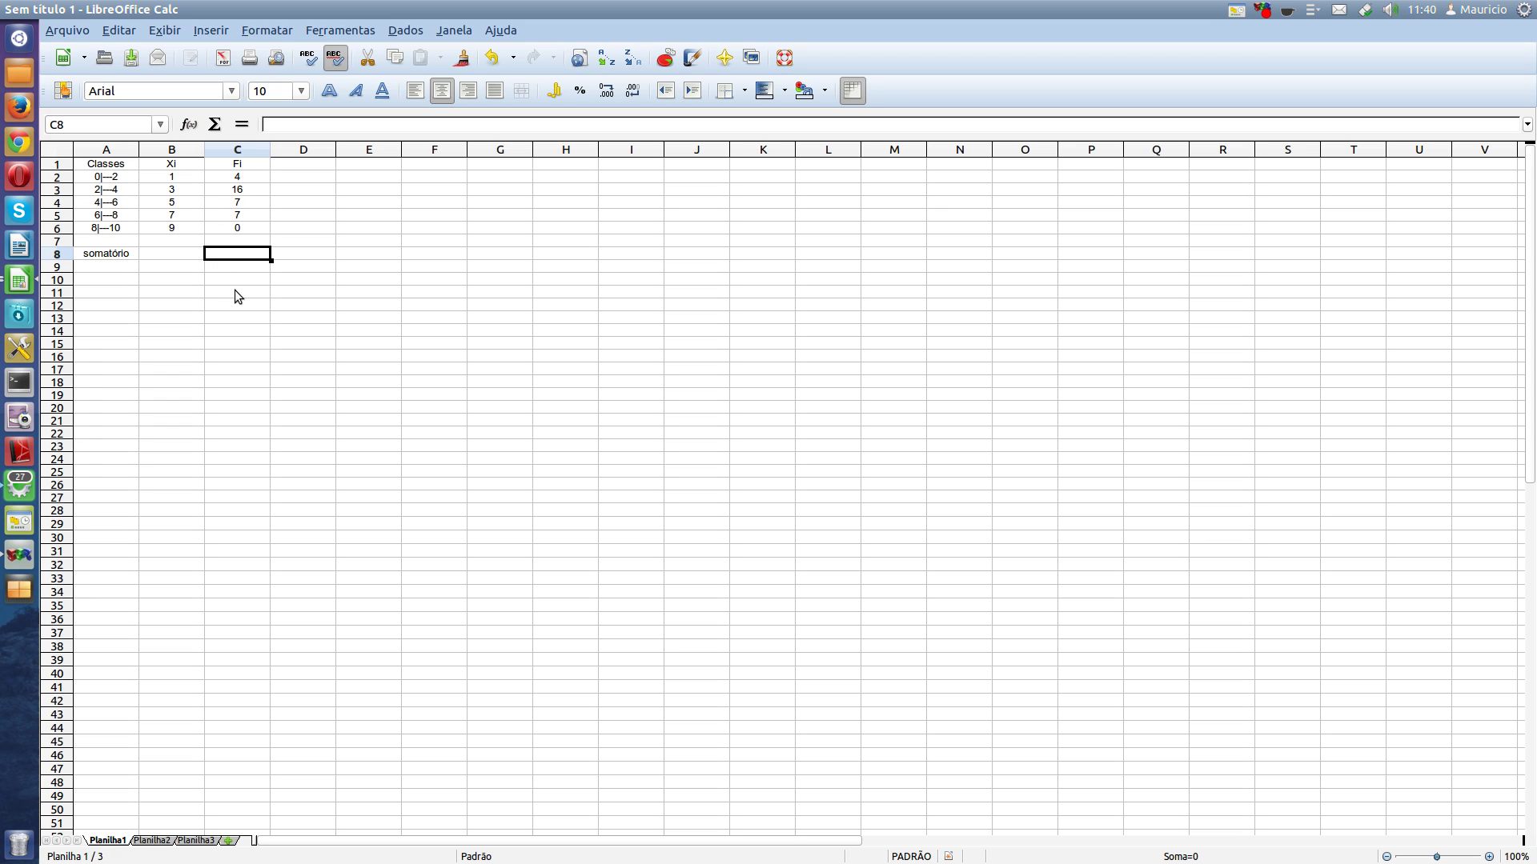
# - Total the Fi frequencies in cell C8 with the formula =soma(c2:c6)
pyautogui.click(271, 127)
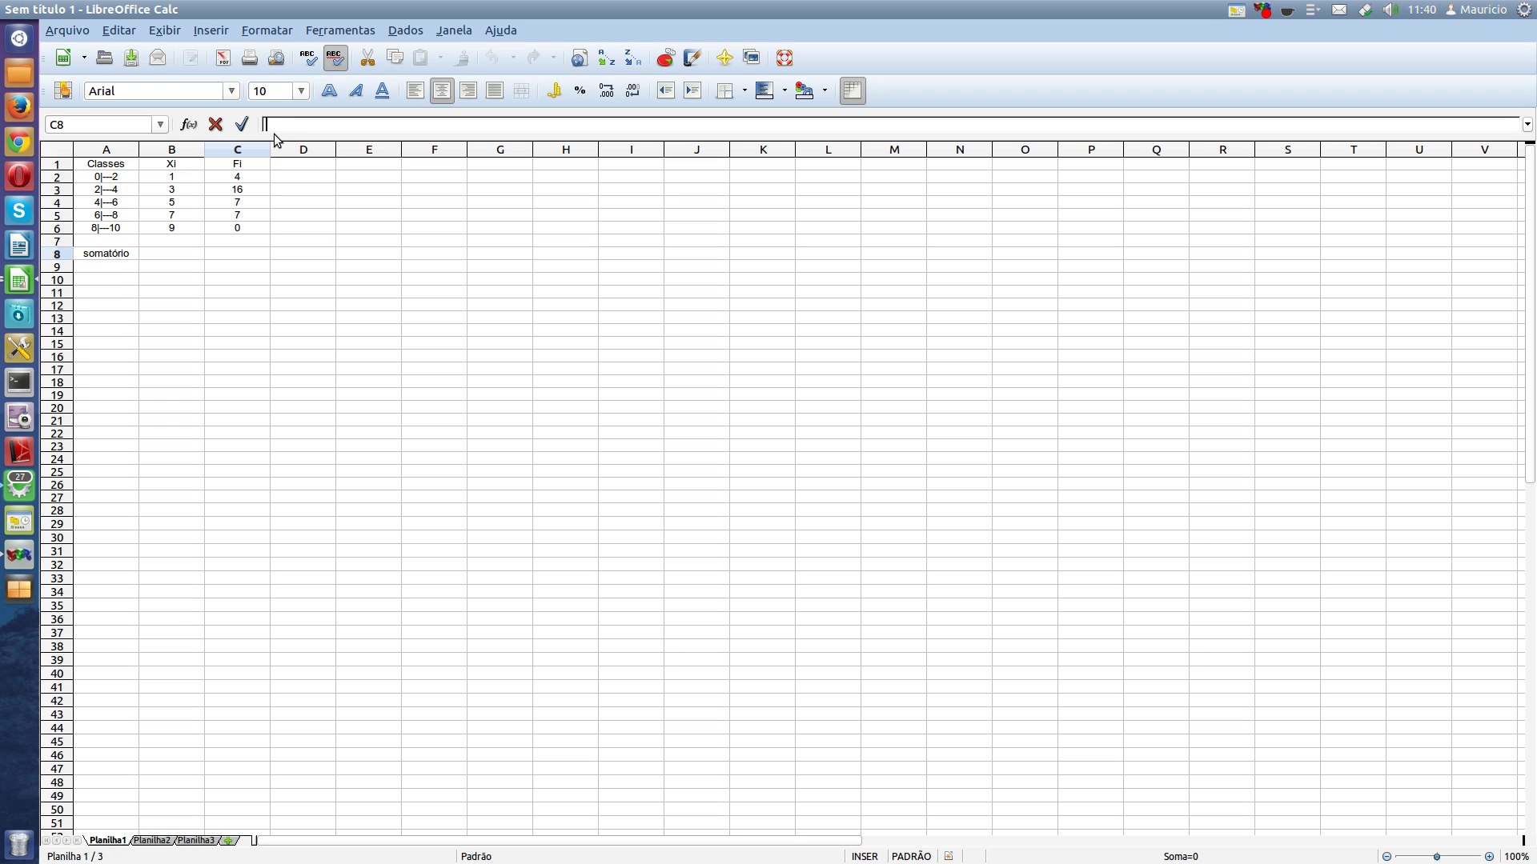
pyautogui.write('=soma(')
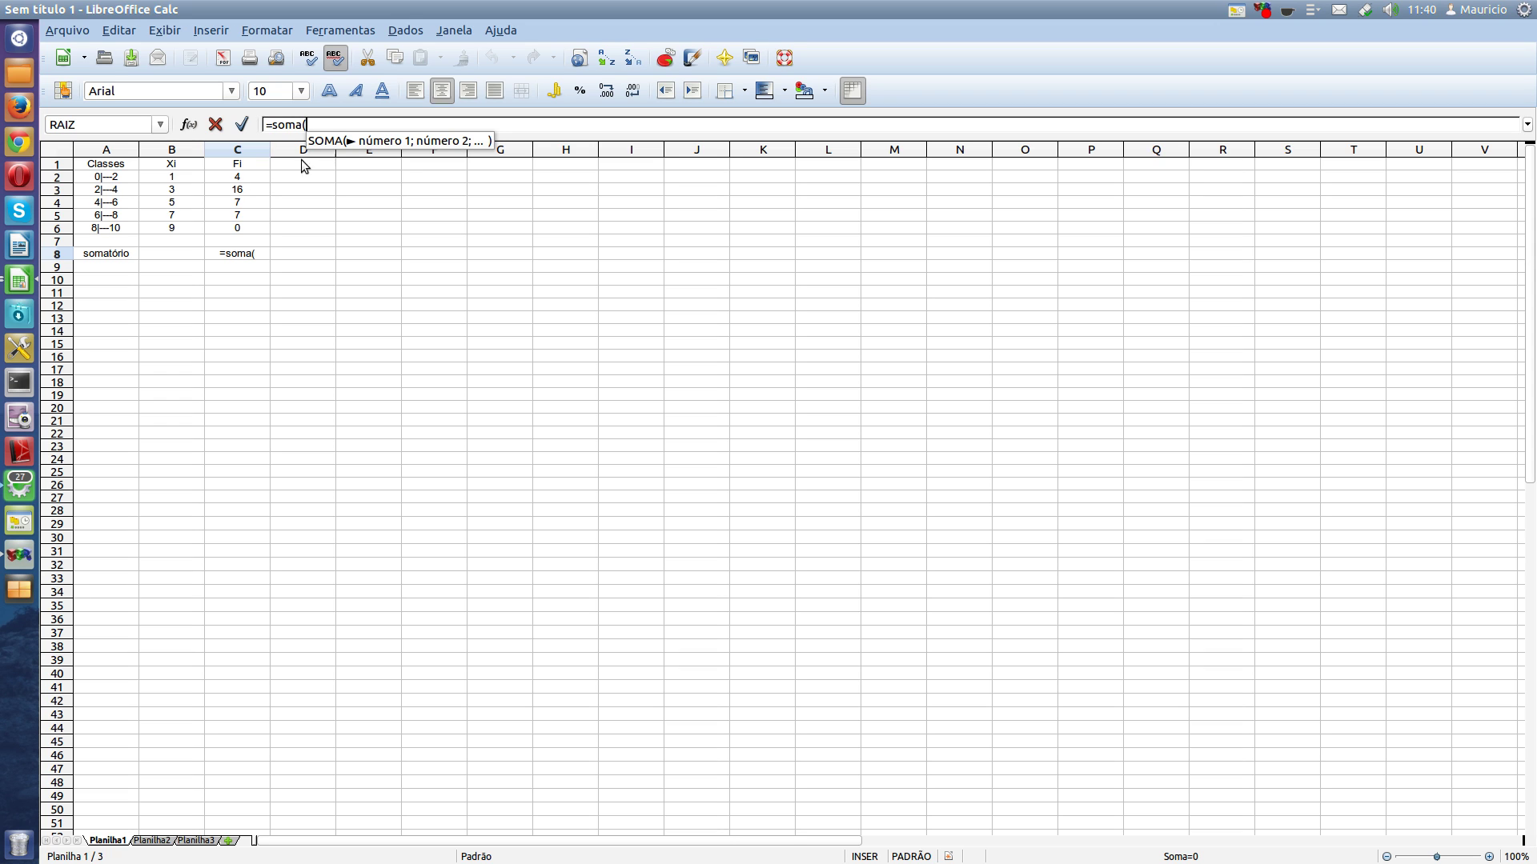
pyautogui.write('c')
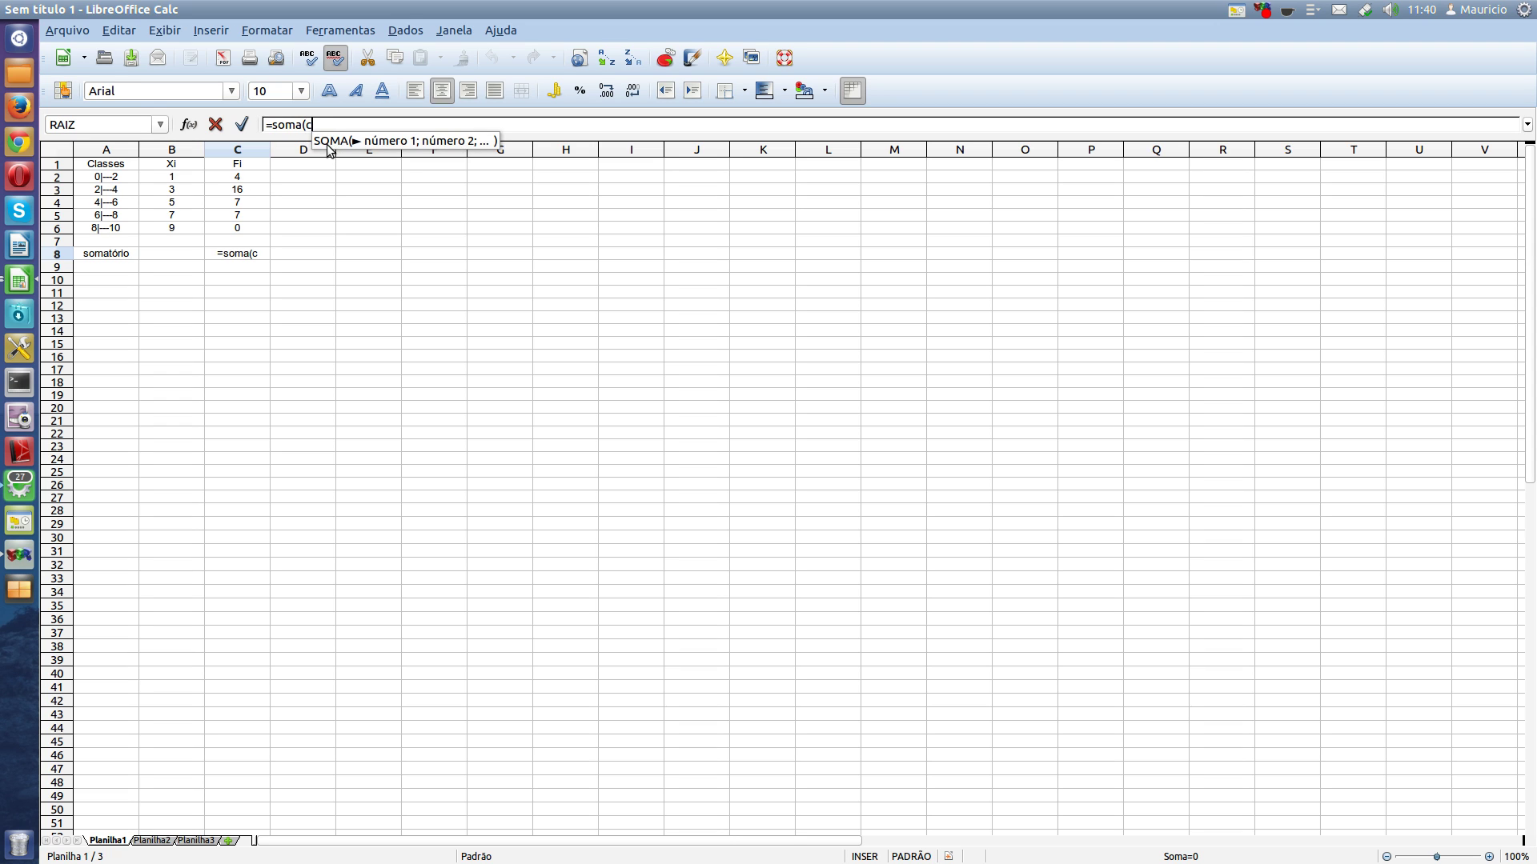
pyautogui.write('2:')
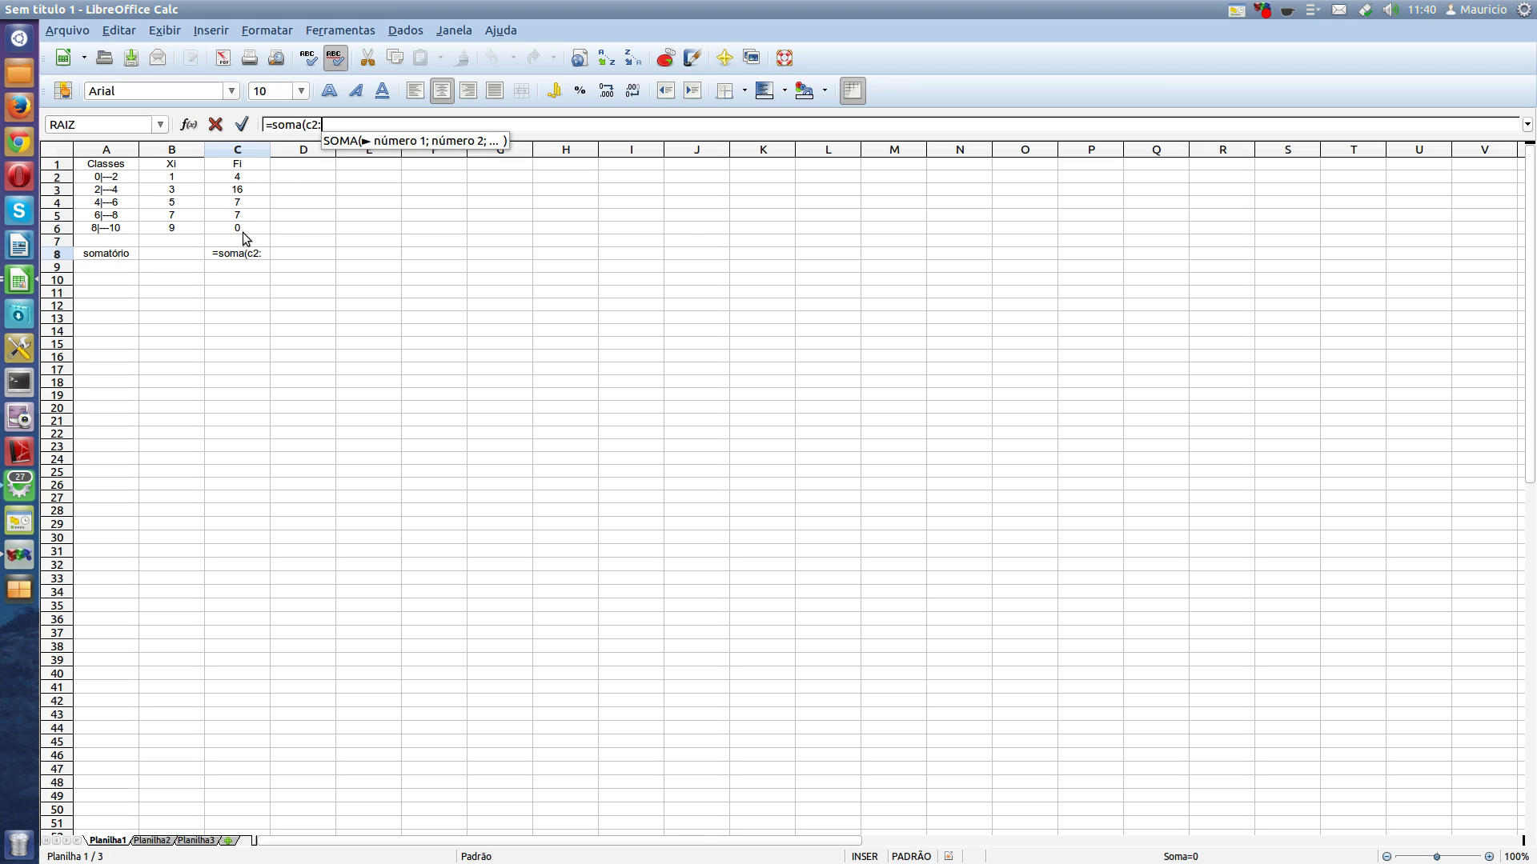
pyautogui.write('c')
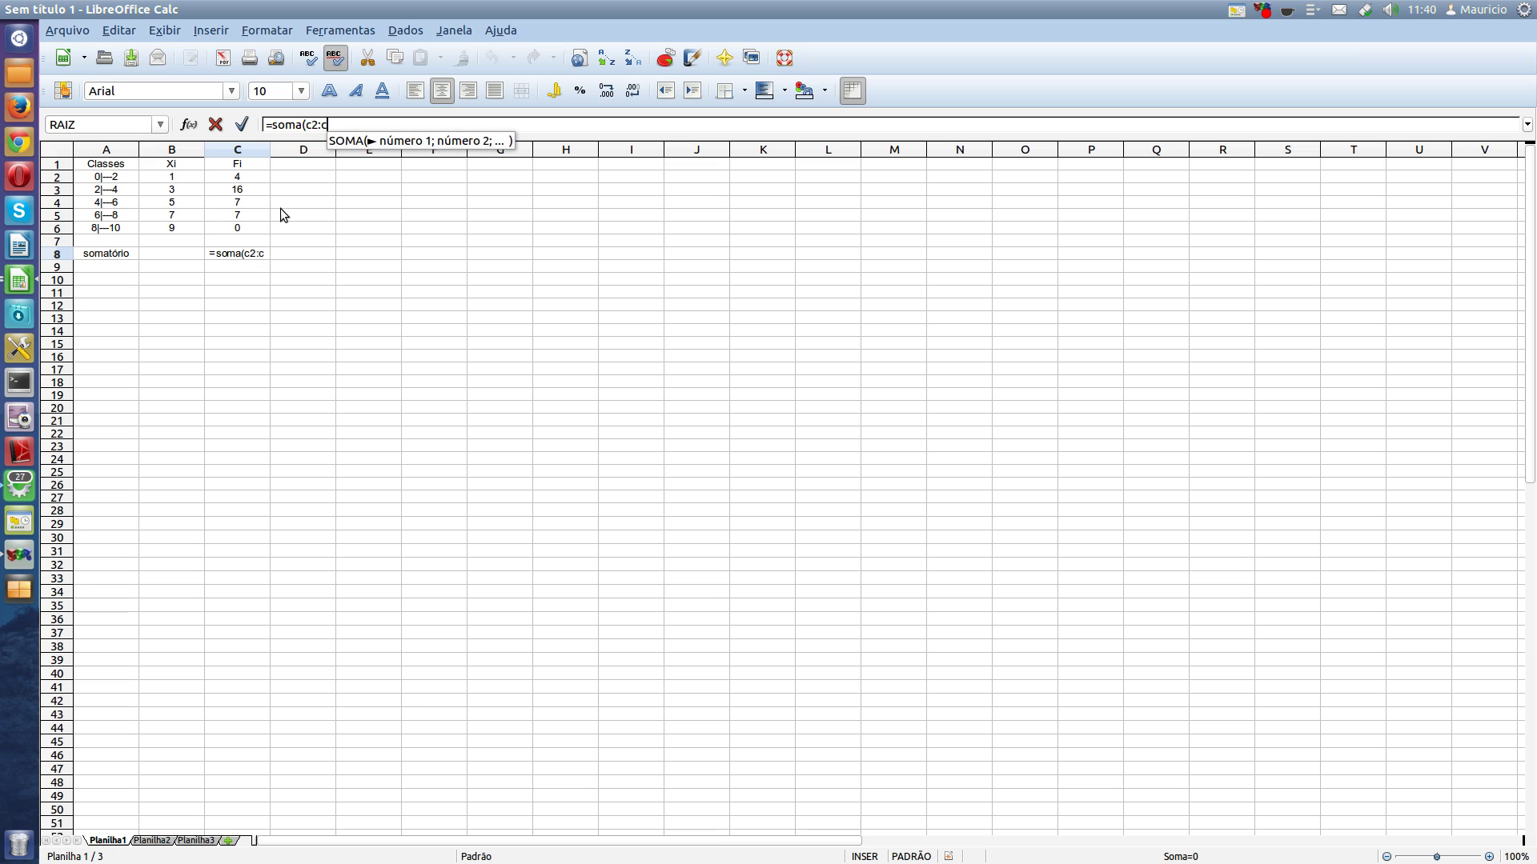
pyautogui.write('6)')
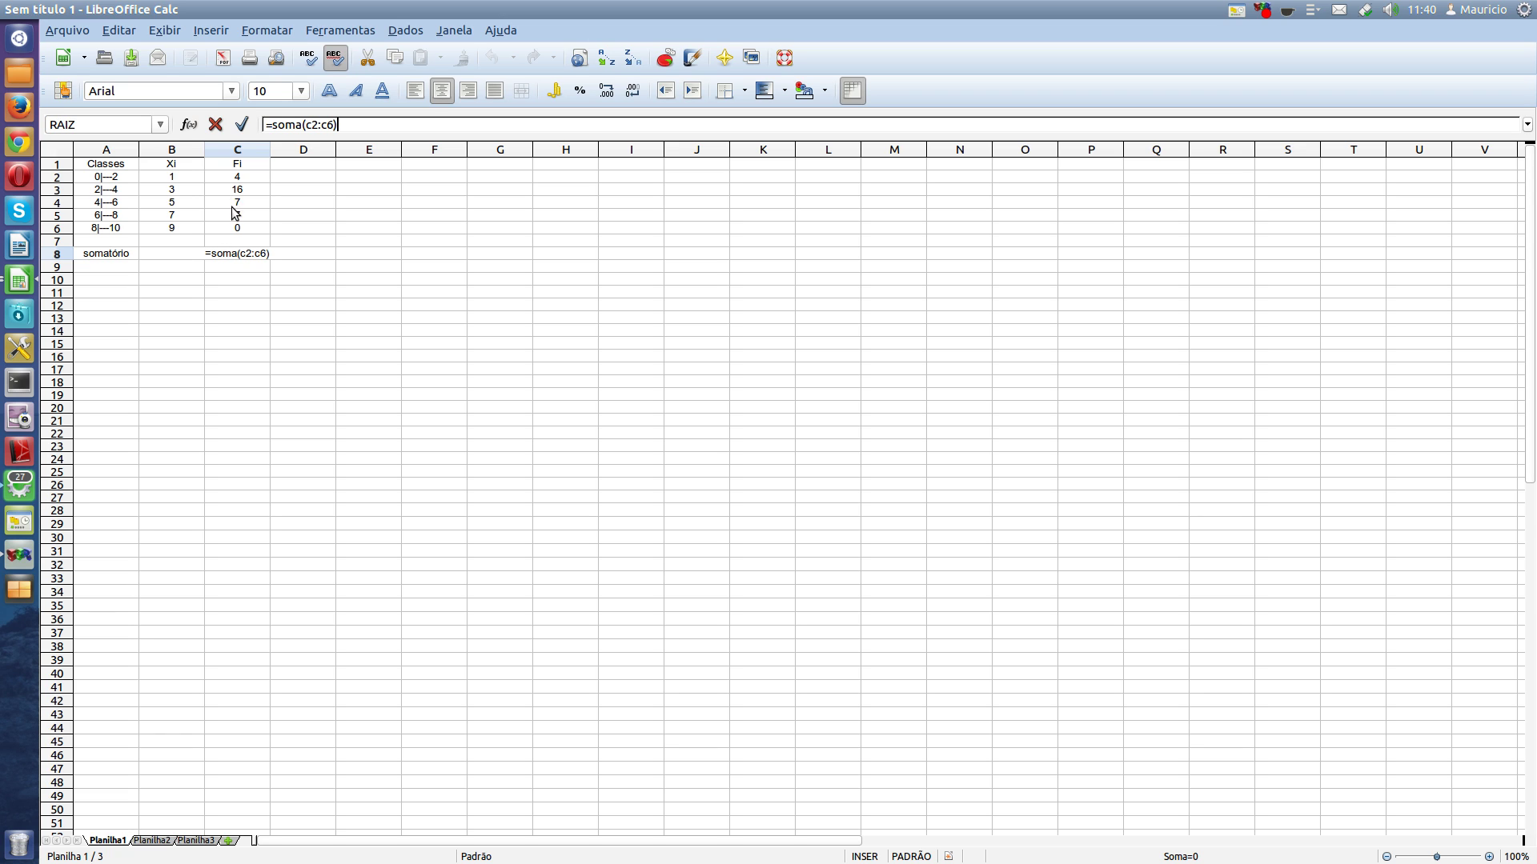
pyautogui.click(240, 128)
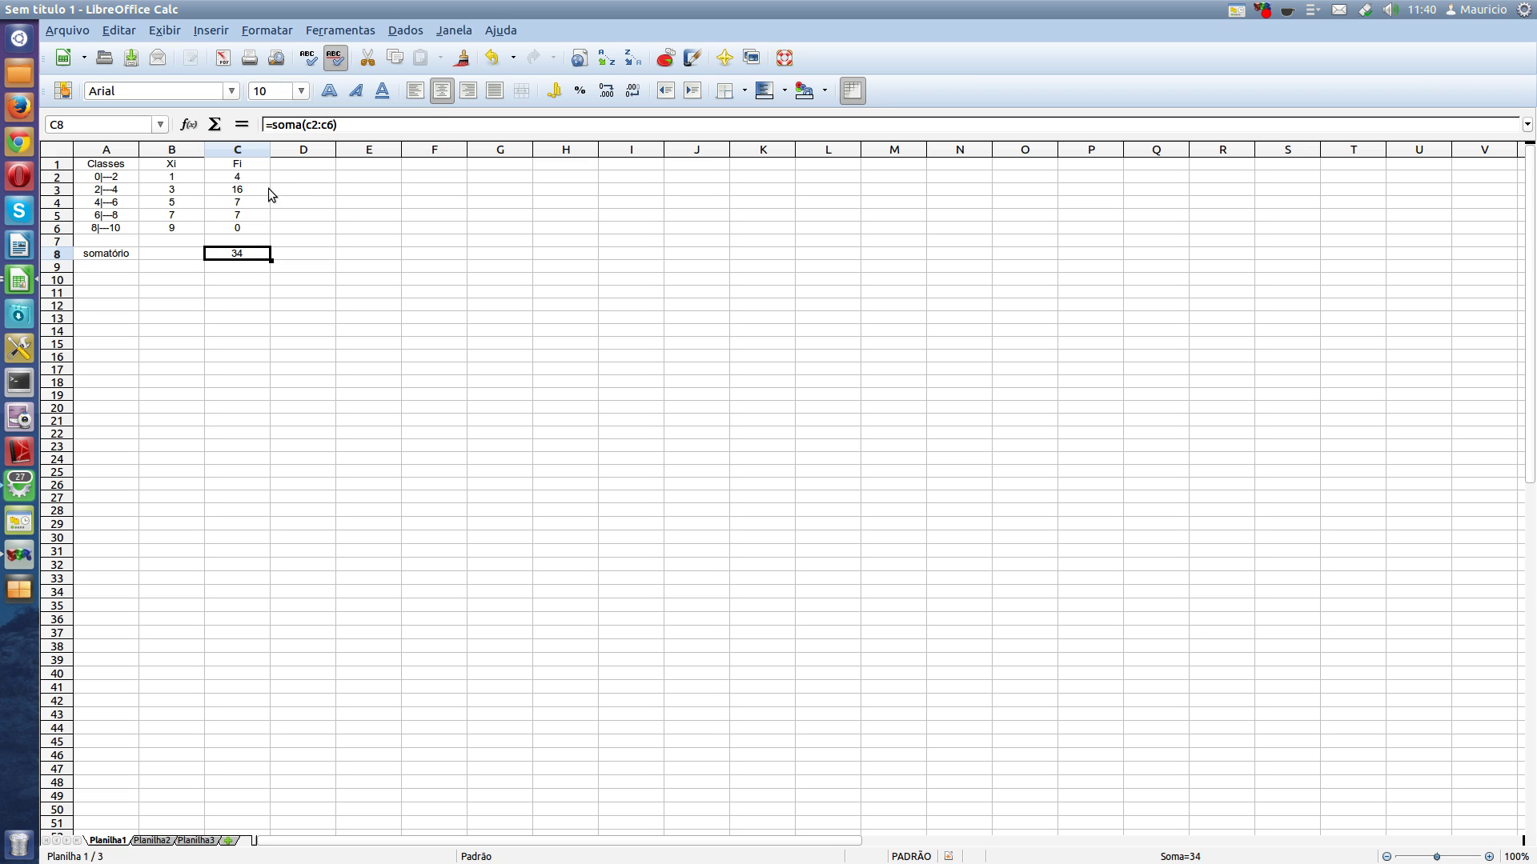
# - Add the heading fi in D1 and calculate the first class's relative frequency in D2 with =c2/$c$8
pyautogui.click(302, 162)
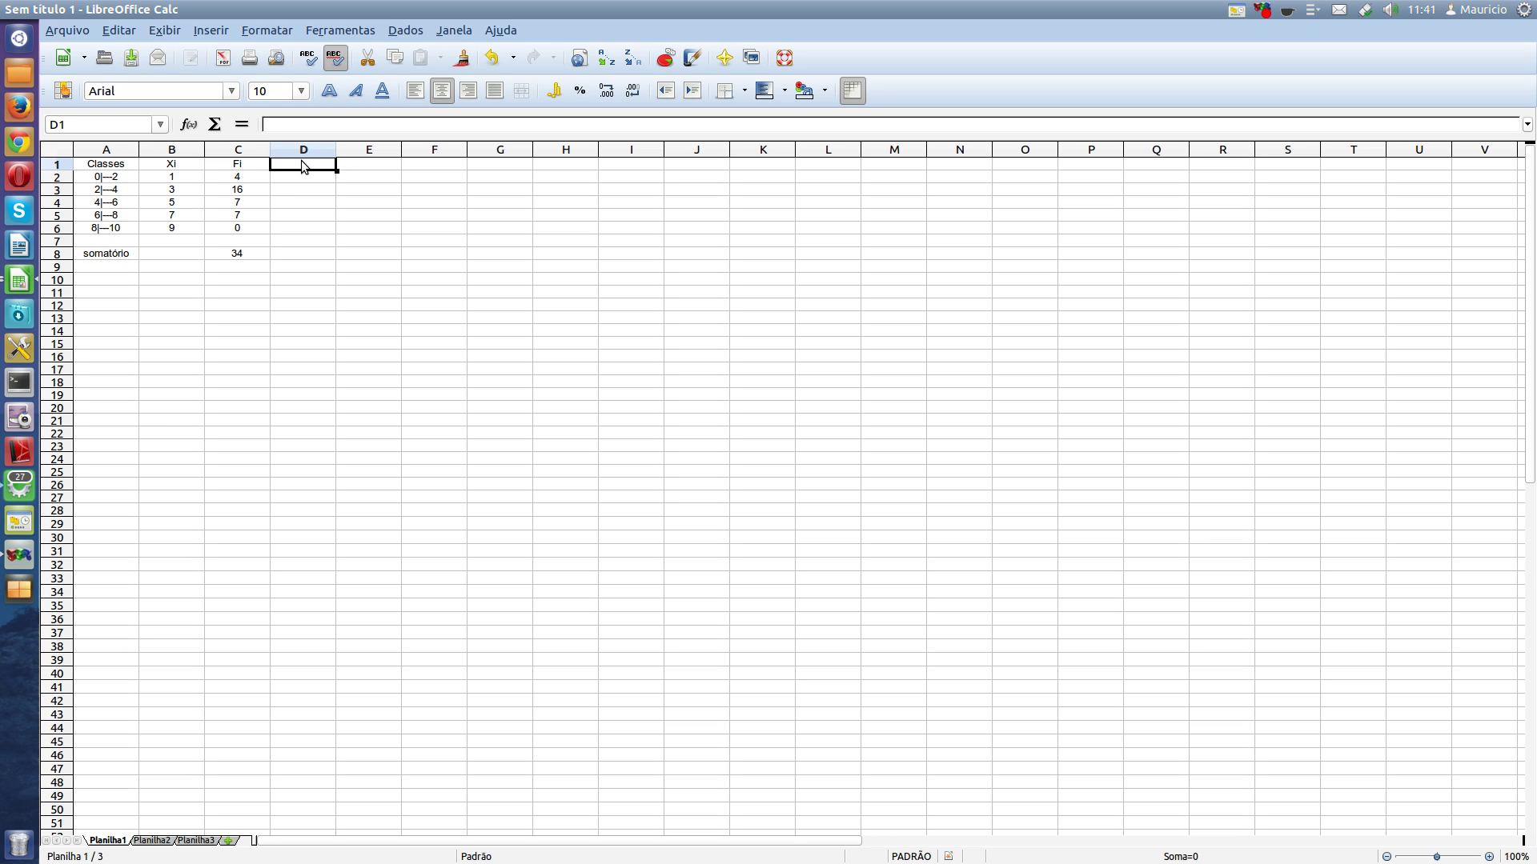
pyautogui.write('fi')
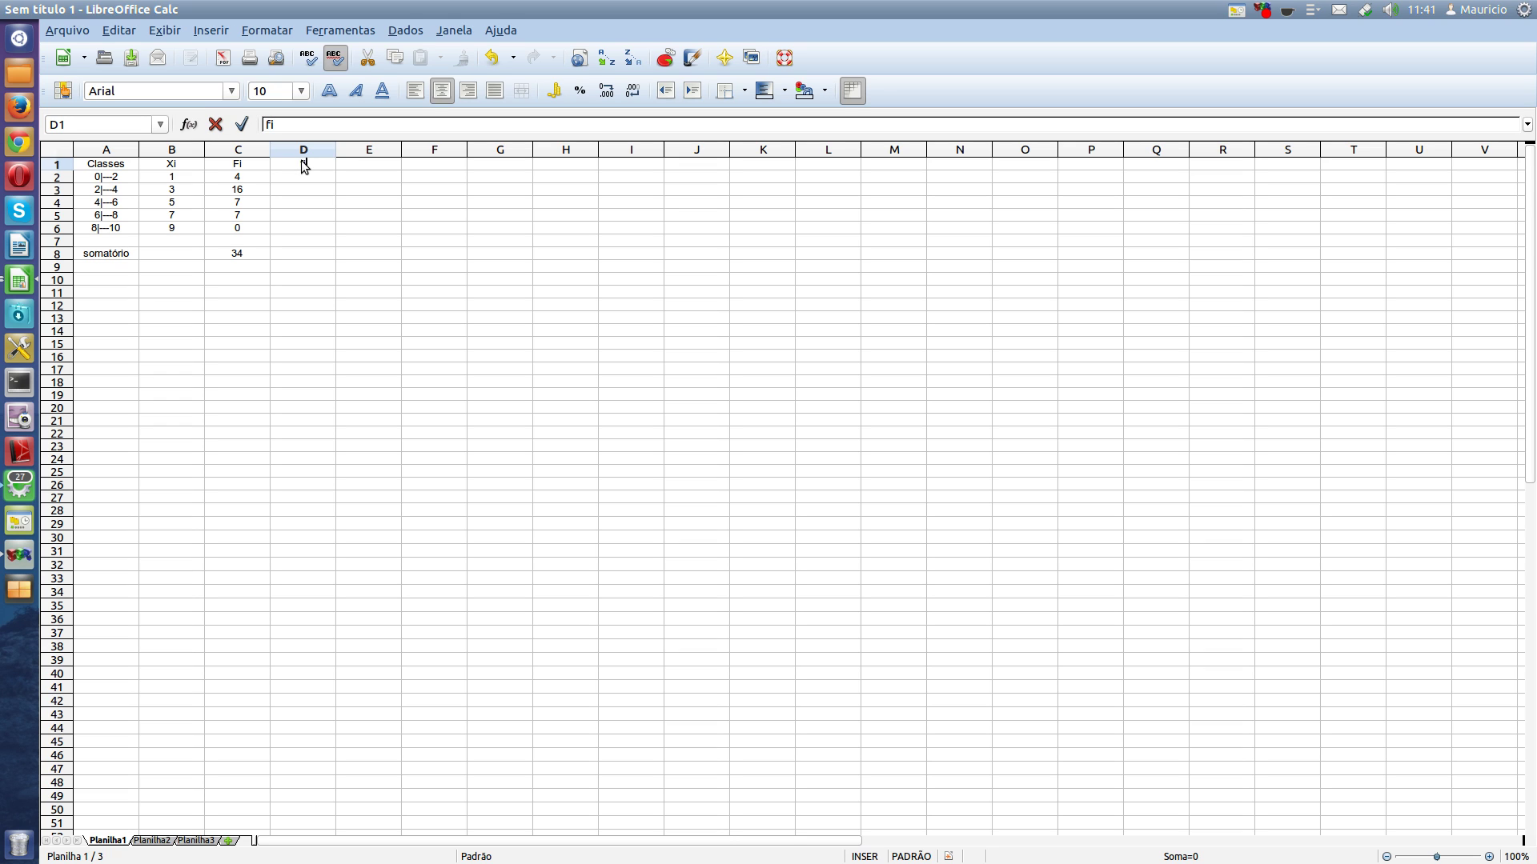
pyautogui.press('Return')
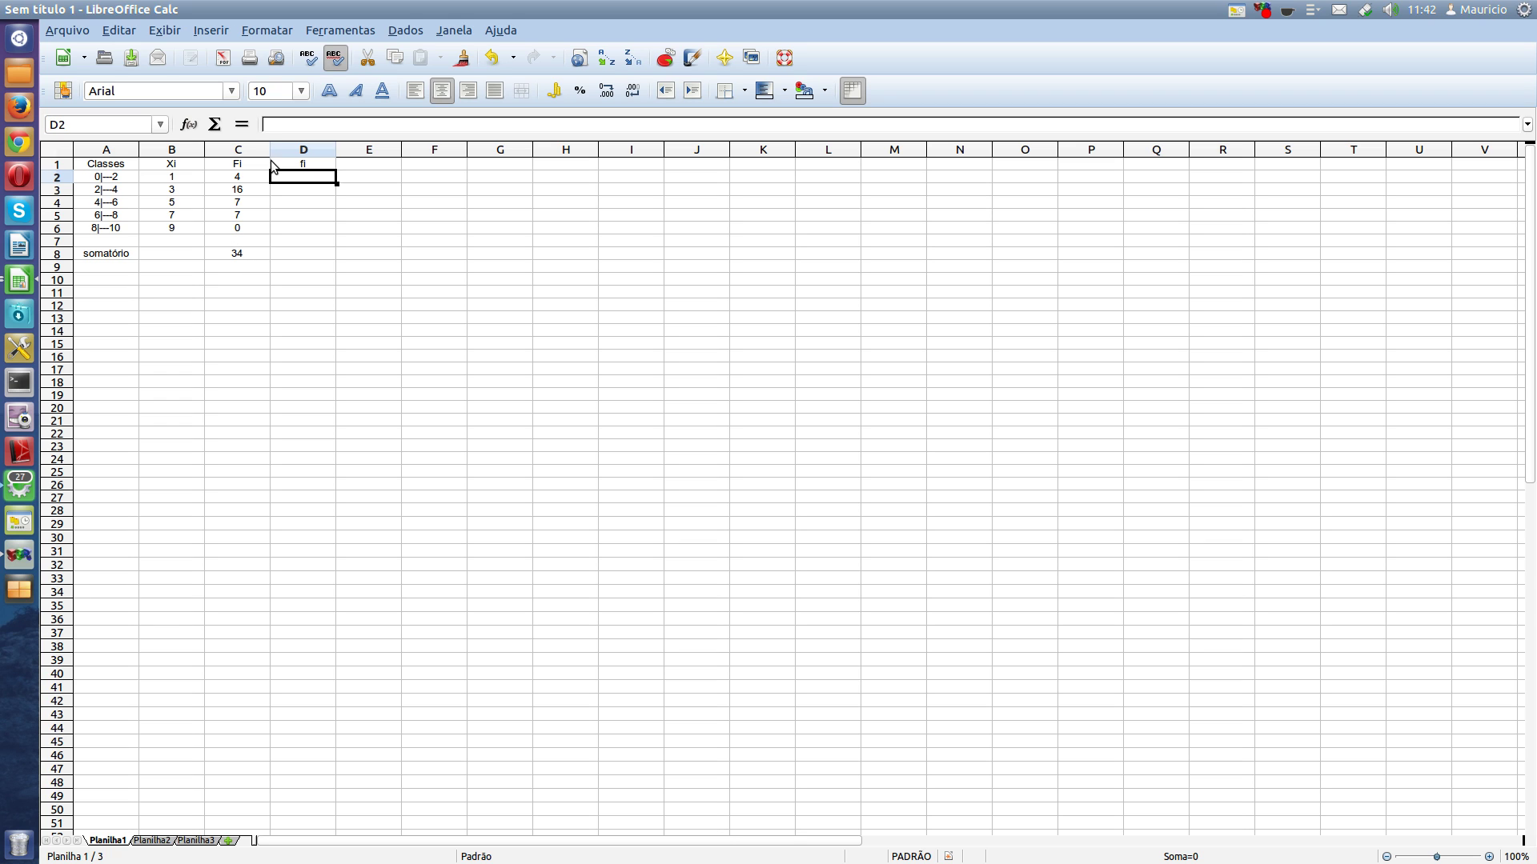
pyautogui.click(269, 124)
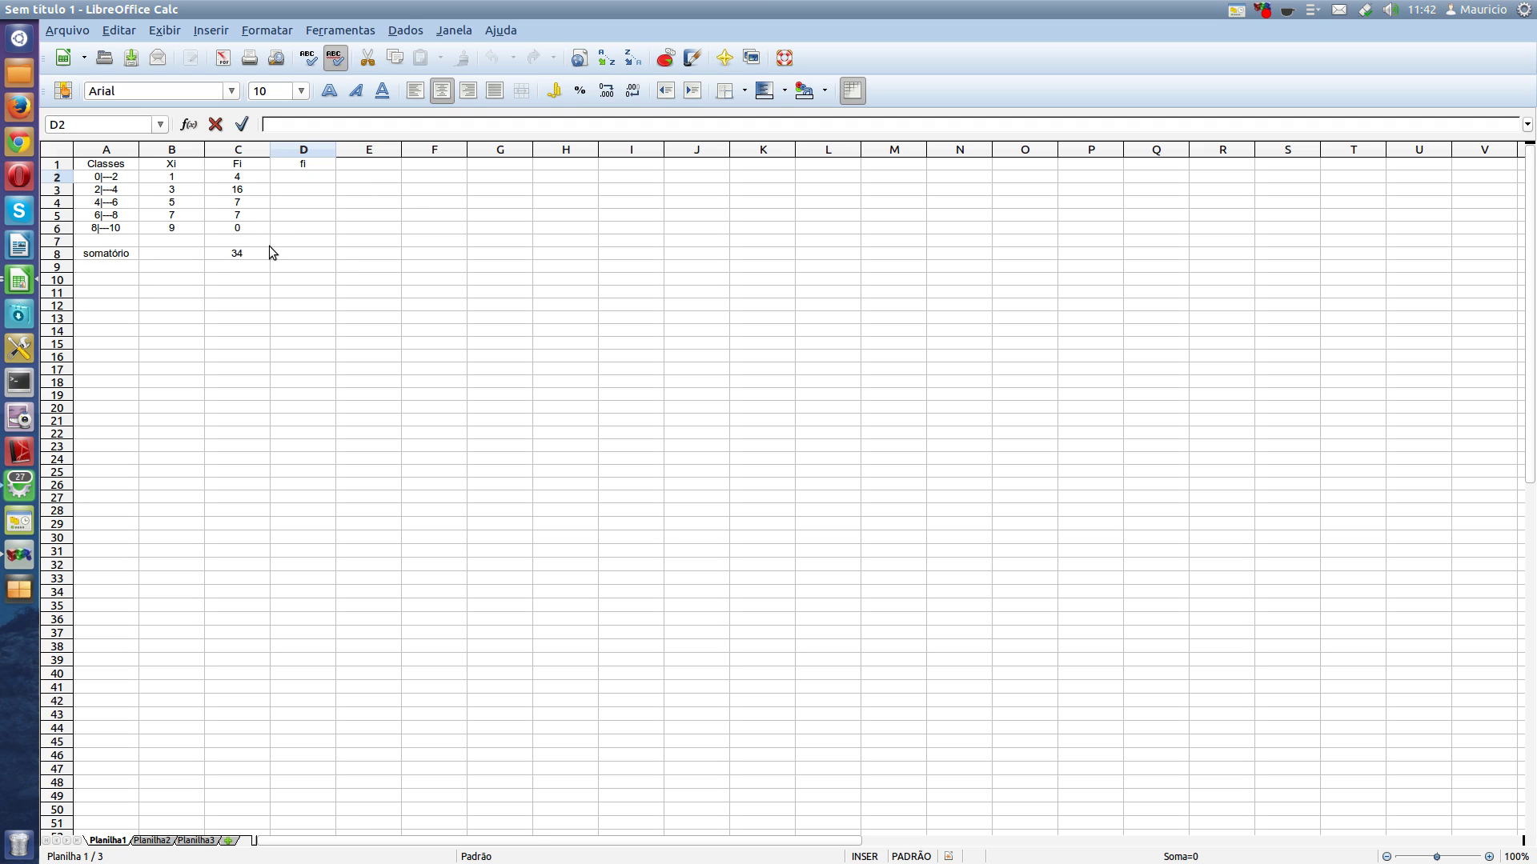
pyautogui.write('=c2/$c$8')
pyautogui.click(242, 124)
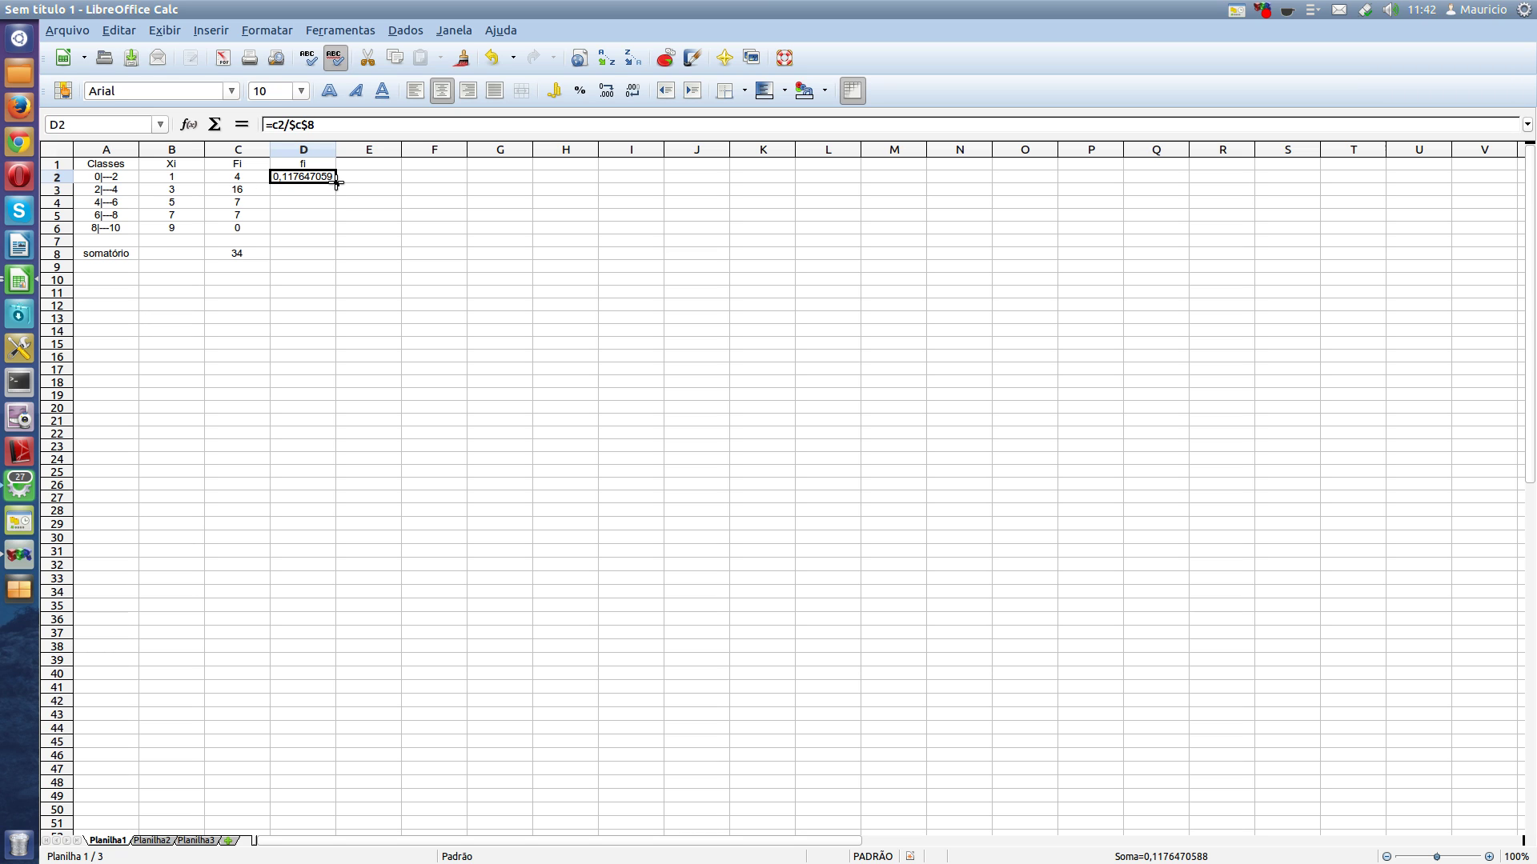
# - Fill the D2 formula down through D6 and check the copied formulas in D3 and D4
pyautogui.moveTo(337, 183); pyautogui.dragTo(330, 234)
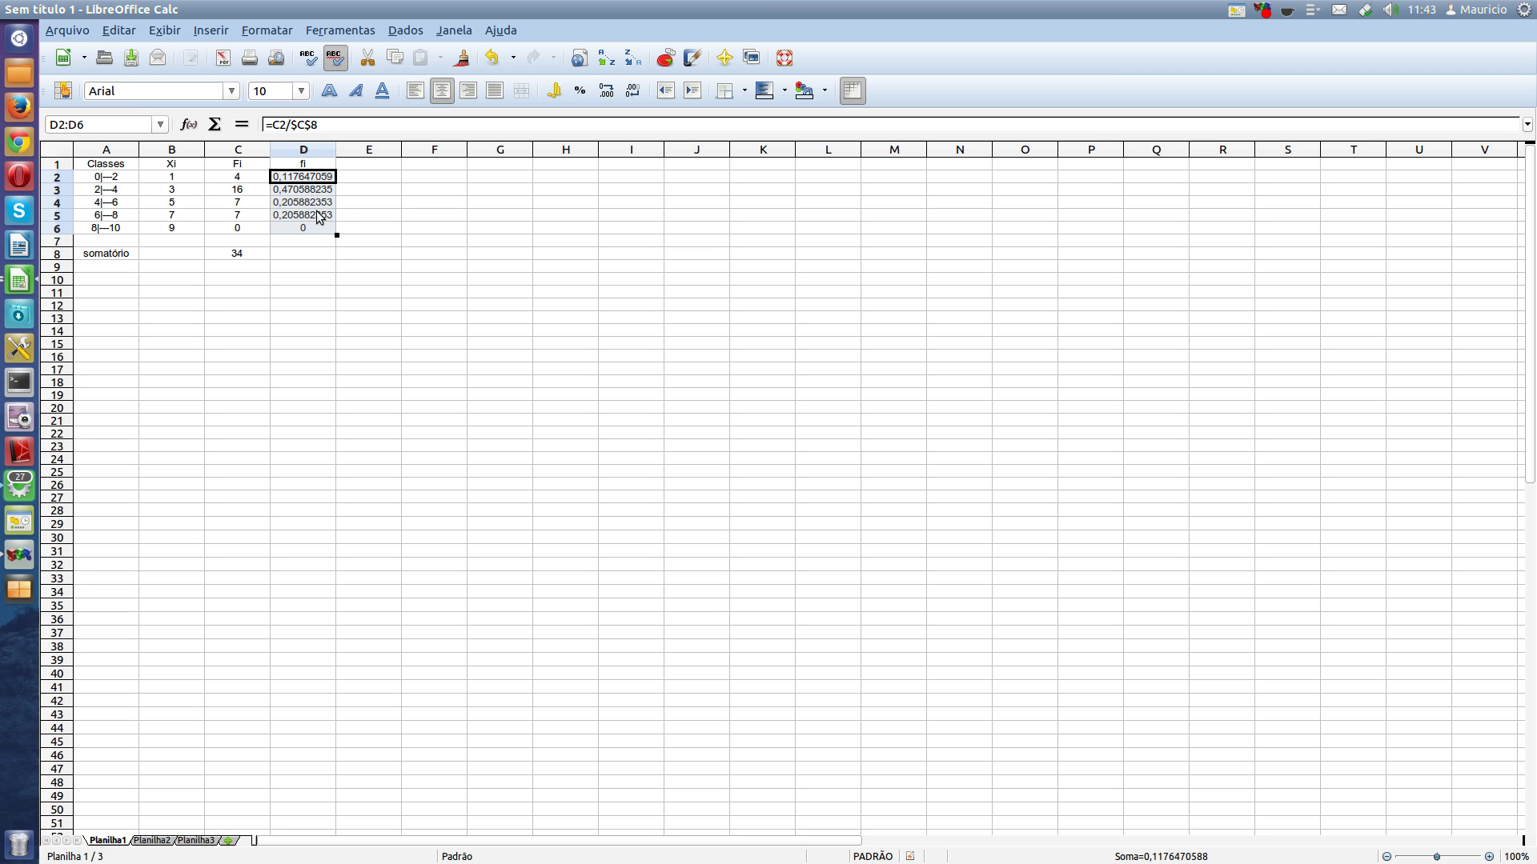
pyautogui.click(305, 192)
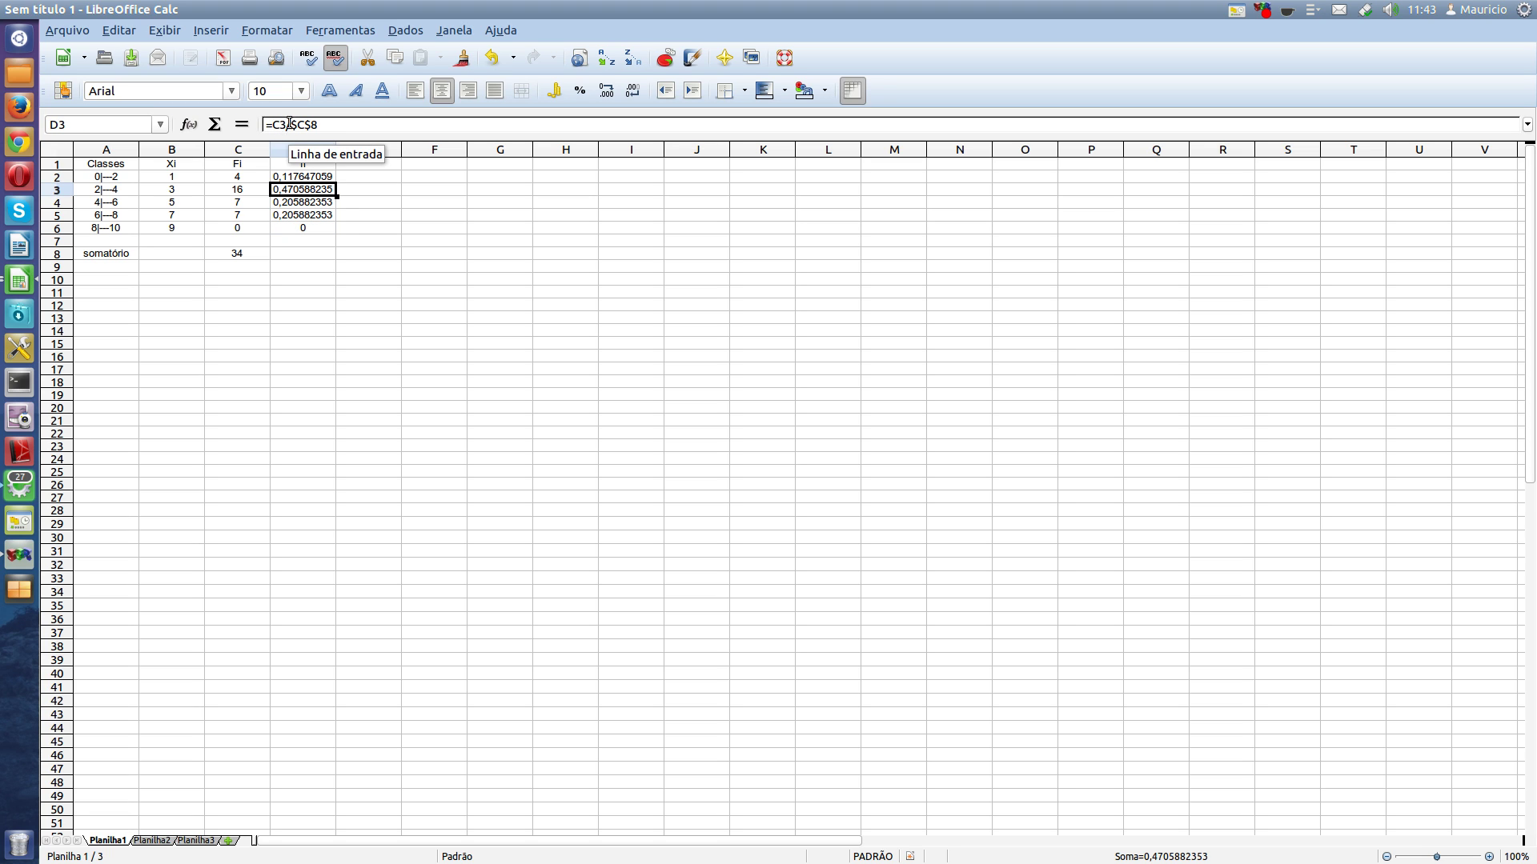
pyautogui.click(307, 203)
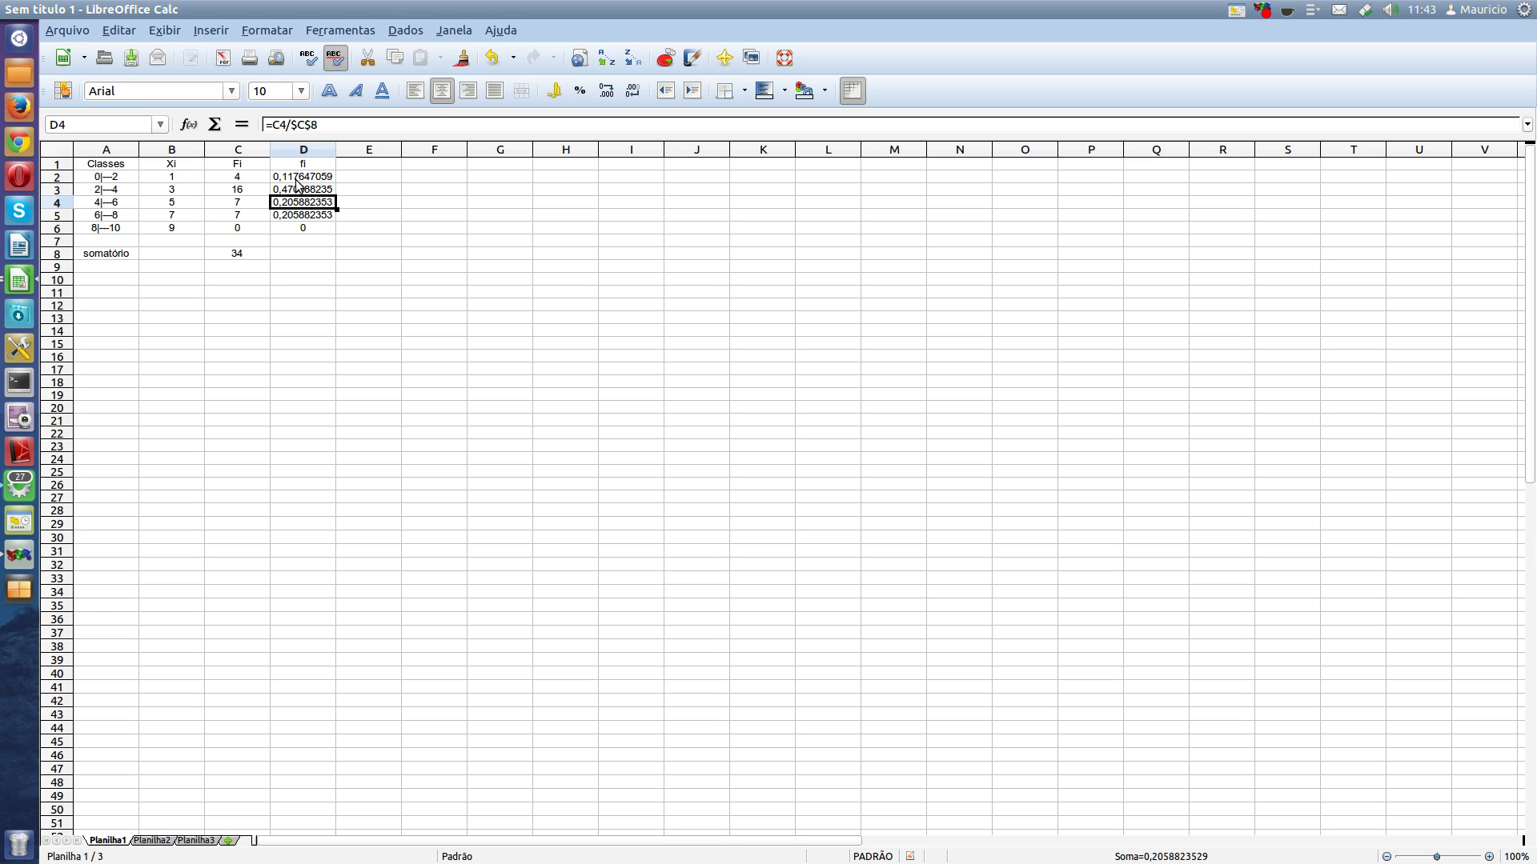
# - Format the relative frequencies in D2:D6 as percentages with two decimal places
pyautogui.moveTo(296, 180); pyautogui.dragTo(296, 229)
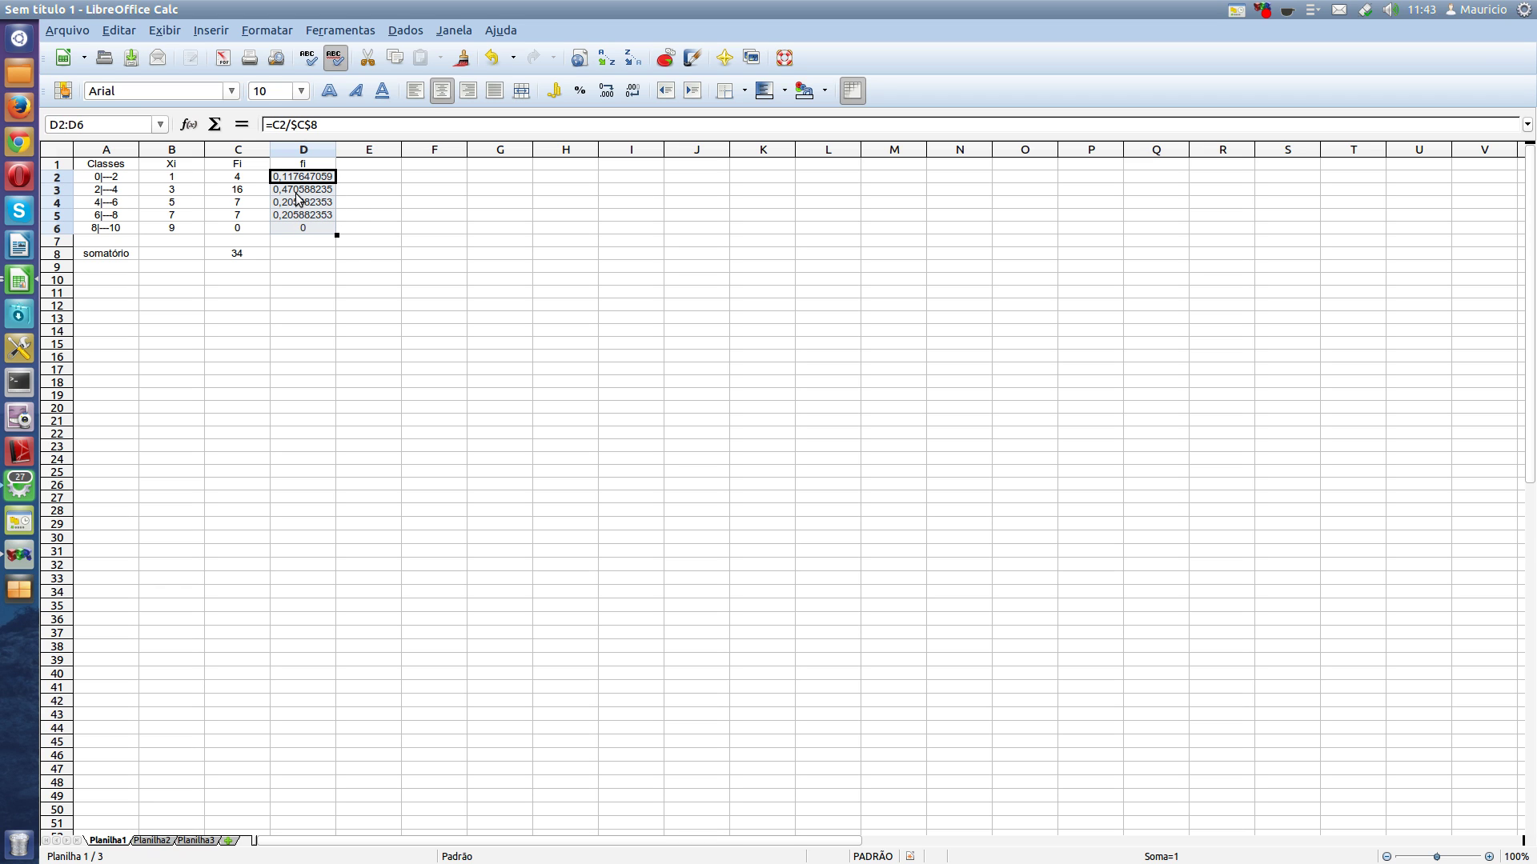
pyautogui.rightClick(297, 196)
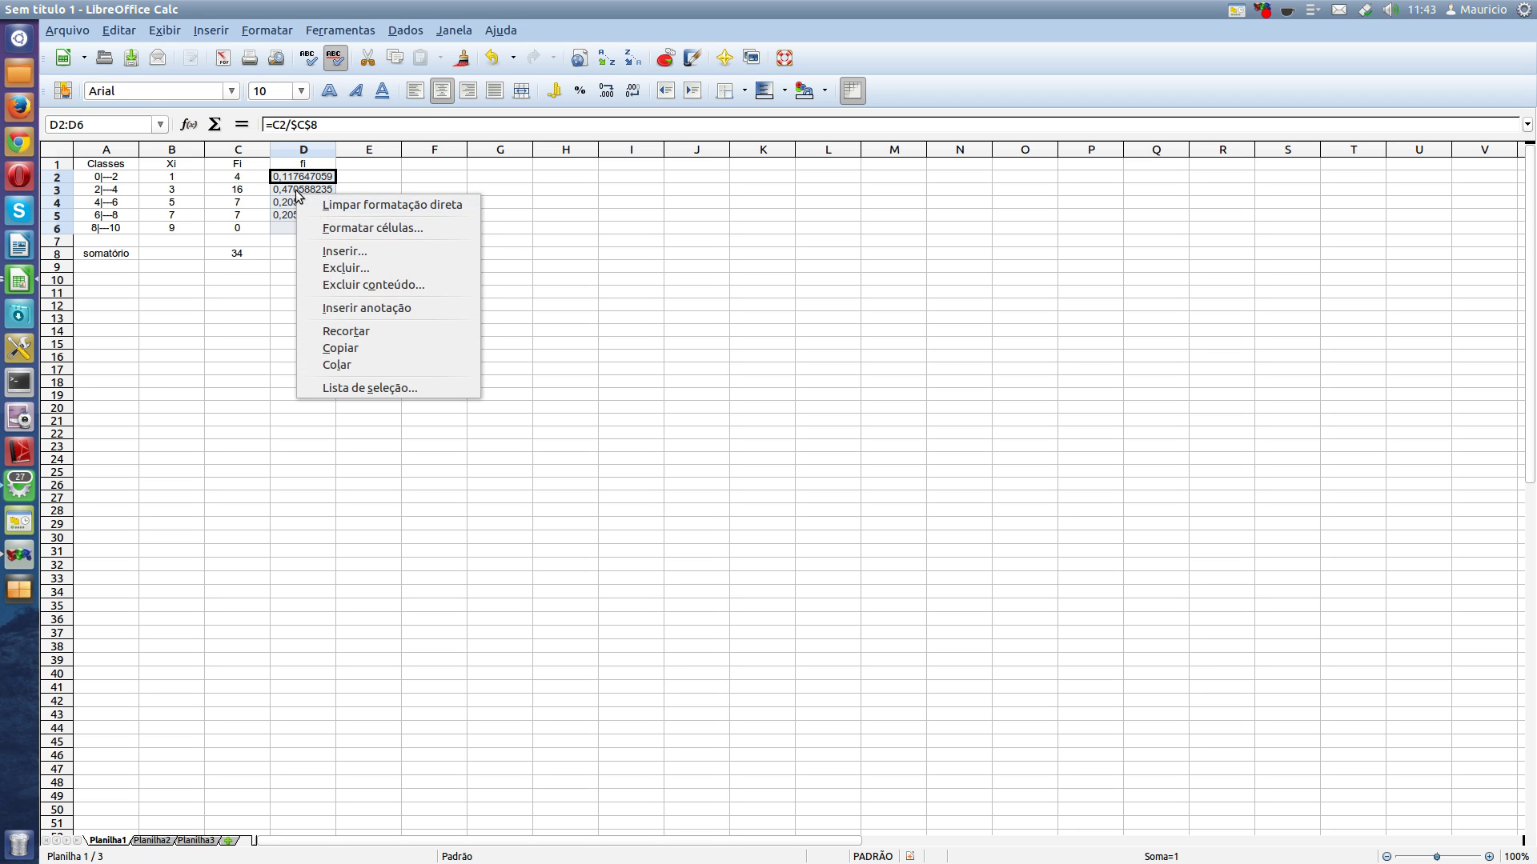
pyautogui.click(345, 230)
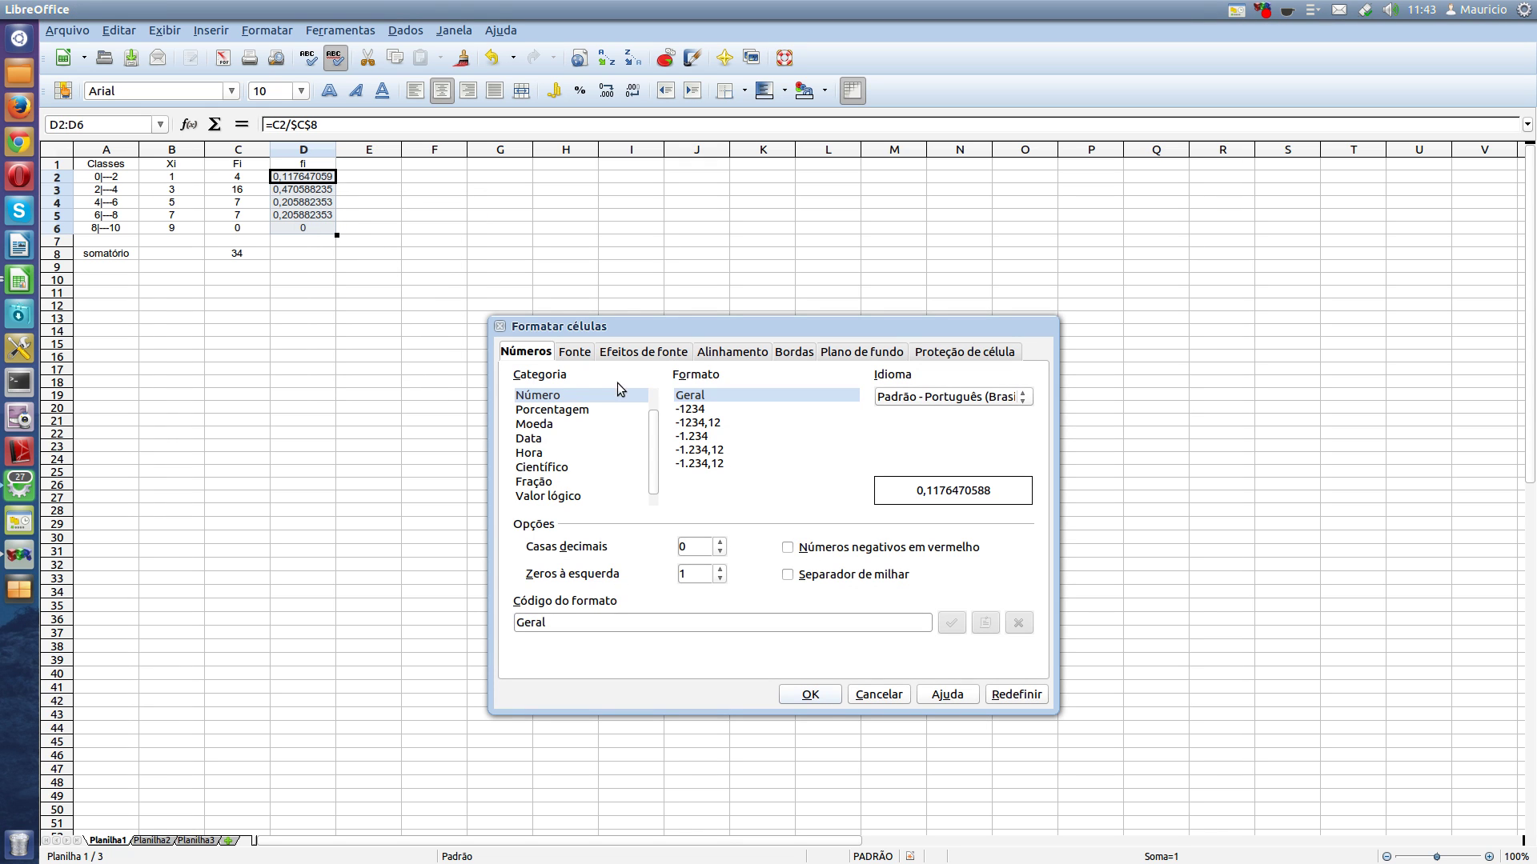
pyautogui.click(720, 542)
pyautogui.click(560, 410)
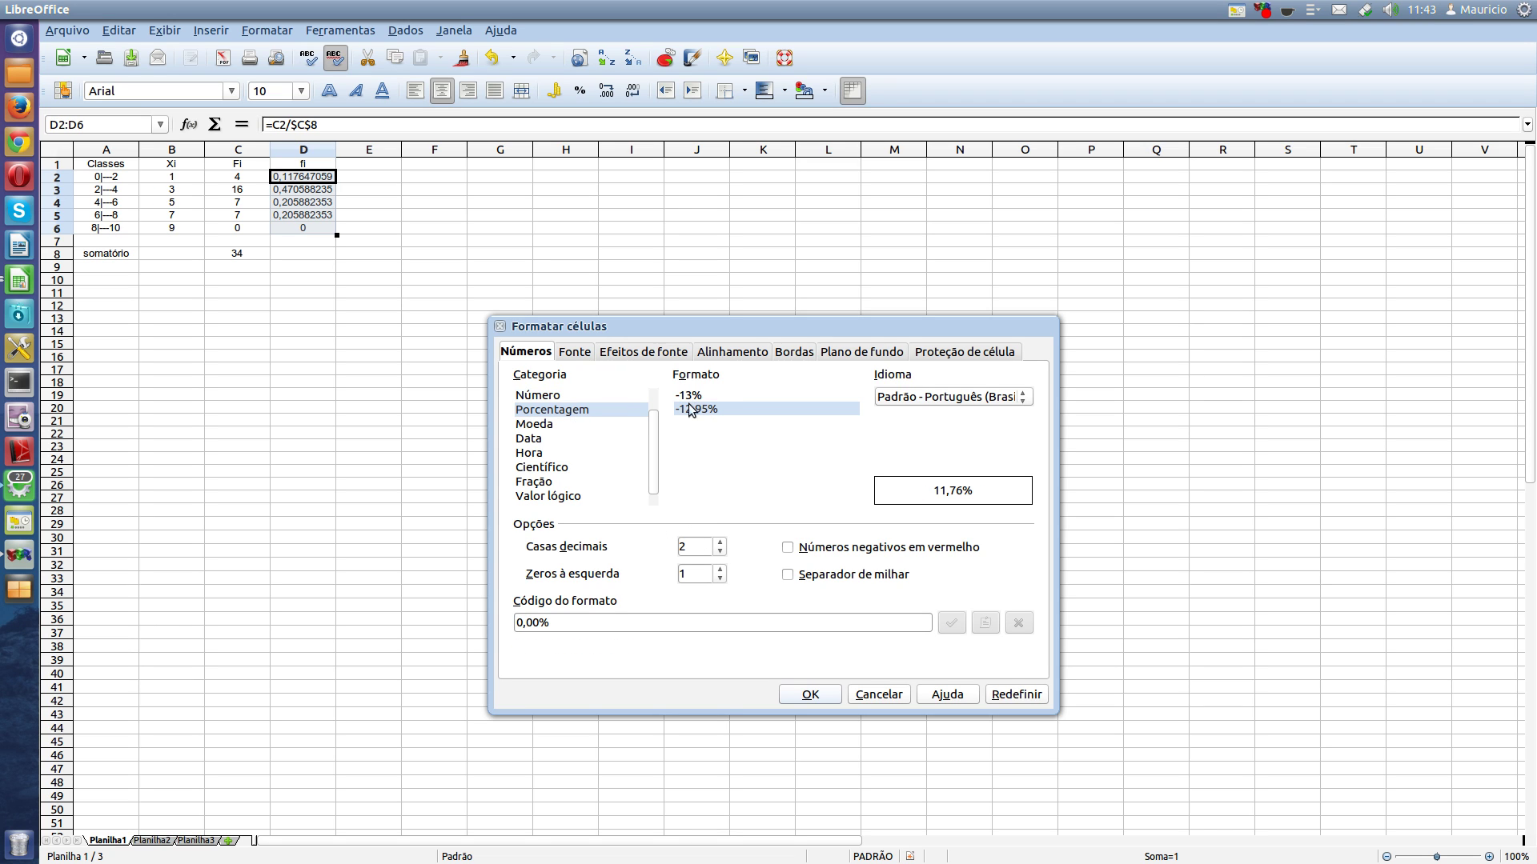
pyautogui.click(810, 695)
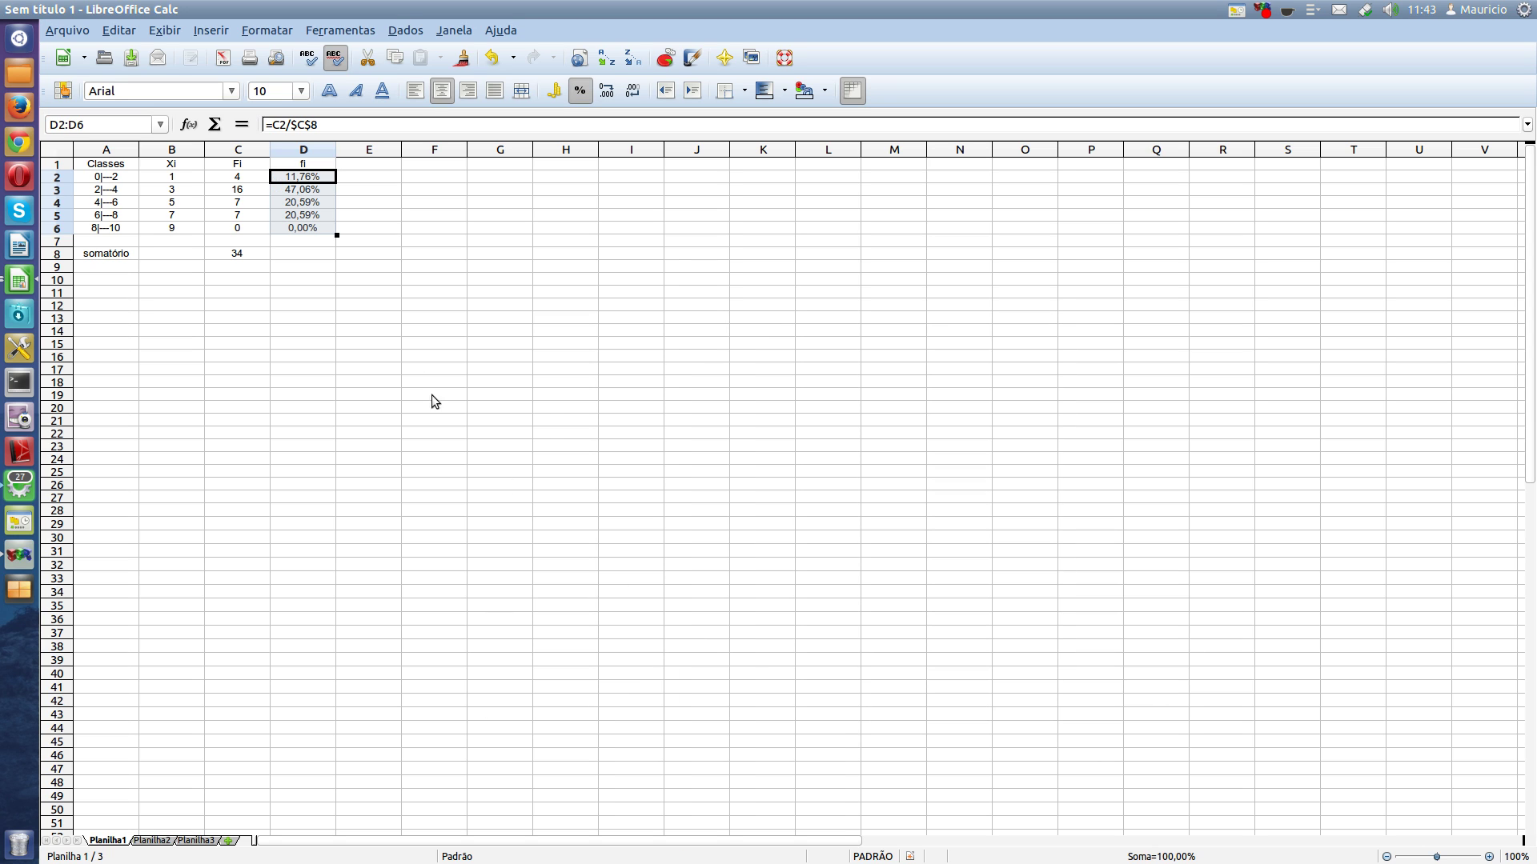
# - Reduce the percentages in D2:D6 to one decimal place
pyautogui.rightClick(316, 181)
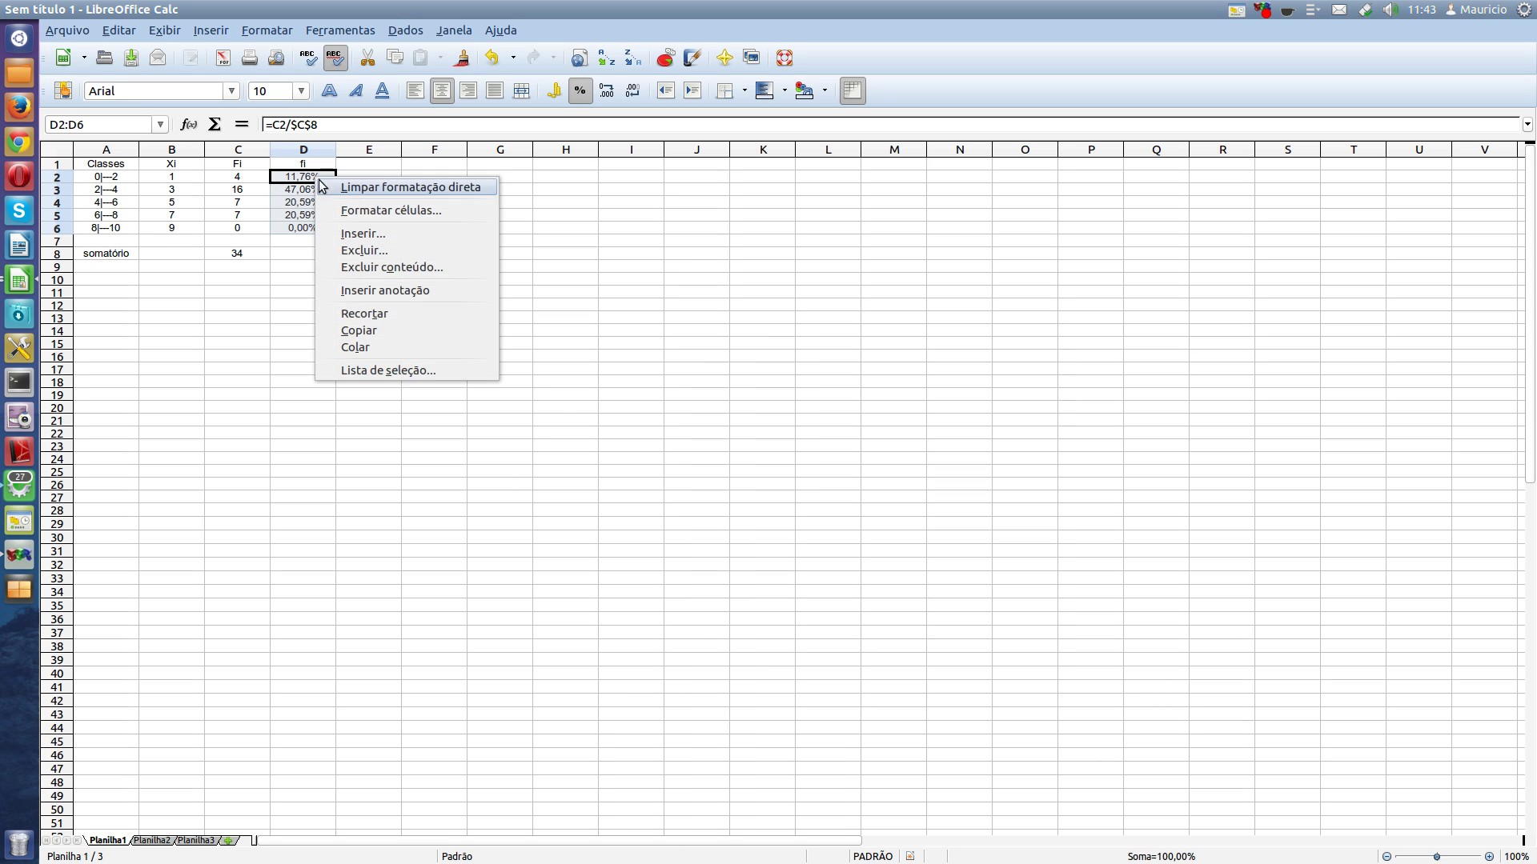
pyautogui.click(364, 209)
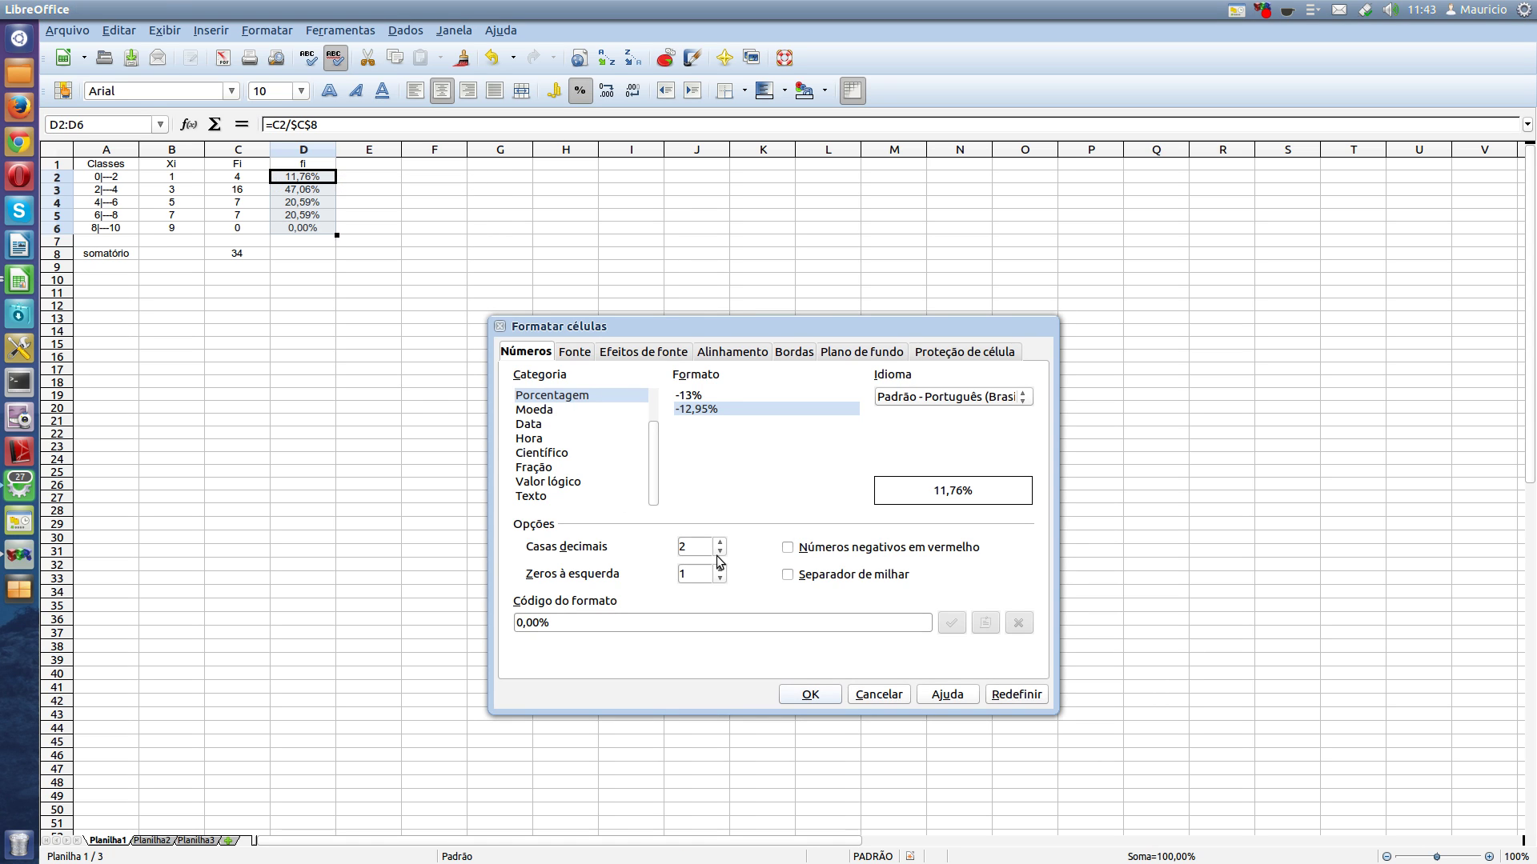
pyautogui.click(720, 552)
pyautogui.click(810, 694)
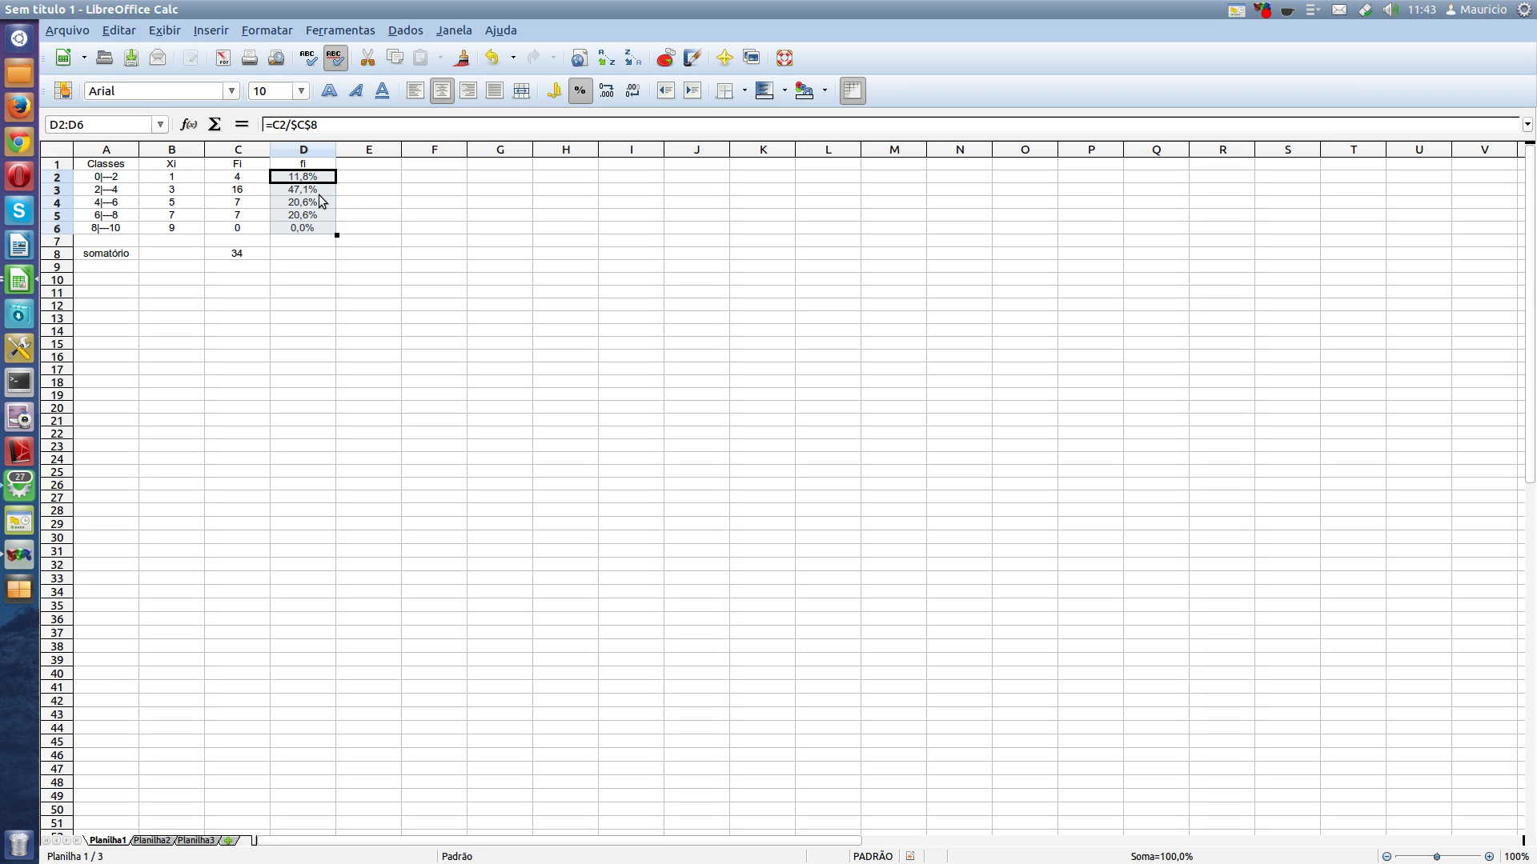
# - Total the relative frequencies in cell D8 with the formula =soma(d2:d6)
pyautogui.click(312, 254)
pyautogui.click(296, 125)
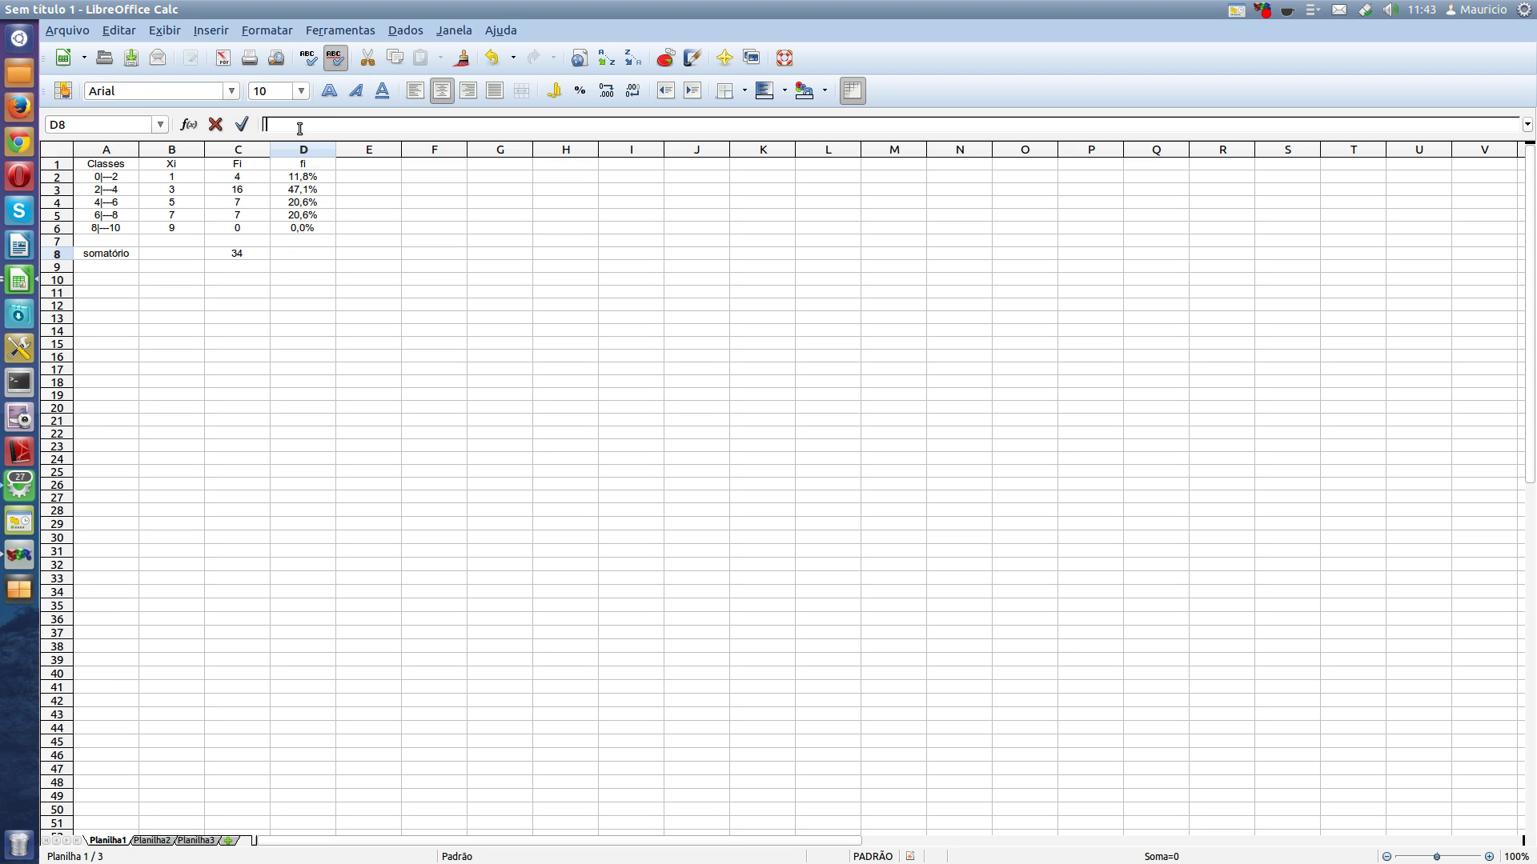
pyautogui.write('=soma(')
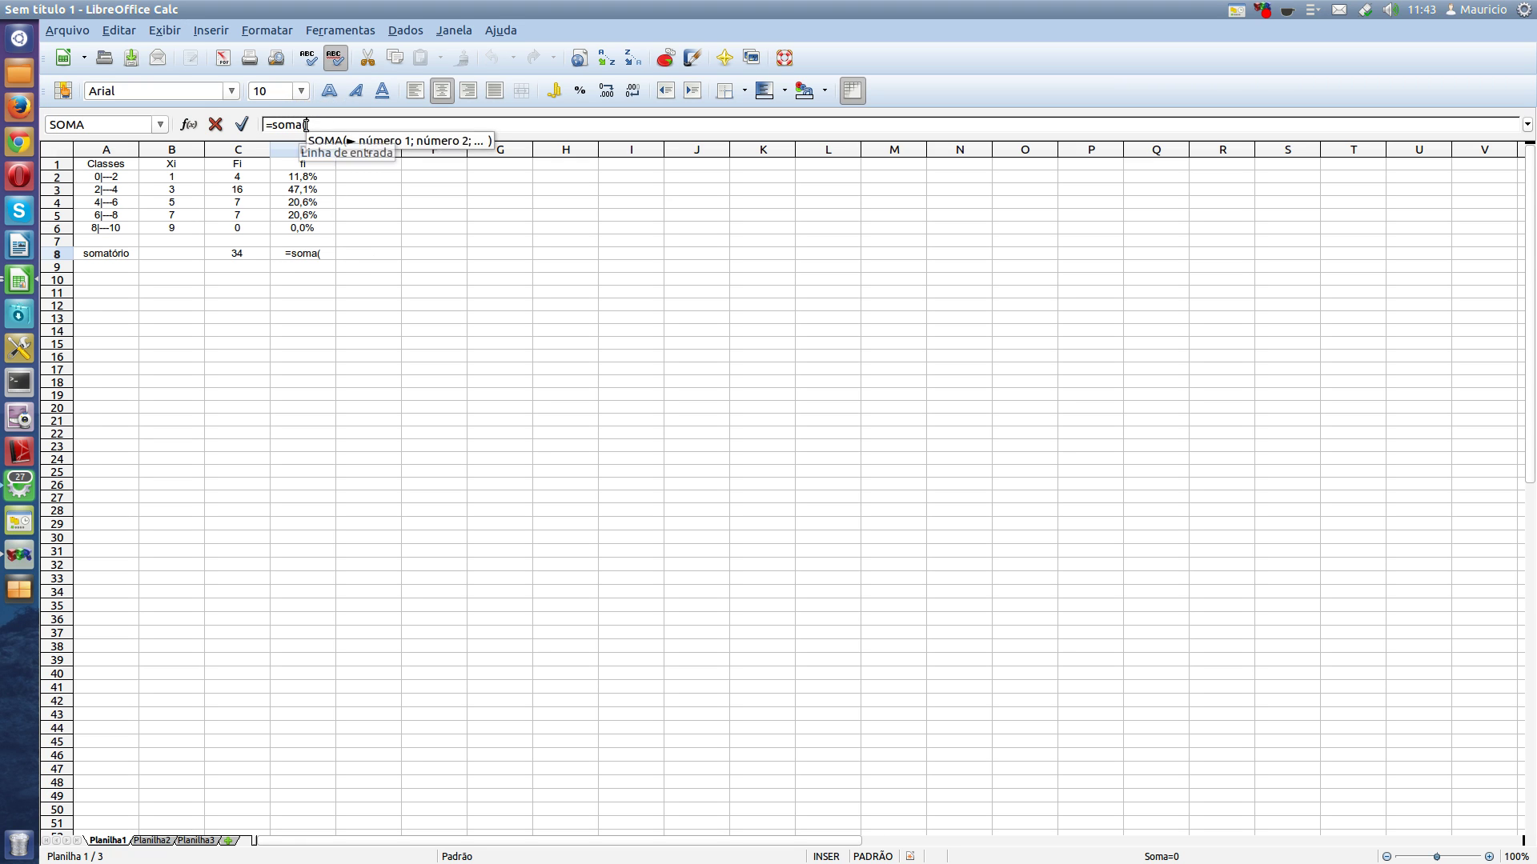
pyautogui.write('d2:')
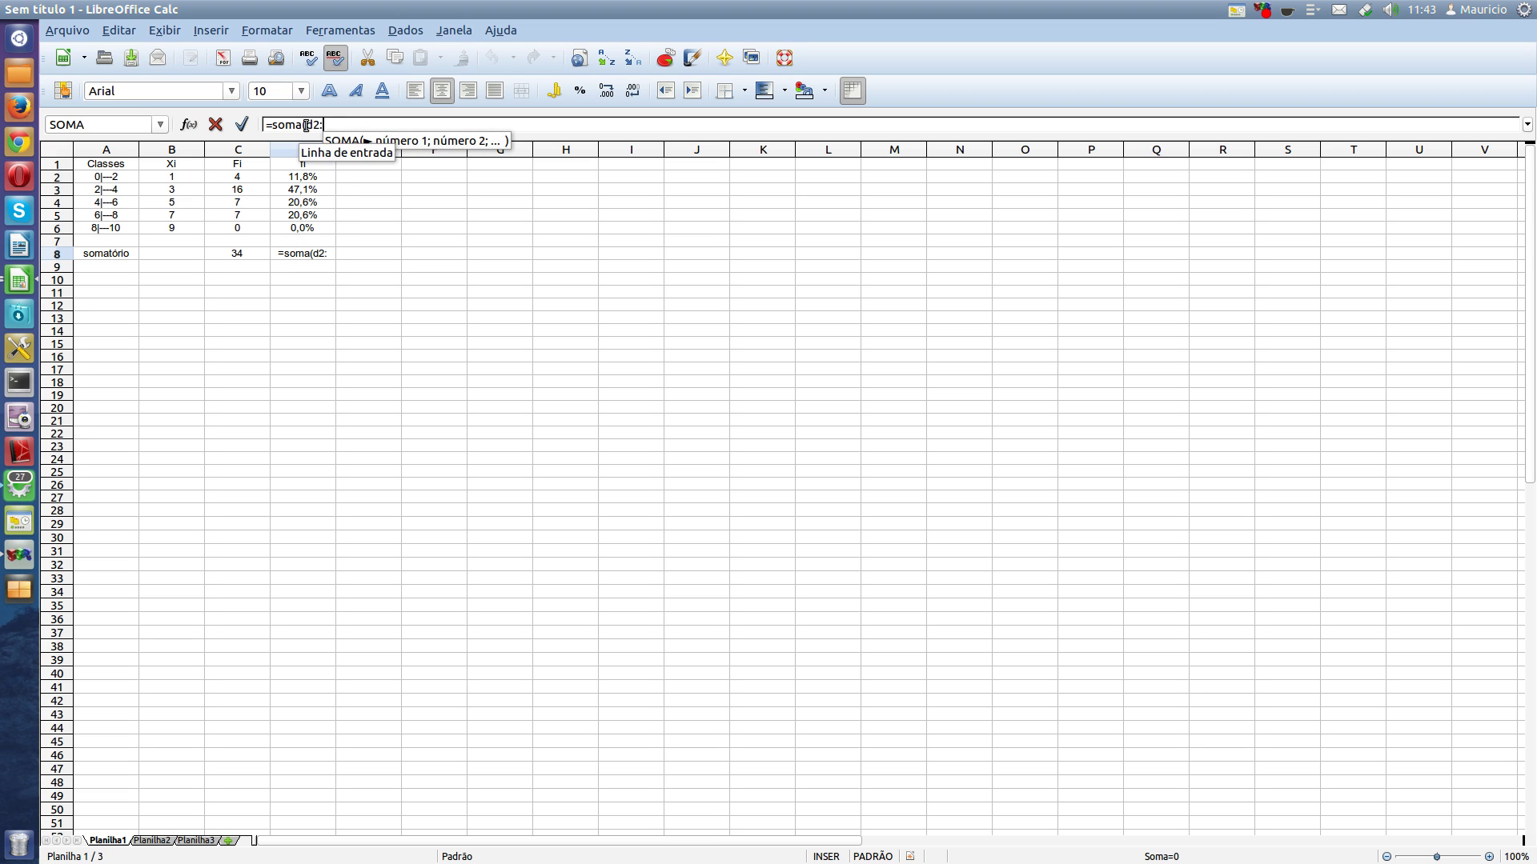
pyautogui.write('d6)')
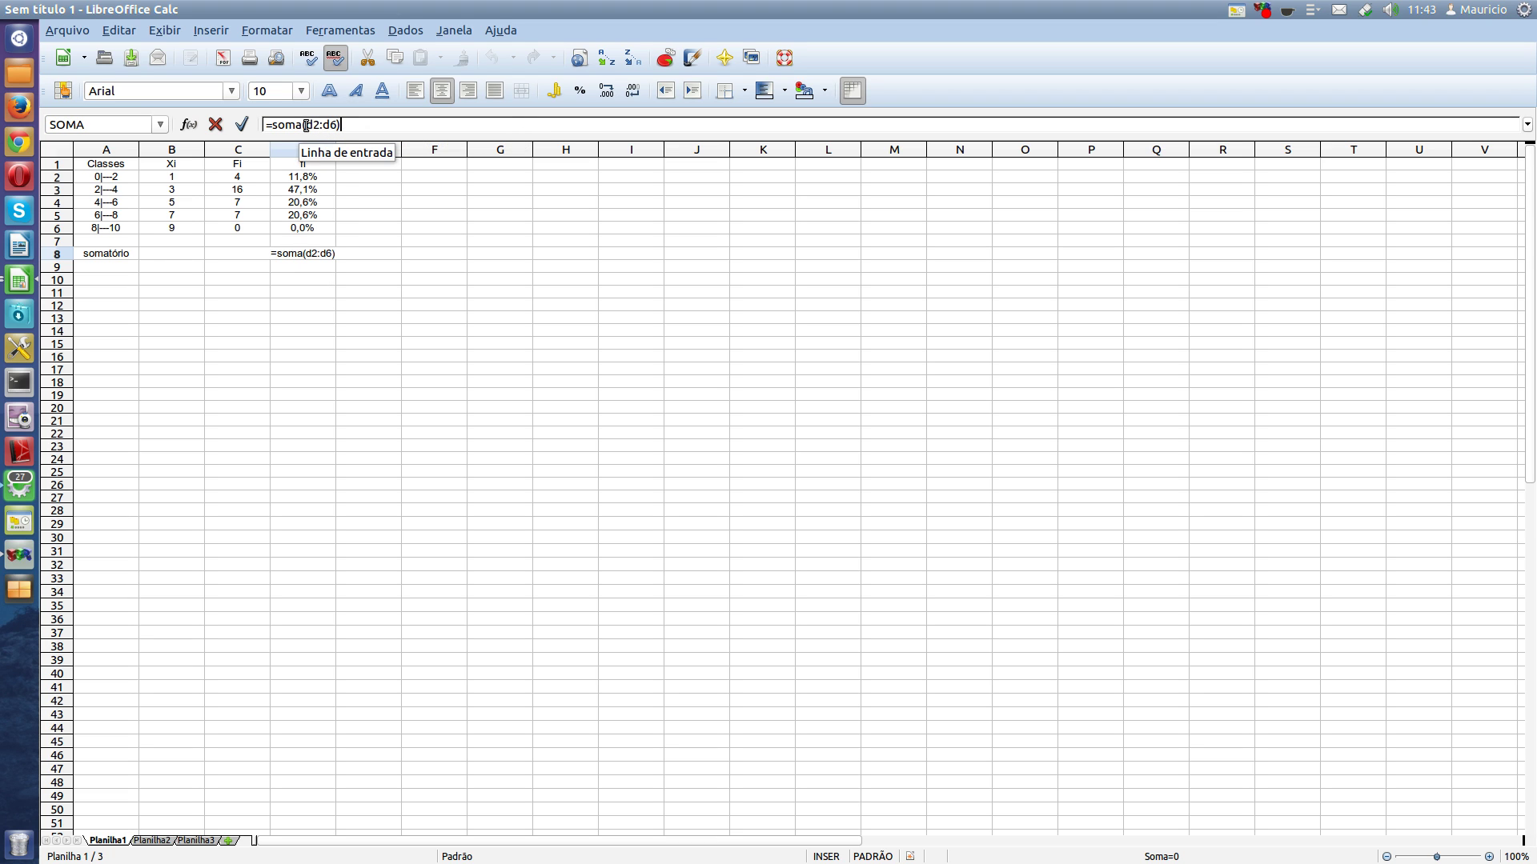
pyautogui.click(242, 124)
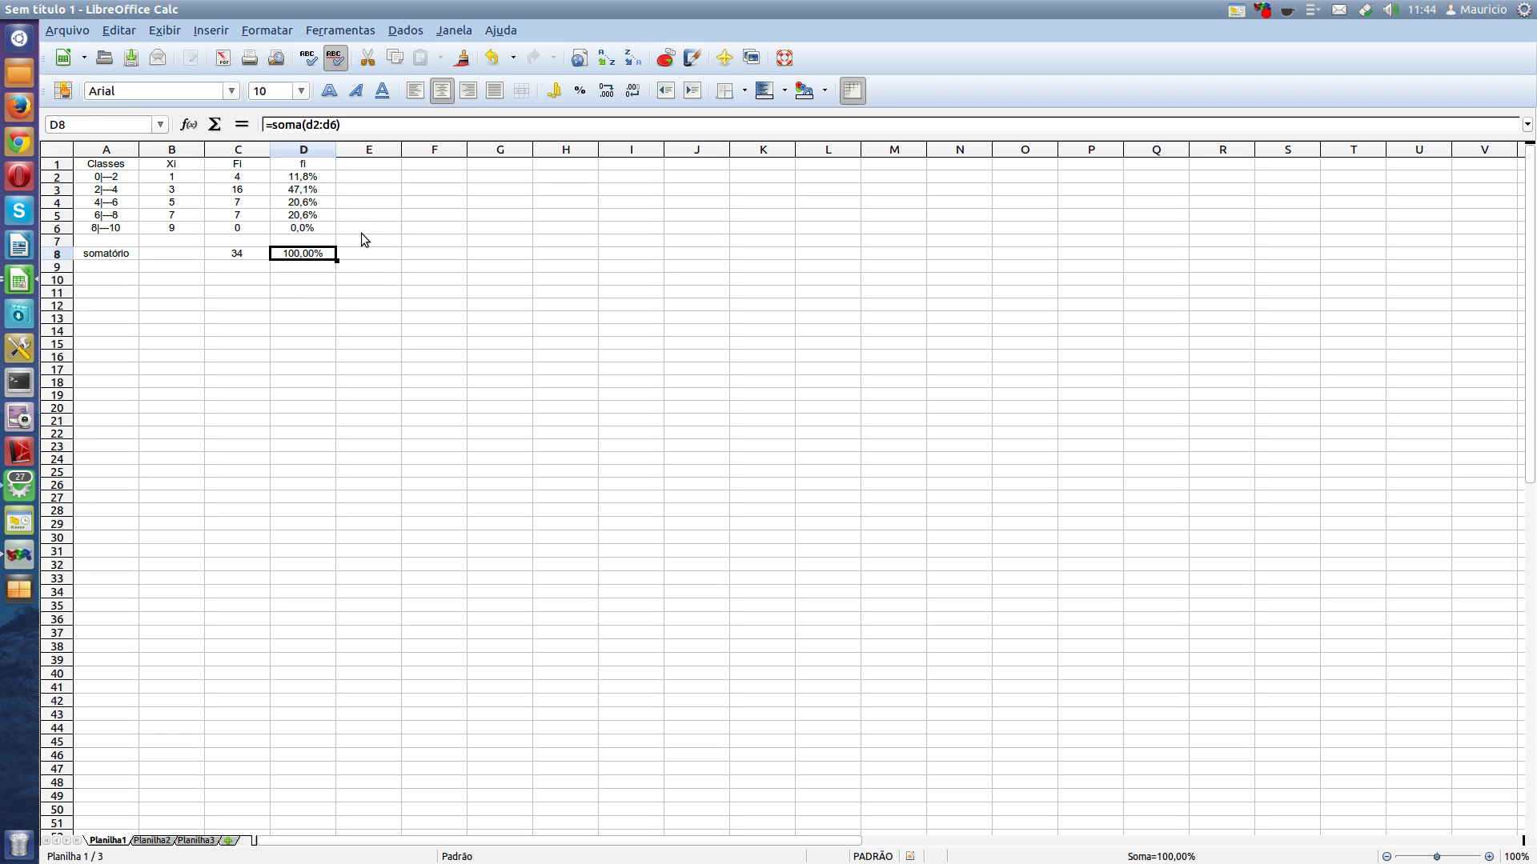
# - Add the heading Fac in E1 and set the first cumulative frequency in E2 with =c2
pyautogui.click(382, 161)
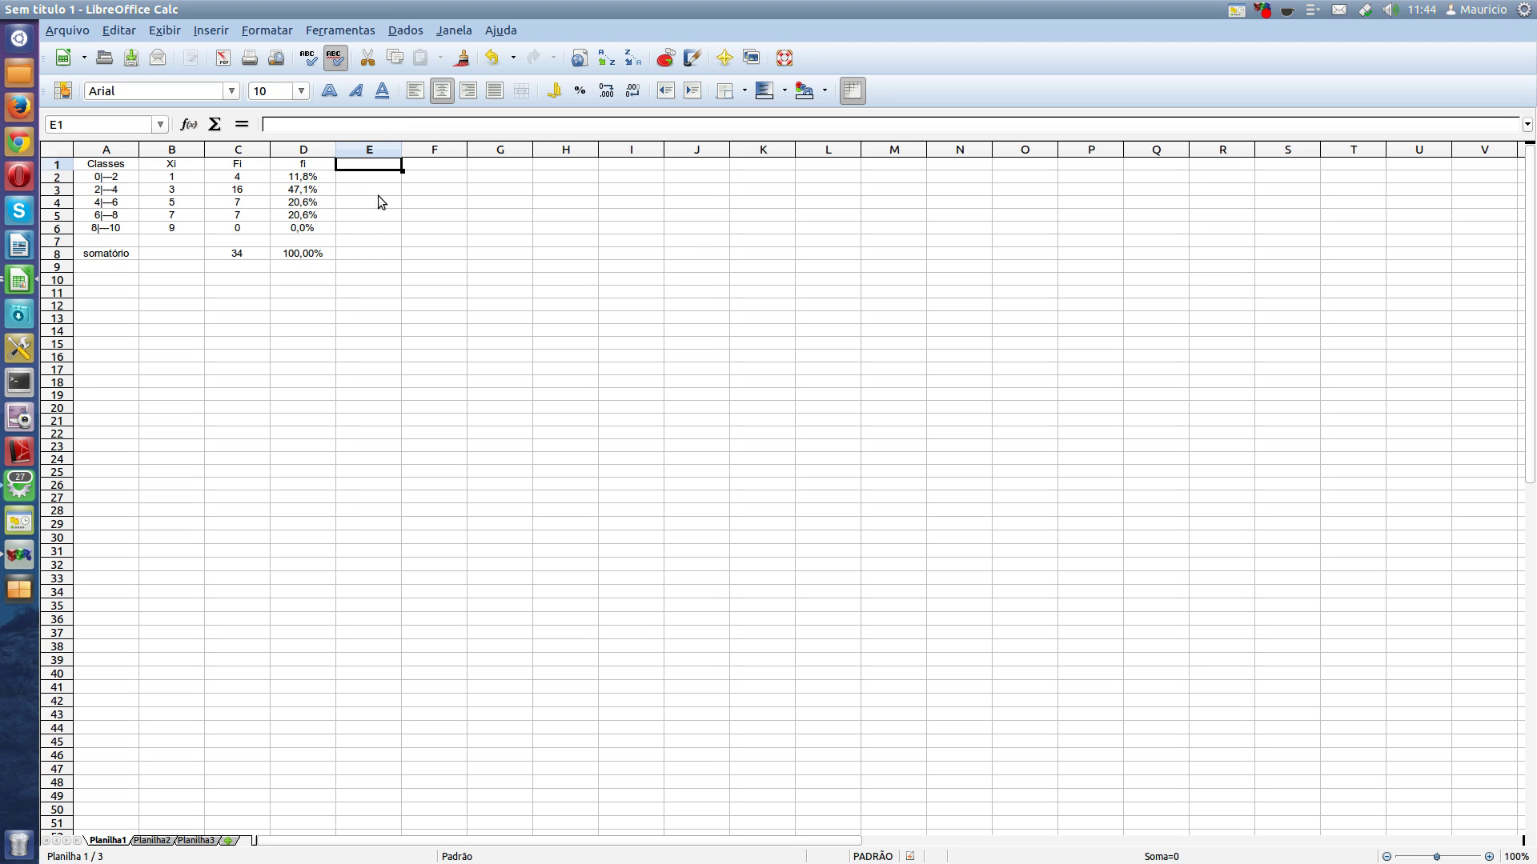
pyautogui.write('Fac')
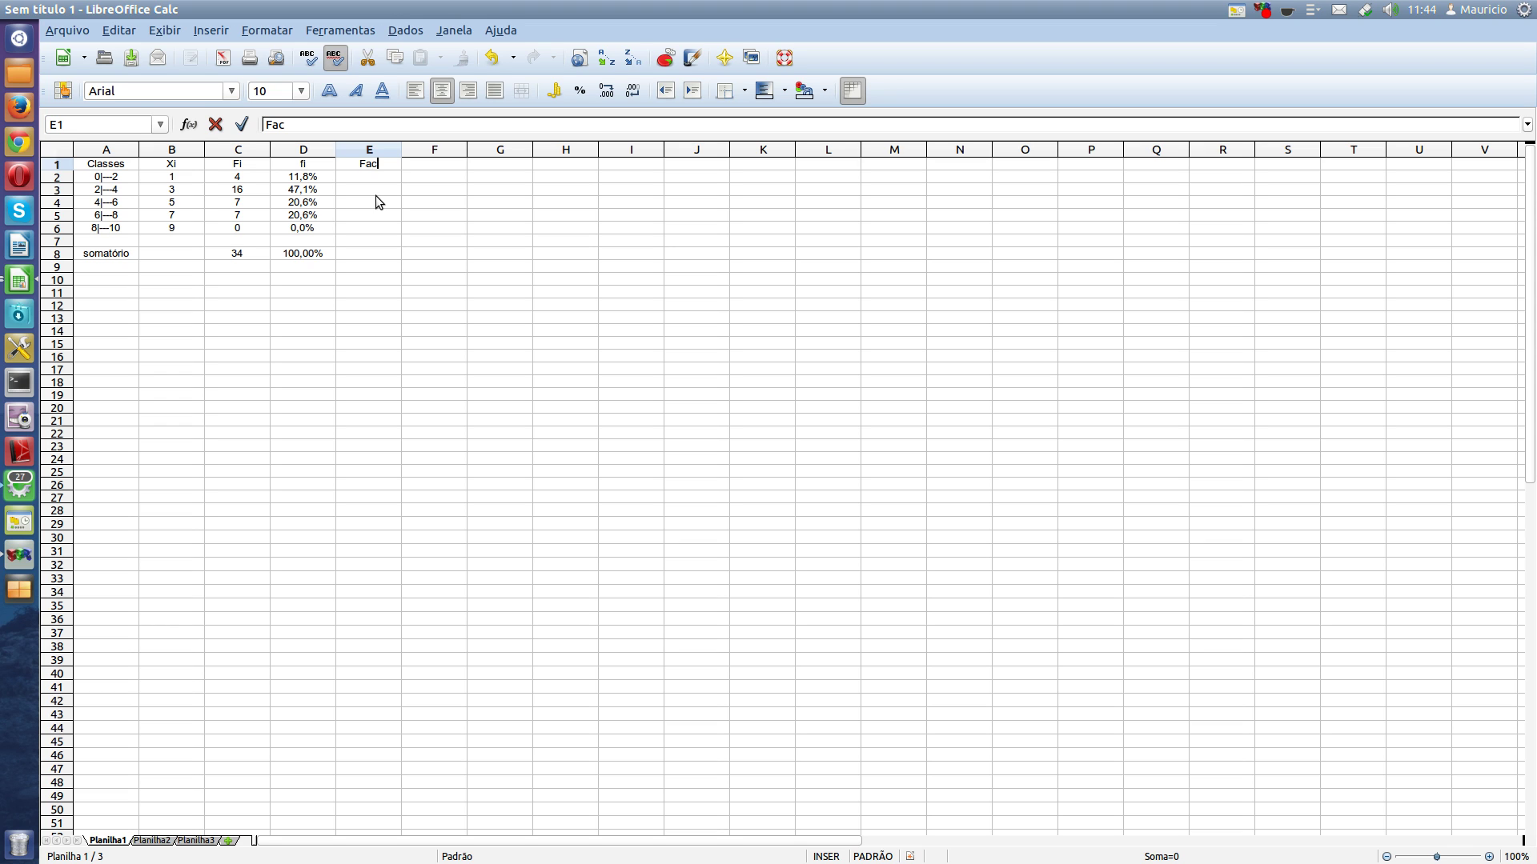
pyautogui.press('Return')
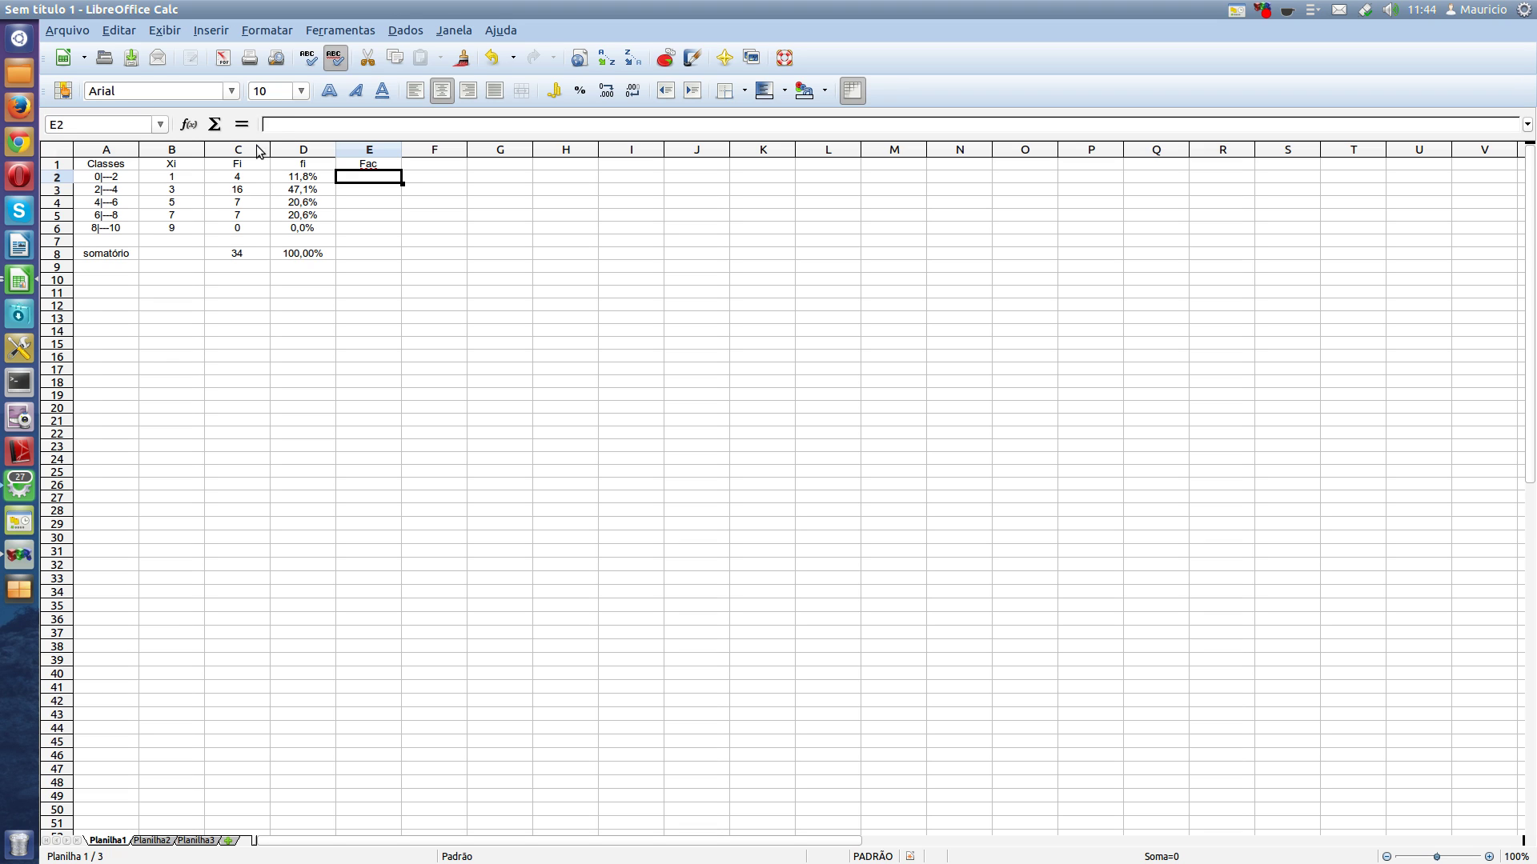
pyautogui.click(274, 128)
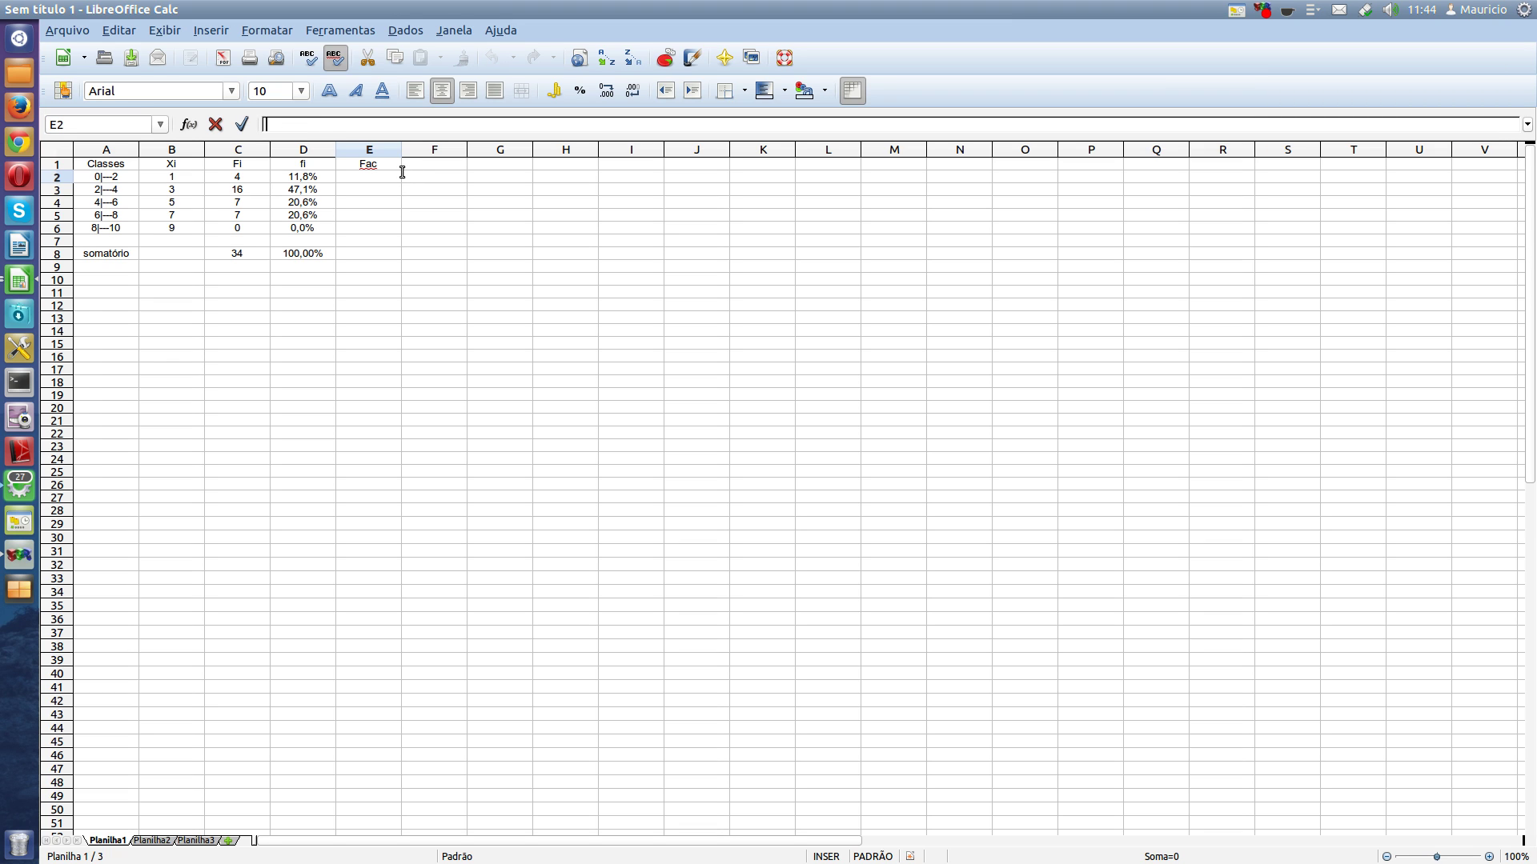
pyautogui.write('=c2')
pyautogui.click(242, 124)
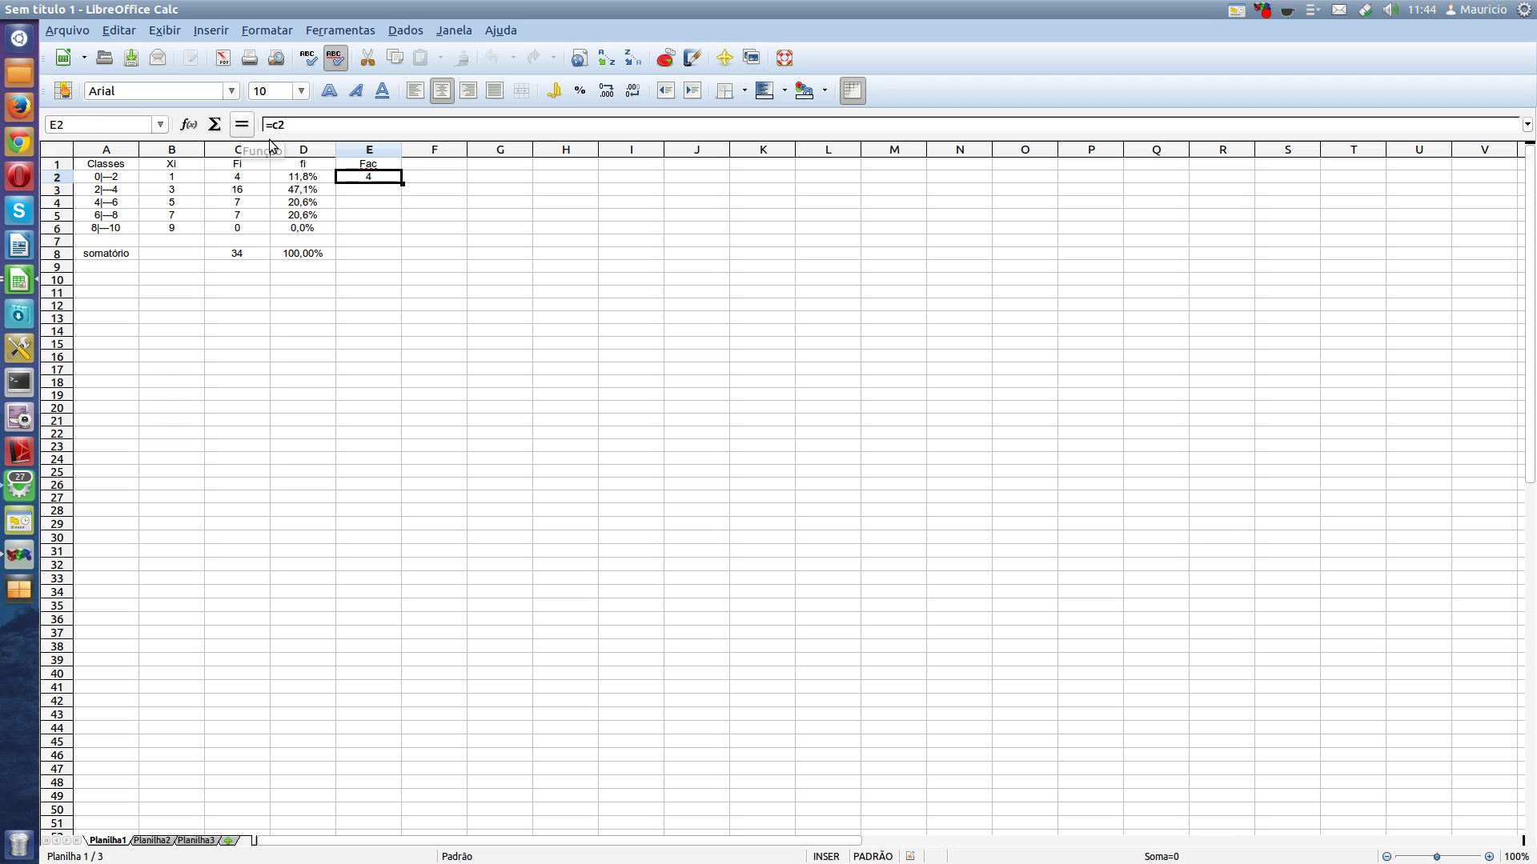
# - Calculate the cumulative frequency in E3 with =c3+e2 and fill the formula down through E6
pyautogui.click(347, 192)
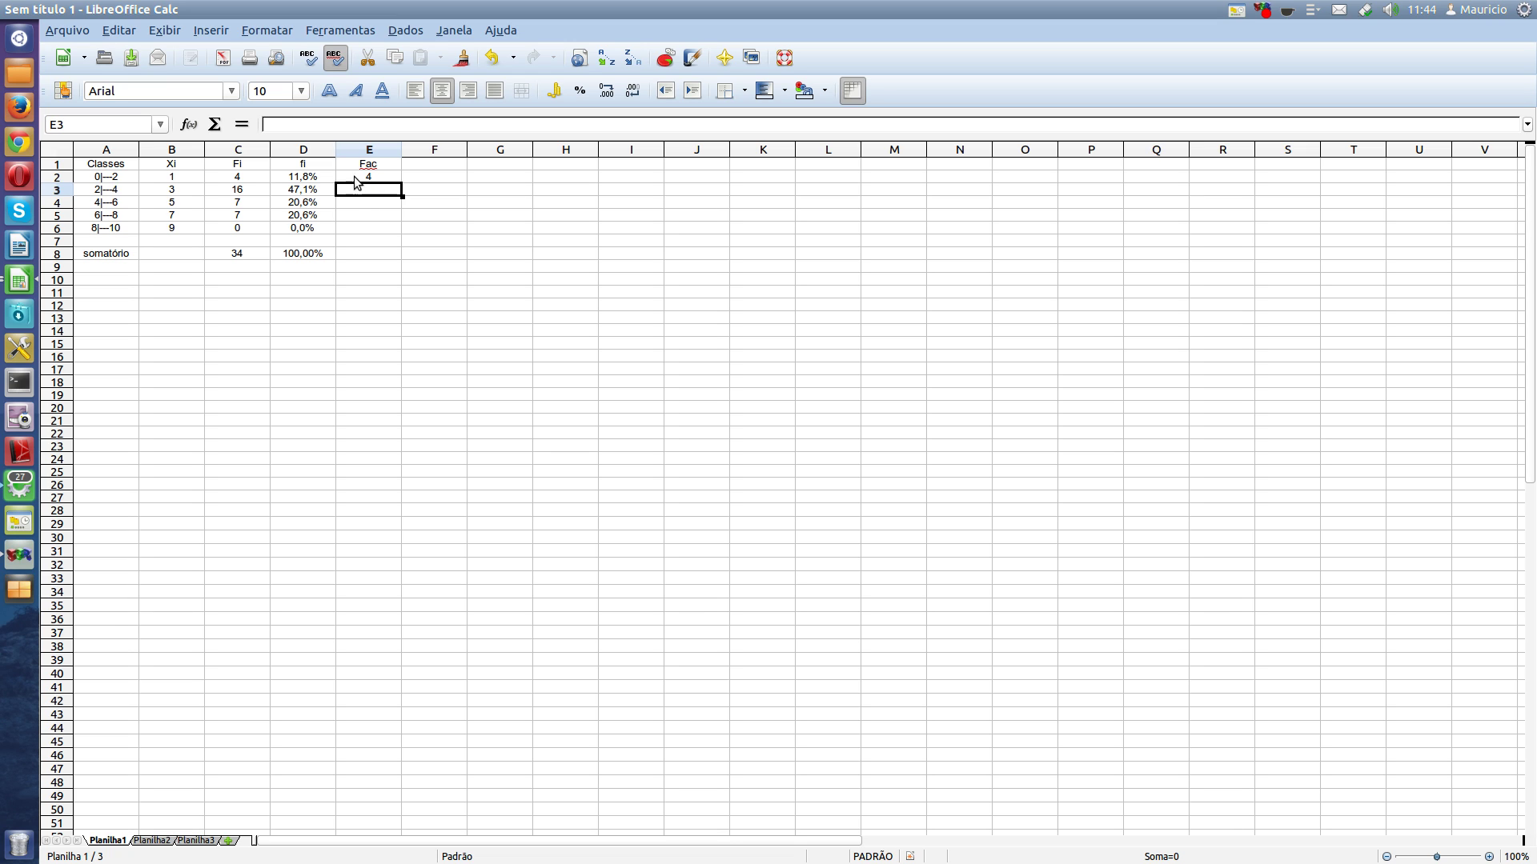
pyautogui.click(307, 126)
pyautogui.write('=')
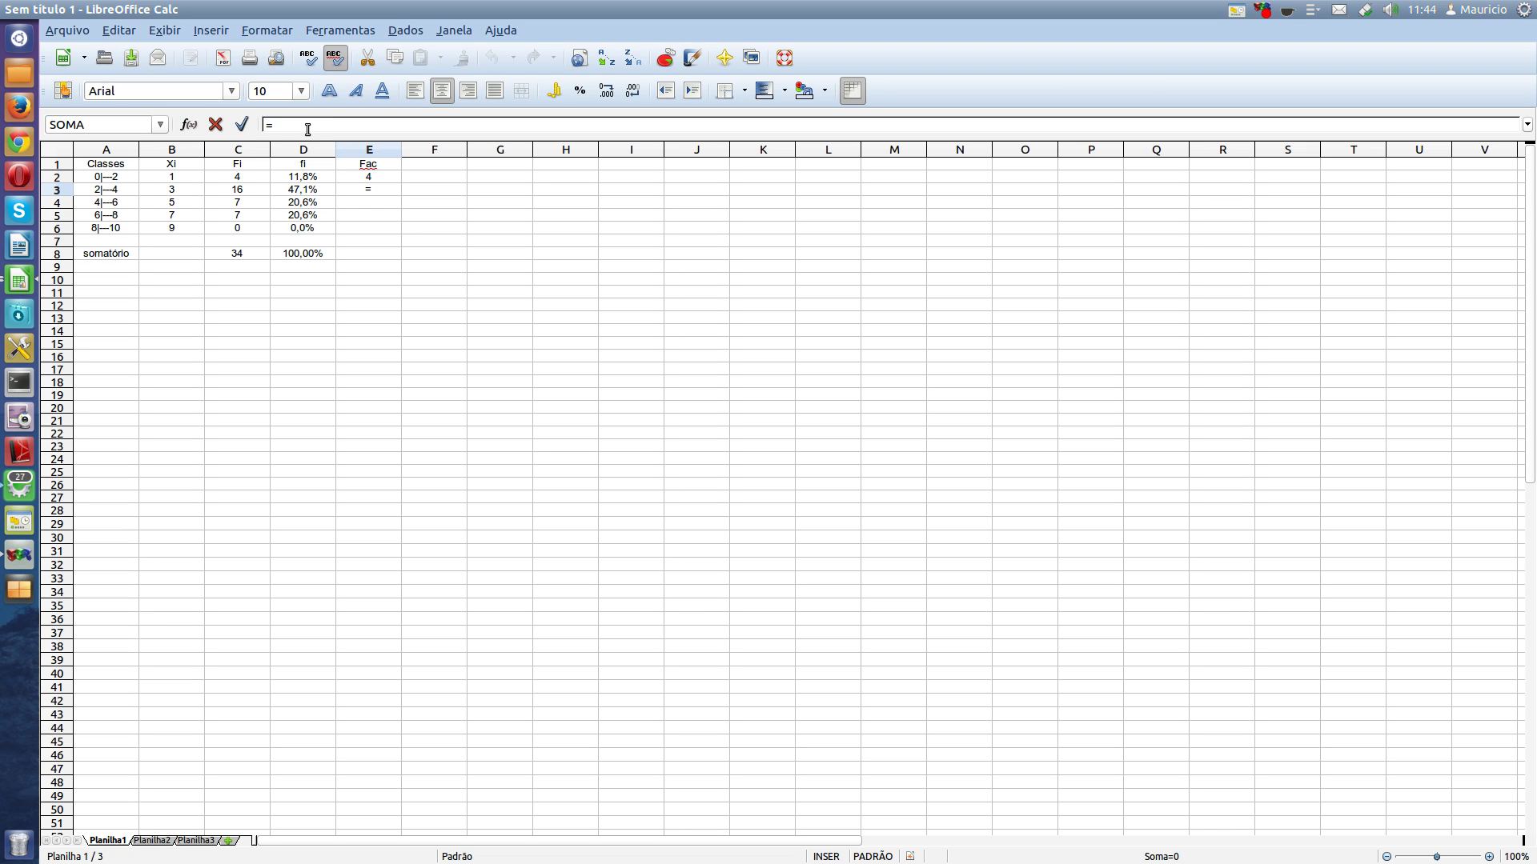
pyautogui.write('som')
pyautogui.press('BackSpace')
pyautogui.press('BackSpace')
pyautogui.press('BackSpace')
pyautogui.write('c3')
pyautogui.write('+')
pyautogui.click(242, 124)
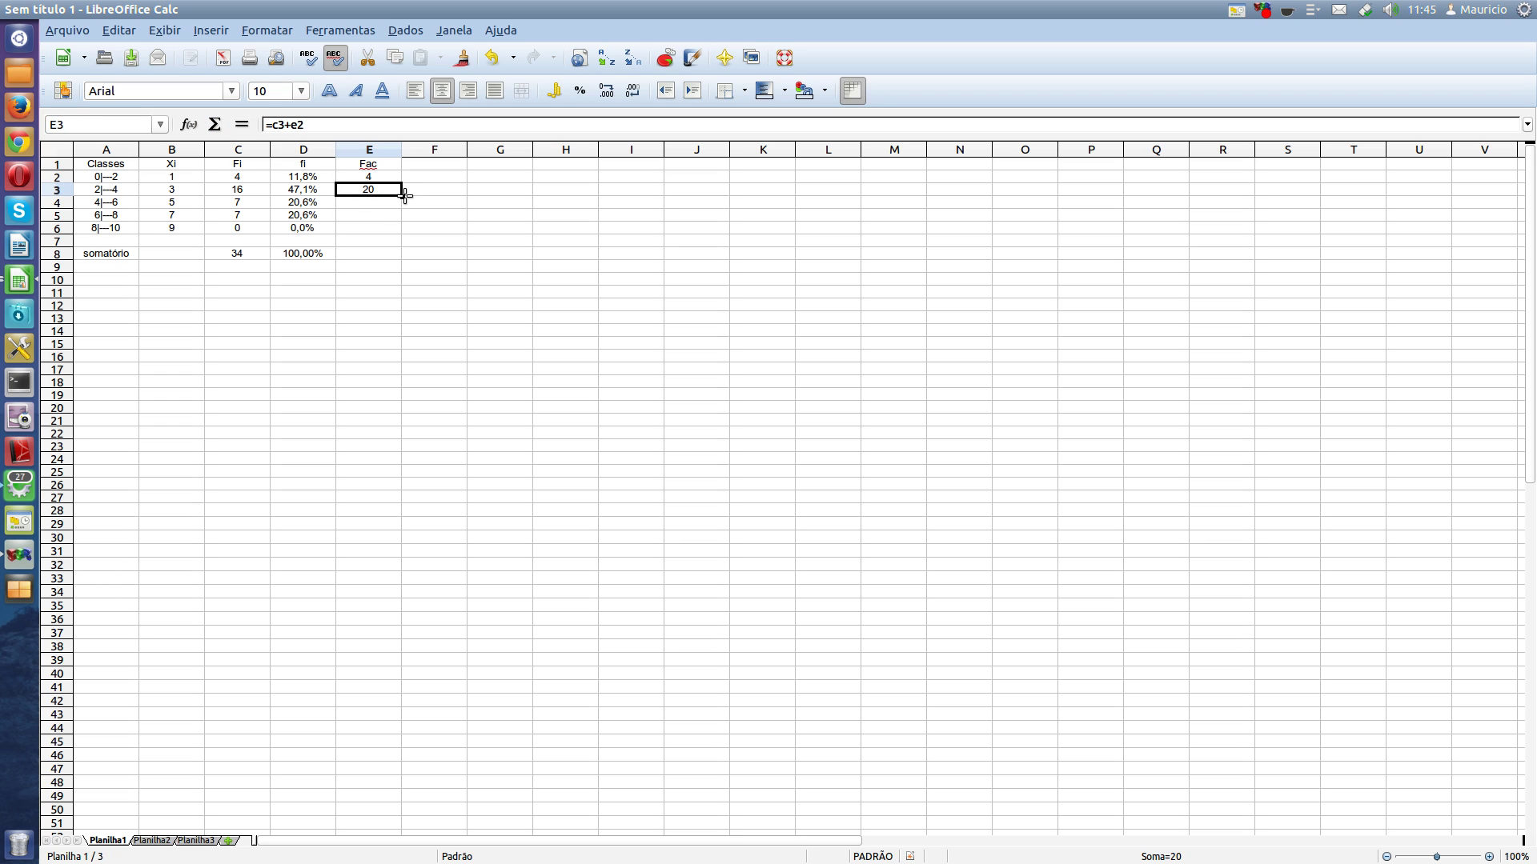
pyautogui.moveTo(402, 196); pyautogui.dragTo(398, 234)
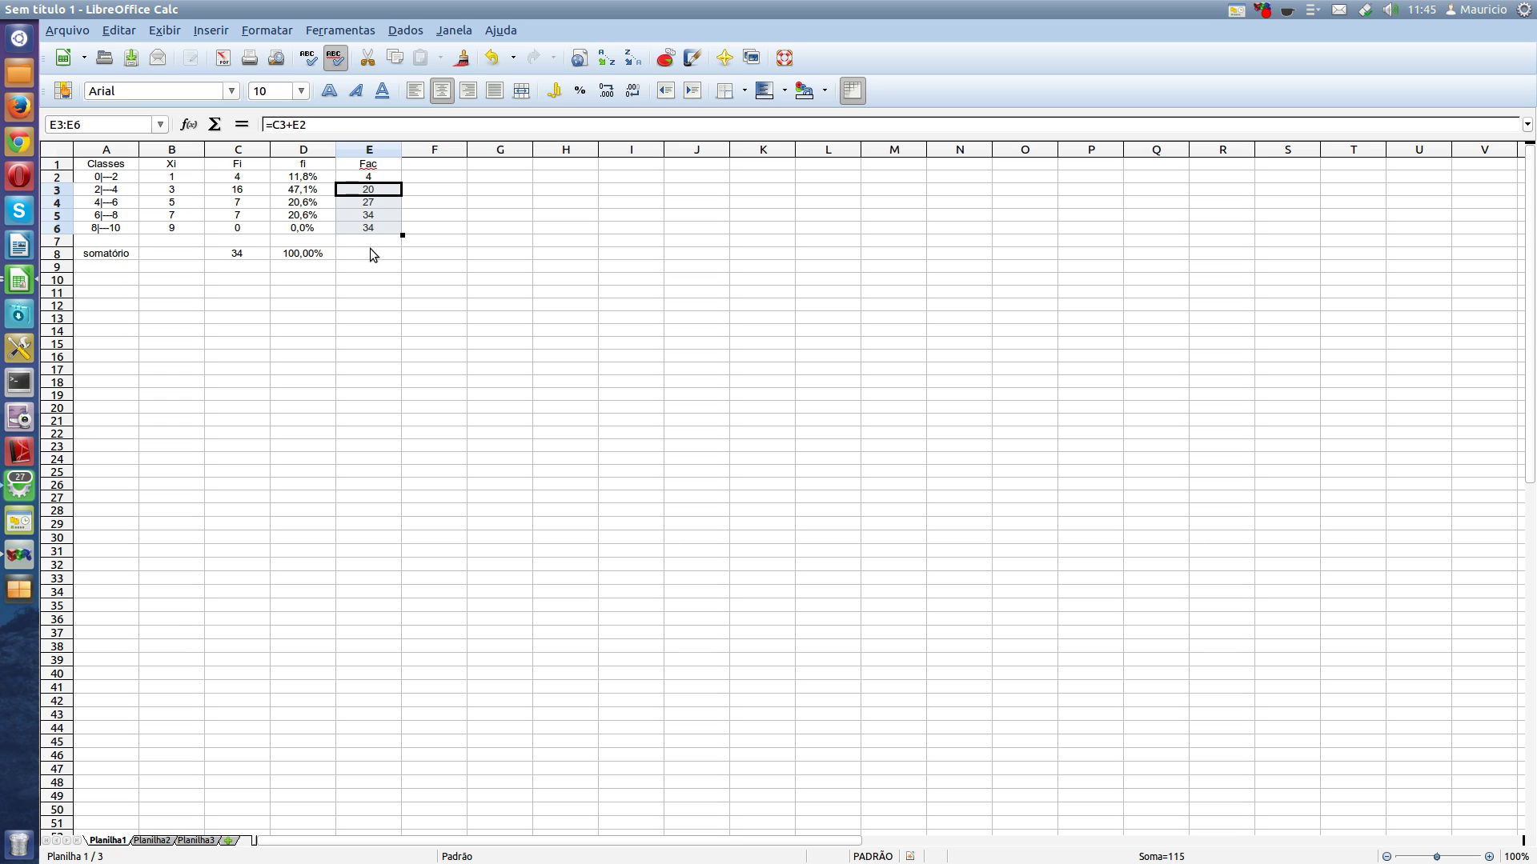
# - Add the column heading Xi.Fi in cell F1
pyautogui.click(405, 165)
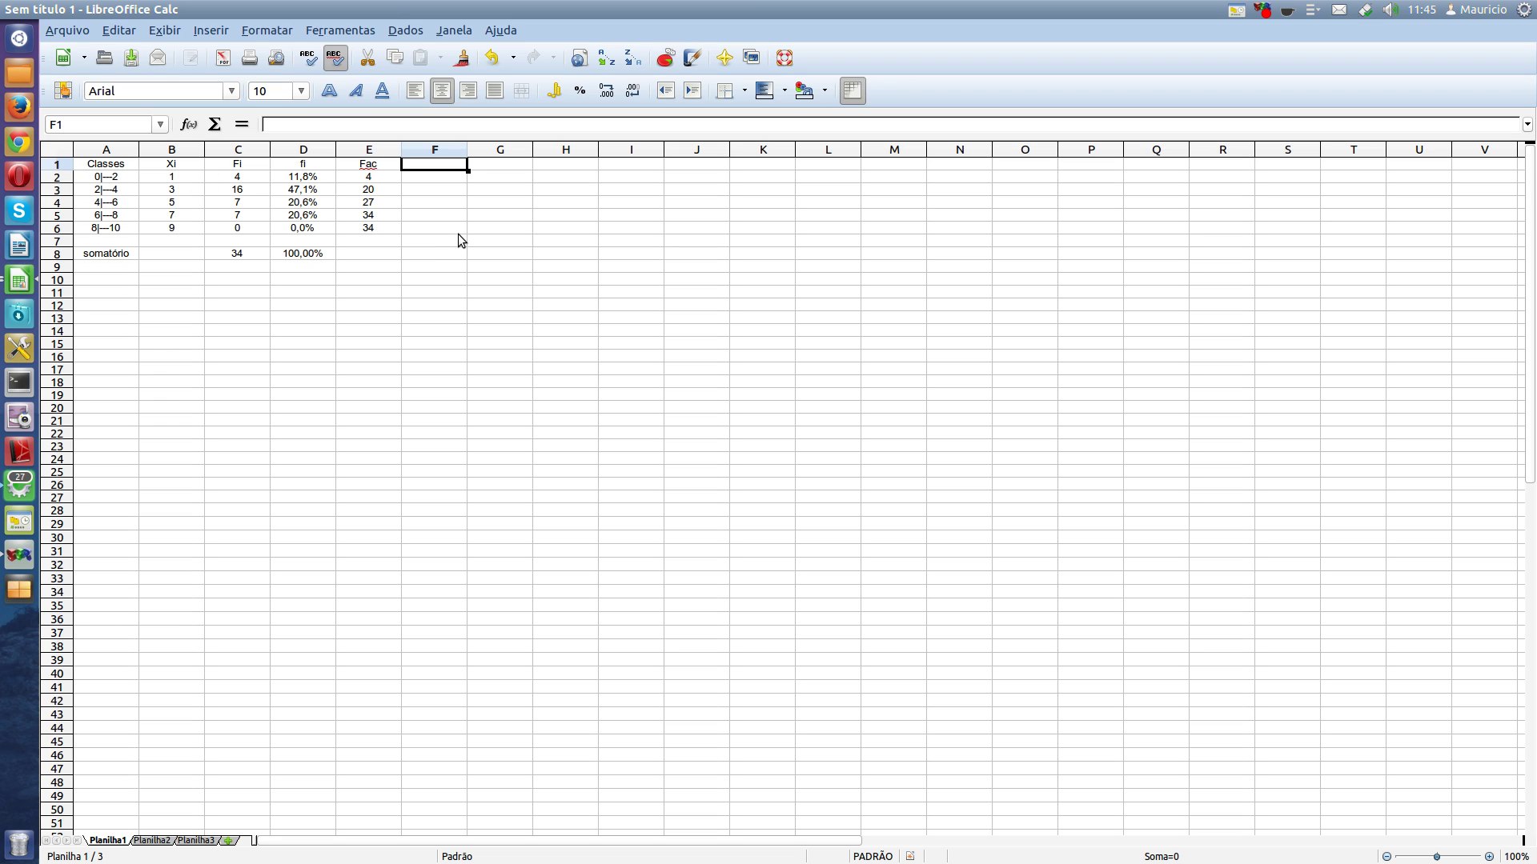
pyautogui.write('Xi.Fi')
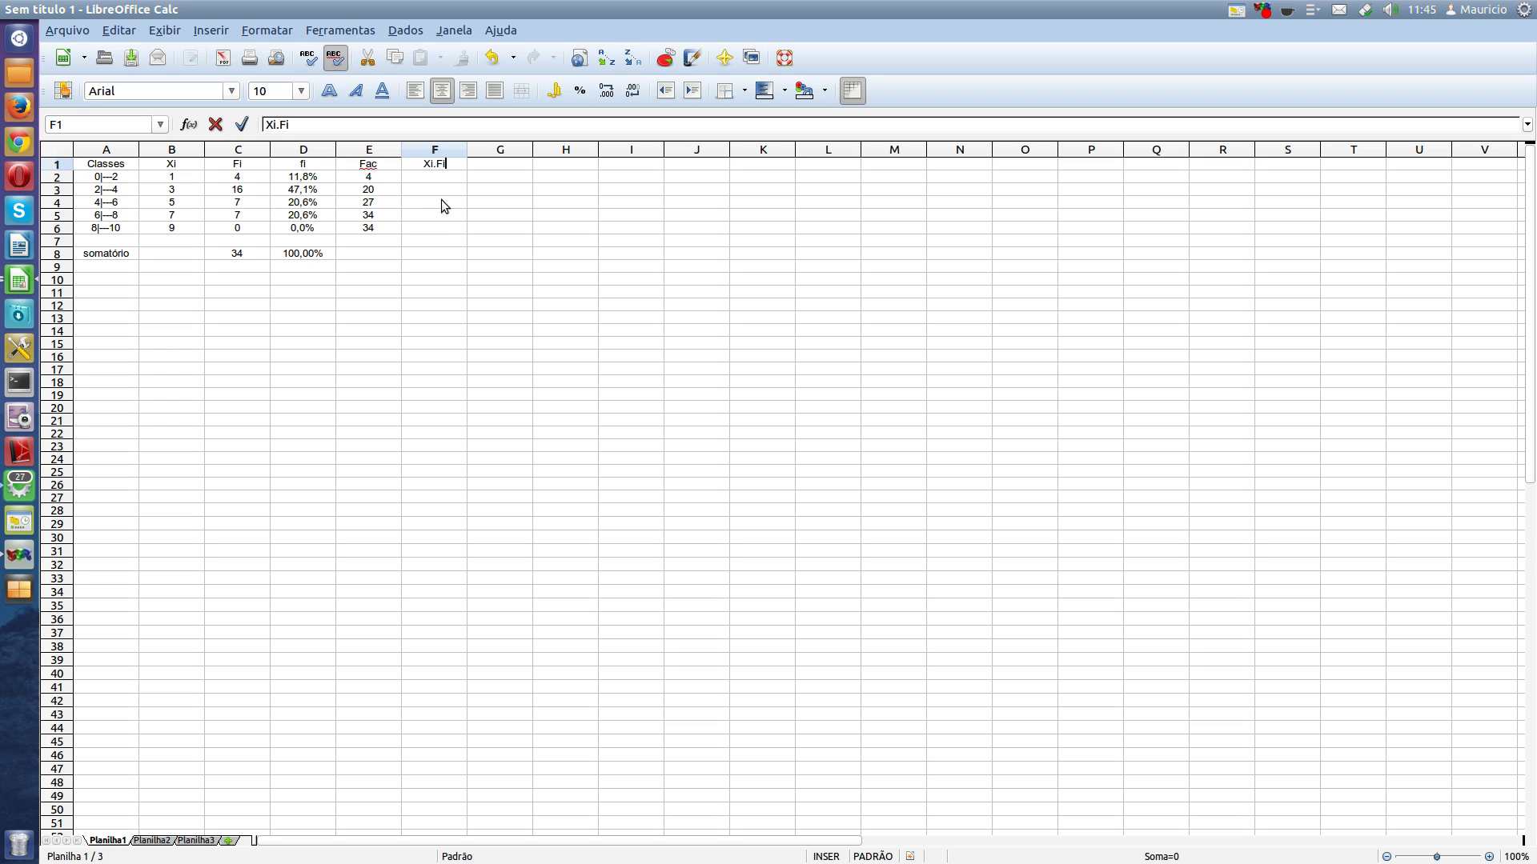
pyautogui.press('Return')
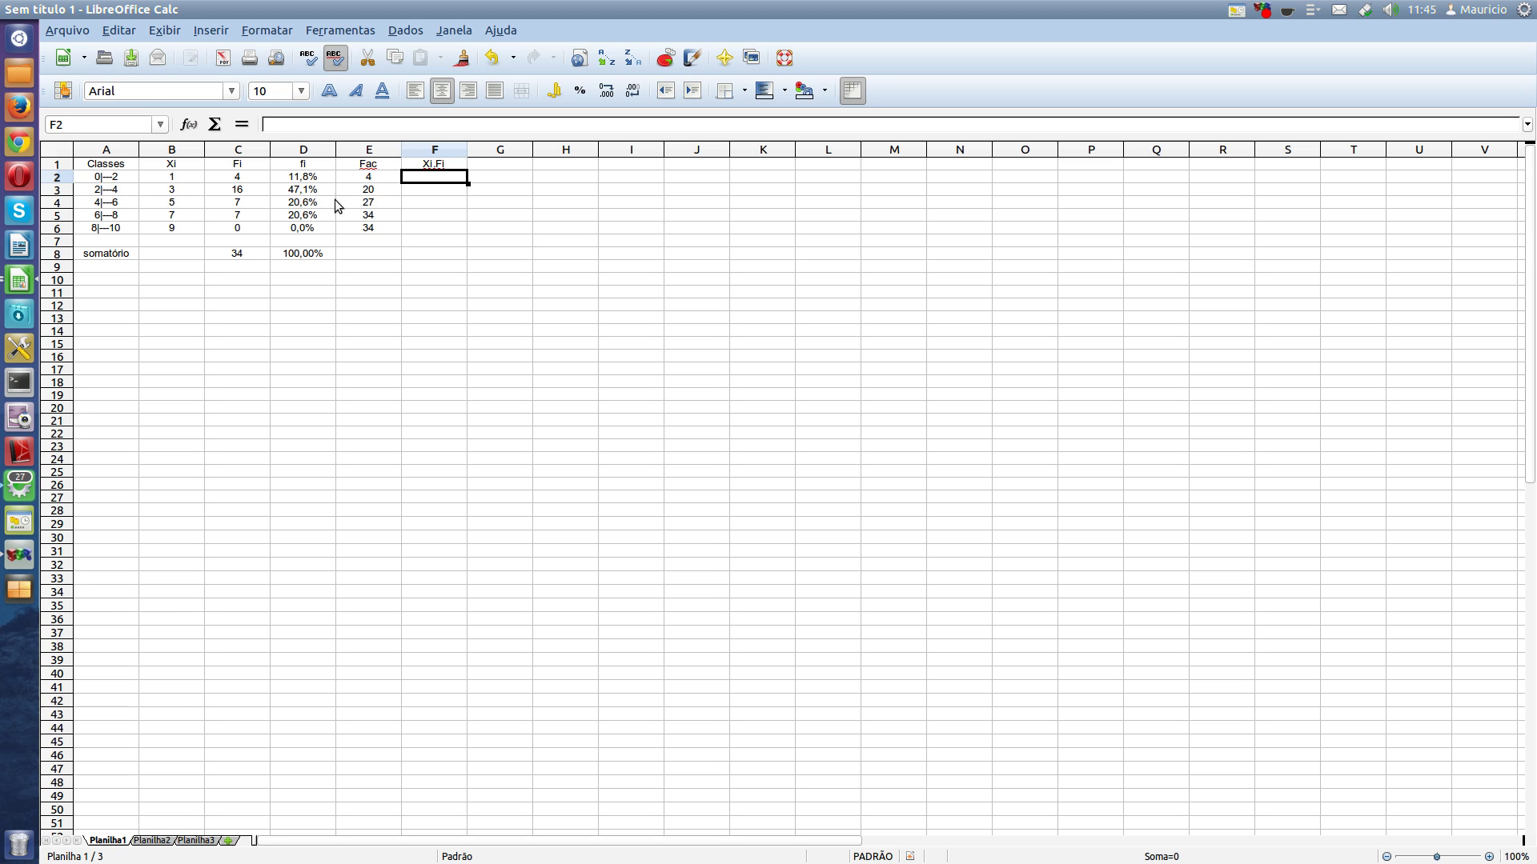
# - Calculate the Xi.Fi product in F2 with =c2*b2 and fill the formula down through F6
pyautogui.click(312, 126)
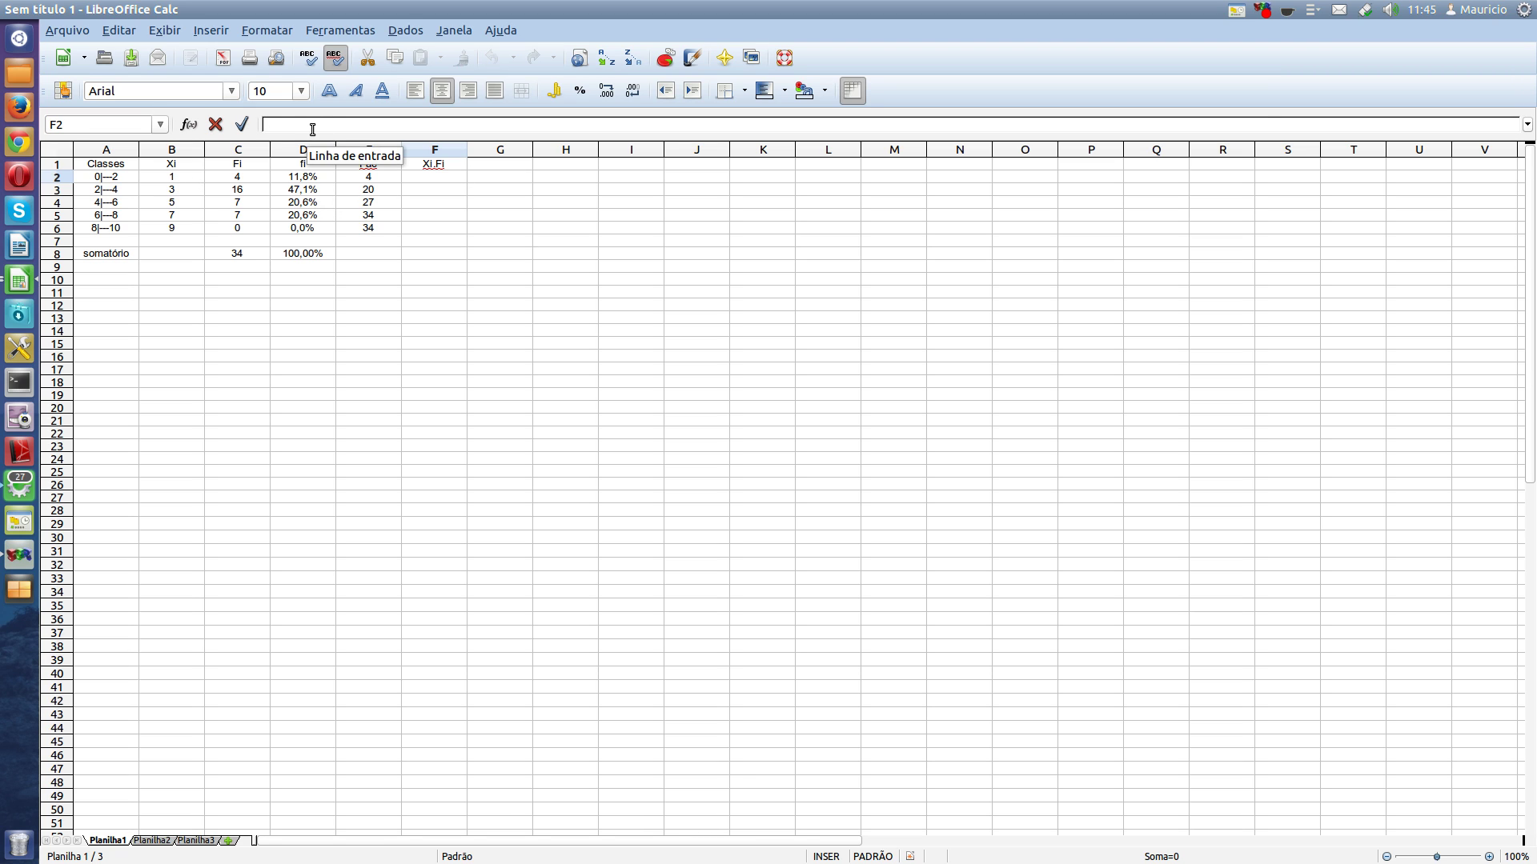
pyautogui.write('=')
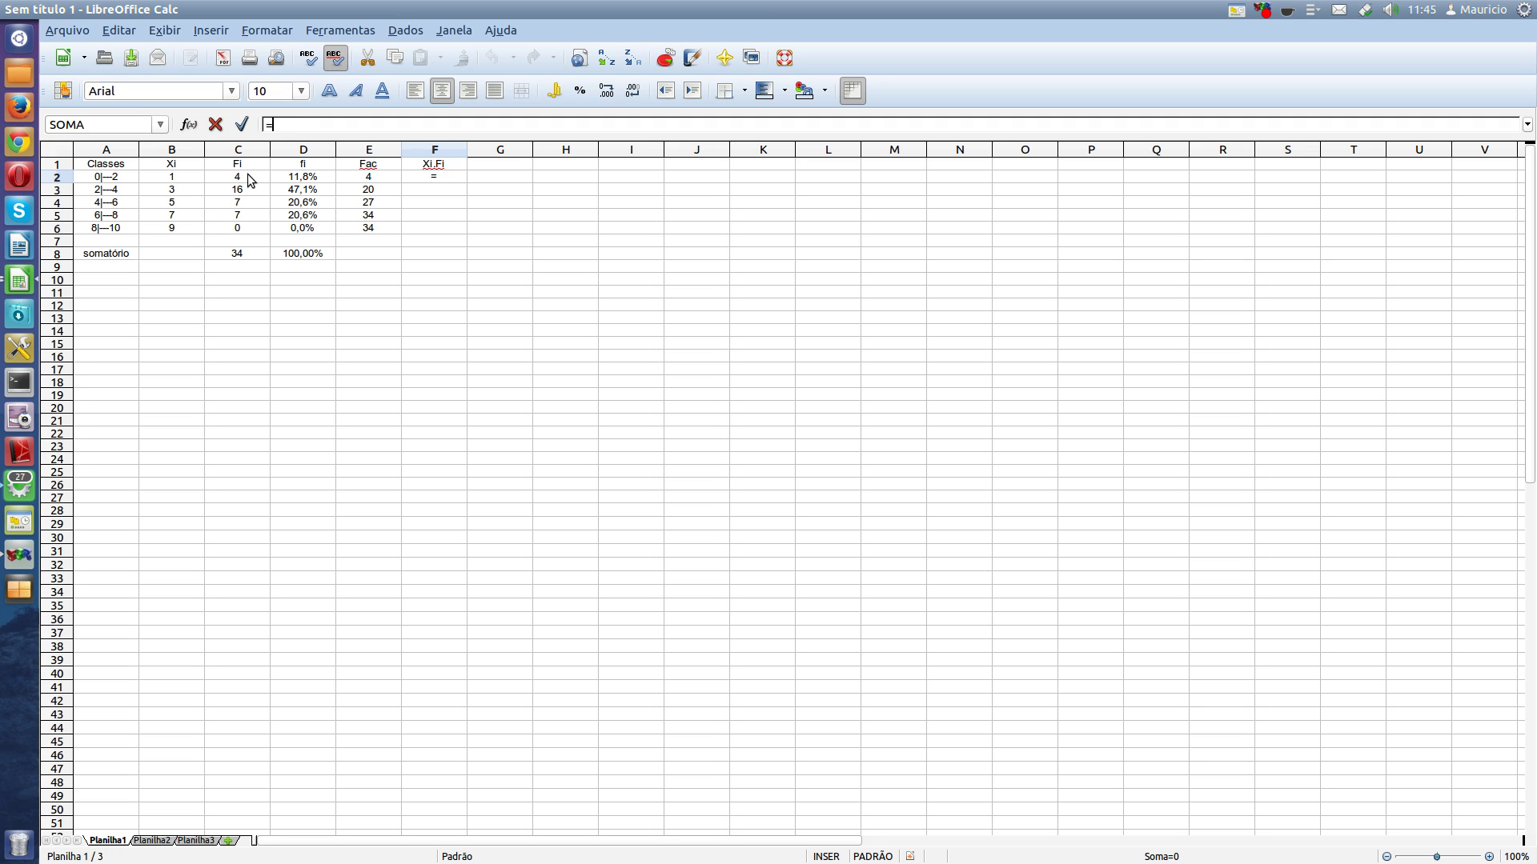
pyautogui.write('c2*b2')
pyautogui.click(242, 125)
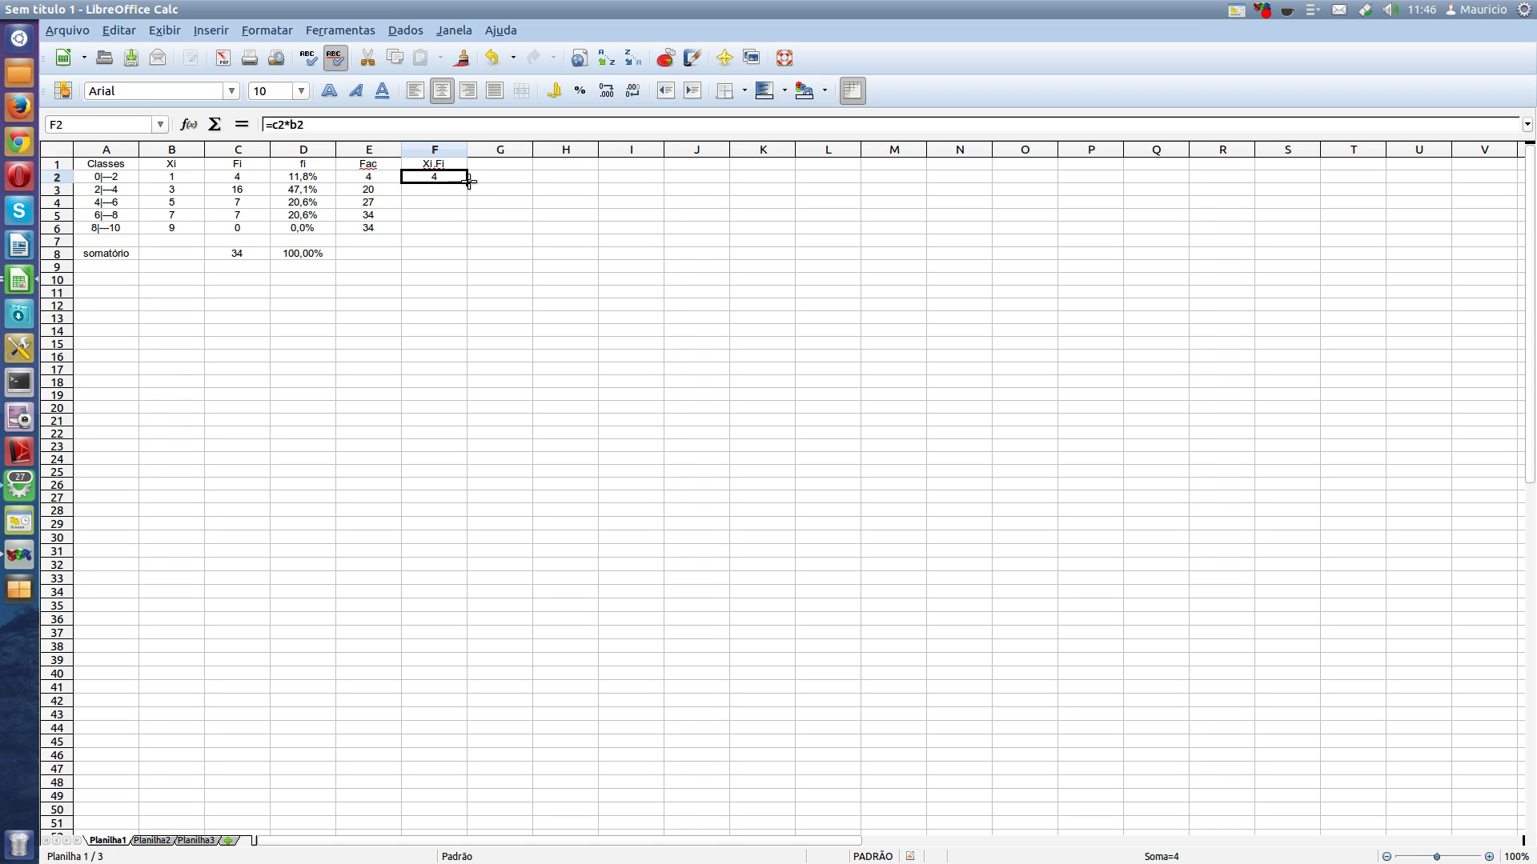
pyautogui.moveTo(468, 182); pyautogui.dragTo(462, 234)
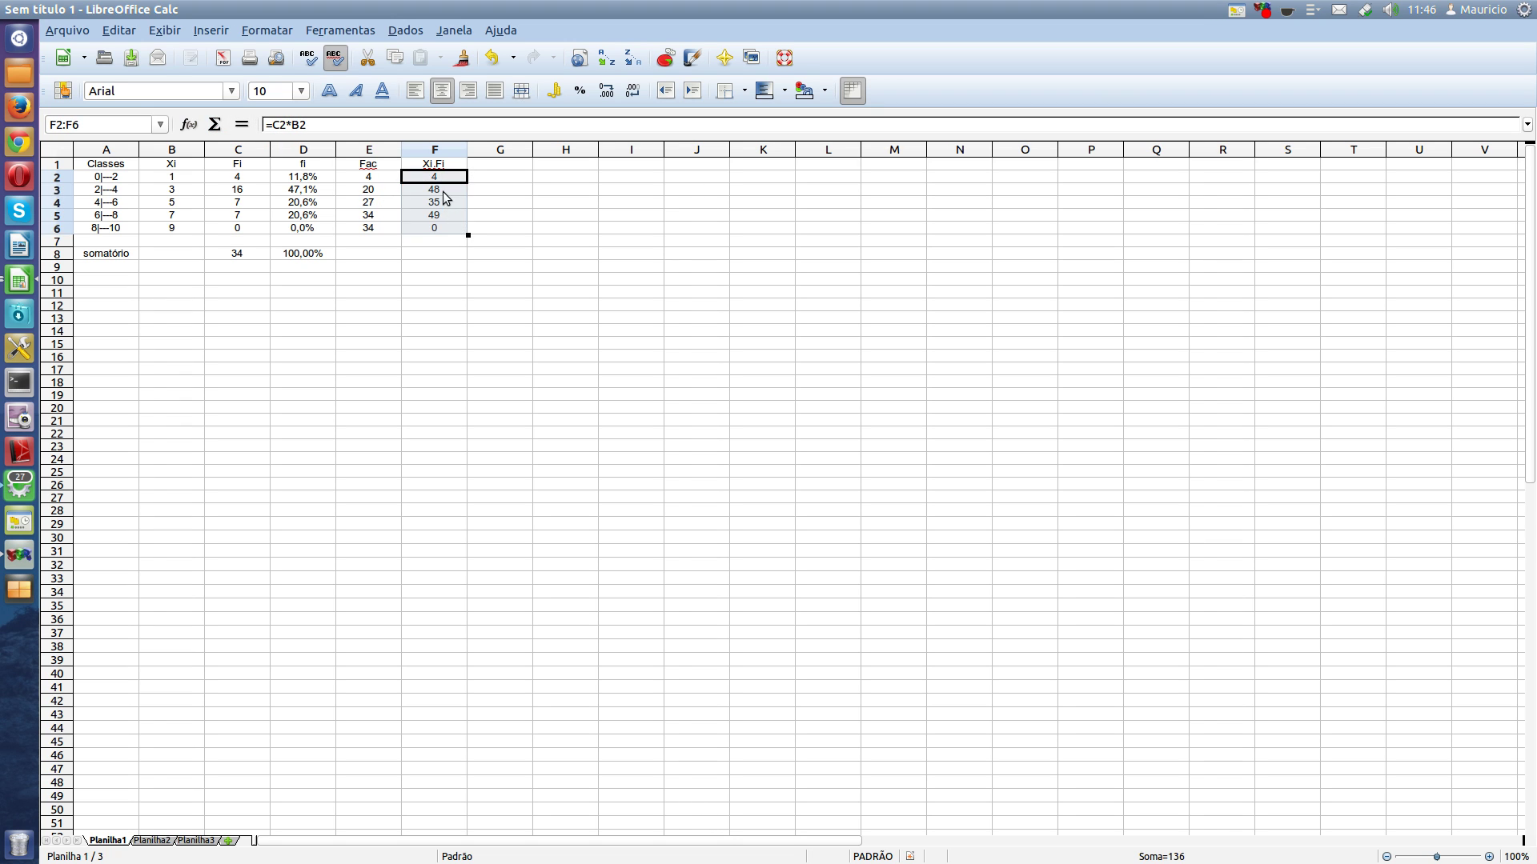
# - Total the Xi.Fi products in cell F8 with the formula =soma(f2:f6)
pyautogui.click(419, 253)
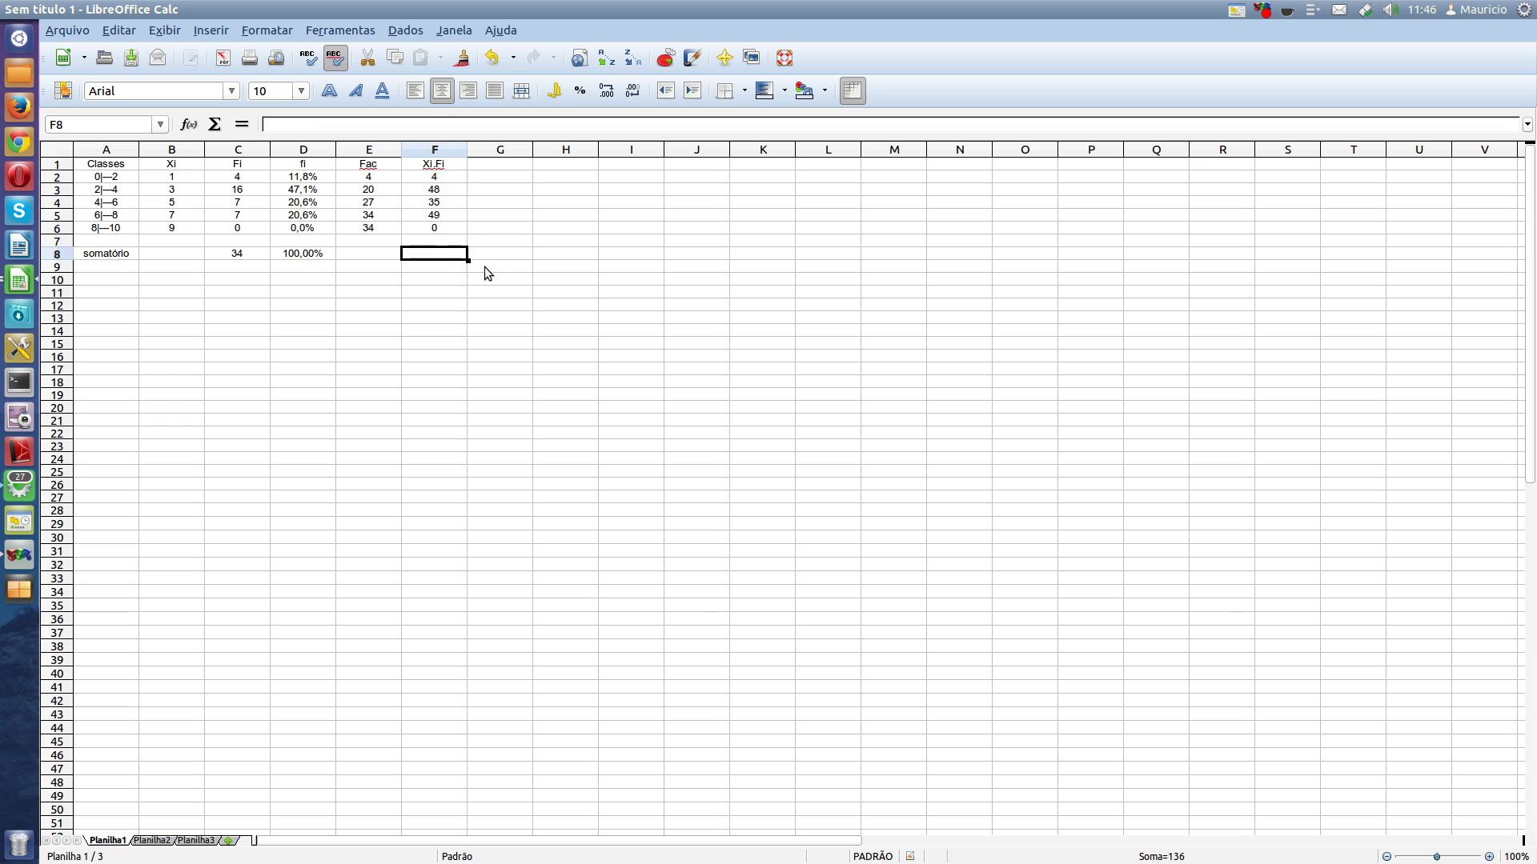
pyautogui.write('=')
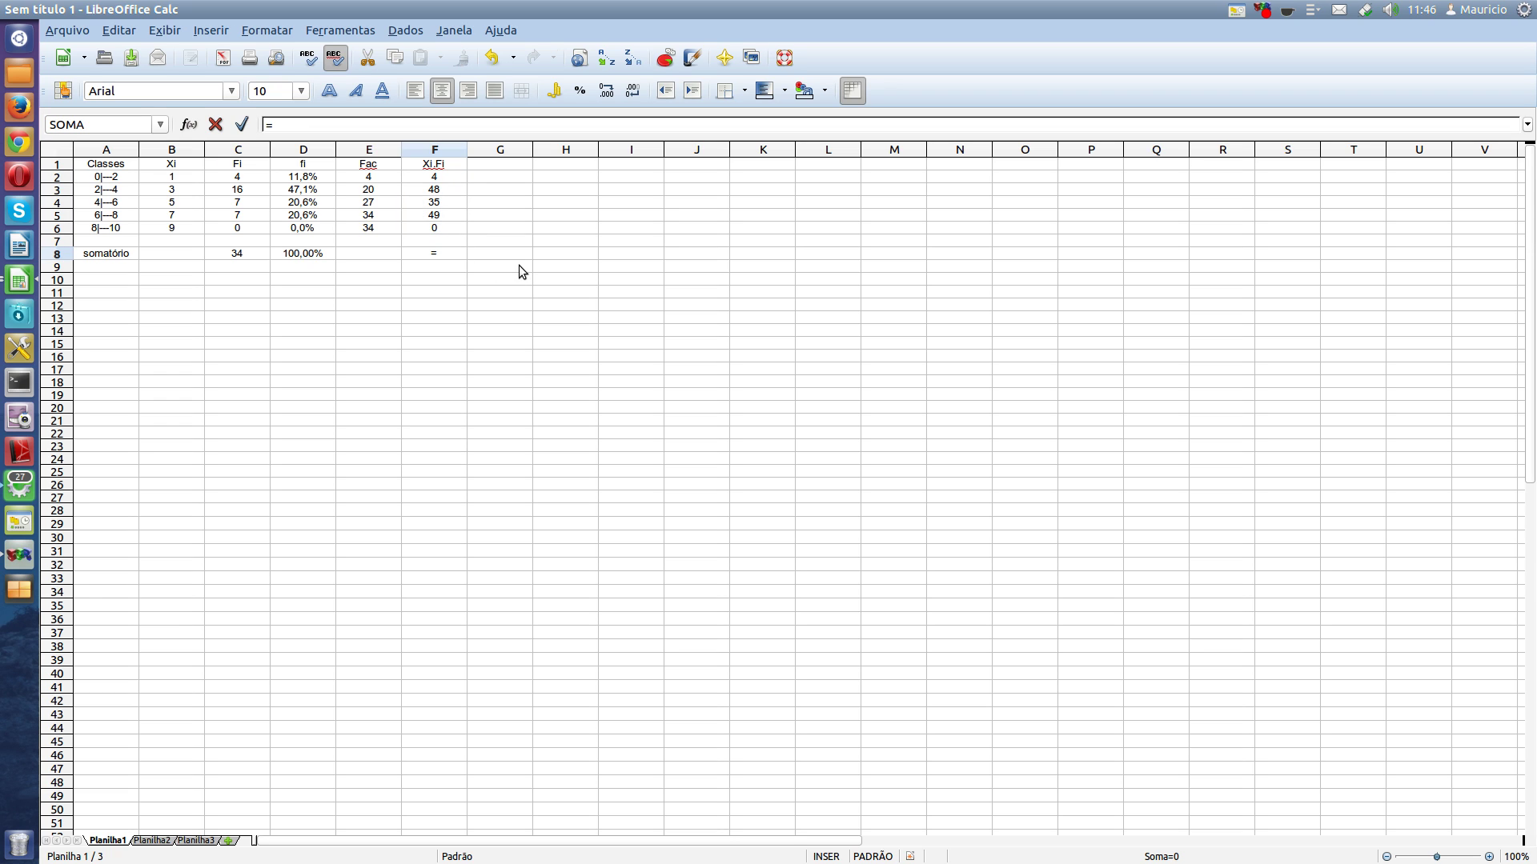
pyautogui.write('soma(')
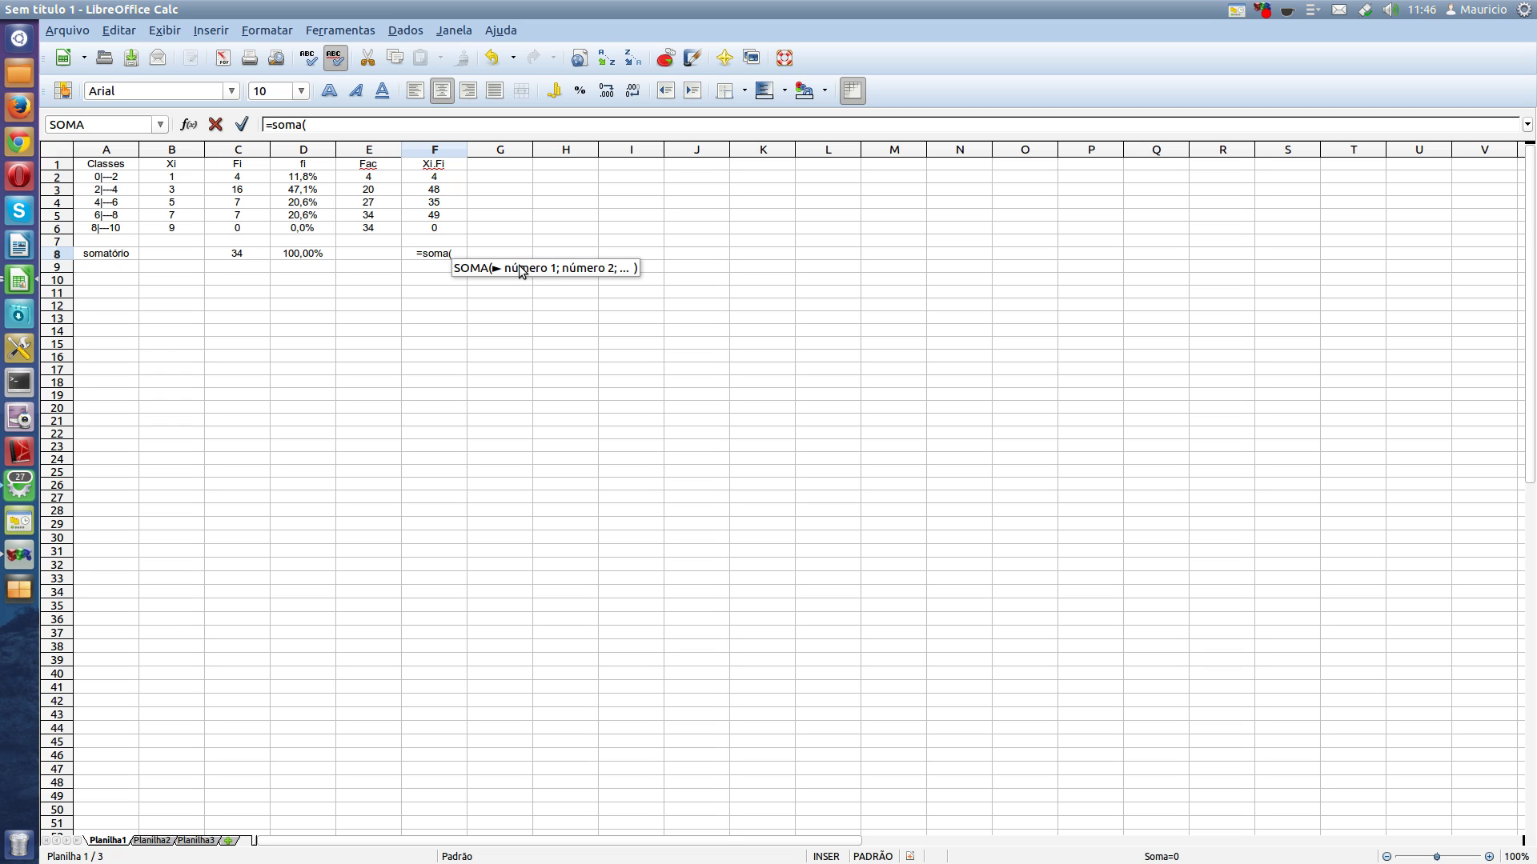
pyautogui.write('f')
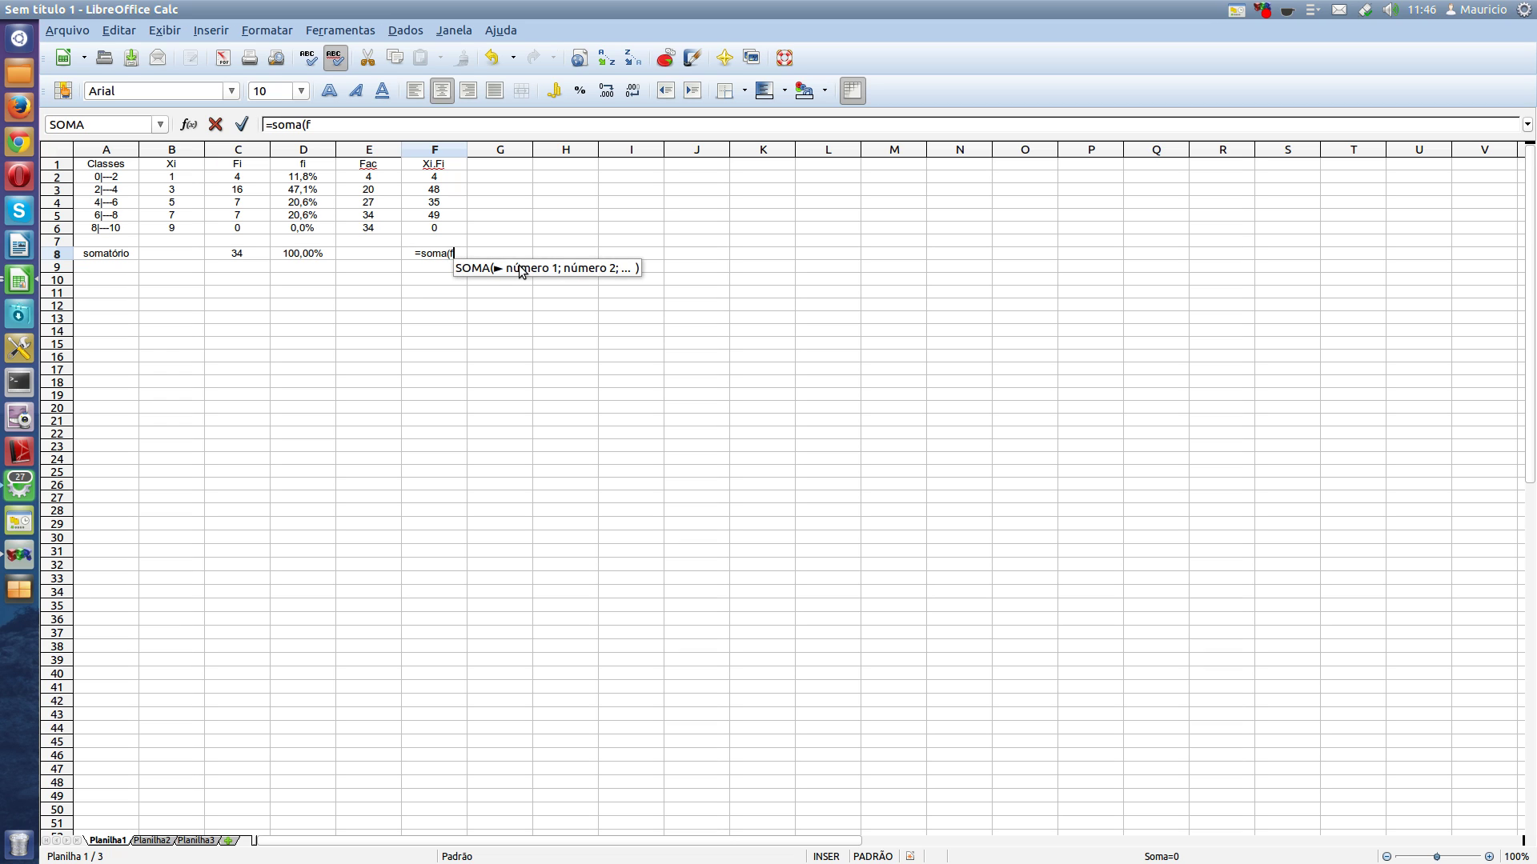
pyautogui.write('2:')
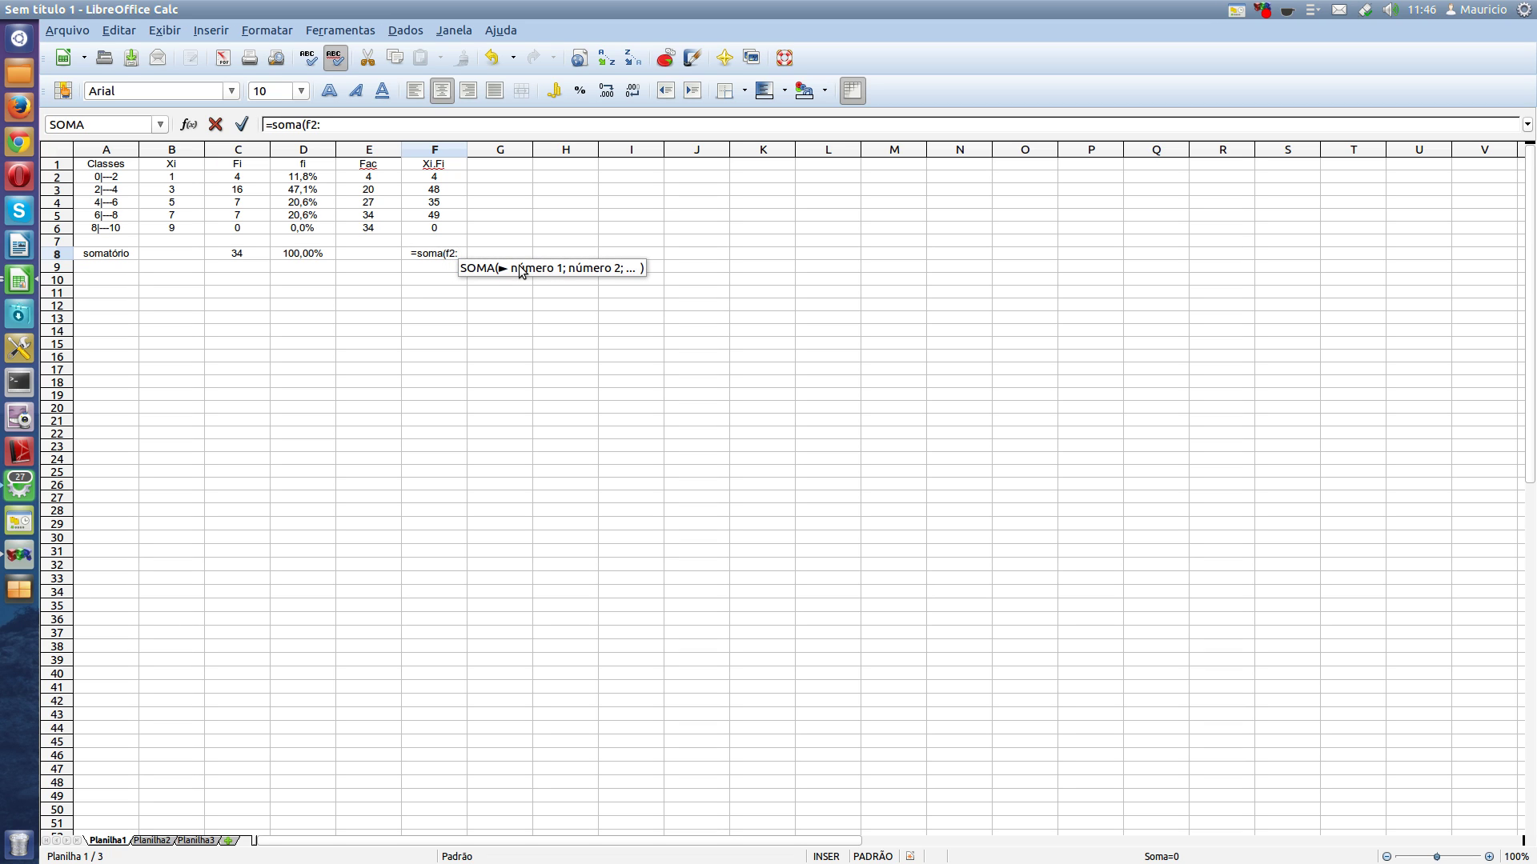
pyautogui.write('f6)')
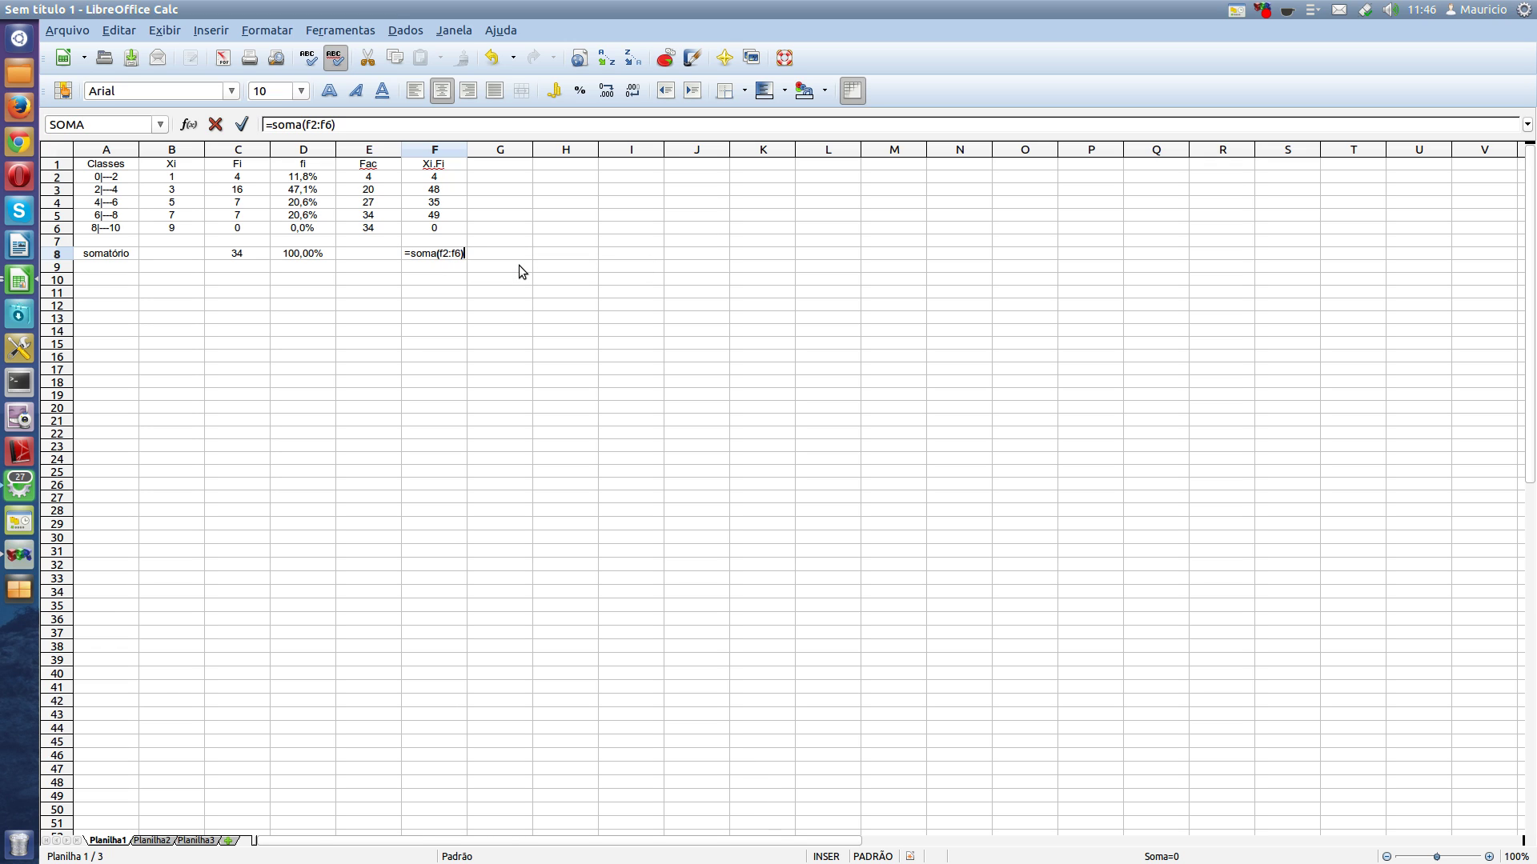
pyautogui.click(242, 124)
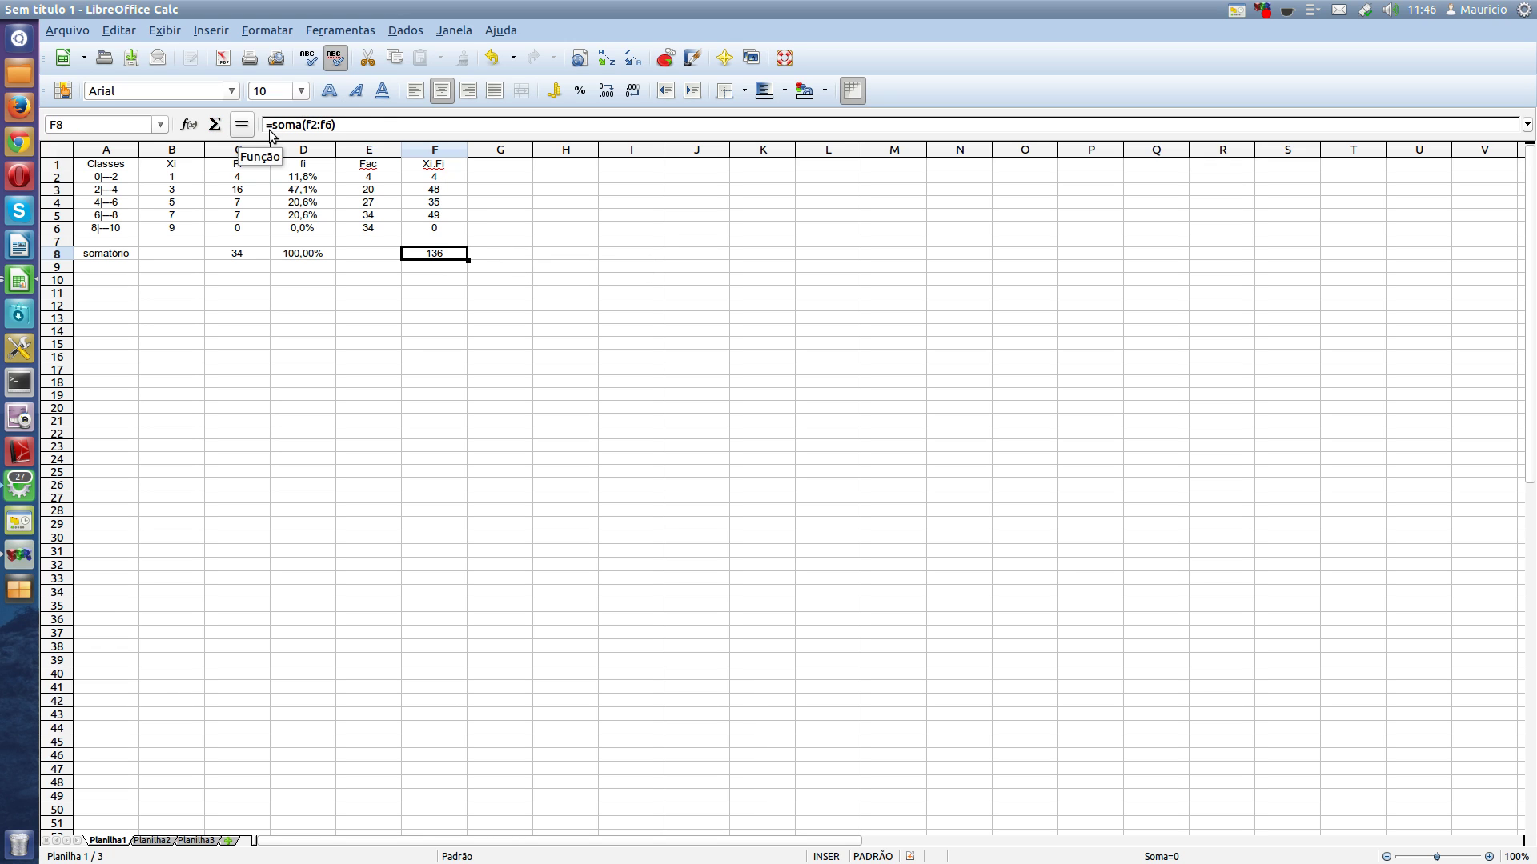
pyautogui.click(414, 256)
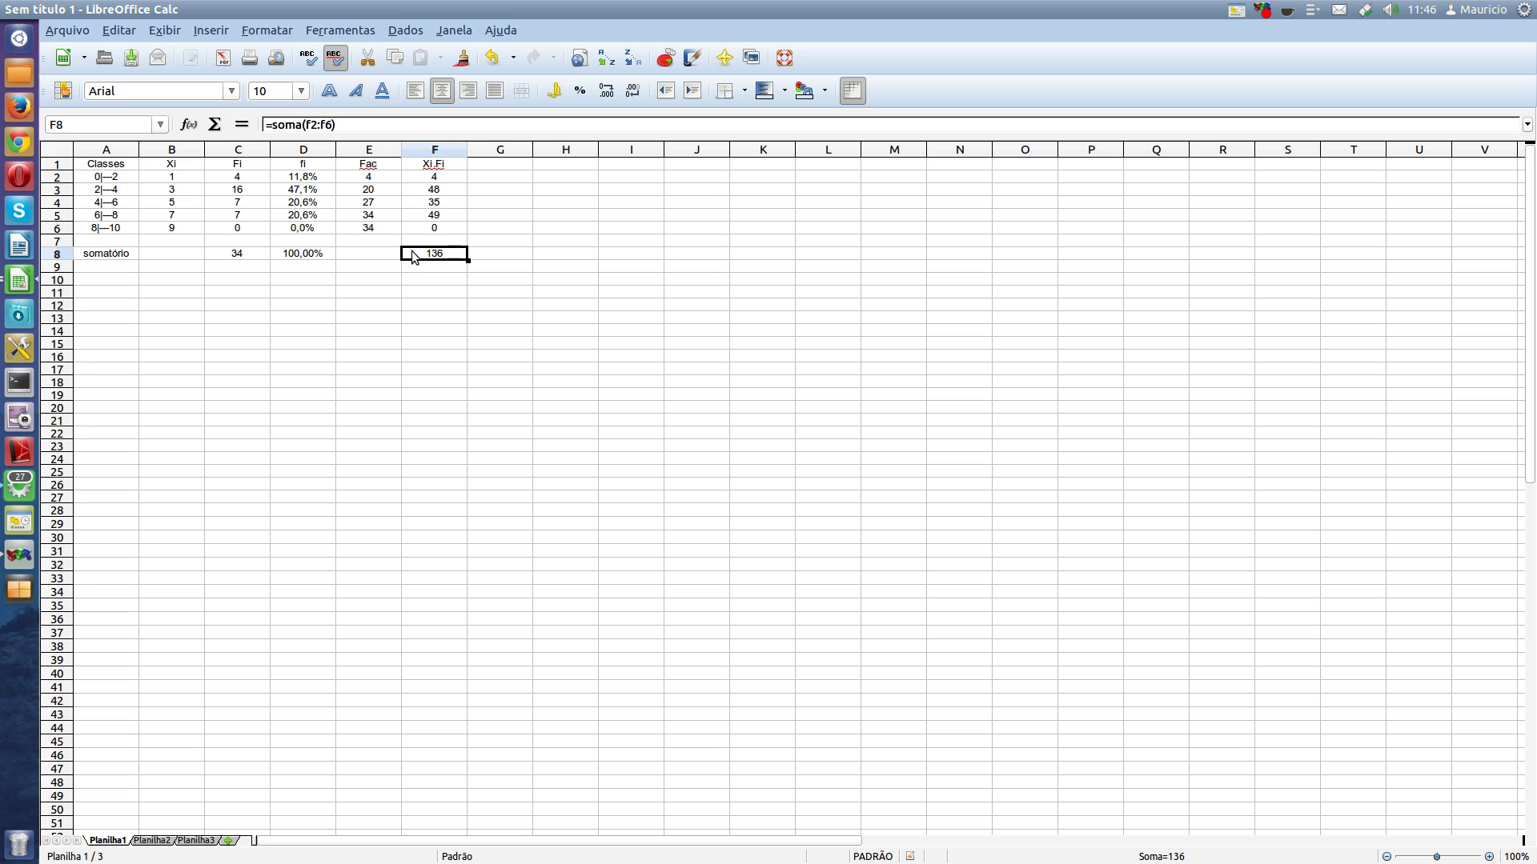
# - Label cell A13 as Média and calculate the mean in A14 with =f8/c8
pyautogui.click(114, 321)
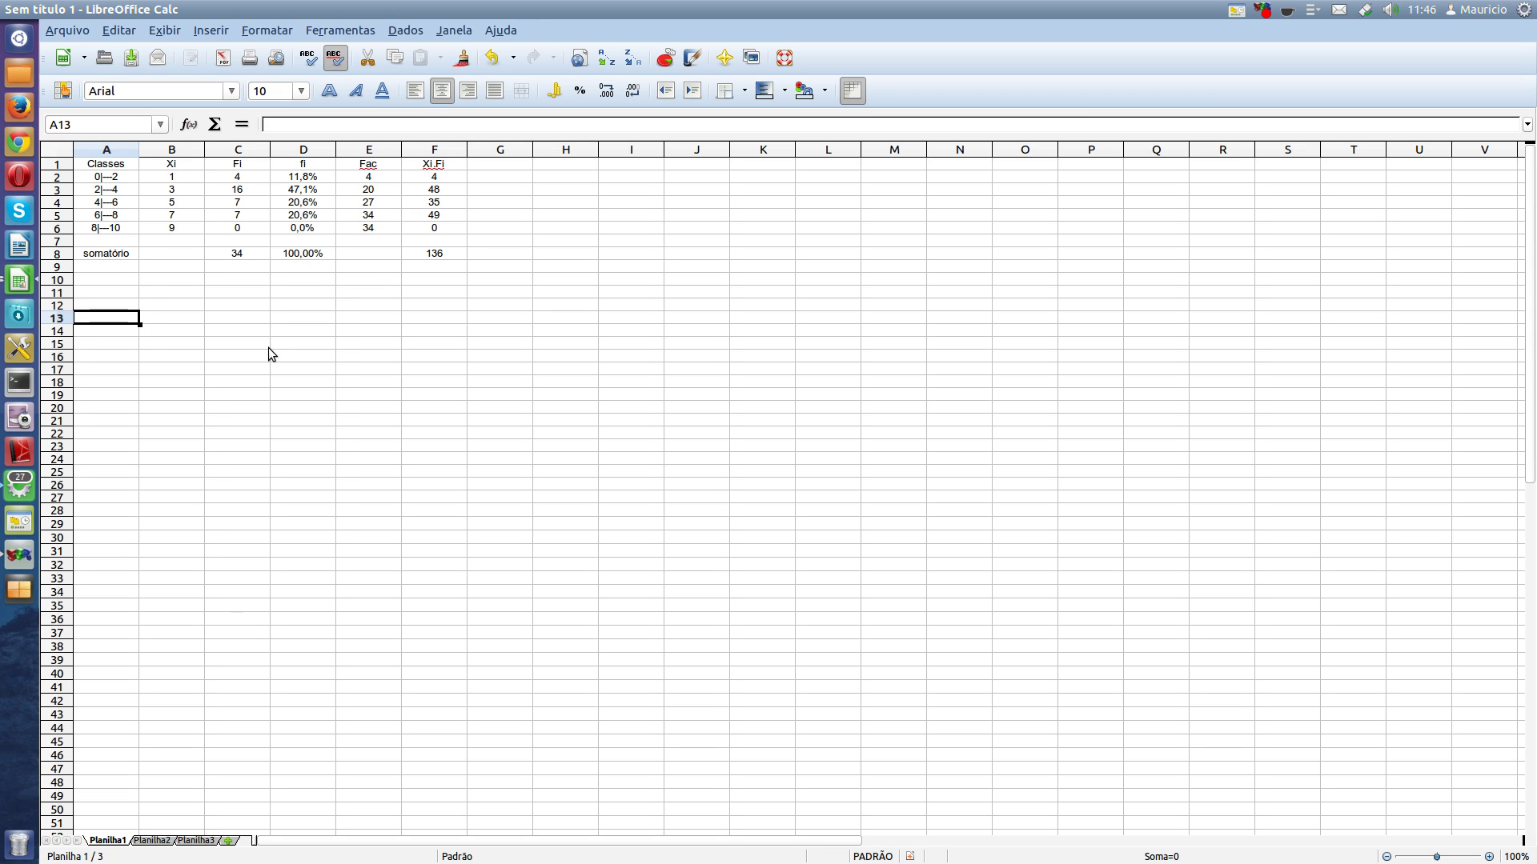
pyautogui.write('Média')
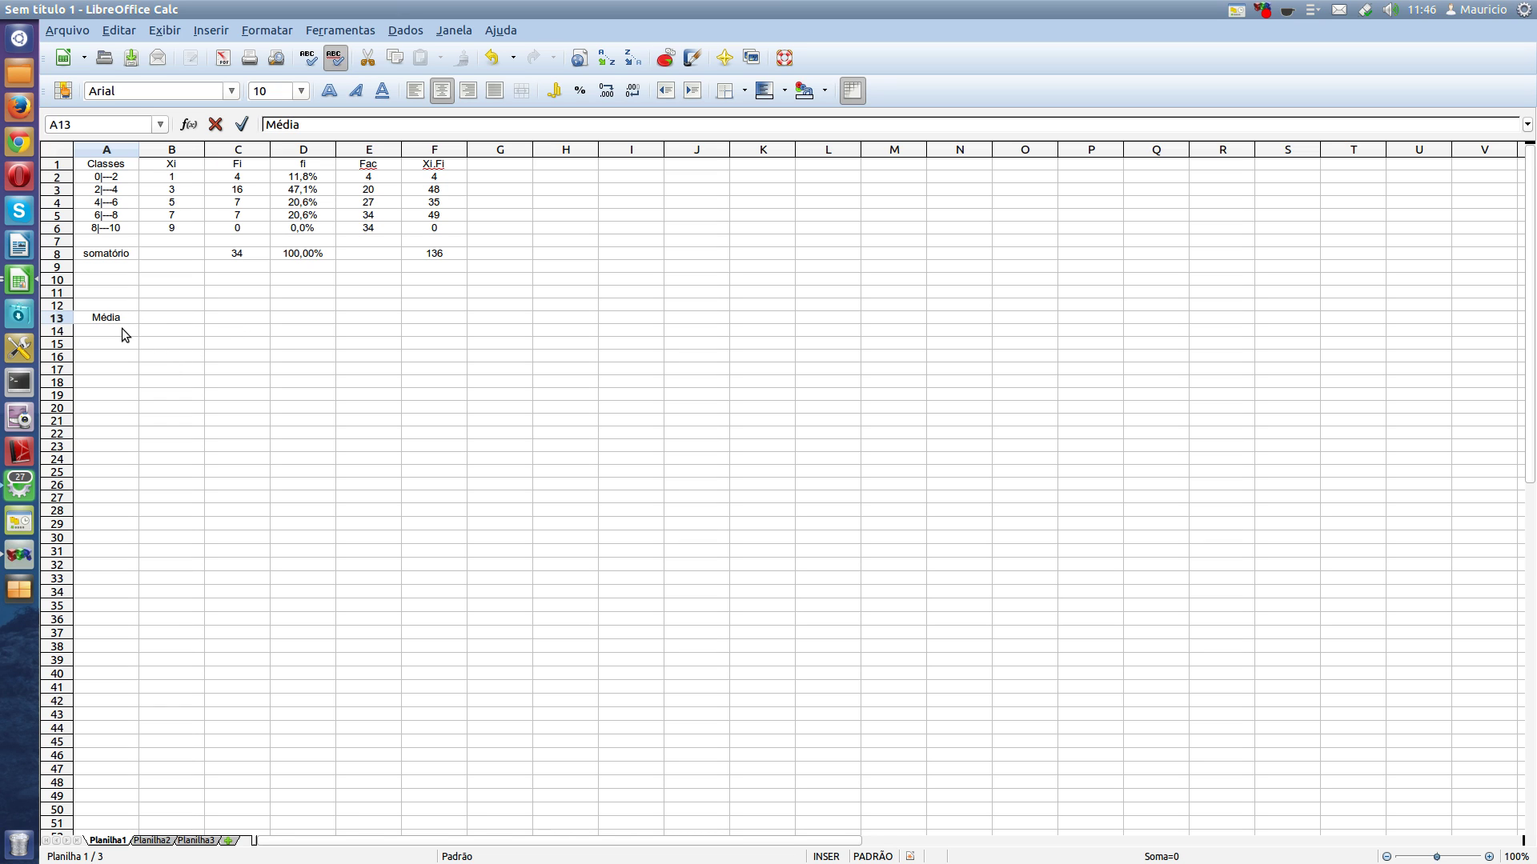
pyautogui.press('Return')
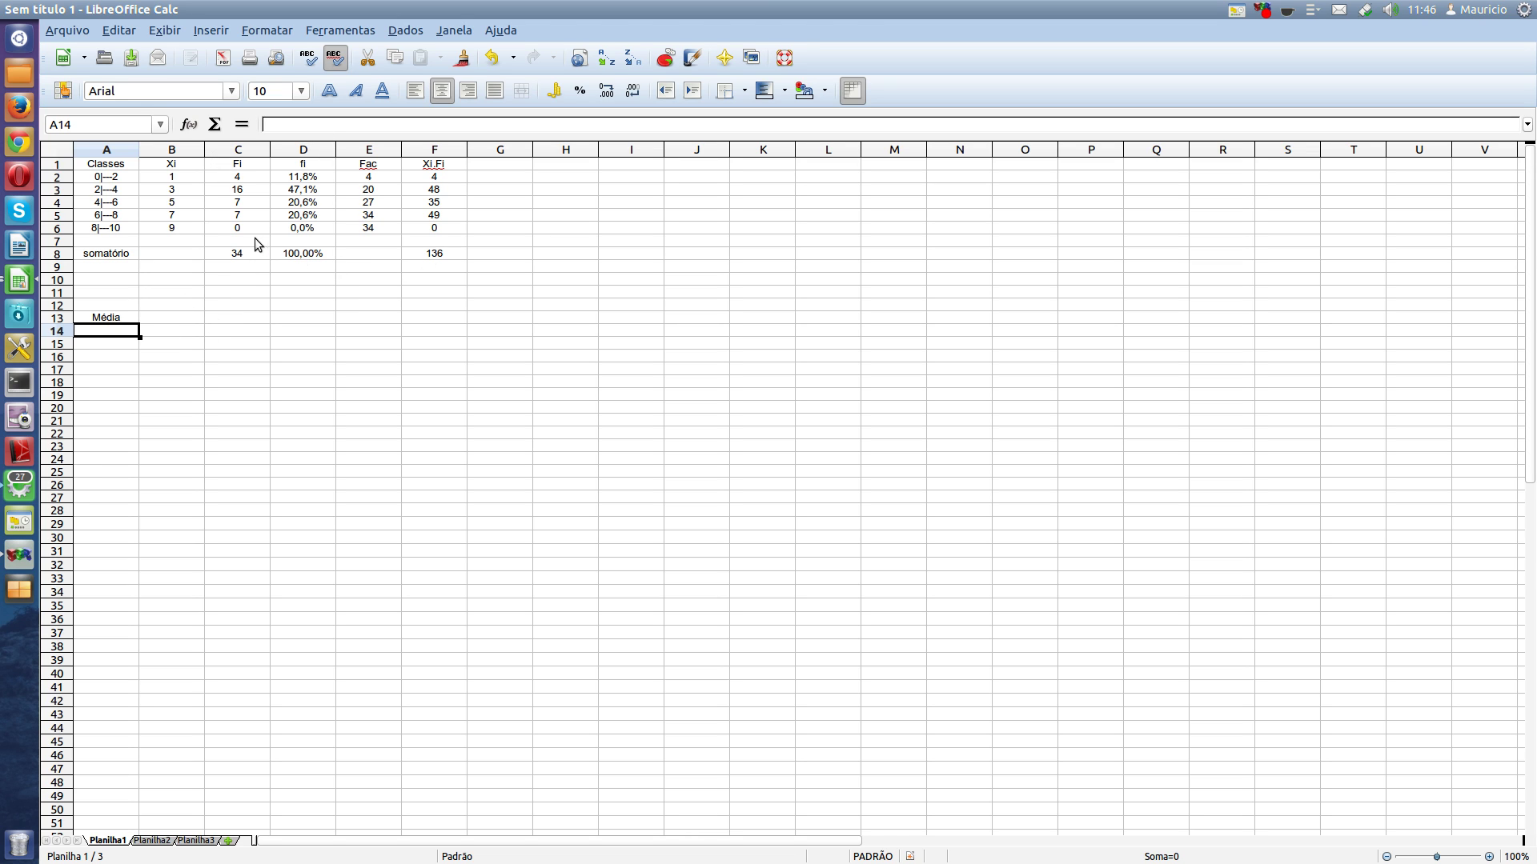
pyautogui.write('=')
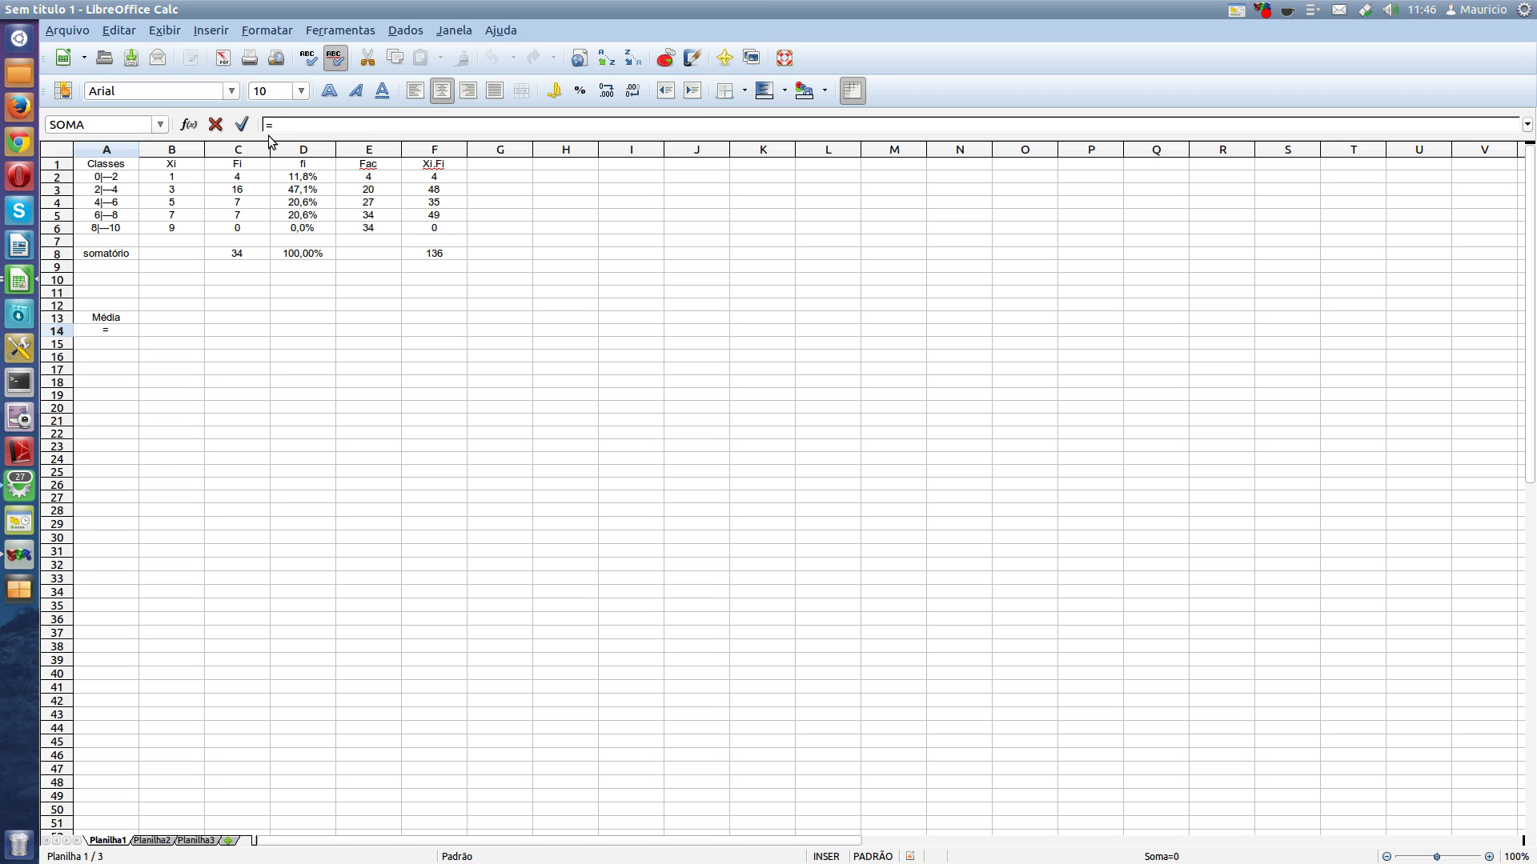
pyautogui.write('8/c8')
pyautogui.click(241, 124)
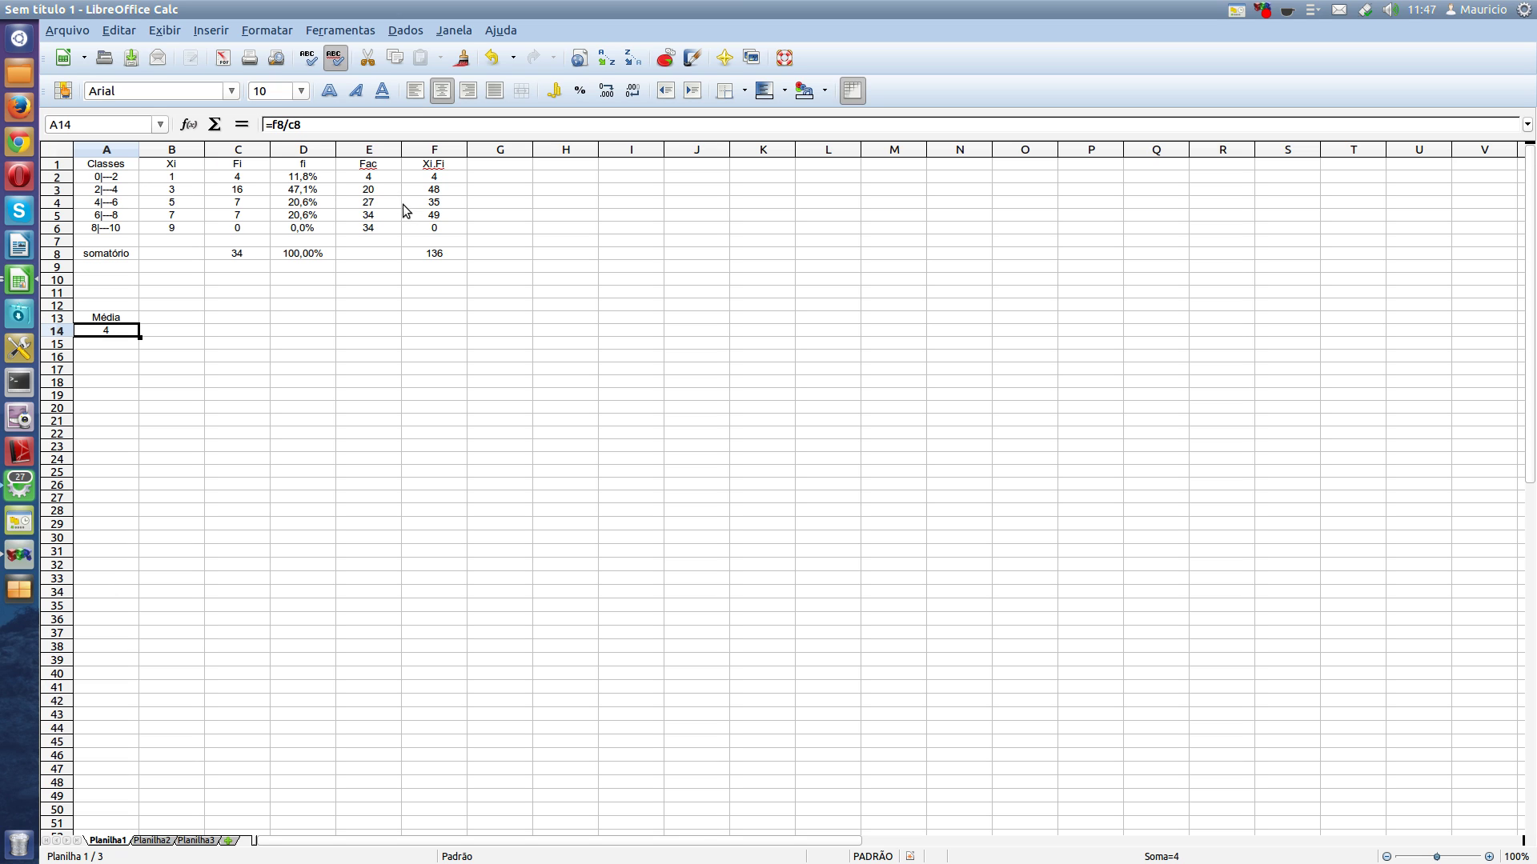
# - Add the column heading |Xi-M| in cell G1
pyautogui.click(481, 165)
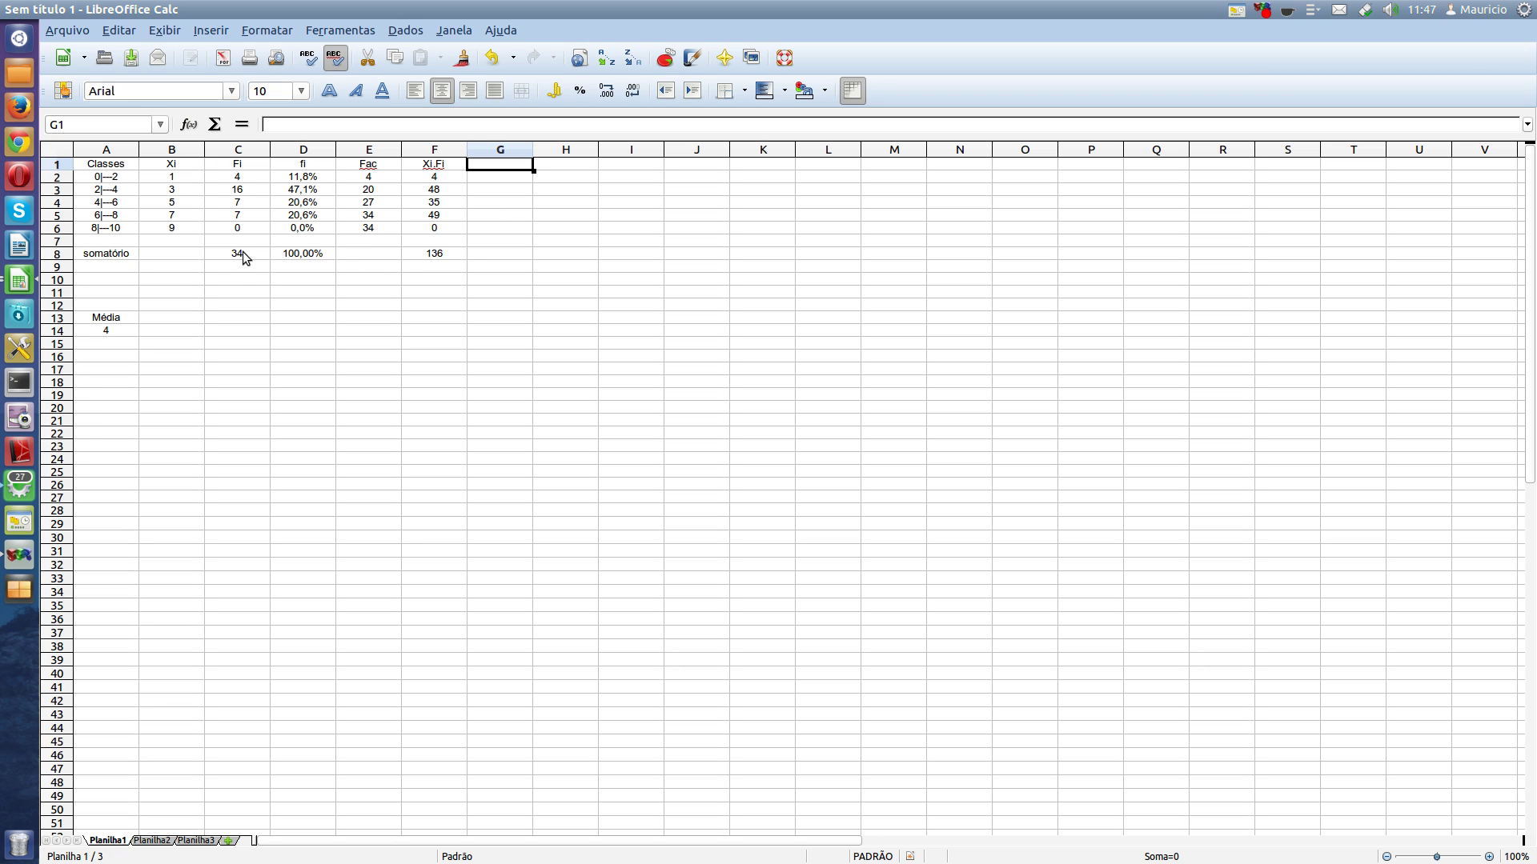
pyautogui.doubleClick(489, 166)
pyautogui.write('Xi-M|')
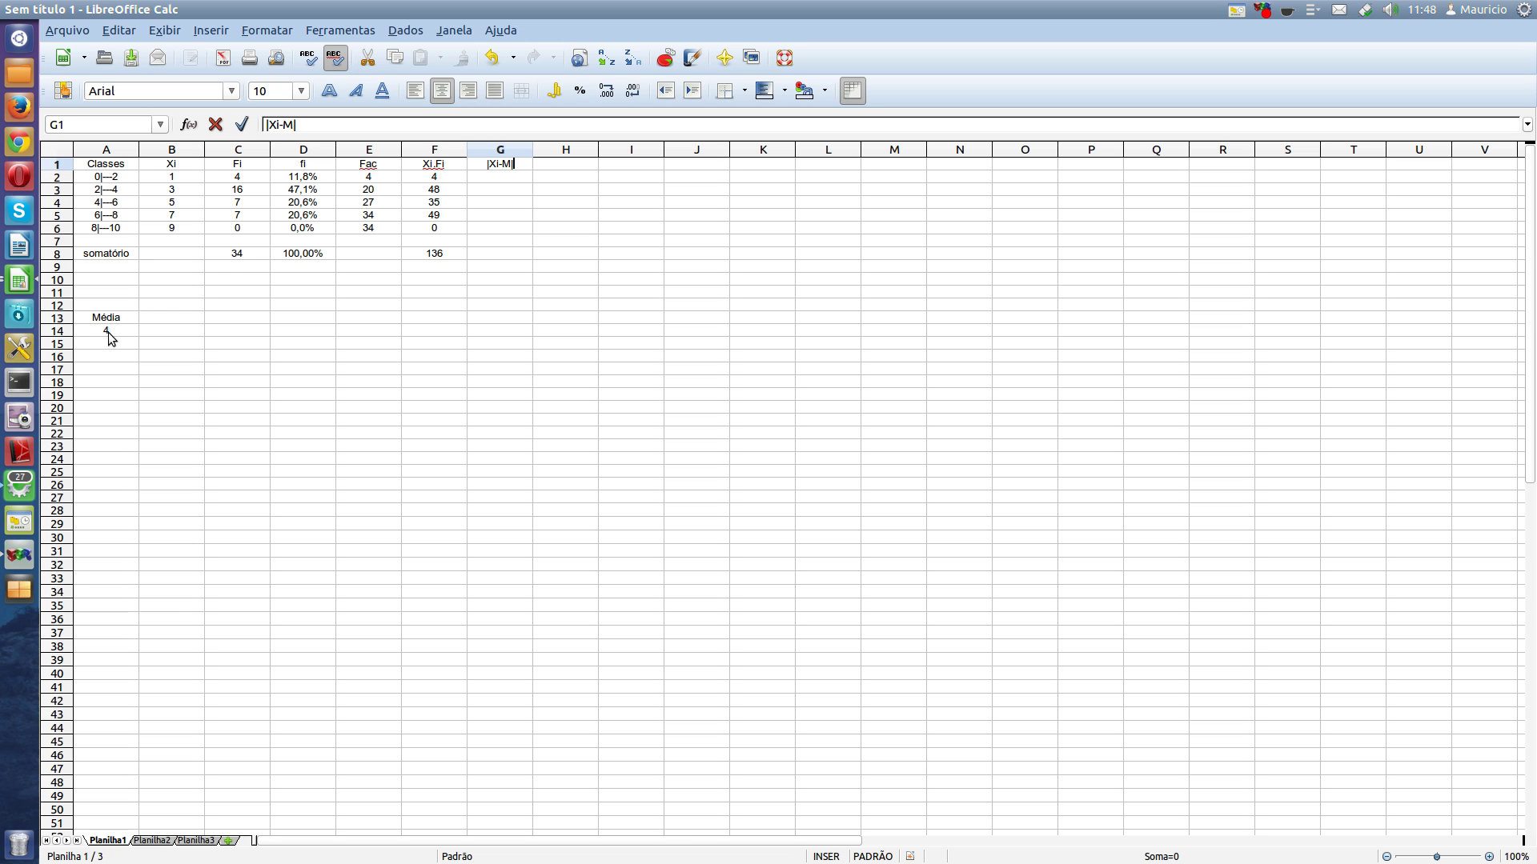
# - Calculate the absolute deviation from the mean in G2 with =abs(b2-$A$14) and fill the formula down through G6
pyautogui.click(510, 177)
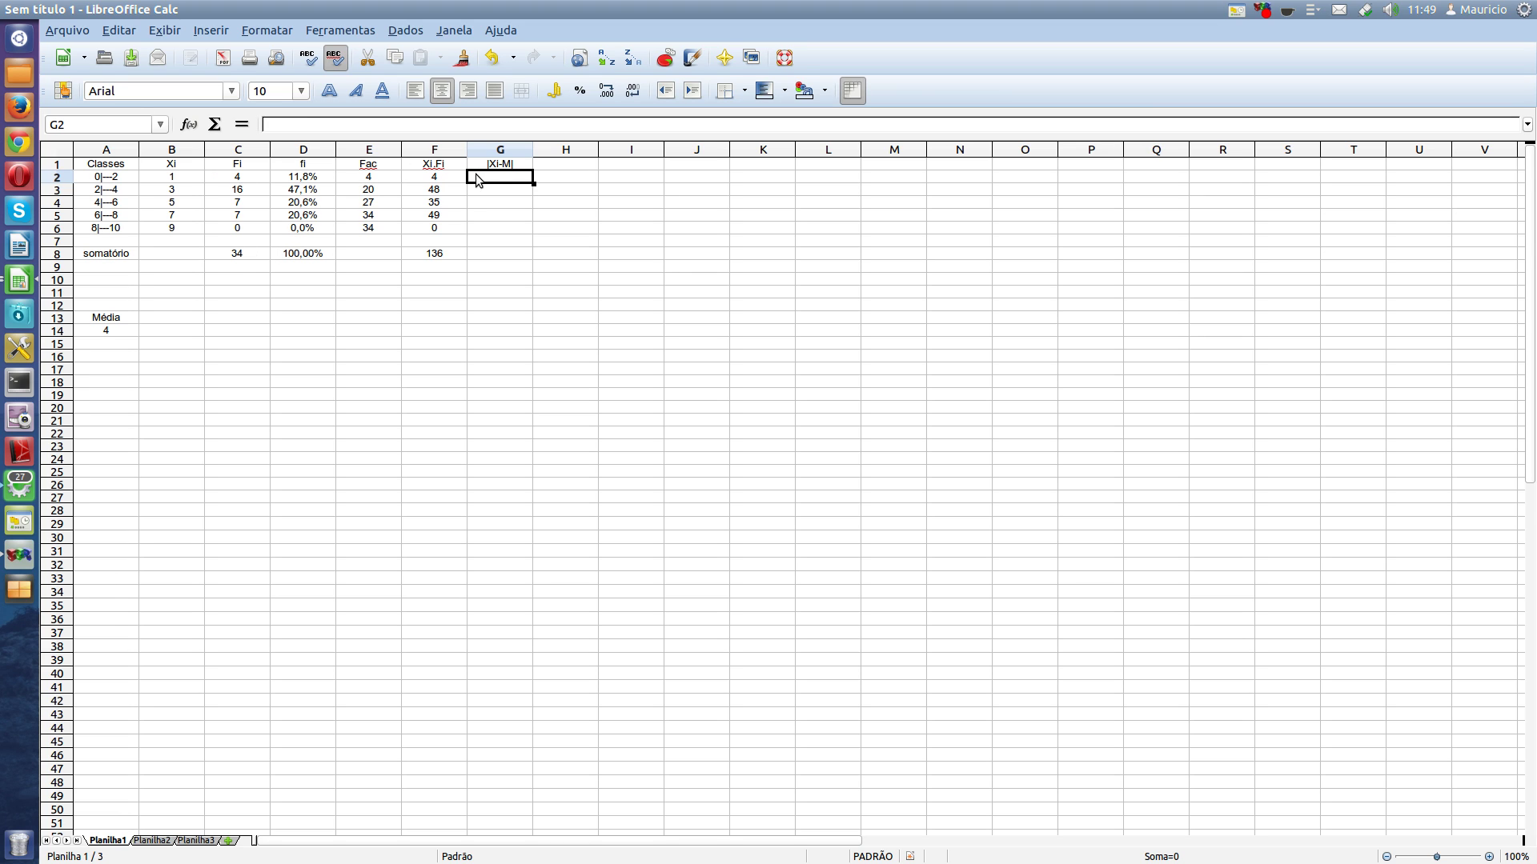
pyautogui.click(303, 126)
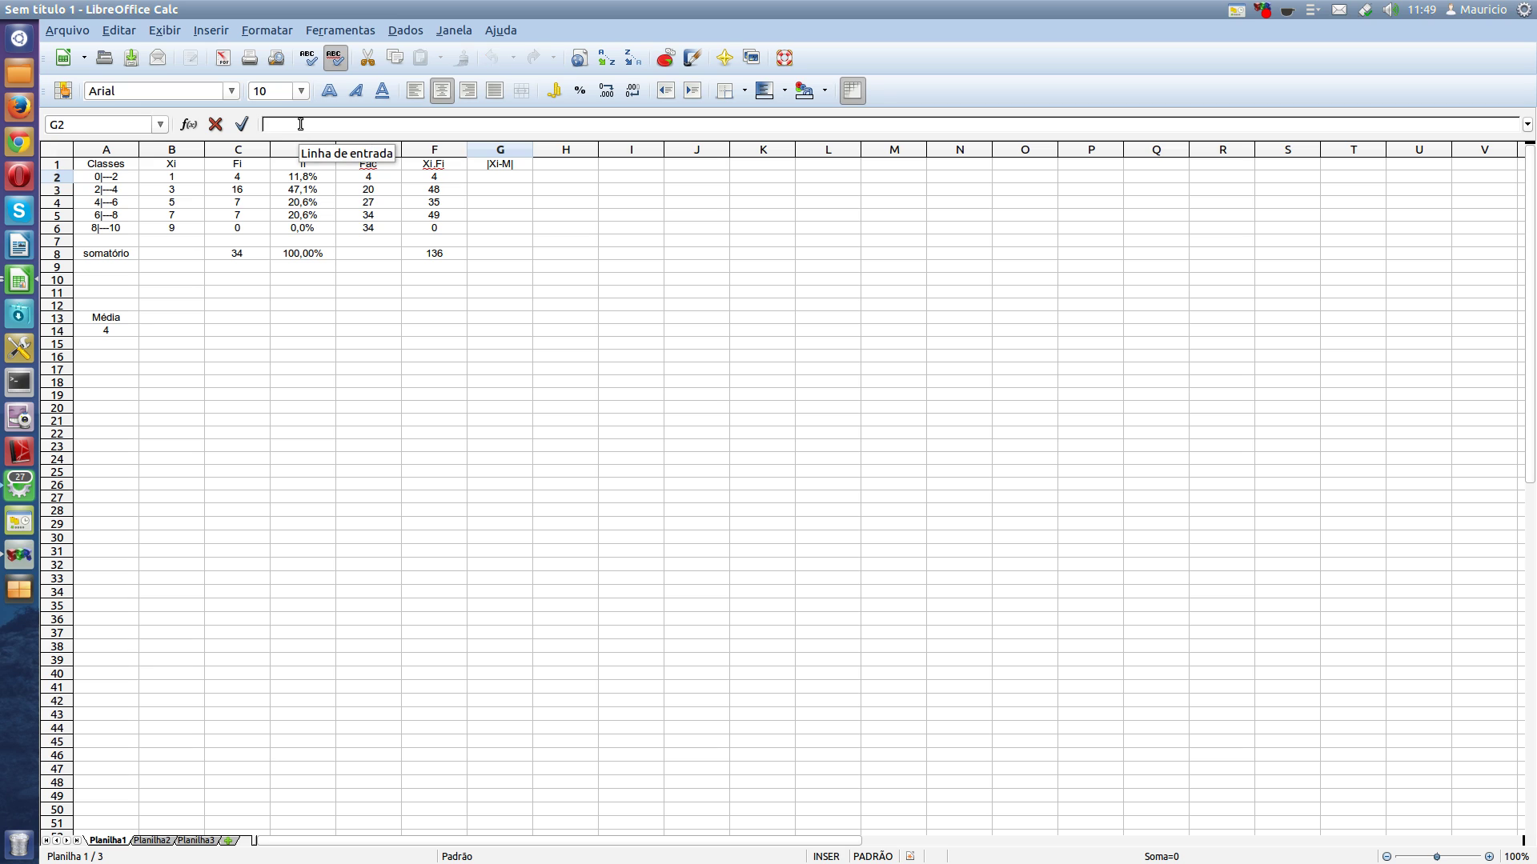
pyautogui.write('=')
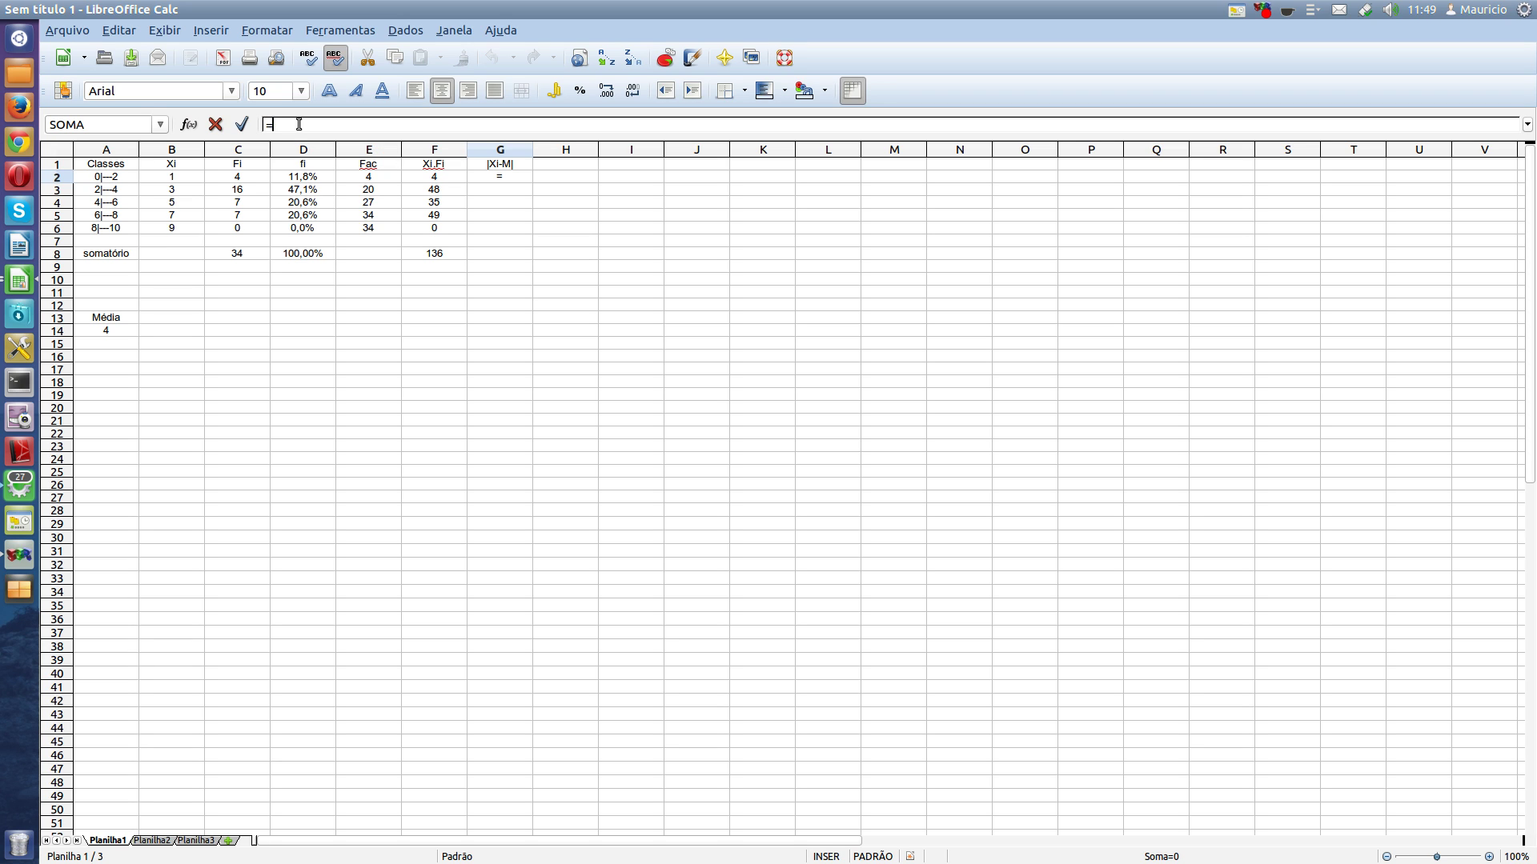
pyautogui.write('b2')
pyautogui.write('-$')
pyautogui.write('A$14')
pyautogui.press('Left')
pyautogui.press('Left')
pyautogui.press('Left')
pyautogui.press('Left')
pyautogui.press('Left')
pyautogui.press('Left')
pyautogui.press('Left')
pyautogui.press('Left')
pyautogui.write('abs(')
pyautogui.press('Right')
pyautogui.press('Right')
pyautogui.press('Right')
pyautogui.press('Right')
pyautogui.press('Right')
pyautogui.press('Right')
pyautogui.press('Right')
pyautogui.press('Right')
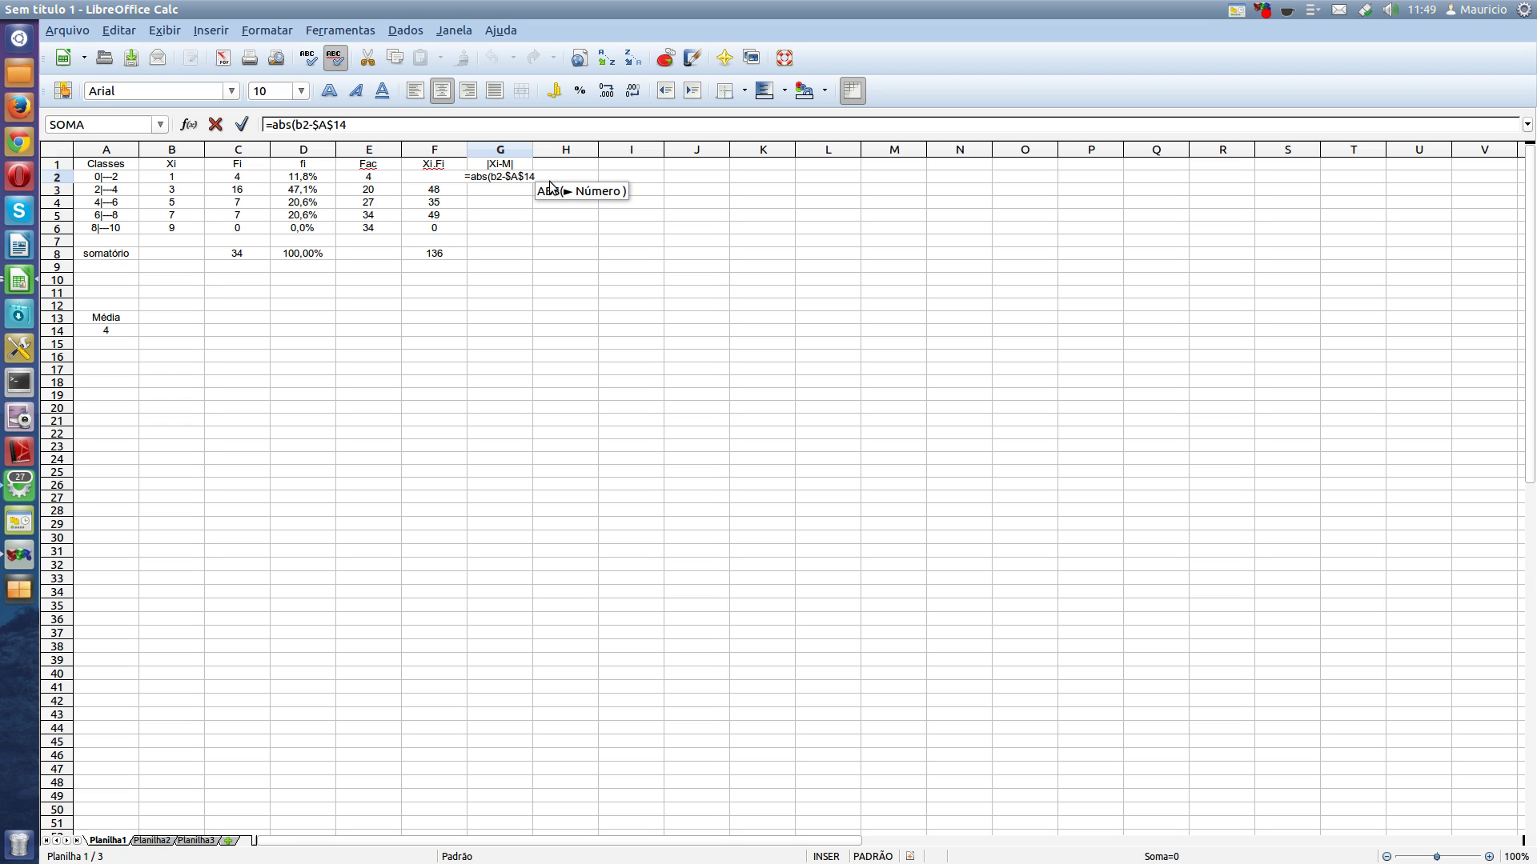
pyautogui.write(')')
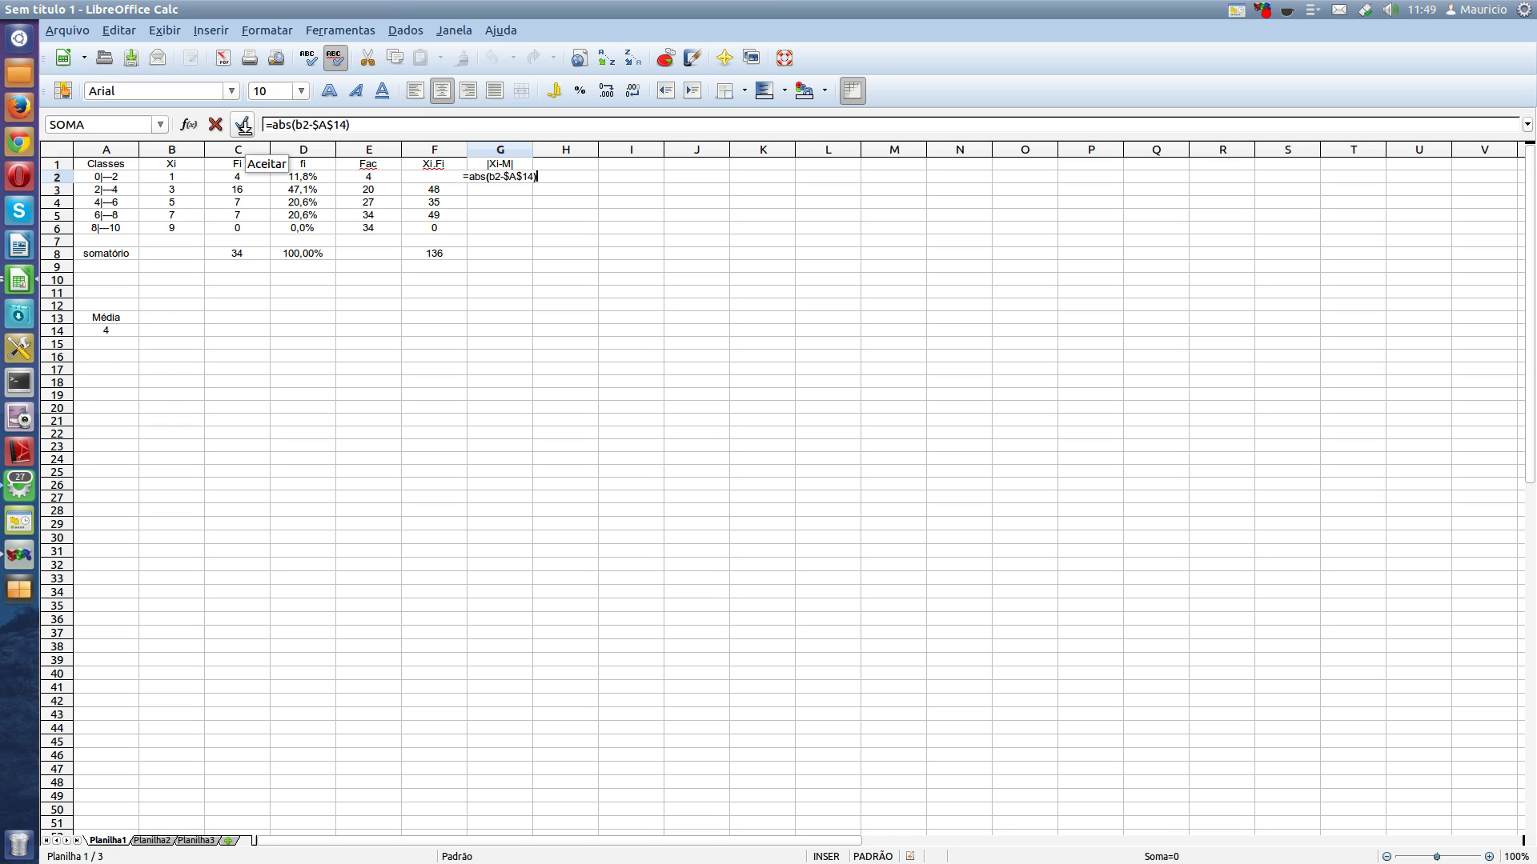
pyautogui.click(244, 123)
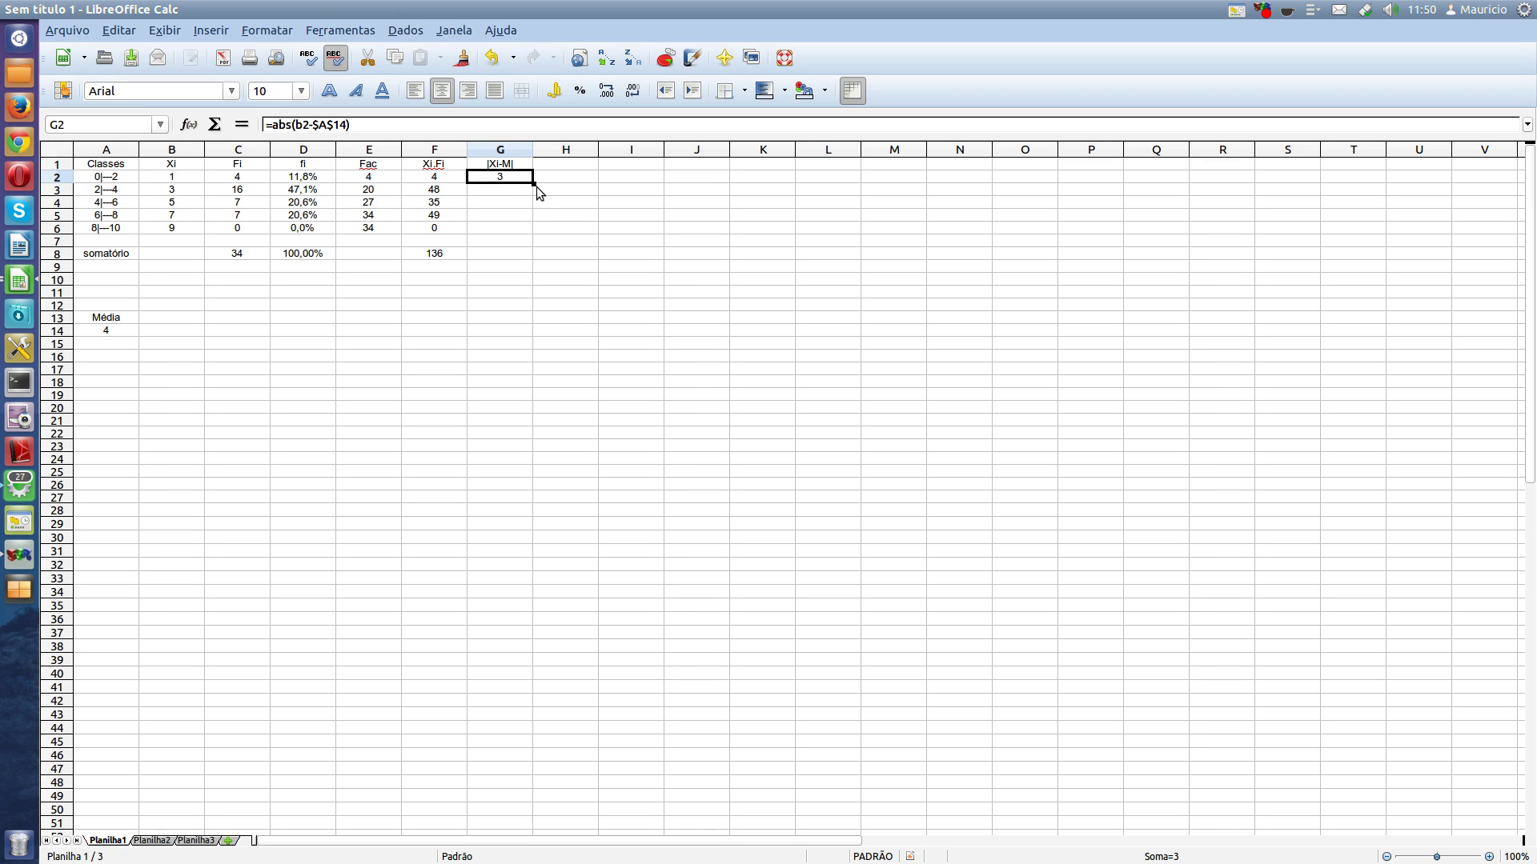
pyautogui.moveTo(533, 183); pyautogui.dragTo(528, 230)
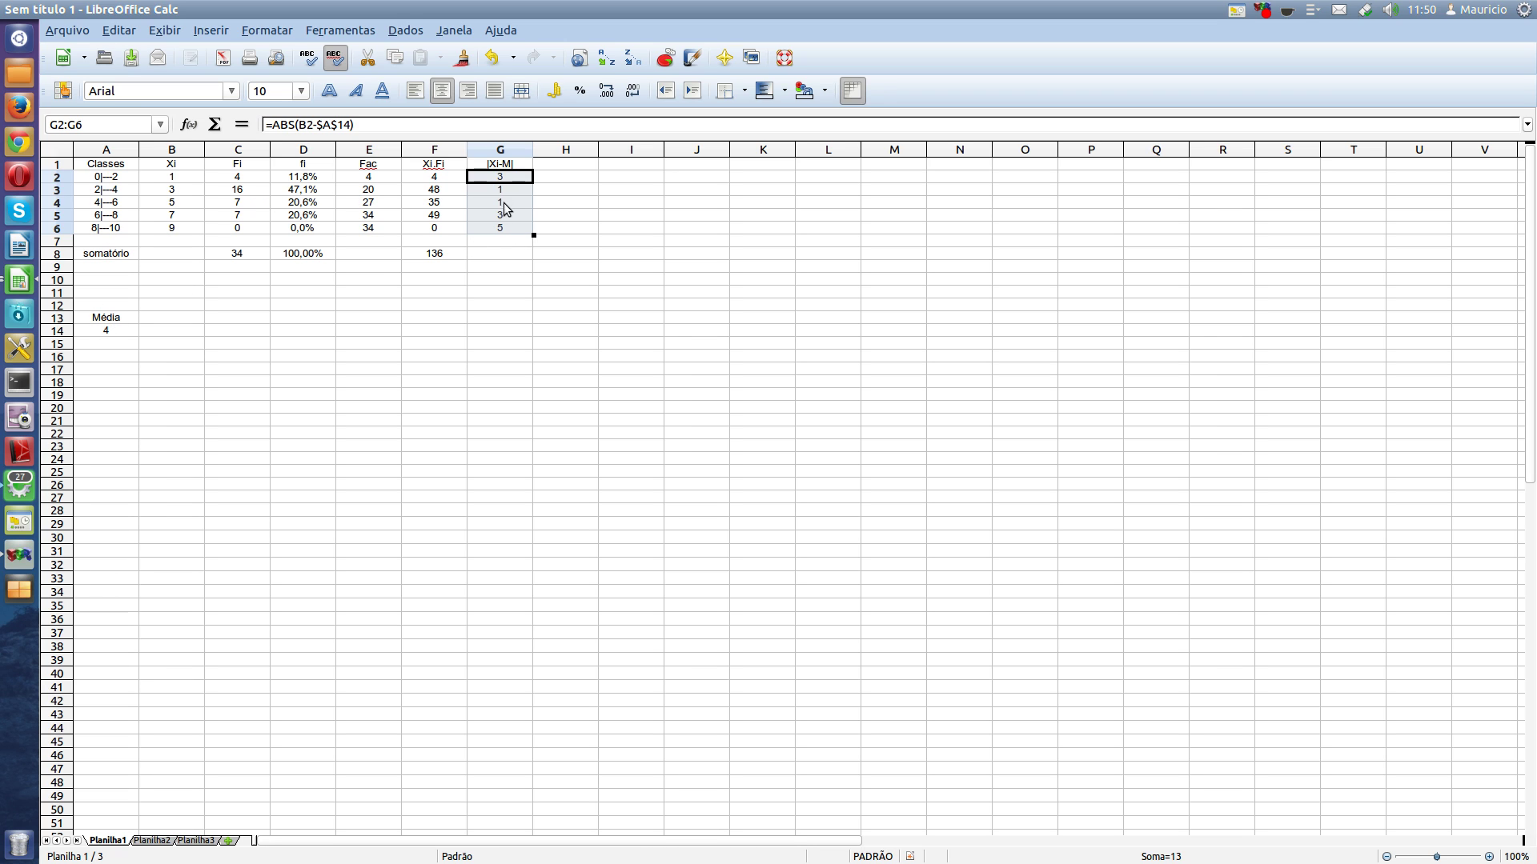
pyautogui.click(502, 253)
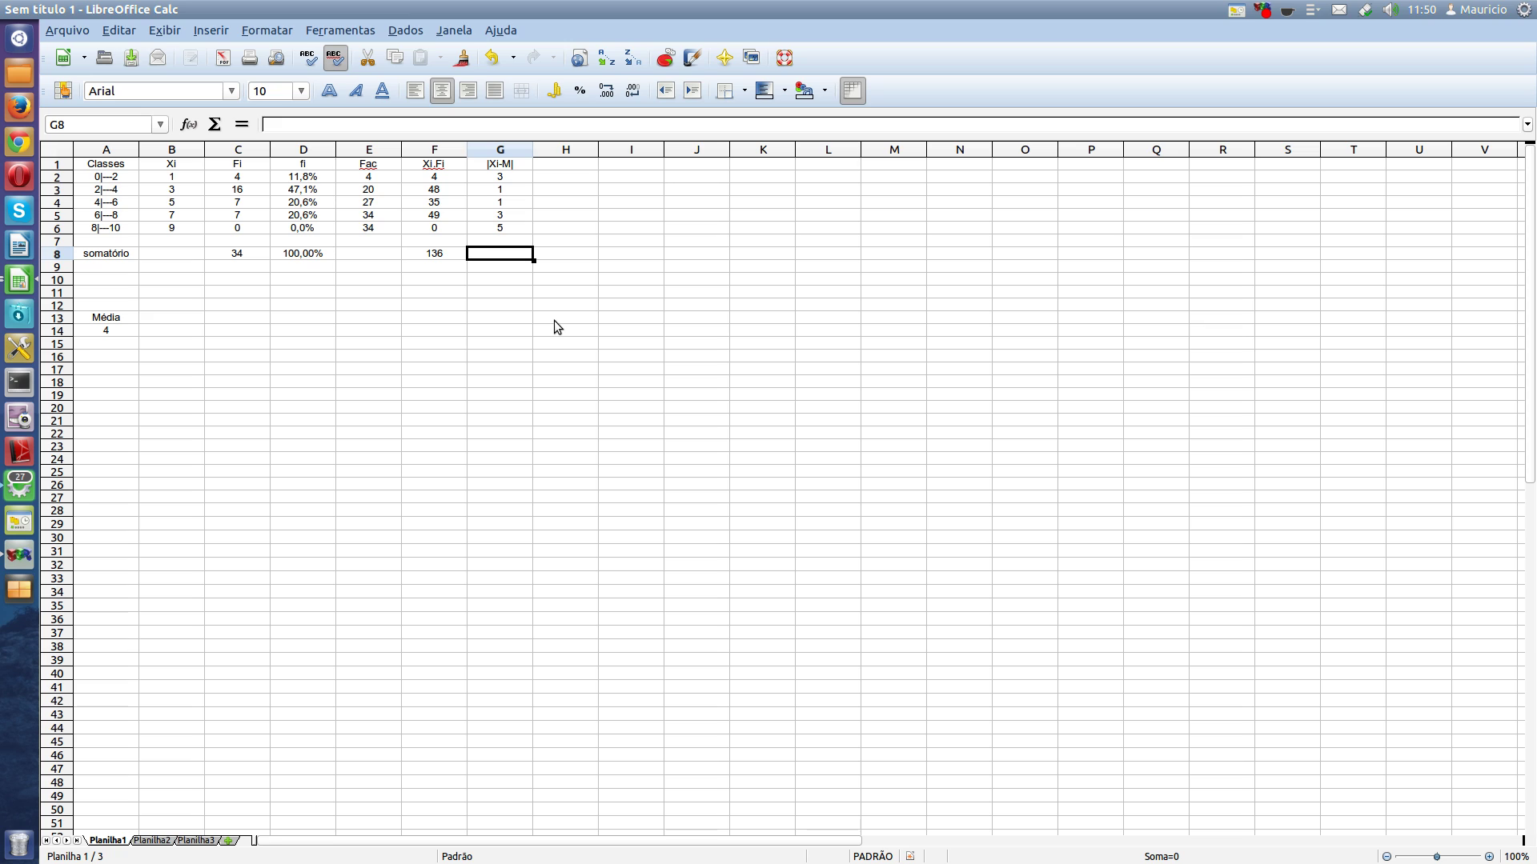
pyautogui.write('=soma(')
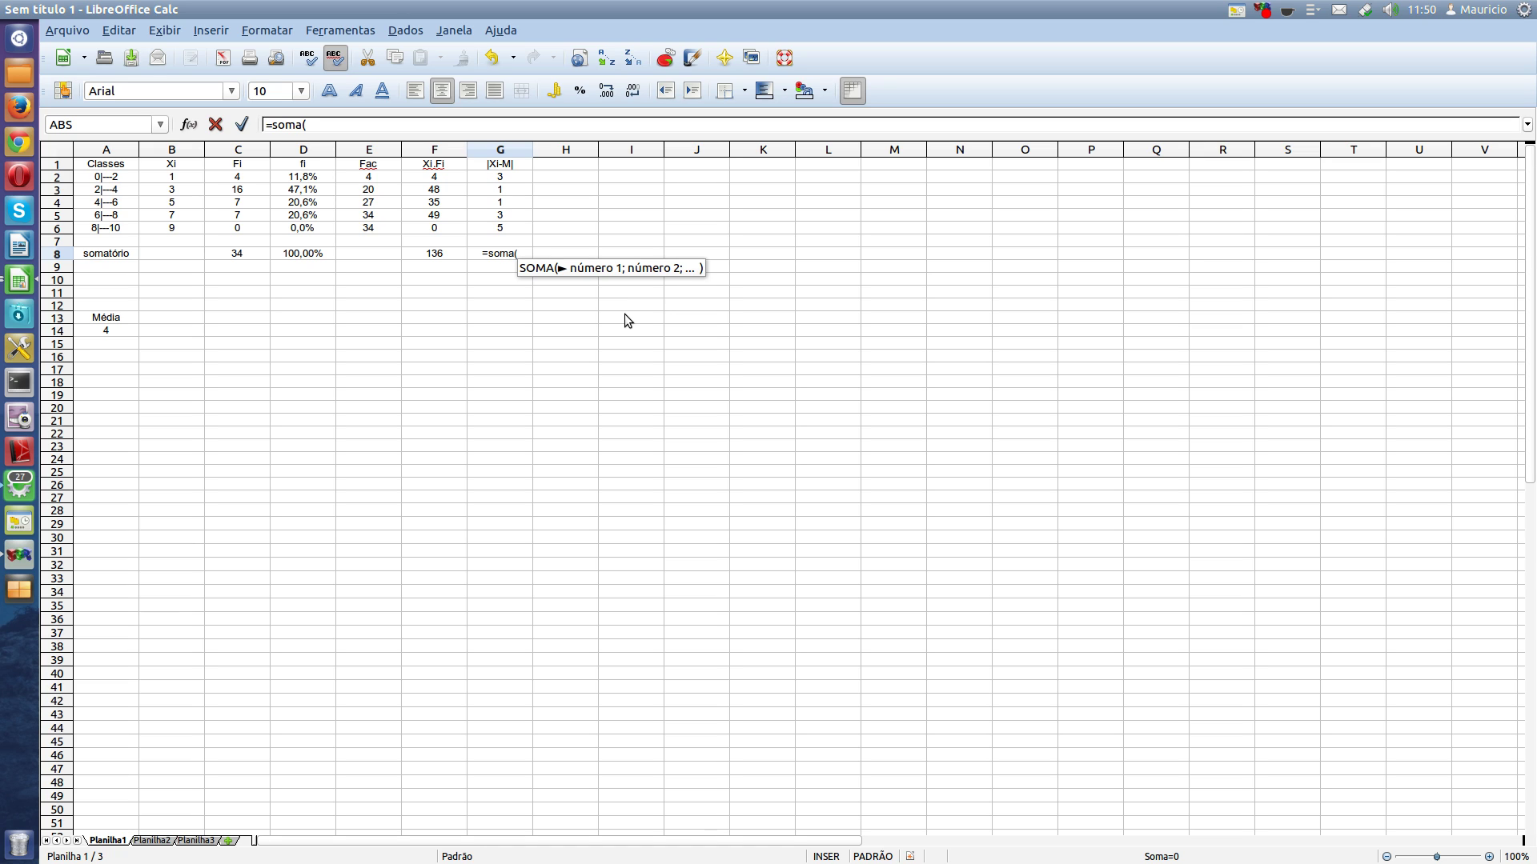
pyautogui.write('g2')
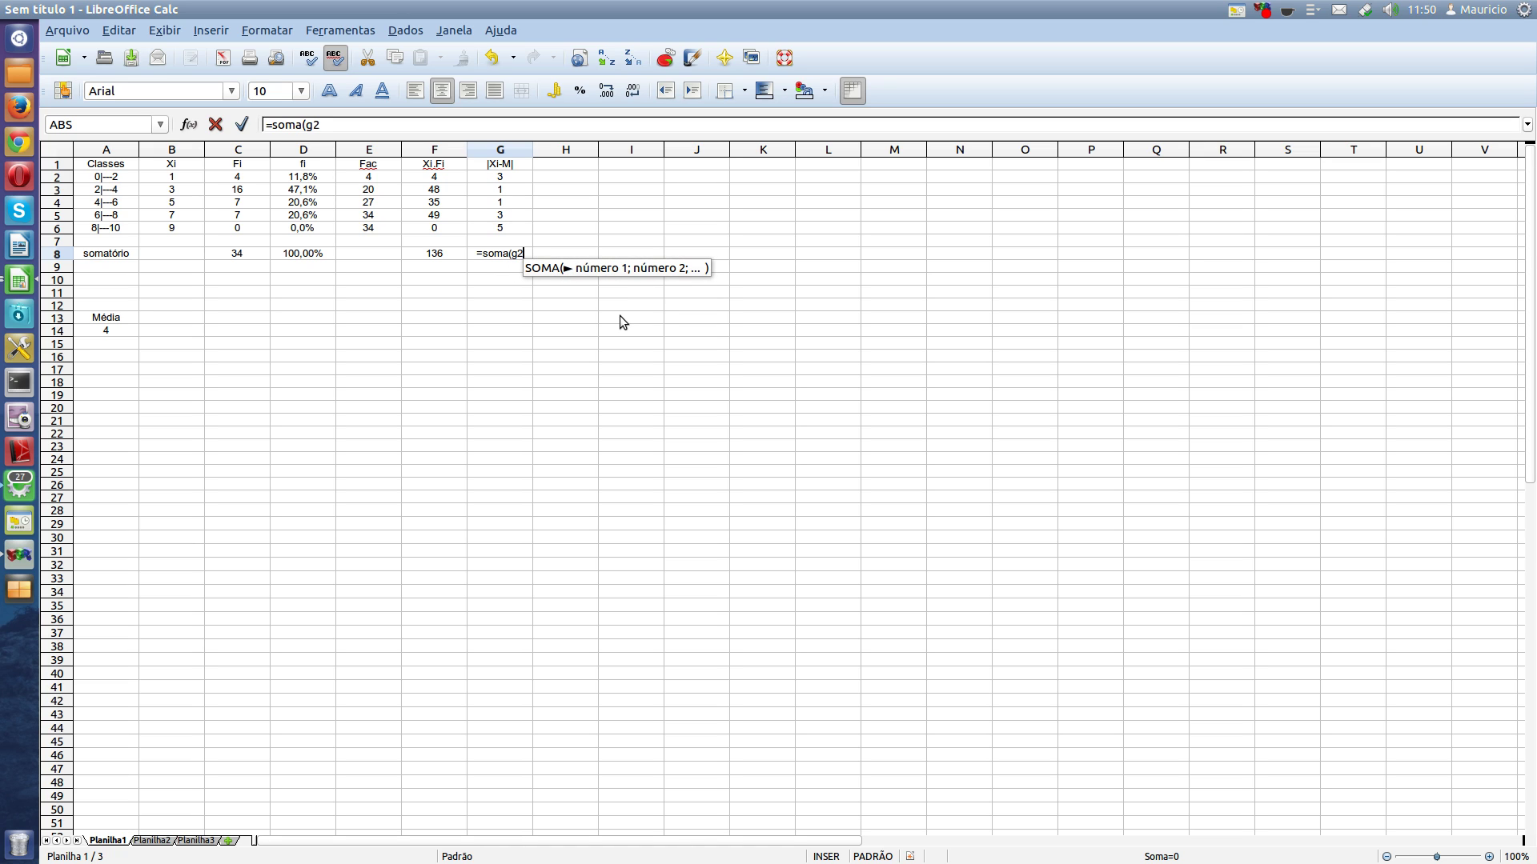
pyautogui.write(':g')
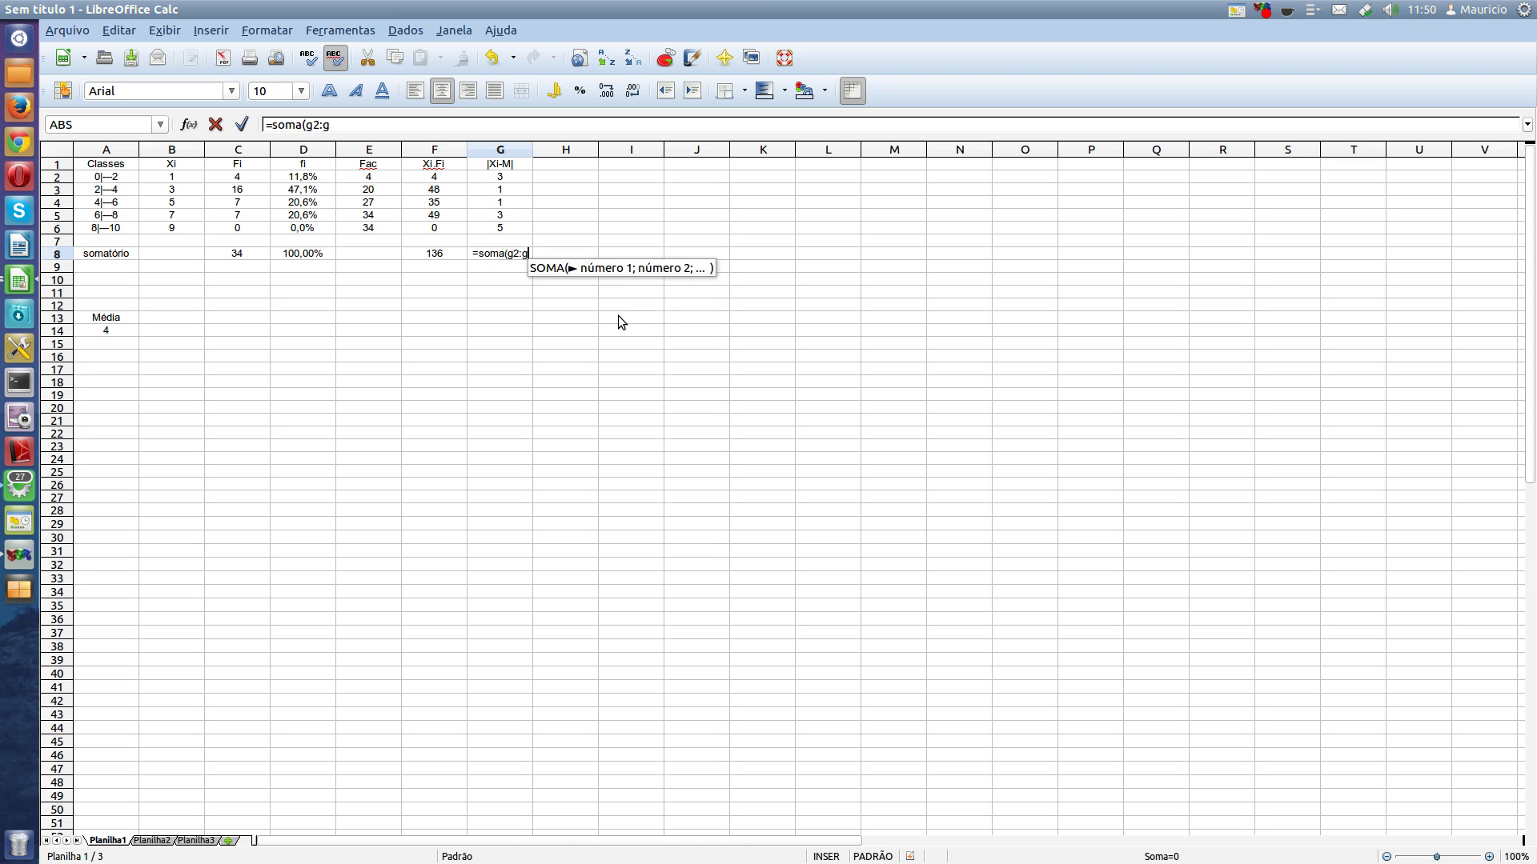
pyautogui.write('6)')
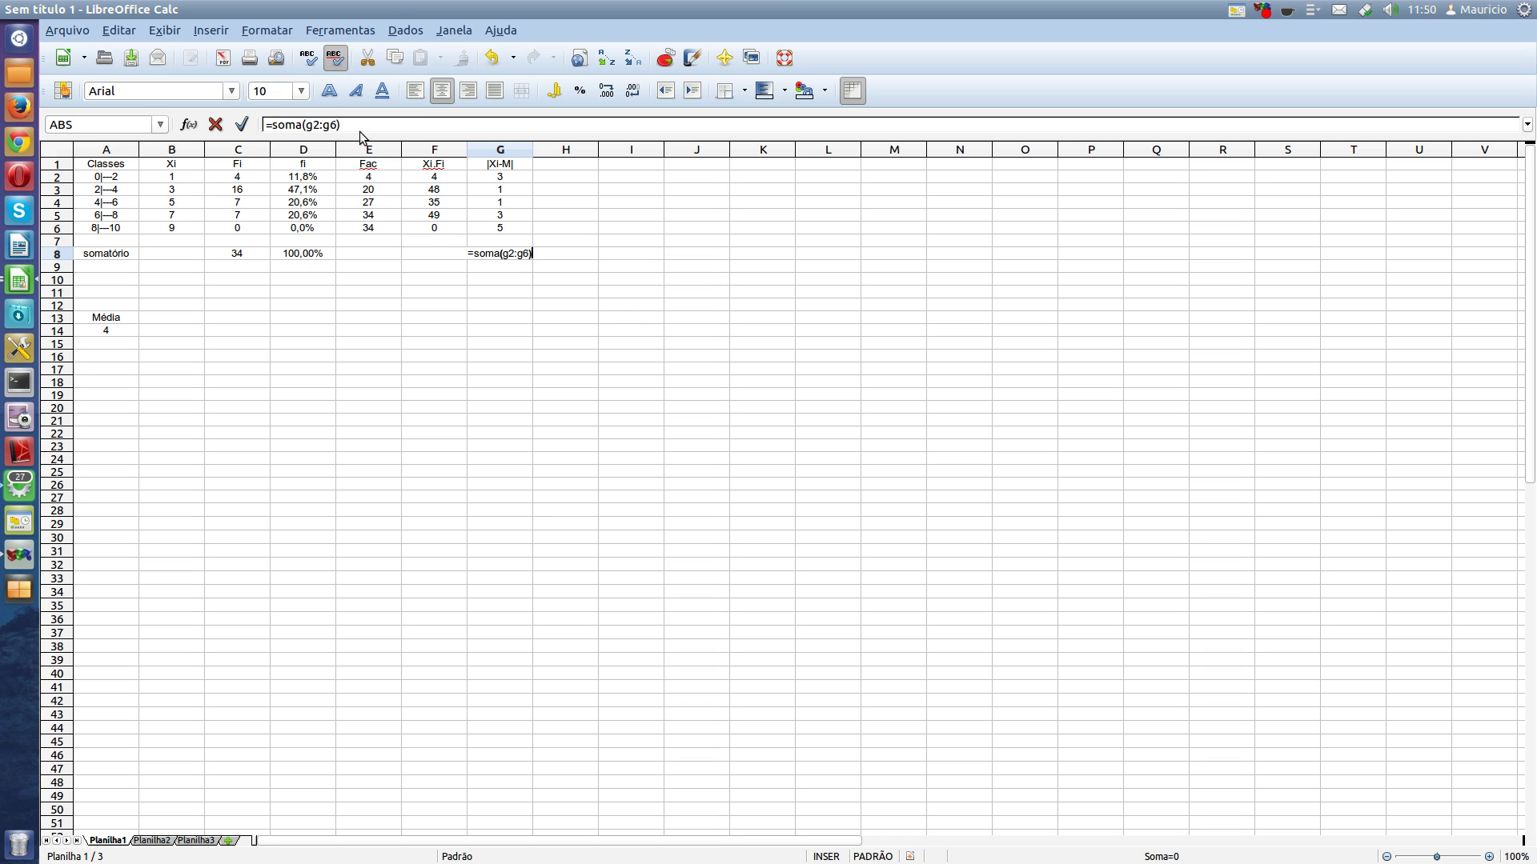
pyautogui.click(246, 125)
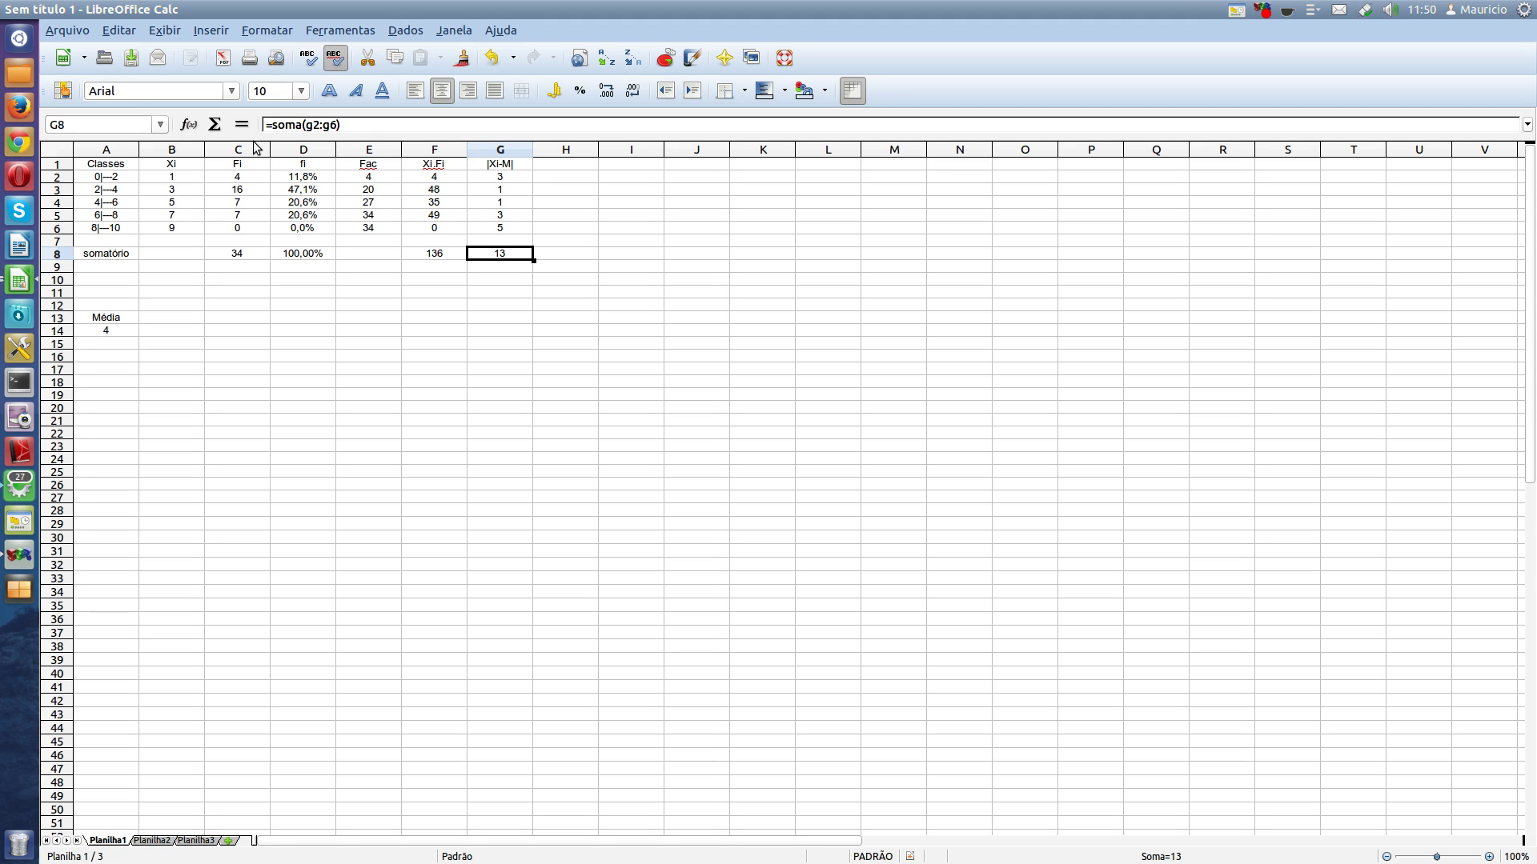
pyautogui.press('Delete')
# - Add the column heading |Xi-M|.Fi in cell H1
pyautogui.click(557, 165)
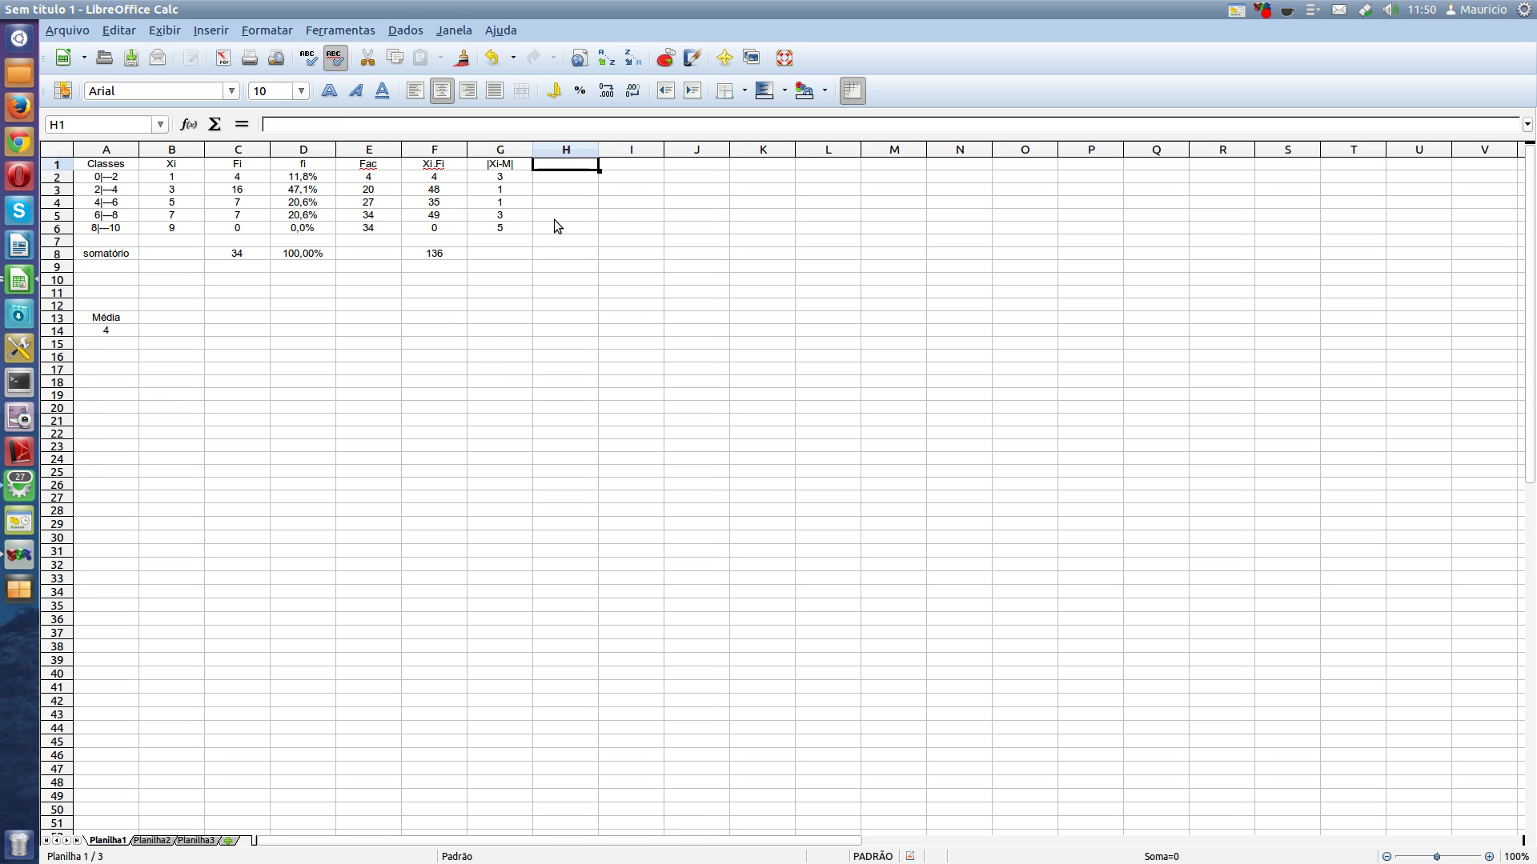
pyautogui.press('F2')
pyautogui.write('|Xi')
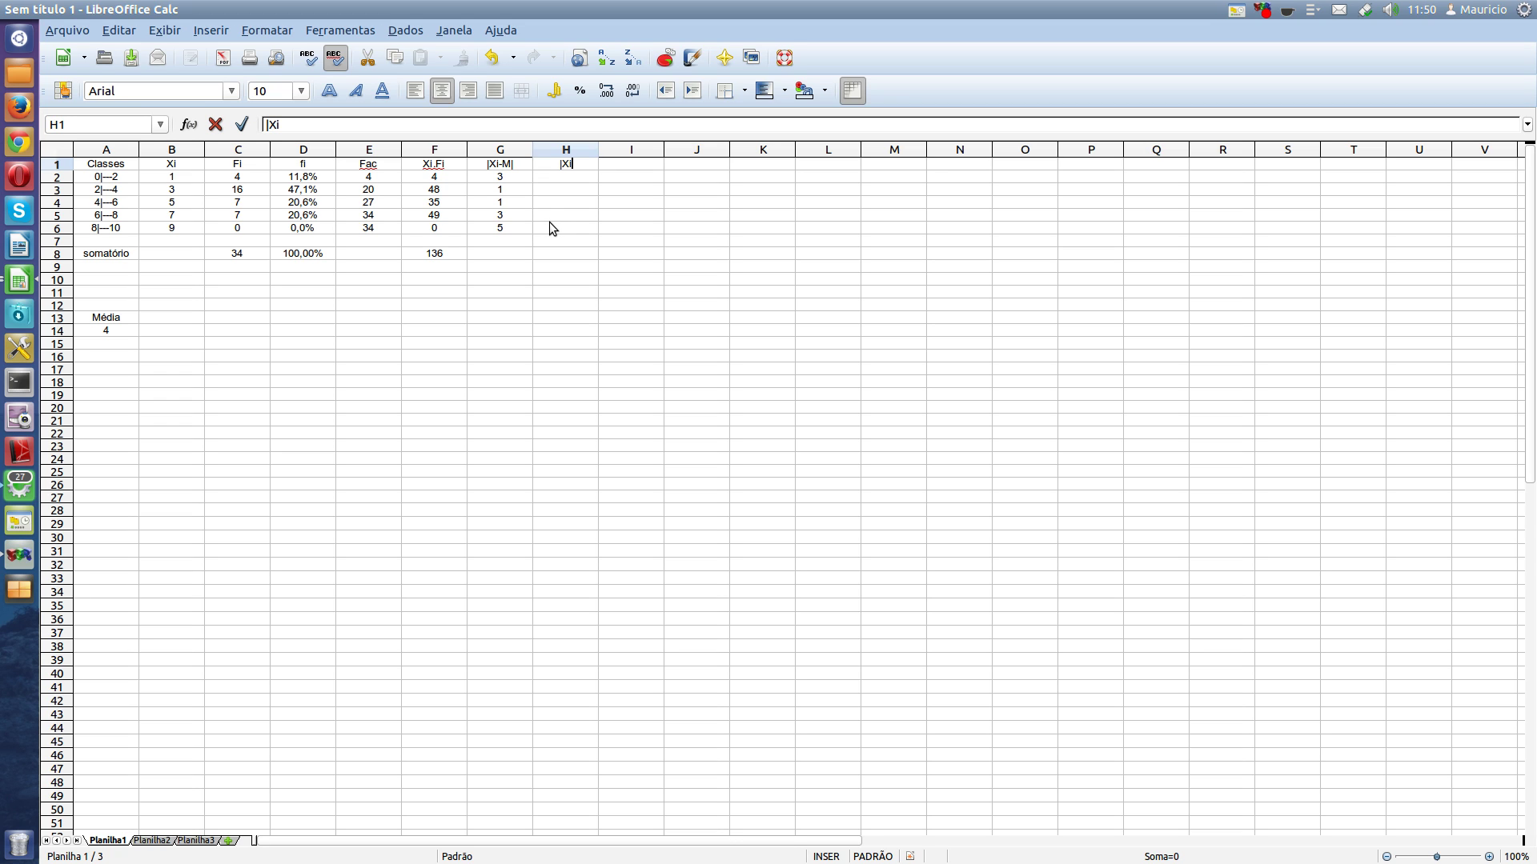
pyautogui.write('-M|.Fi')
pyautogui.press('Return')
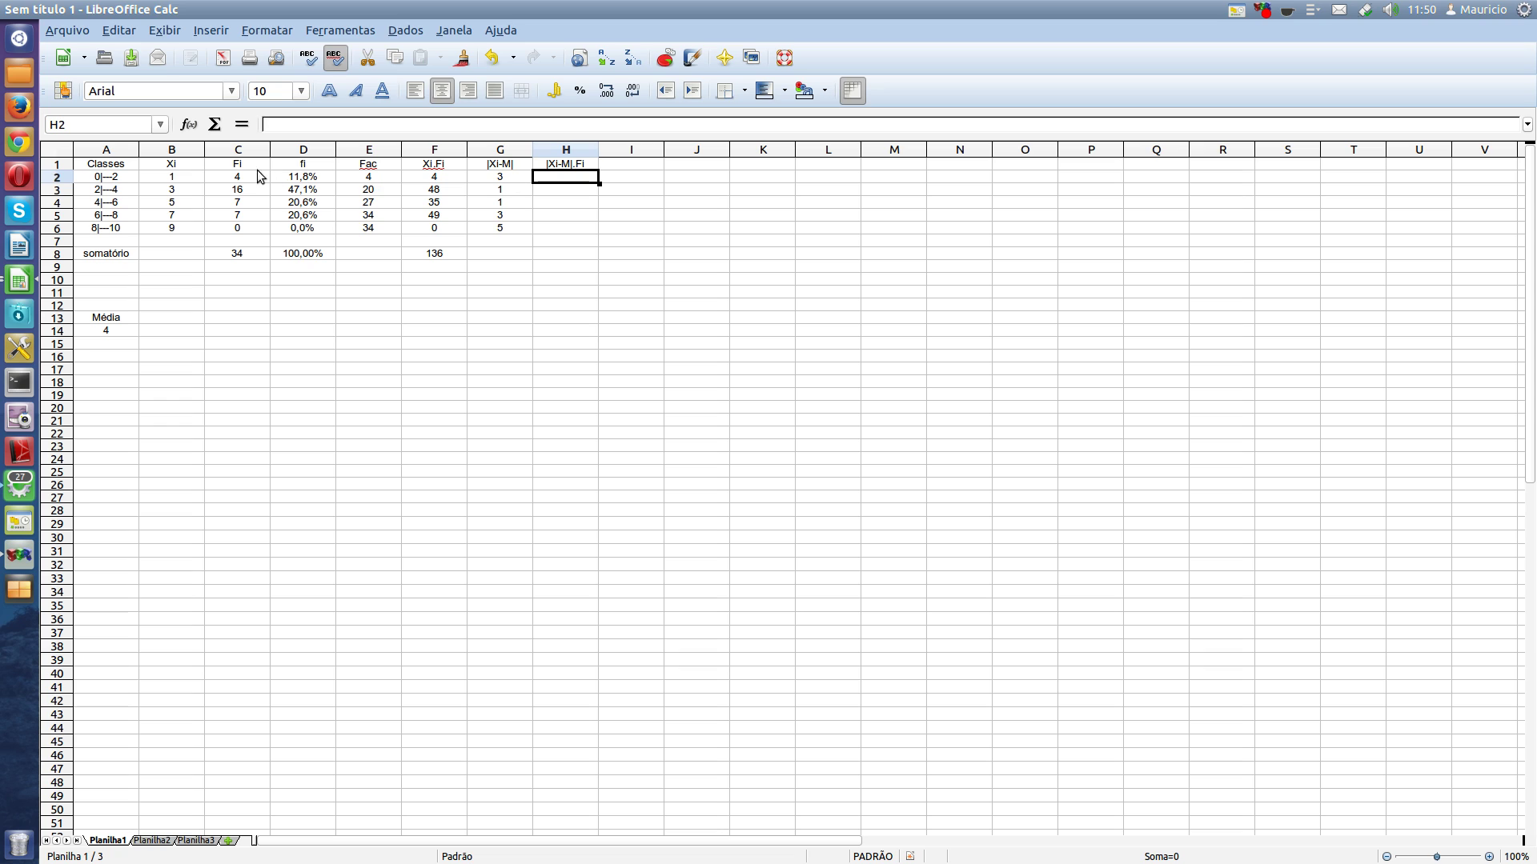
# - Multiply the absolute deviation by the frequency in H2 with =g2*c2 and fill the formula down through H6
pyautogui.click(303, 124)
pyautogui.write('=')
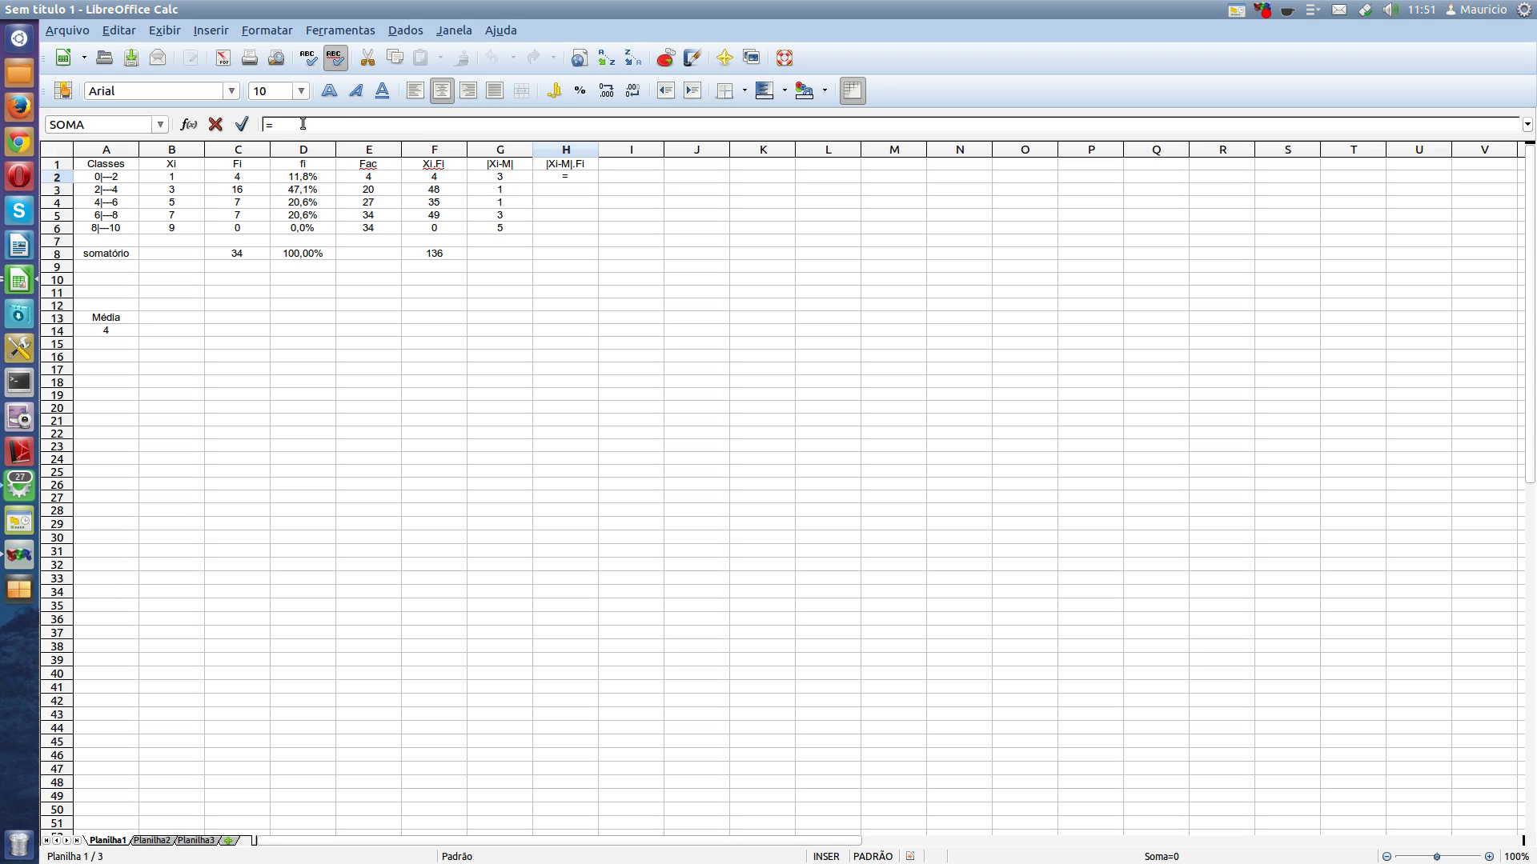
pyautogui.write('g2*c2')
pyautogui.click(242, 126)
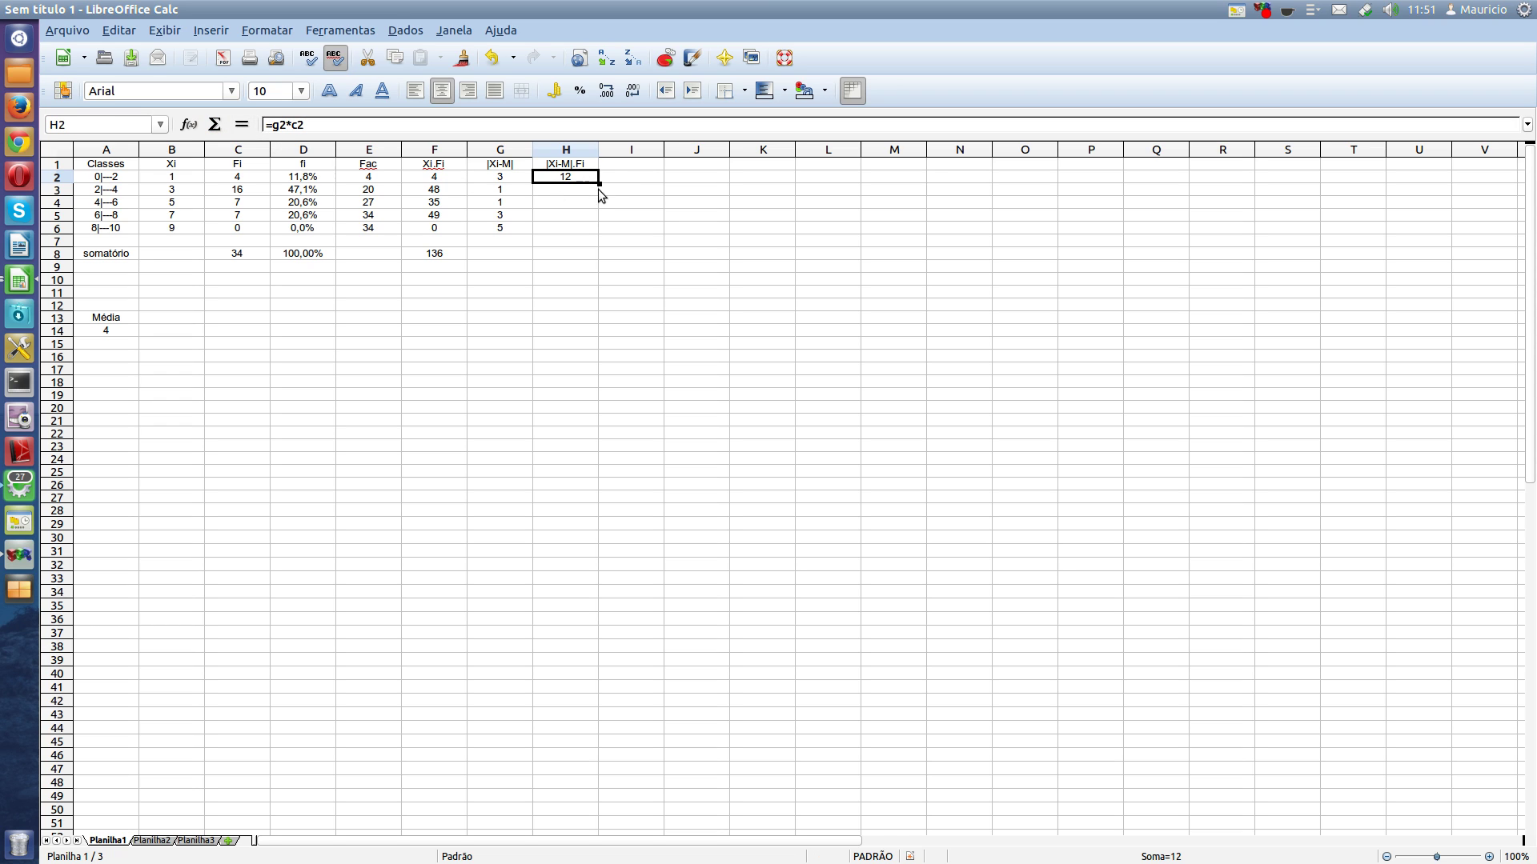
pyautogui.moveTo(600, 181); pyautogui.dragTo(593, 233)
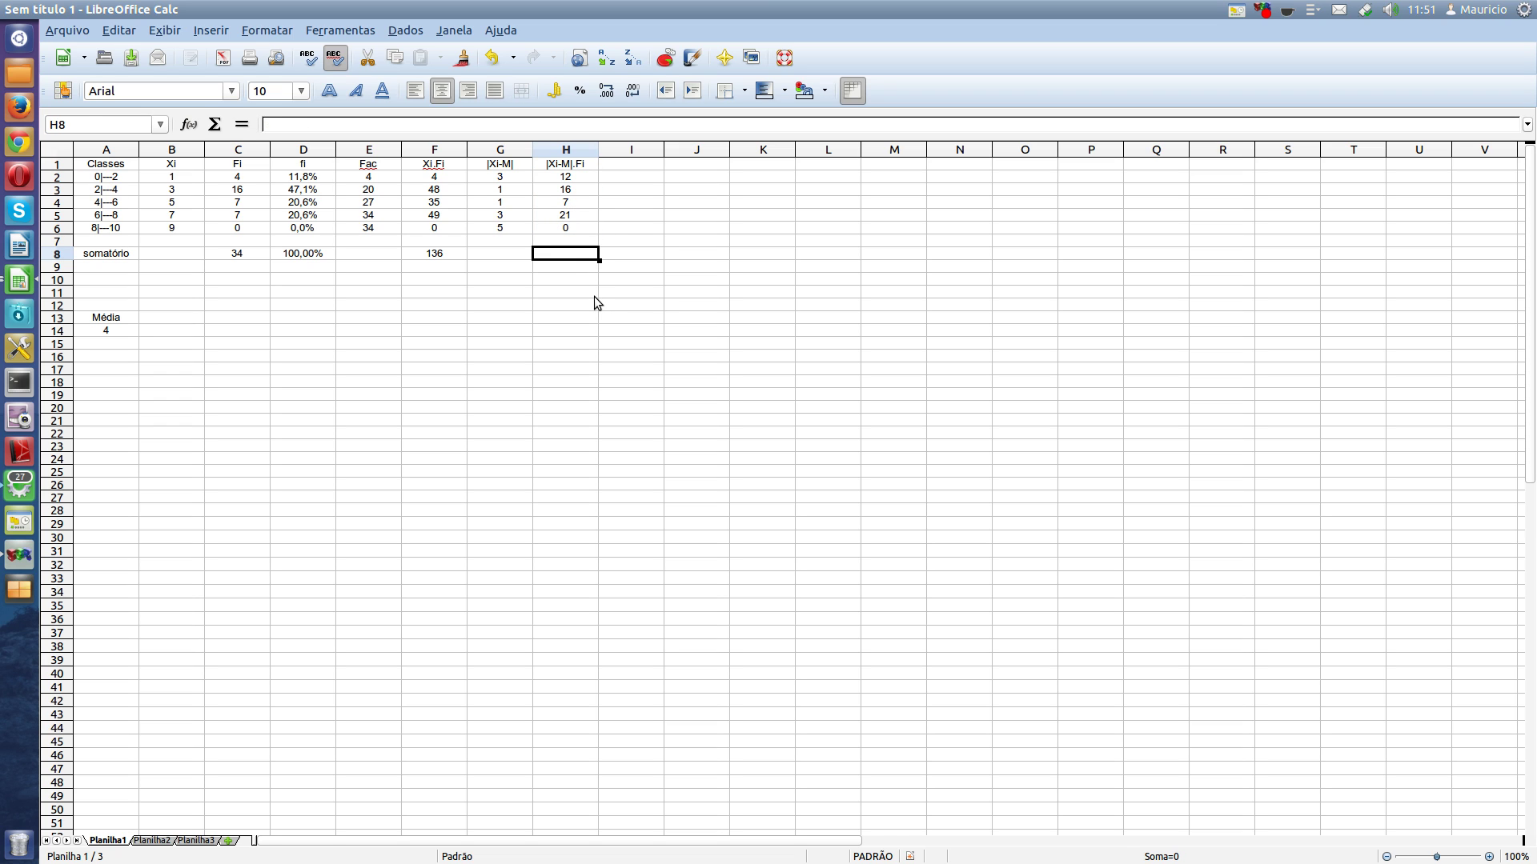
# - Total the |Xi-M|.Fi products in cell H8 with the formula =soma(h2:h6)
pyautogui.write('=')
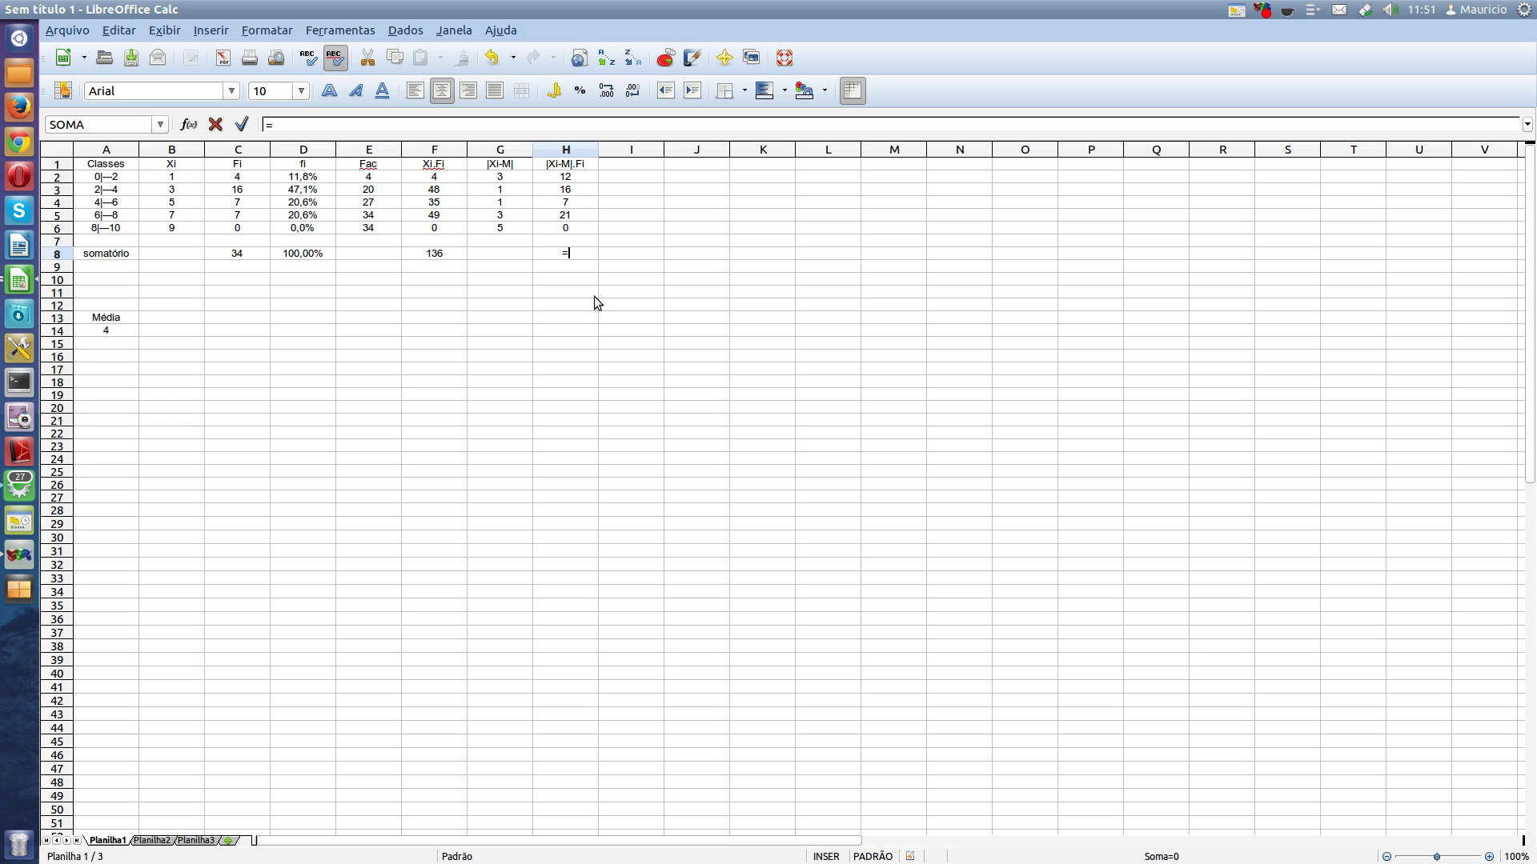
pyautogui.write('soma')
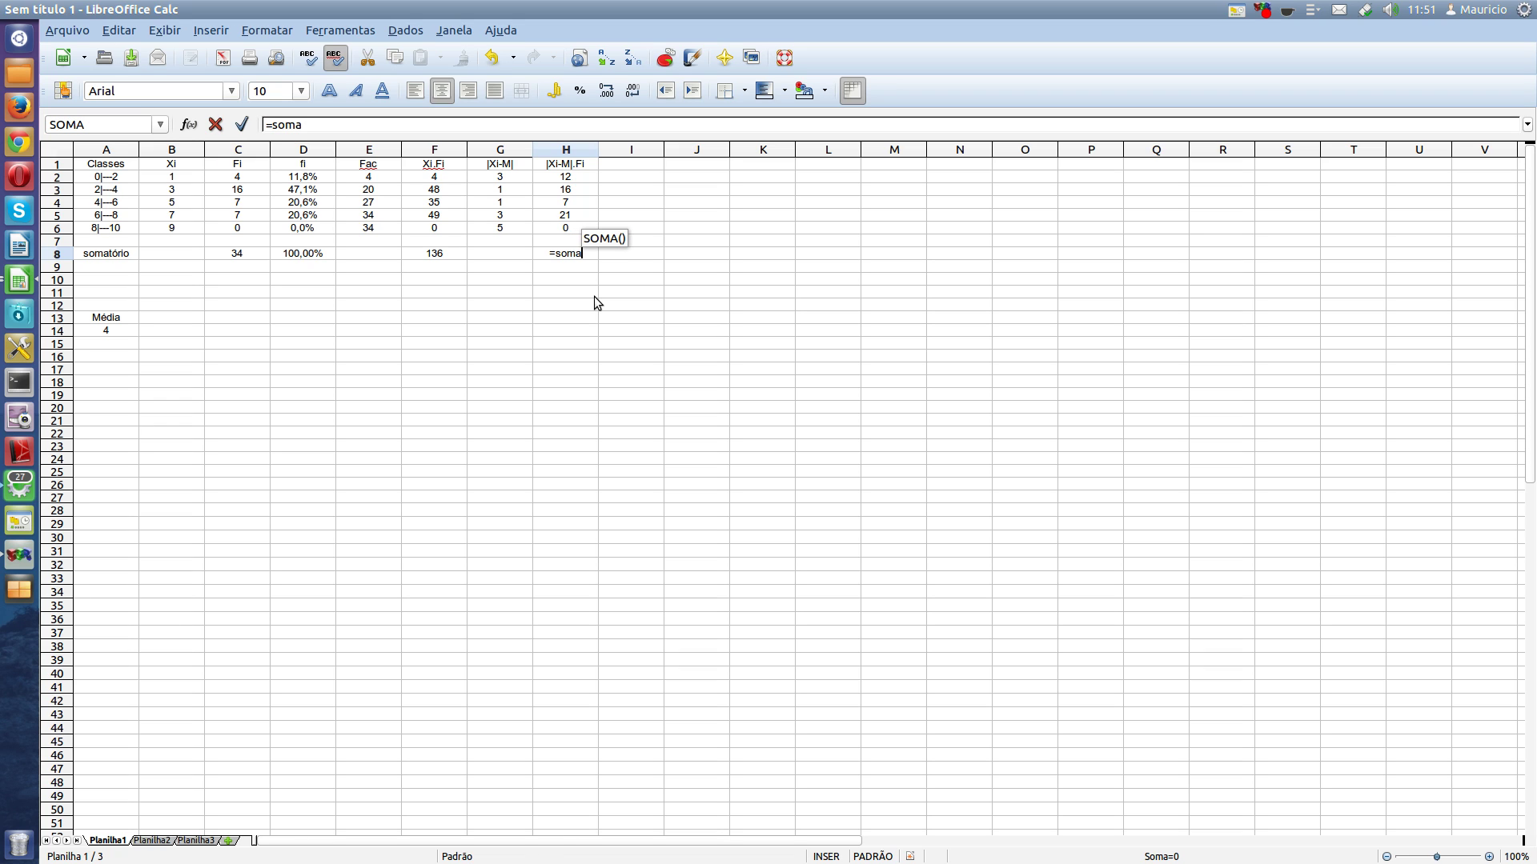
pyautogui.write('(h')
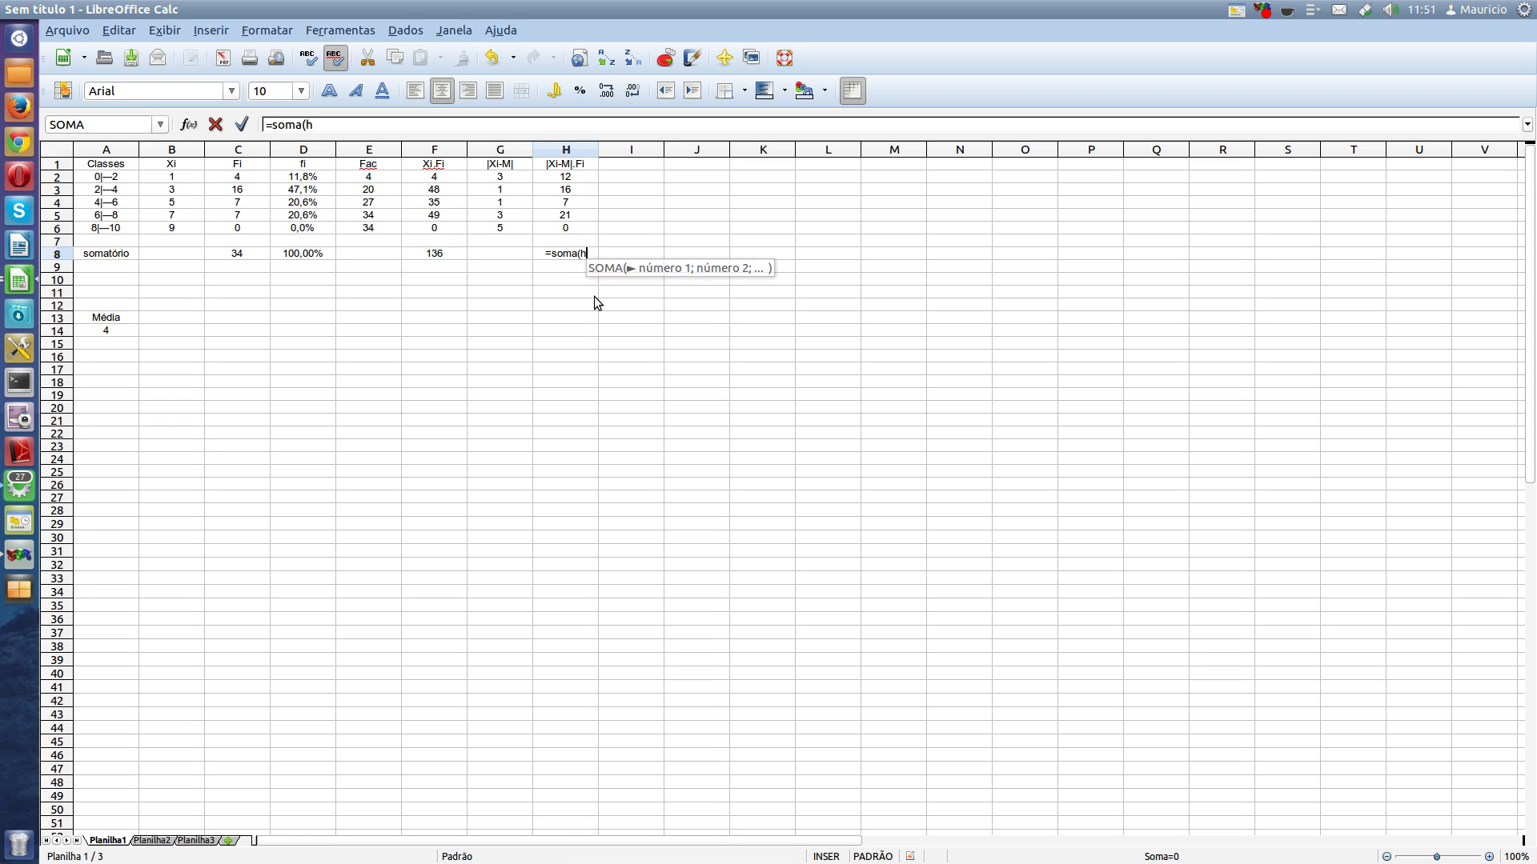
pyautogui.write('2:h')
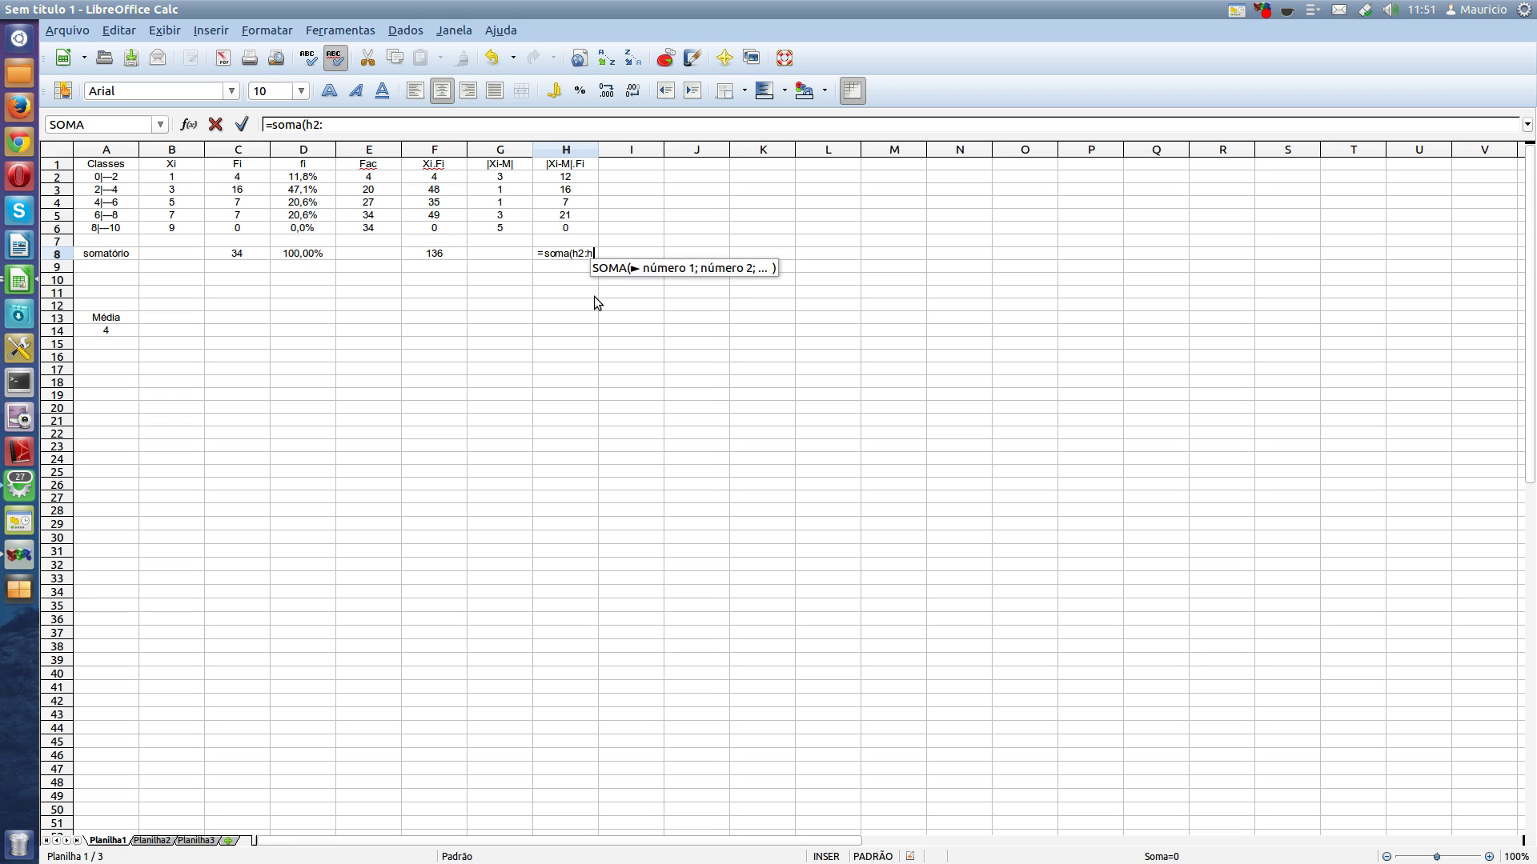
pyautogui.write('6)')
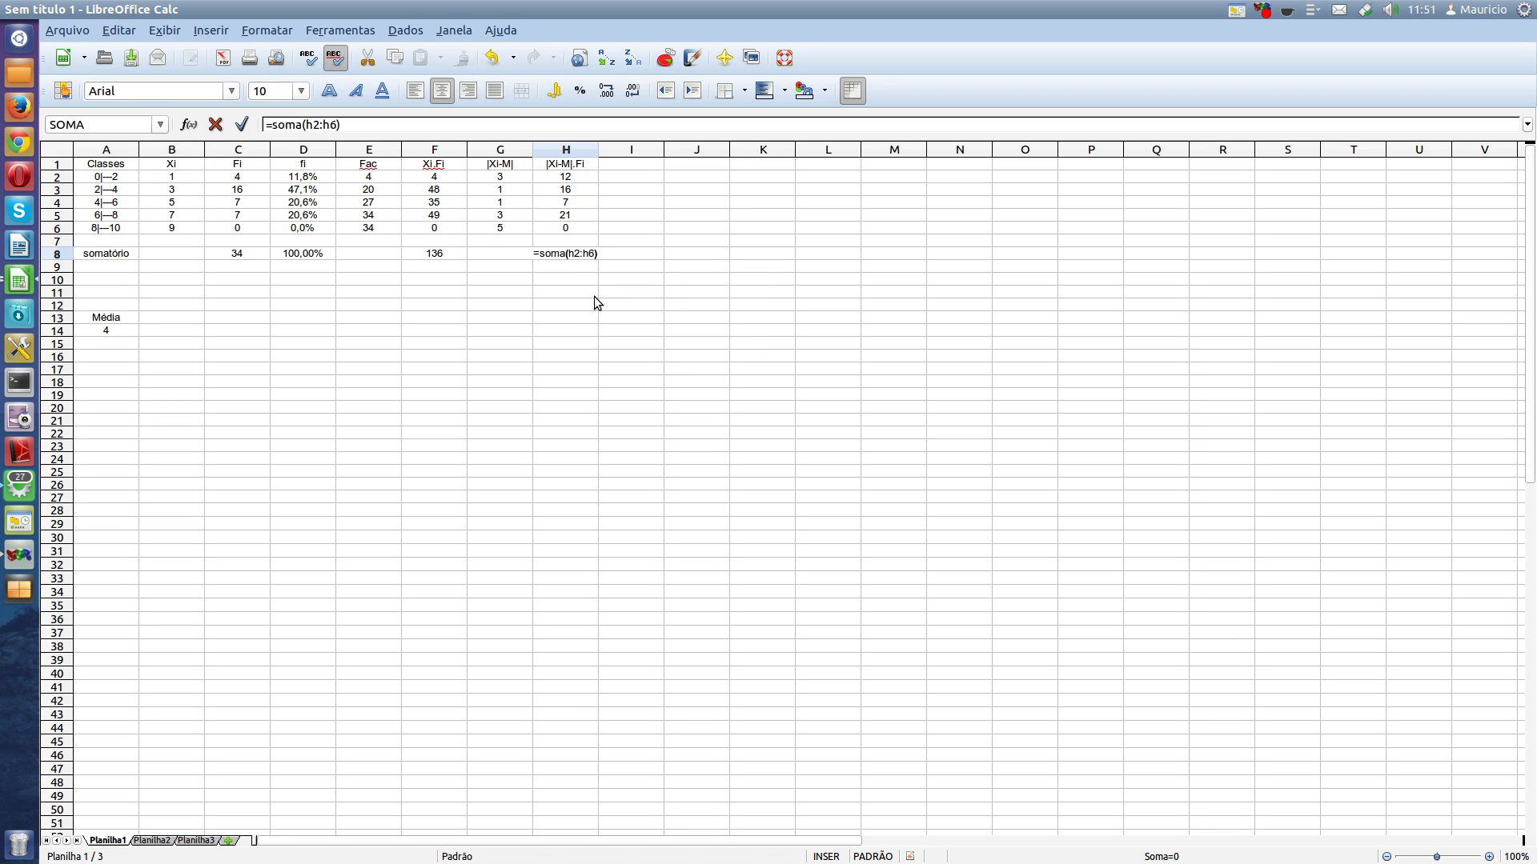
pyautogui.click(242, 124)
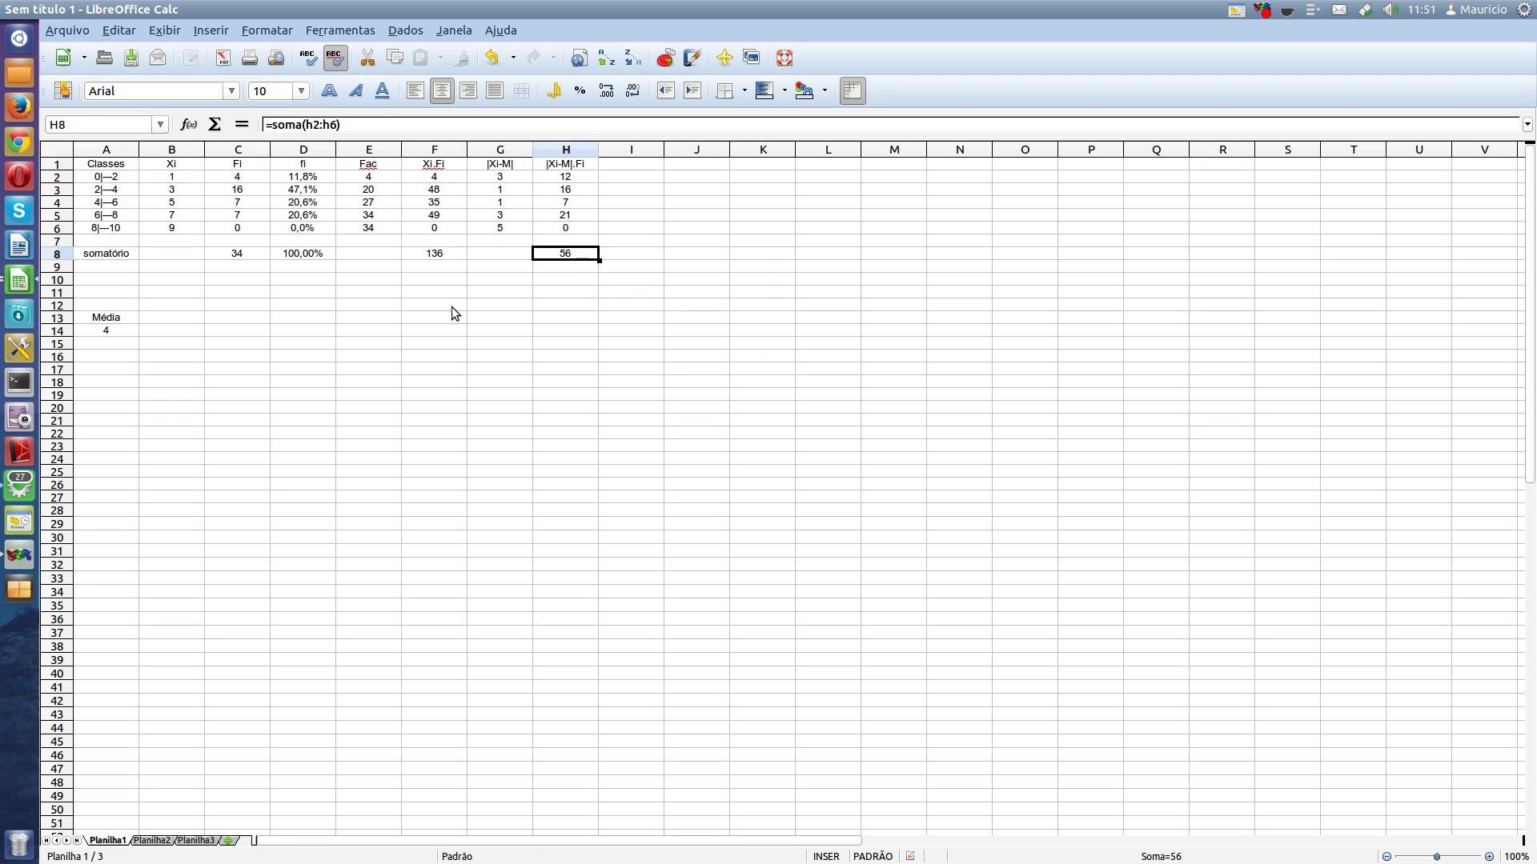
# - Label cell C13 as Desvio Médio and calculate the mean deviation in C14 with =h8/c8
pyautogui.click(214, 319)
pyautogui.write('D')
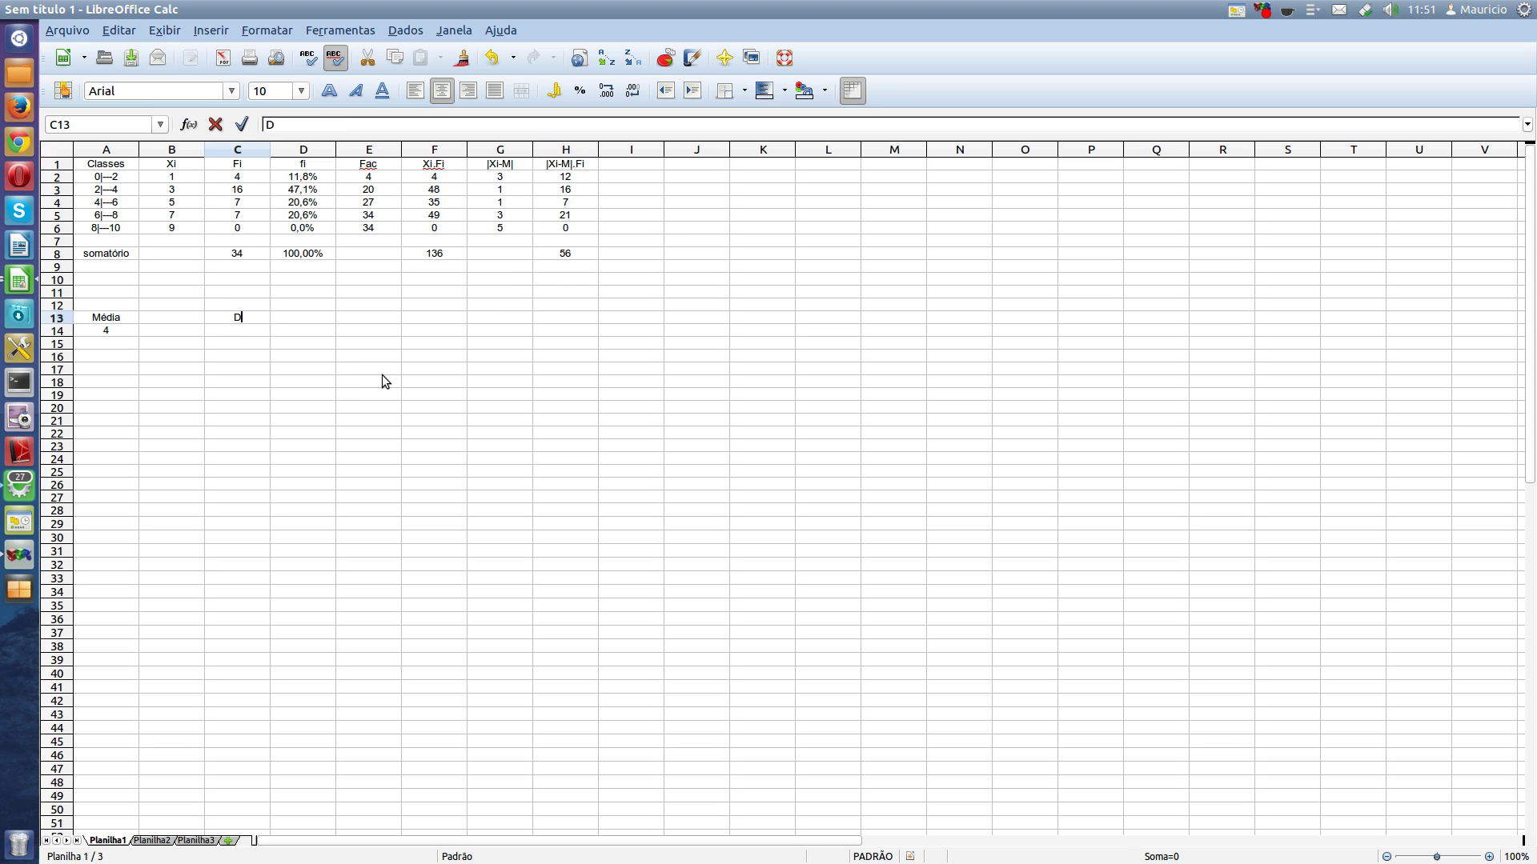
pyautogui.write('esvio Médio')
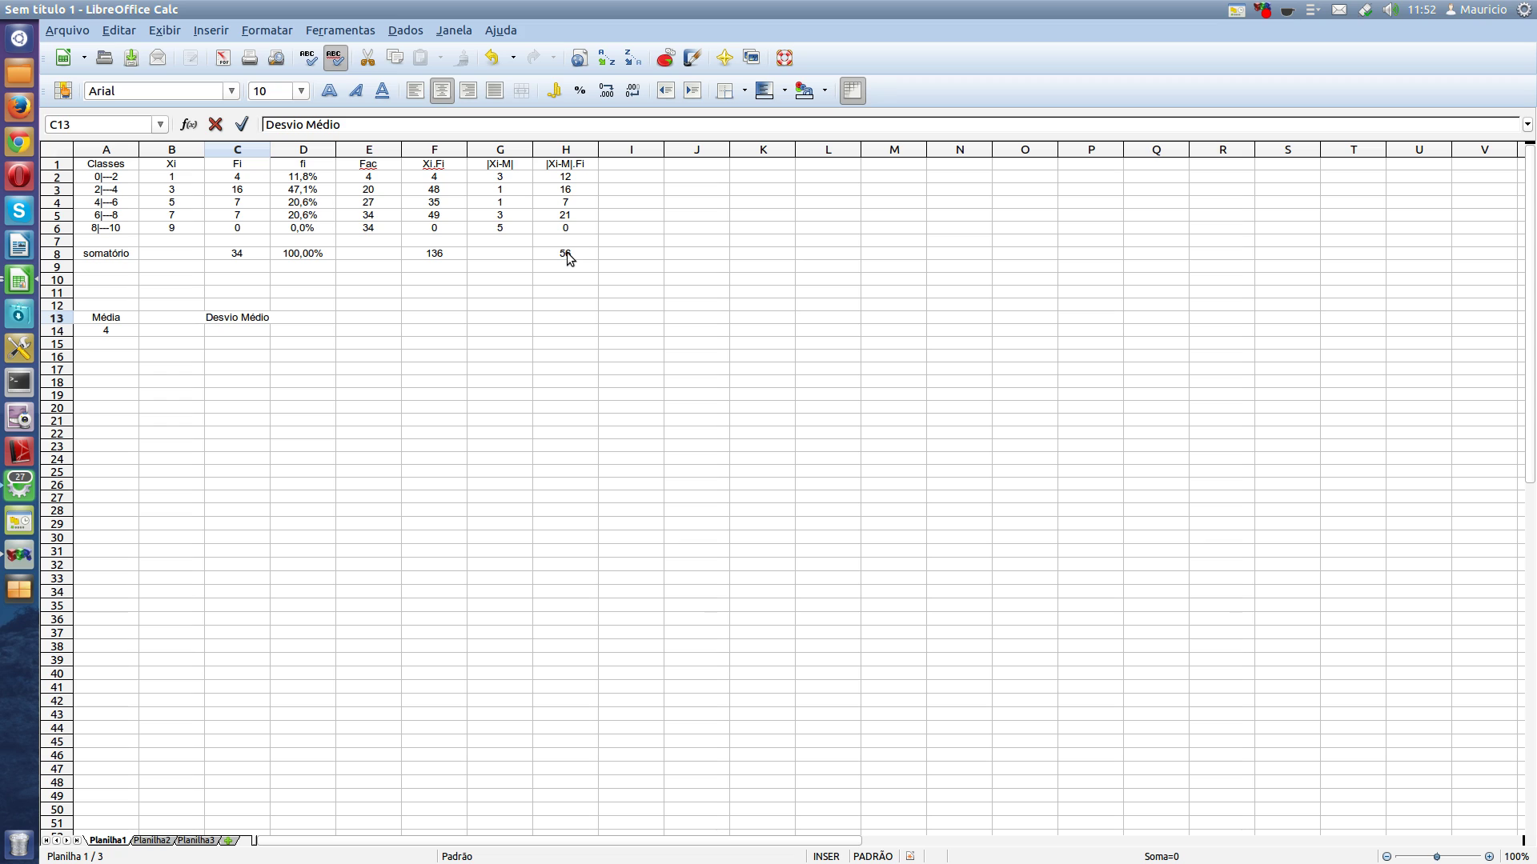
pyautogui.click(230, 335)
pyautogui.click(282, 126)
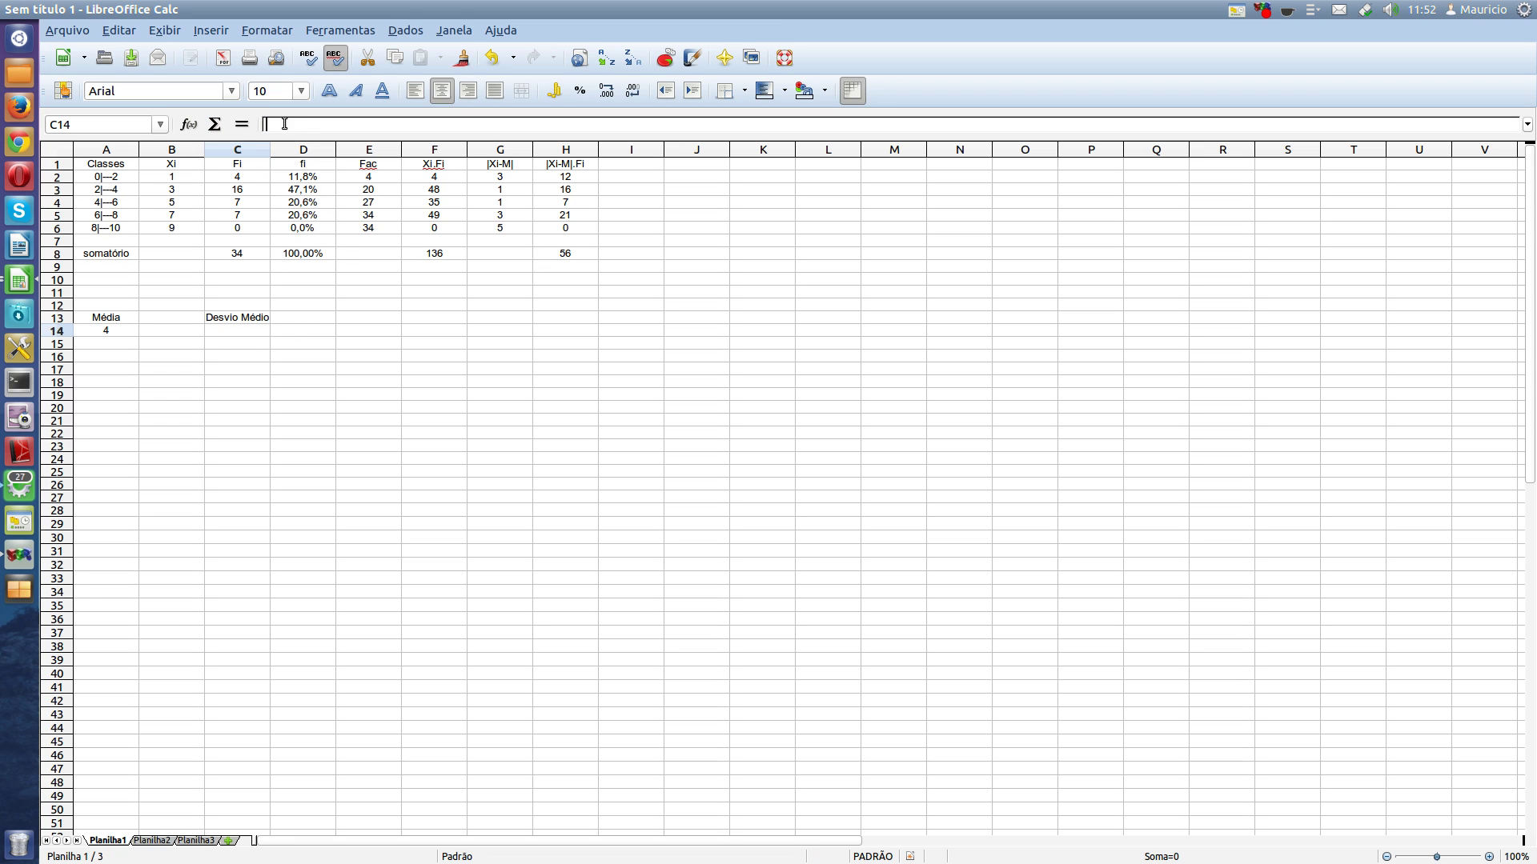
pyautogui.write('=h8/')
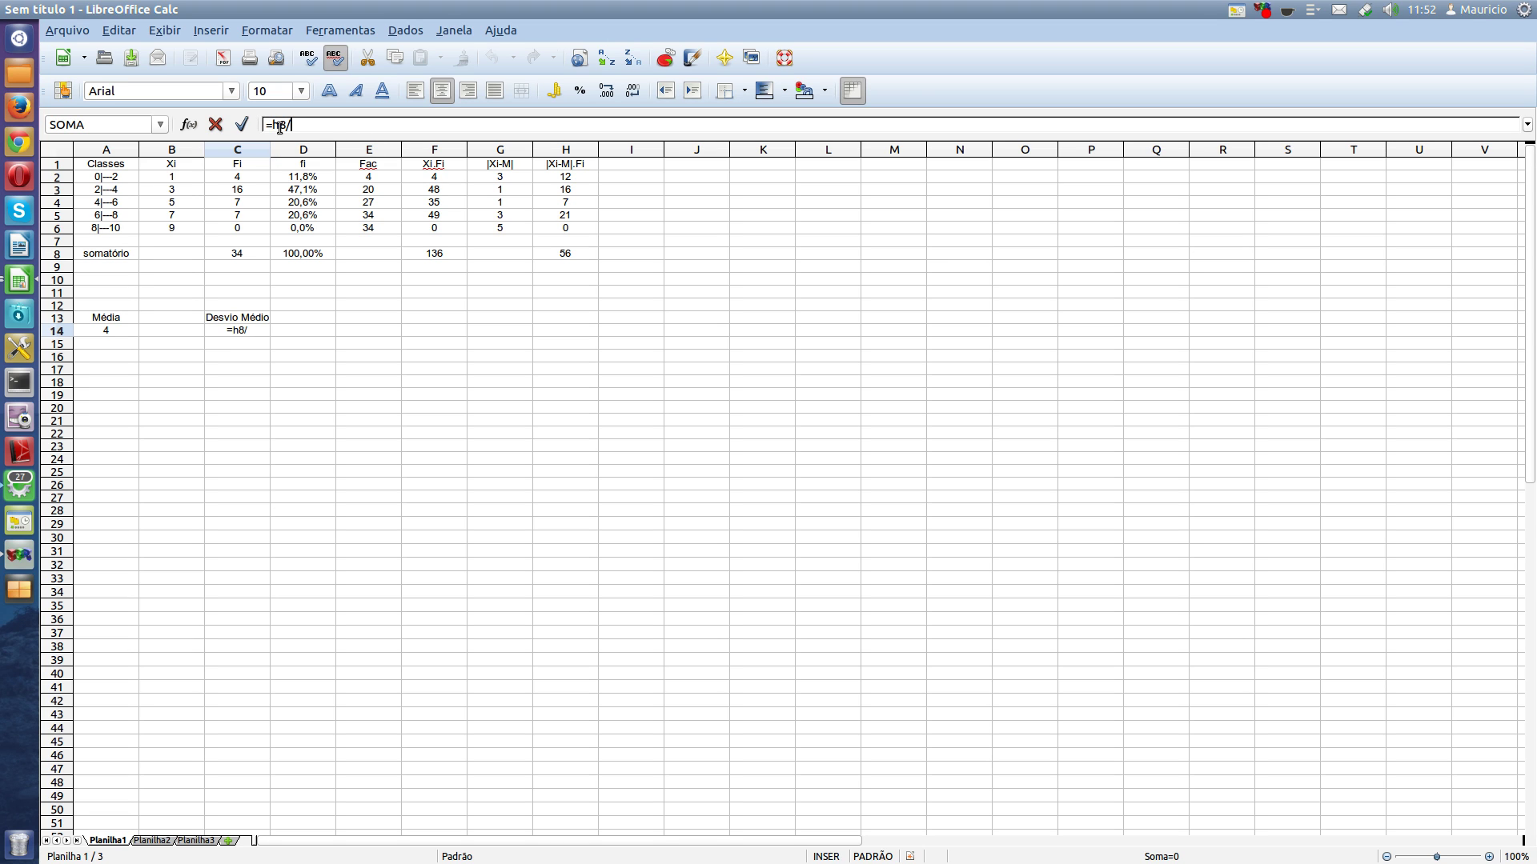
pyautogui.write('c8')
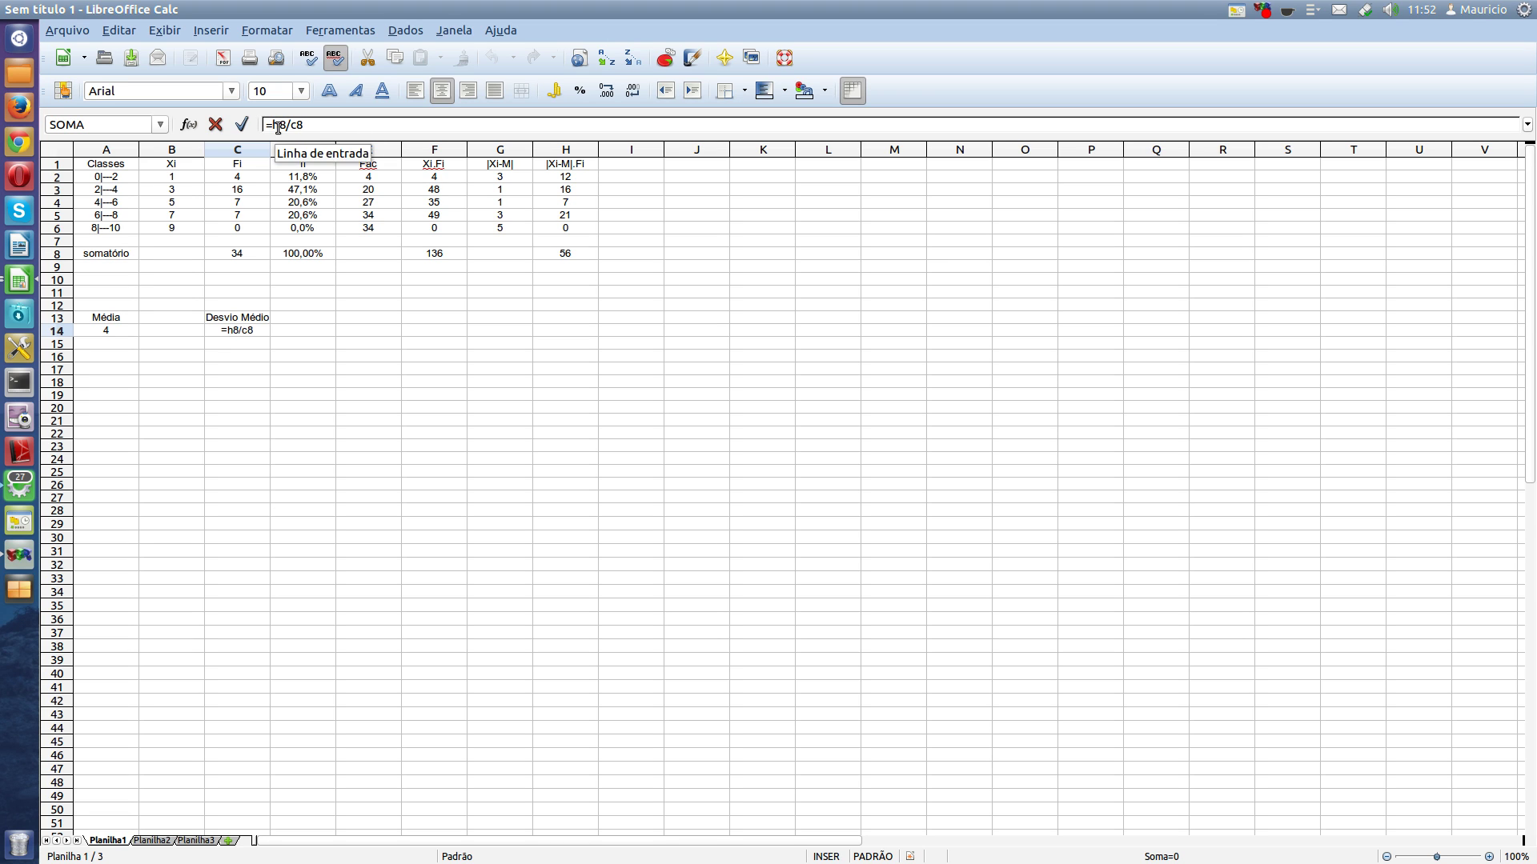
pyautogui.click(241, 124)
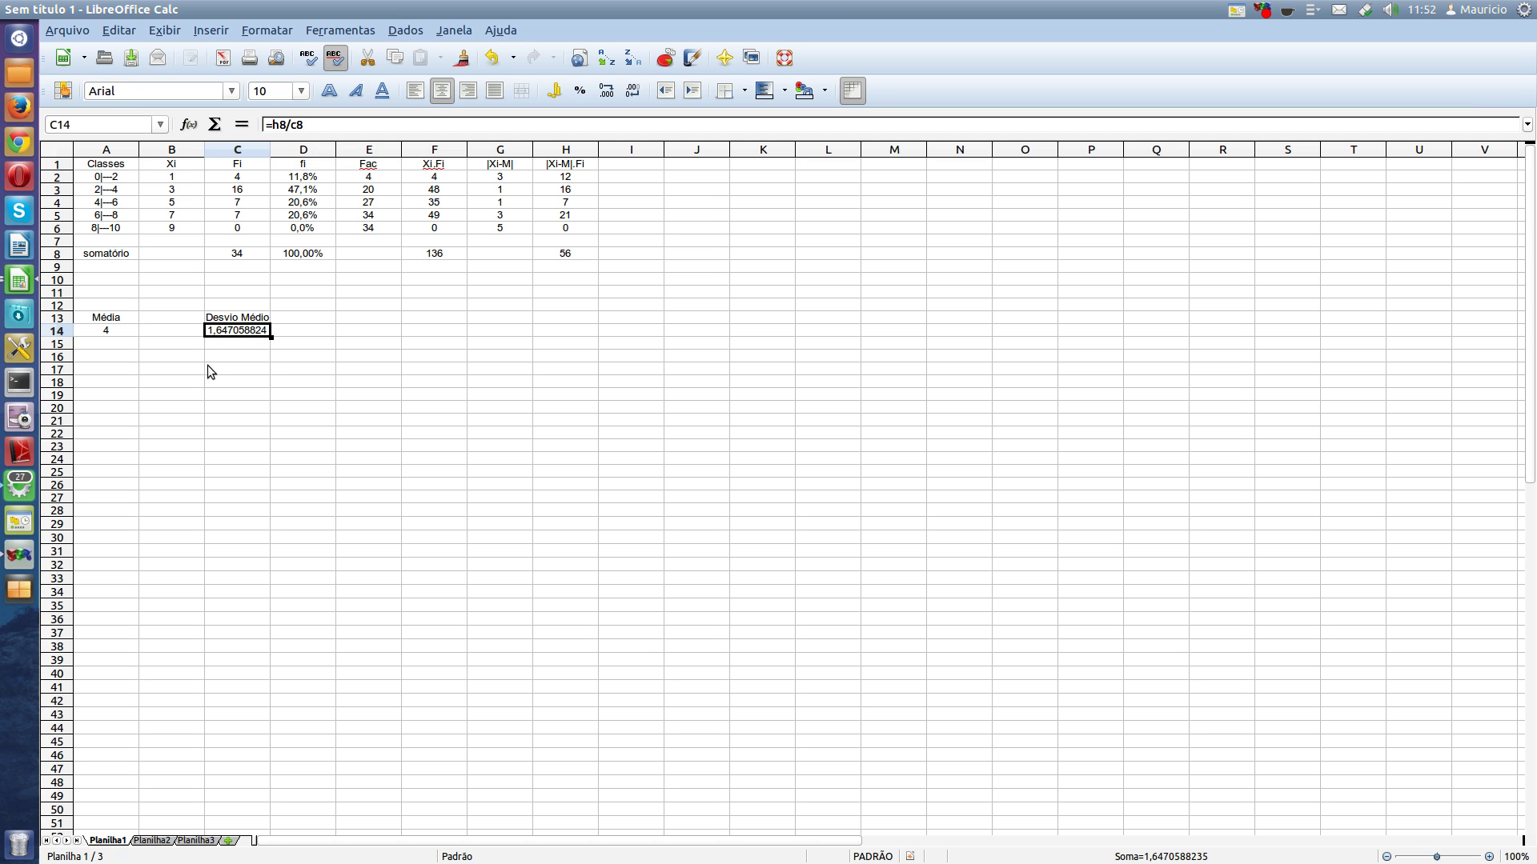
# - Format the mean deviation in cell C14 to show one decimal place
pyautogui.rightClick(224, 334)
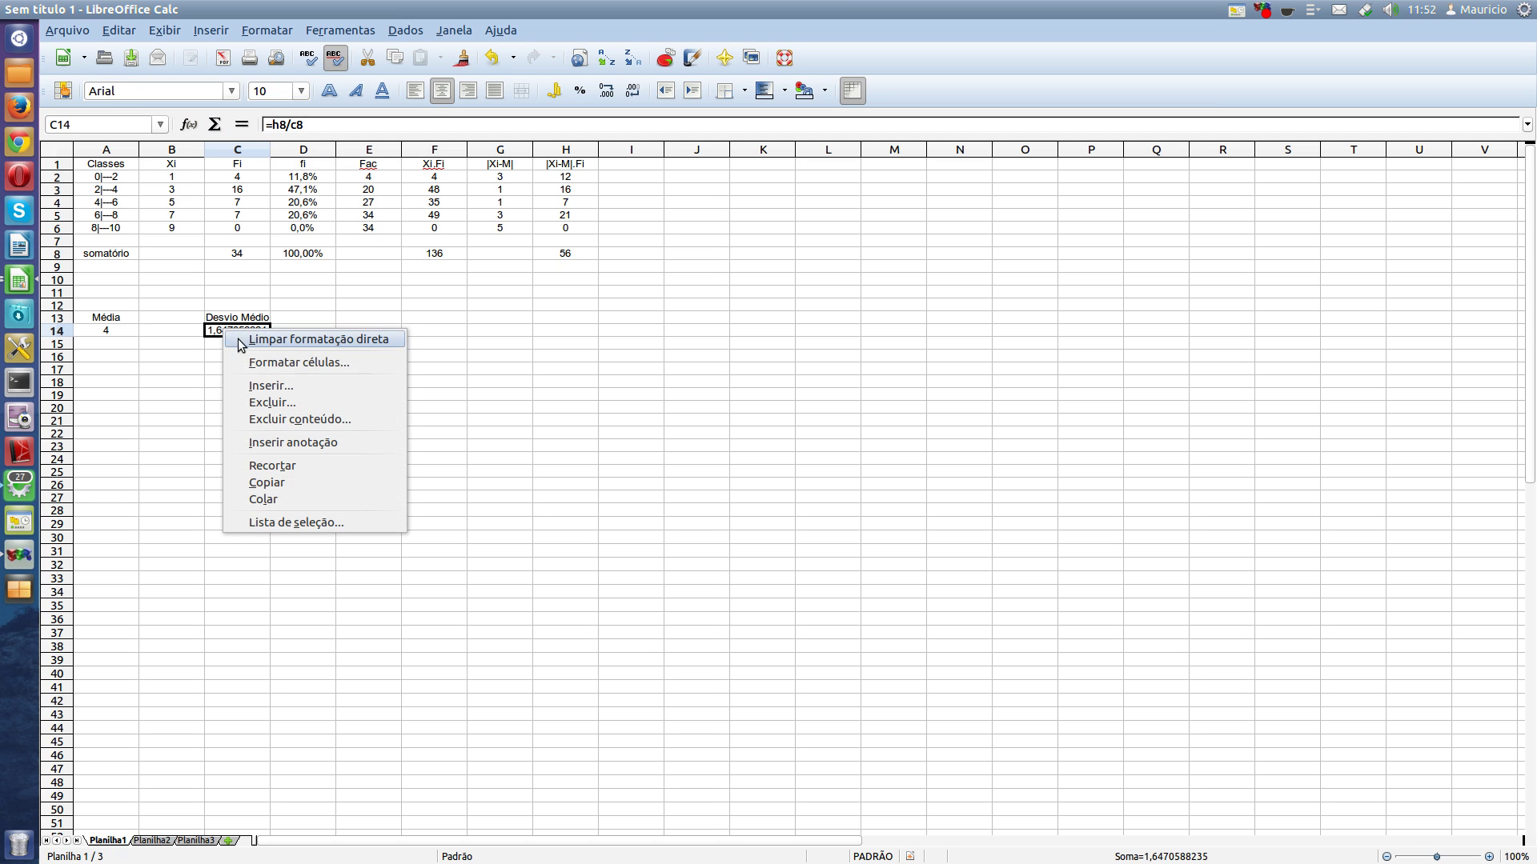
pyautogui.click(264, 363)
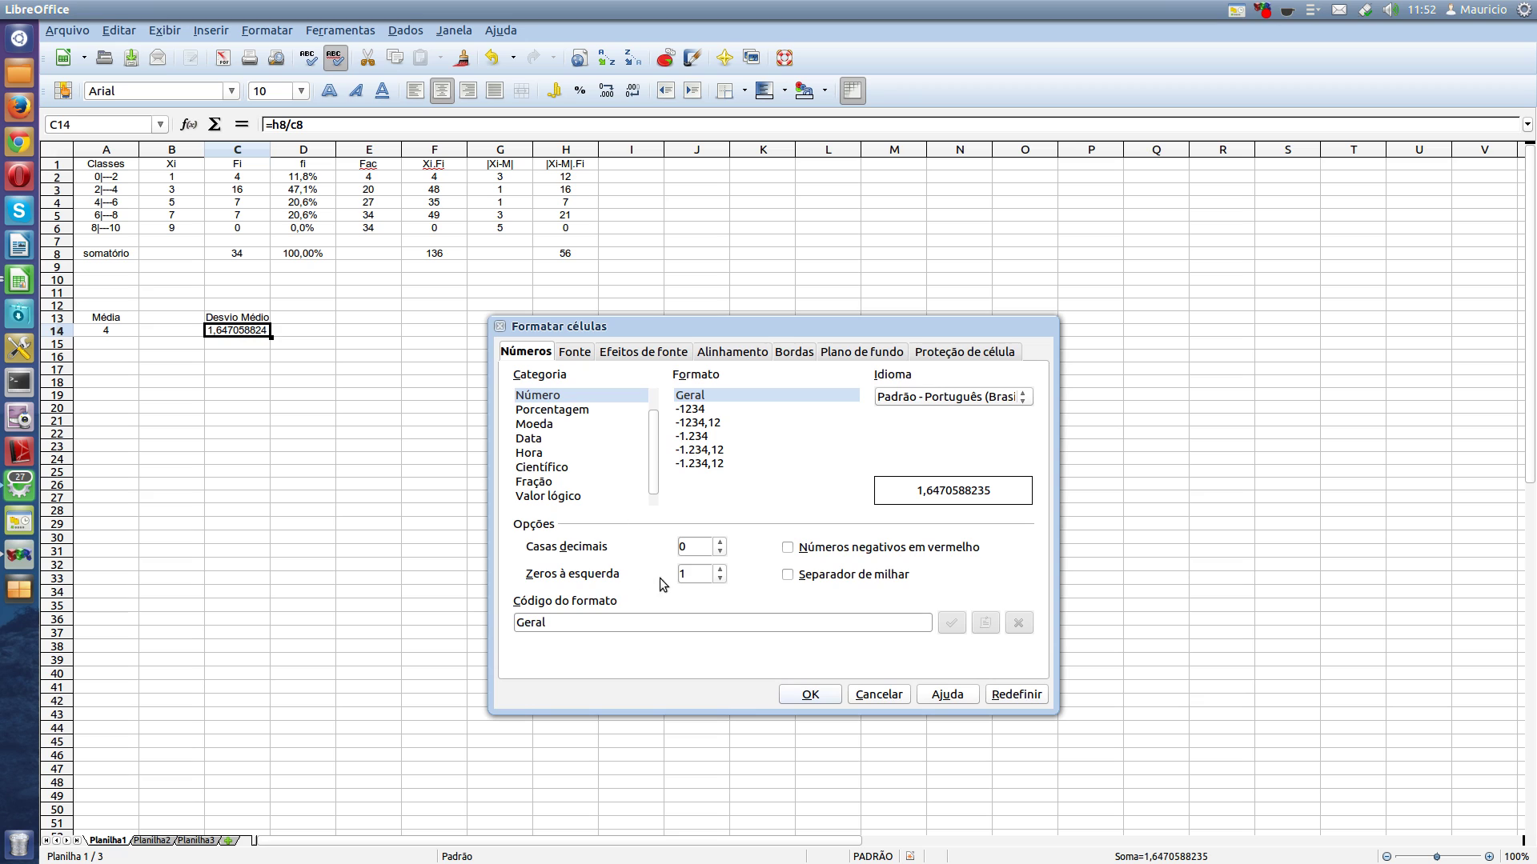
pyautogui.click(721, 542)
pyautogui.click(805, 694)
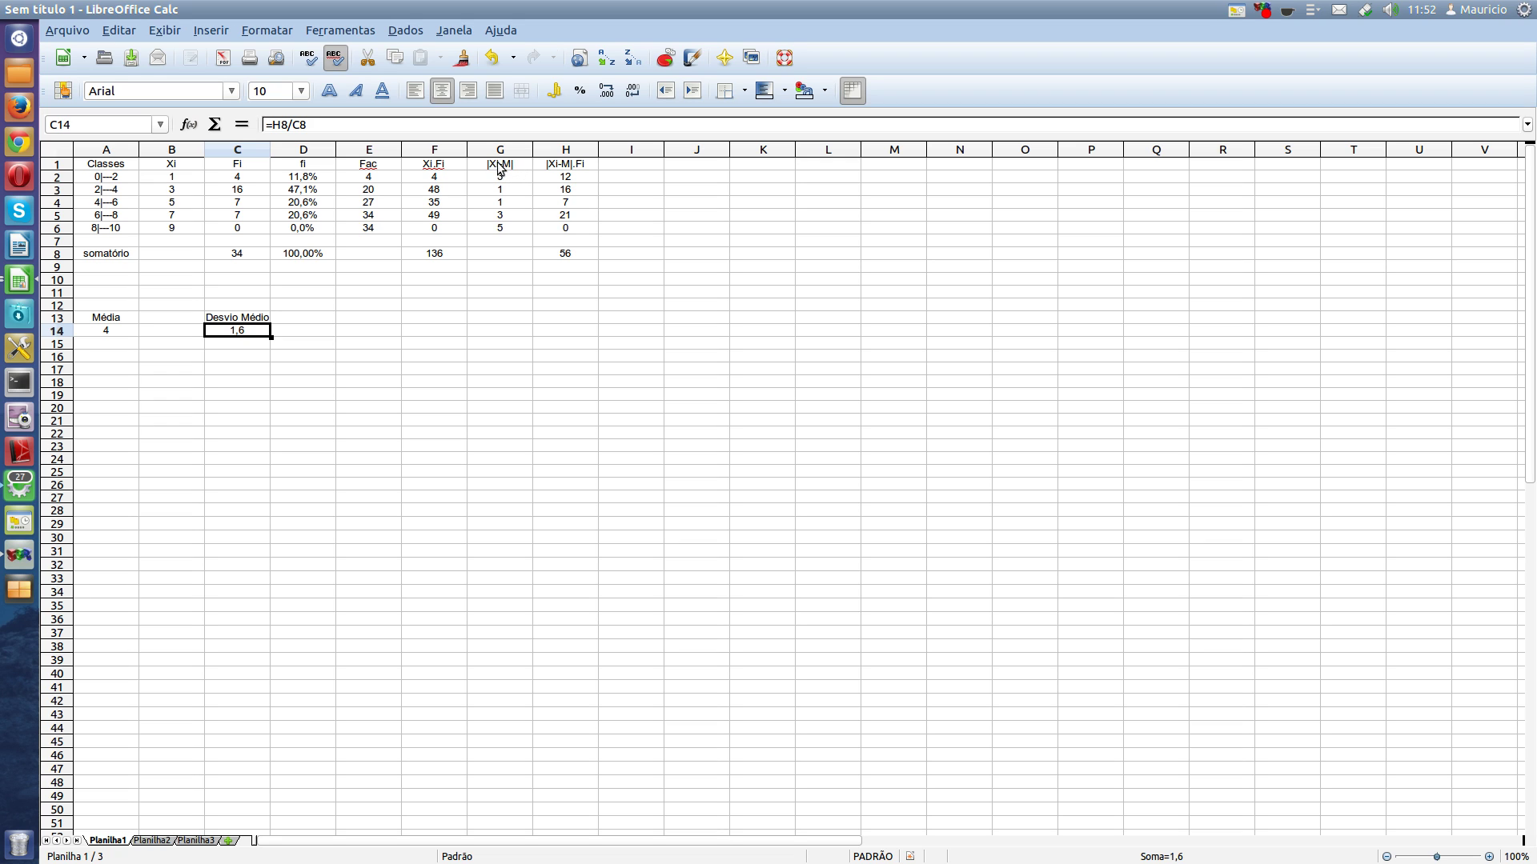
# - Add the column heading (Xi-M)^2 in cell I1
pyautogui.click(640, 165)
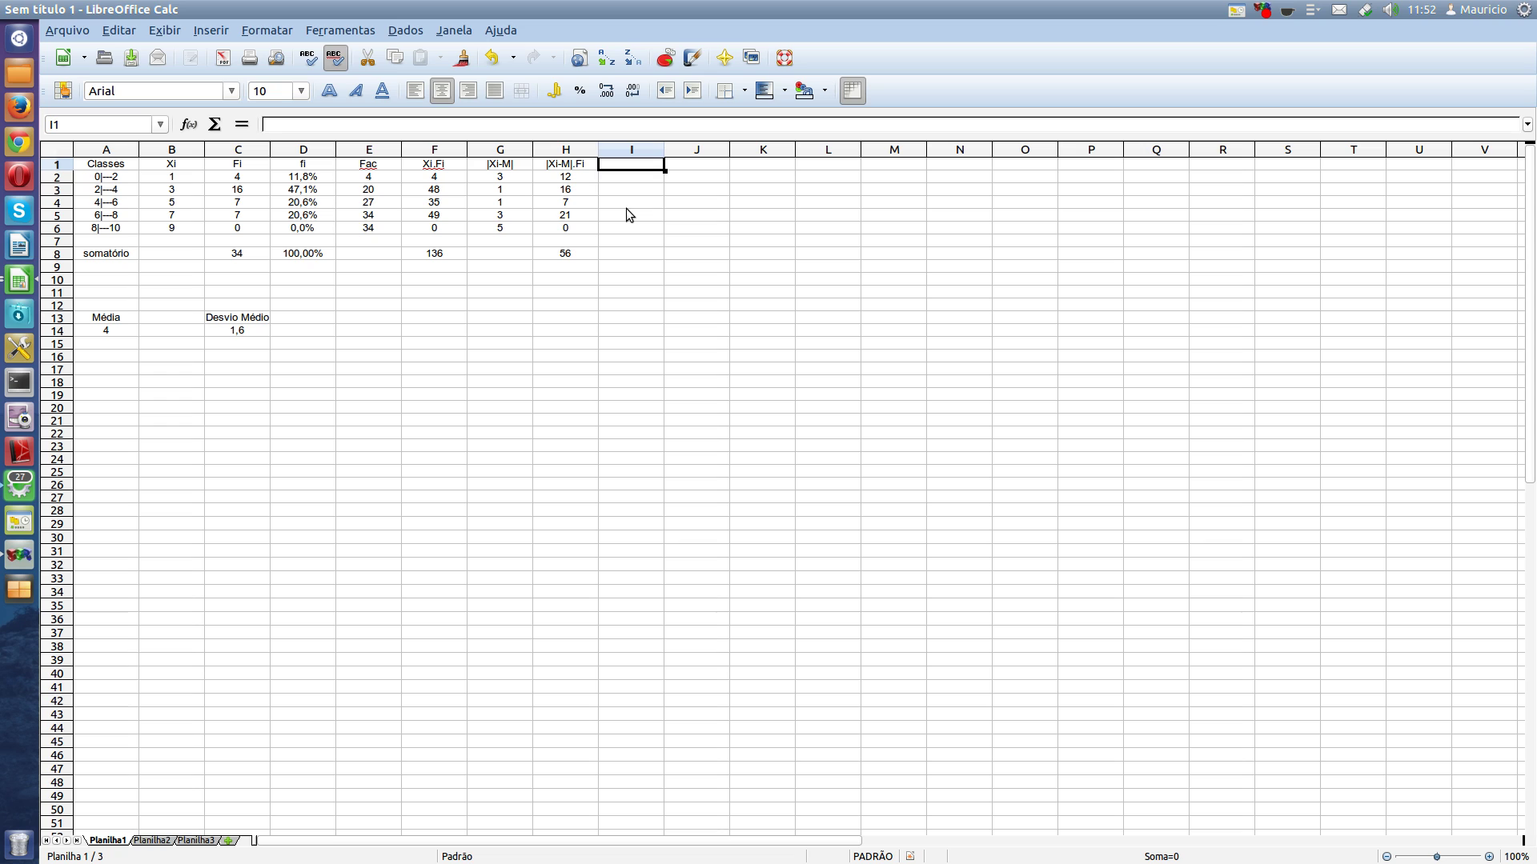
pyautogui.write('(')
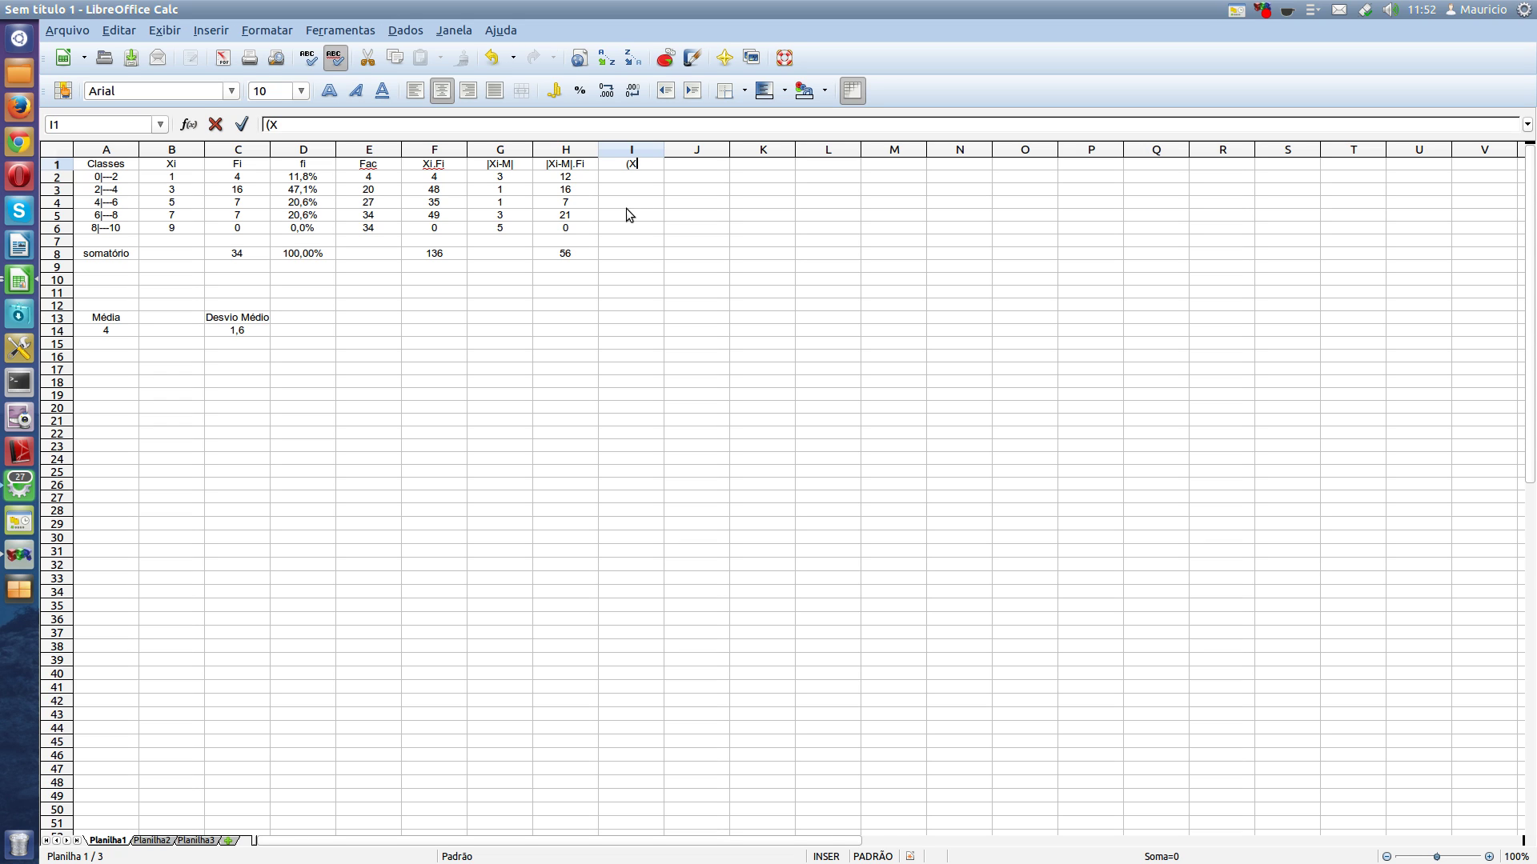
pyautogui.write('Xi-M)^2')
# - Calculate the squared deviation for the first class in cell I2 with the formula =g2^2
pyautogui.click(617, 171)
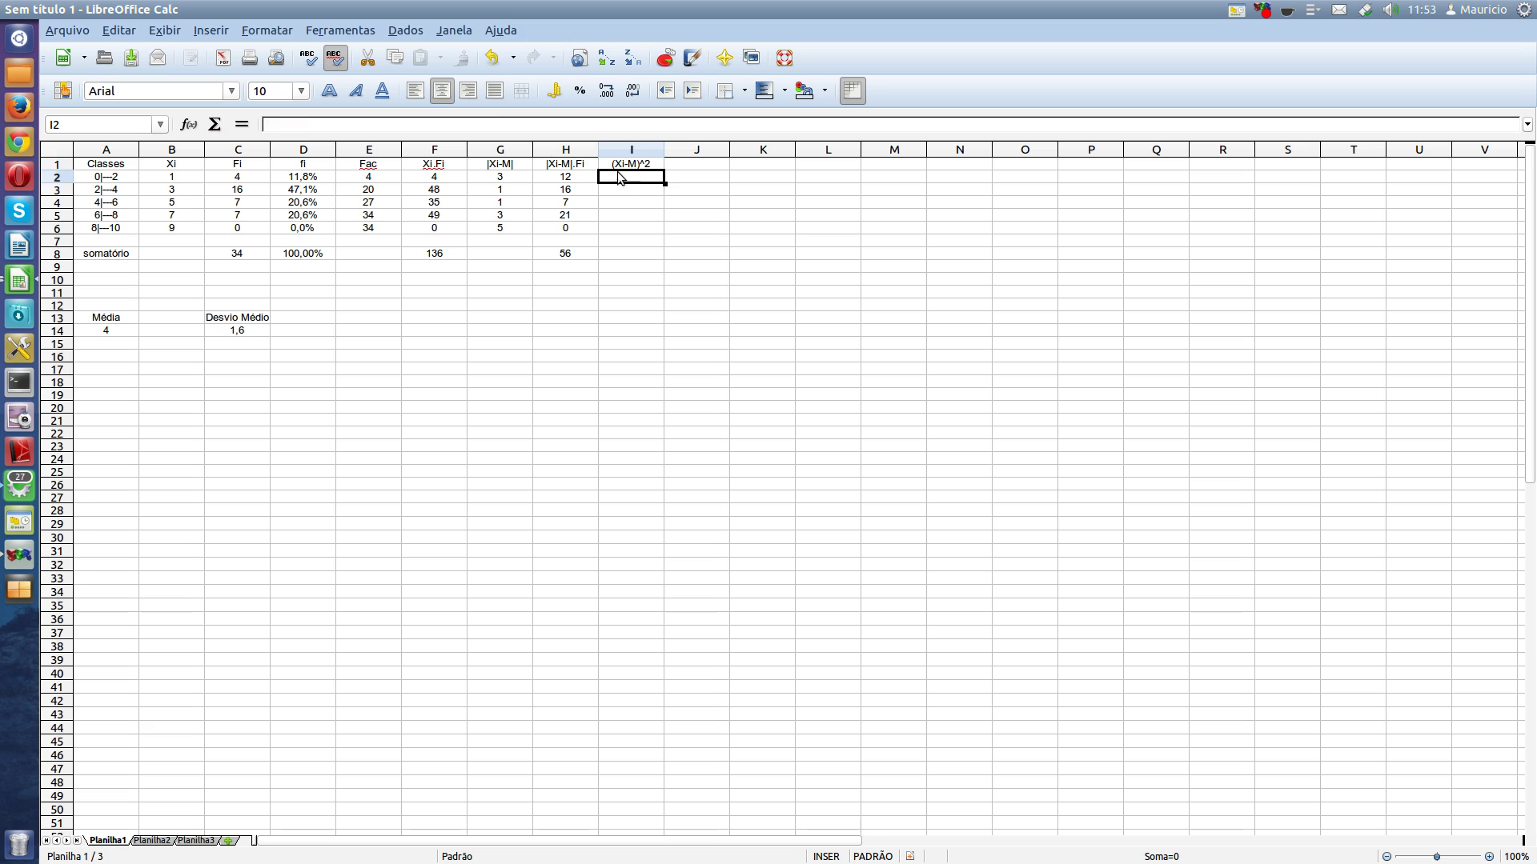
pyautogui.click(318, 125)
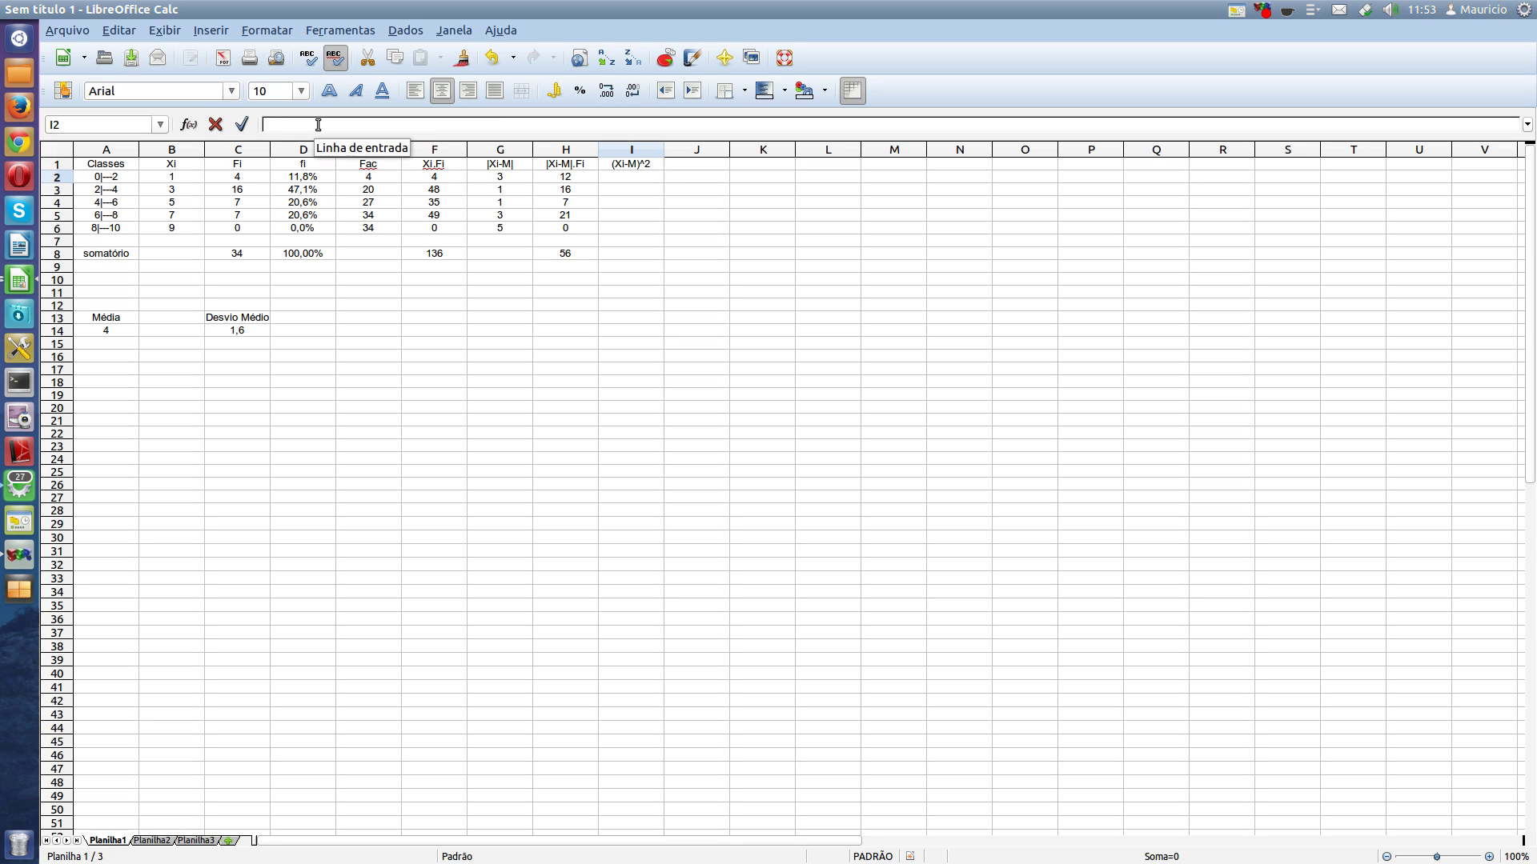
pyautogui.write('=g2')
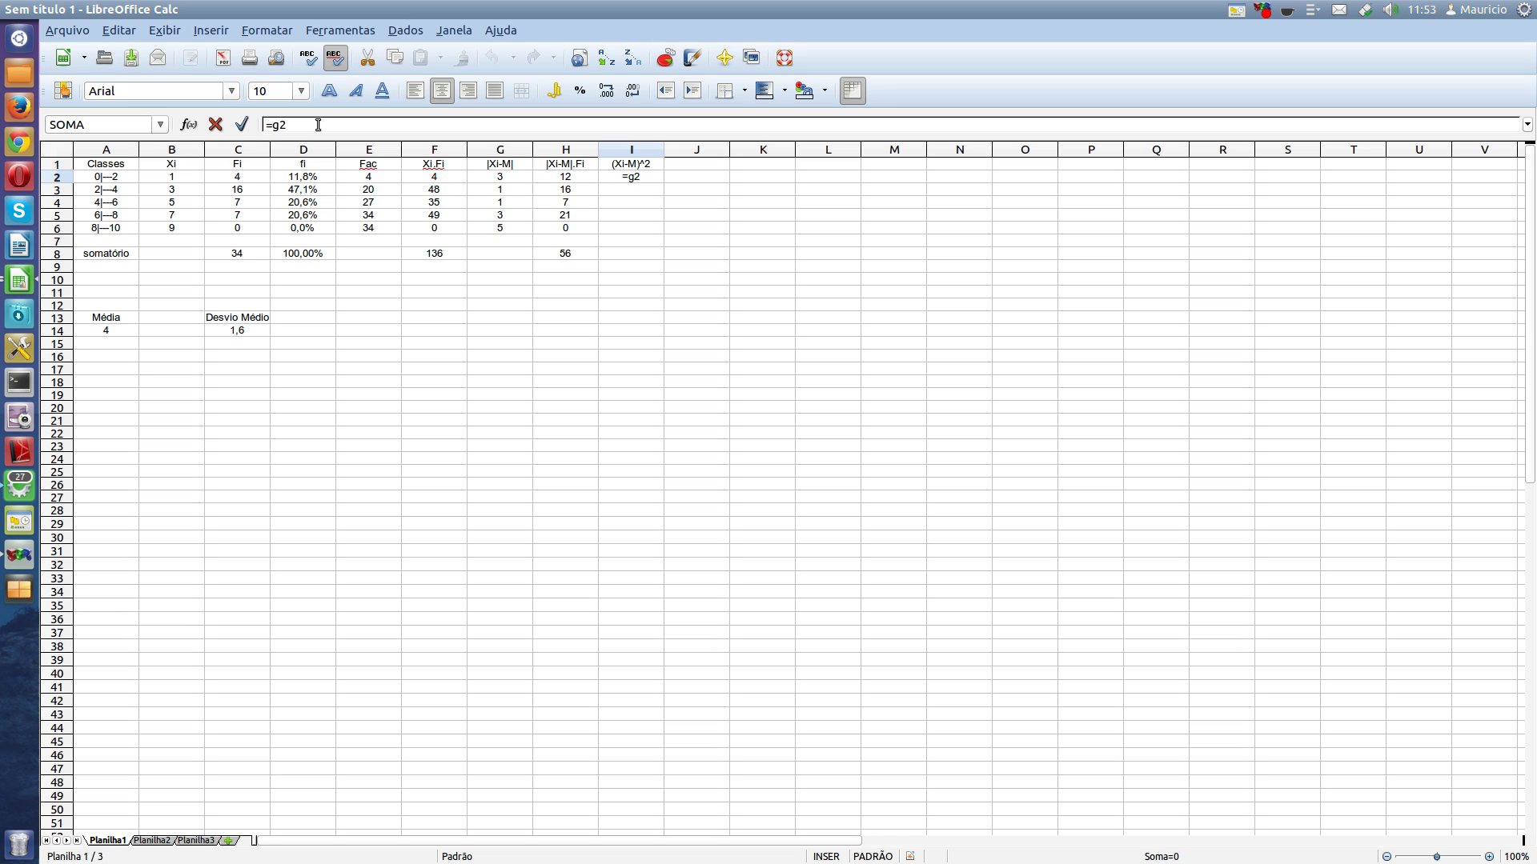
pyautogui.write('^')
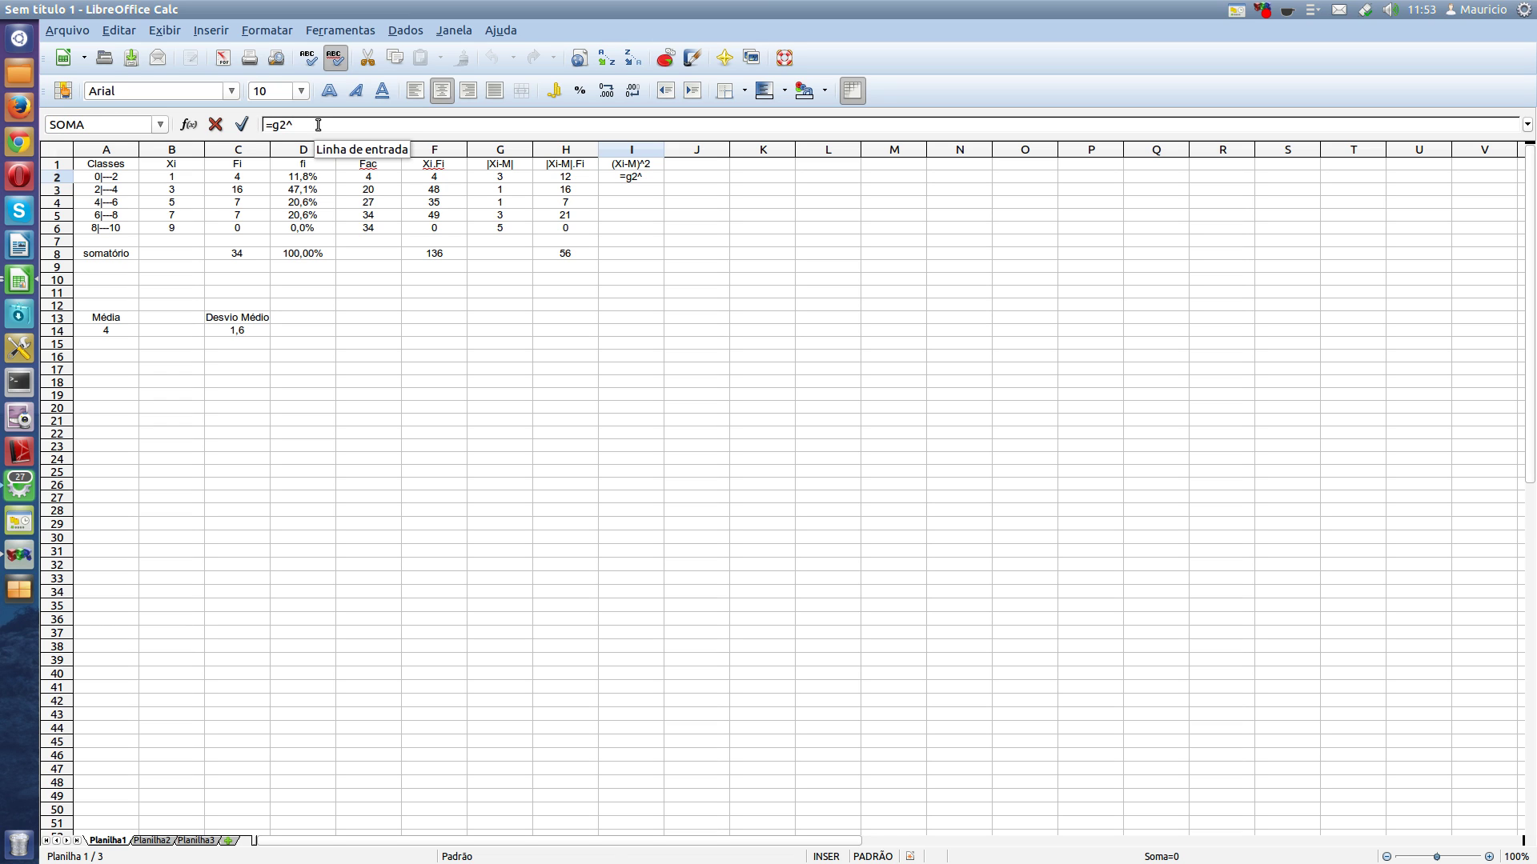
pyautogui.write('2')
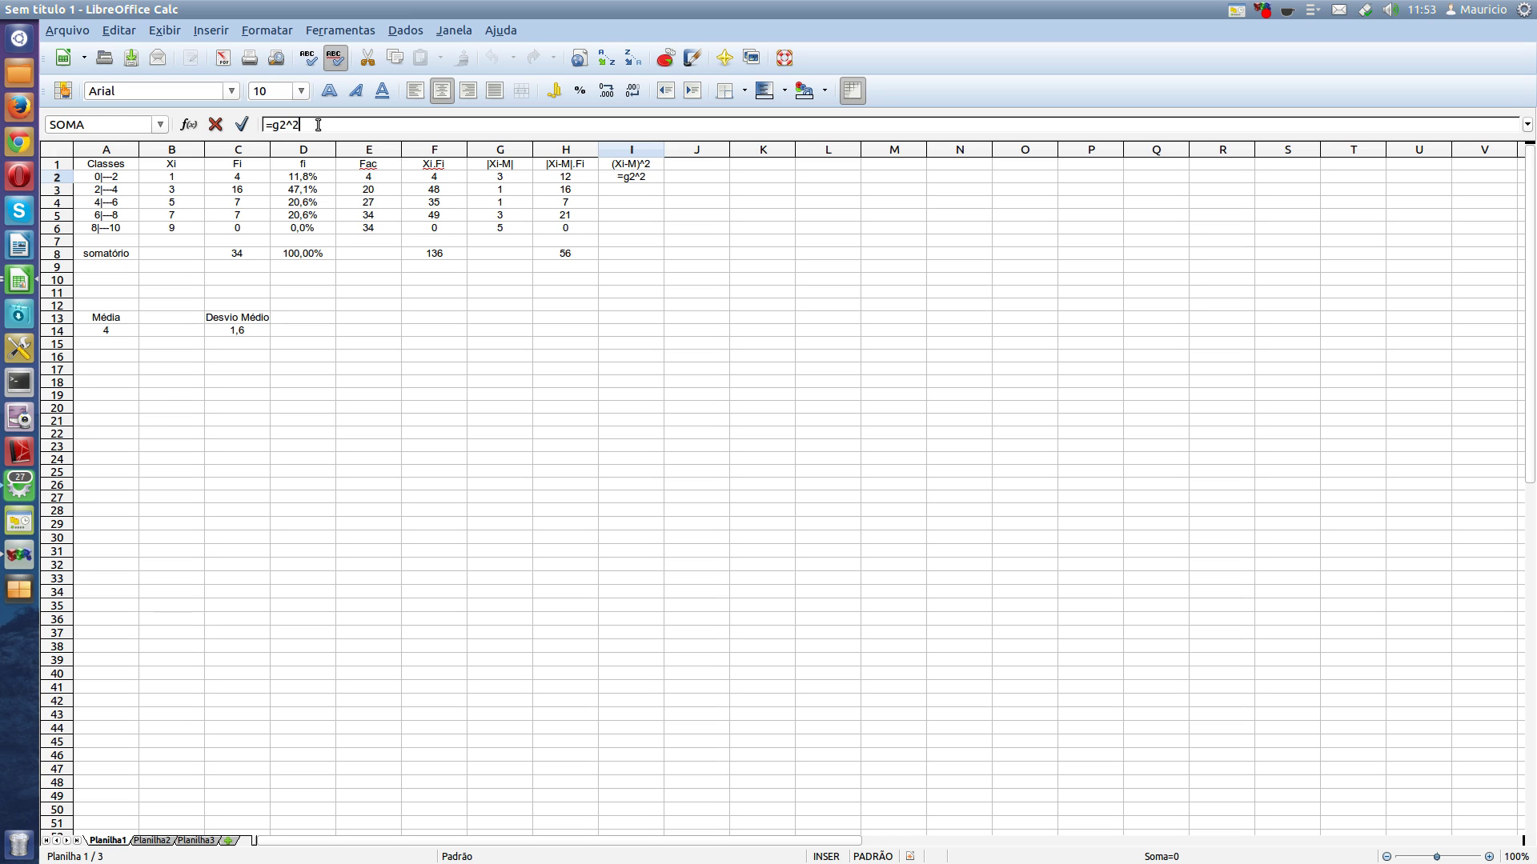
pyautogui.click(241, 124)
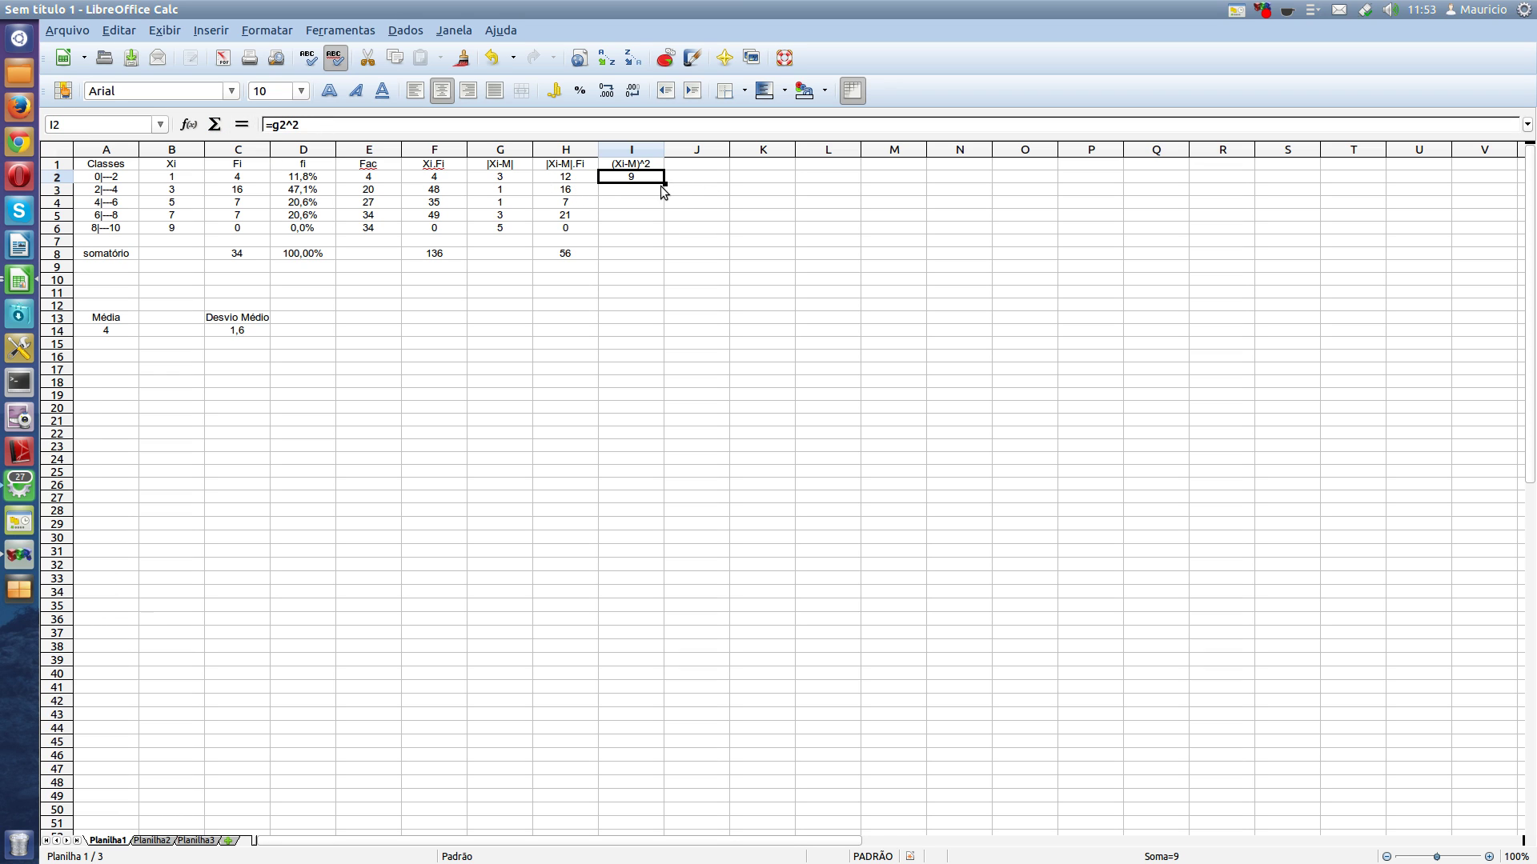
# - Fill the squared deviation formula from I2 down to I6 and add the column heading (Xi-M)^2.Fi in cell J1
pyautogui.moveTo(667, 185); pyautogui.dragTo(658, 233)
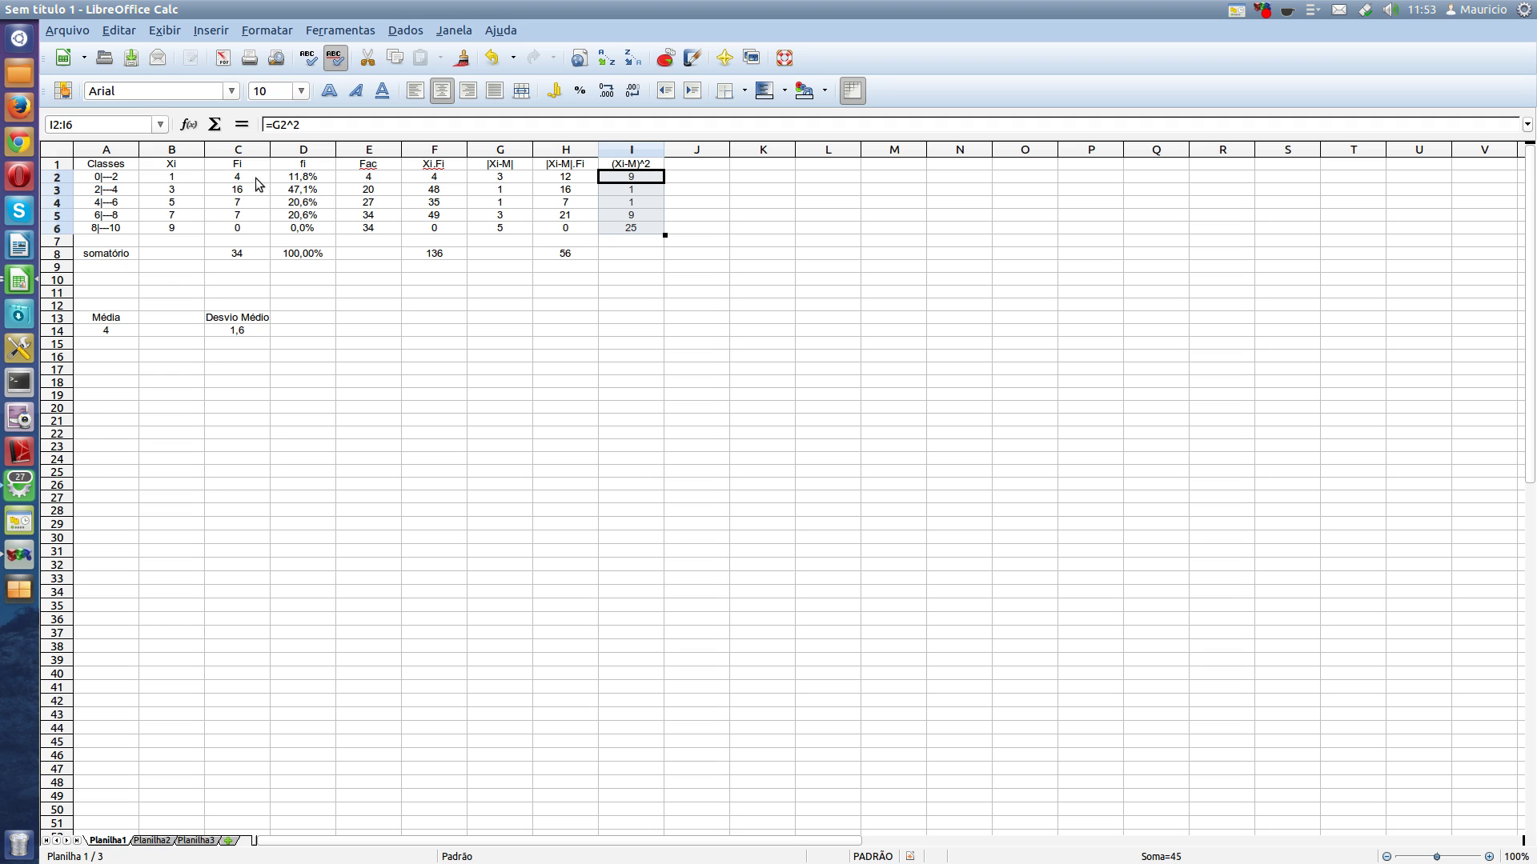
pyautogui.click(697, 164)
pyautogui.write('(')
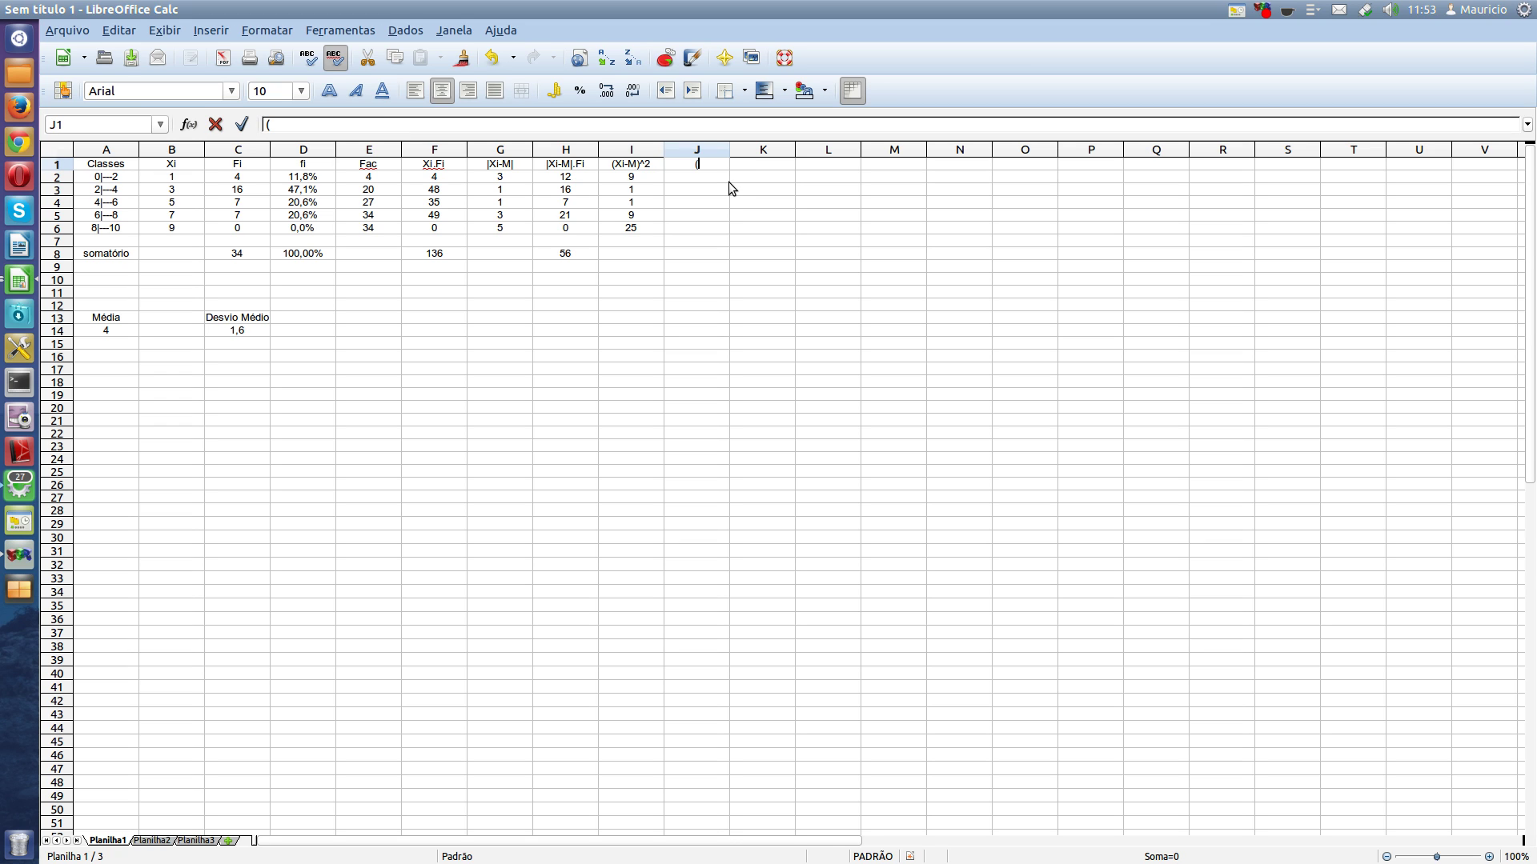
pyautogui.write('Xi-M)^2.Fi')
pyautogui.press('Return')
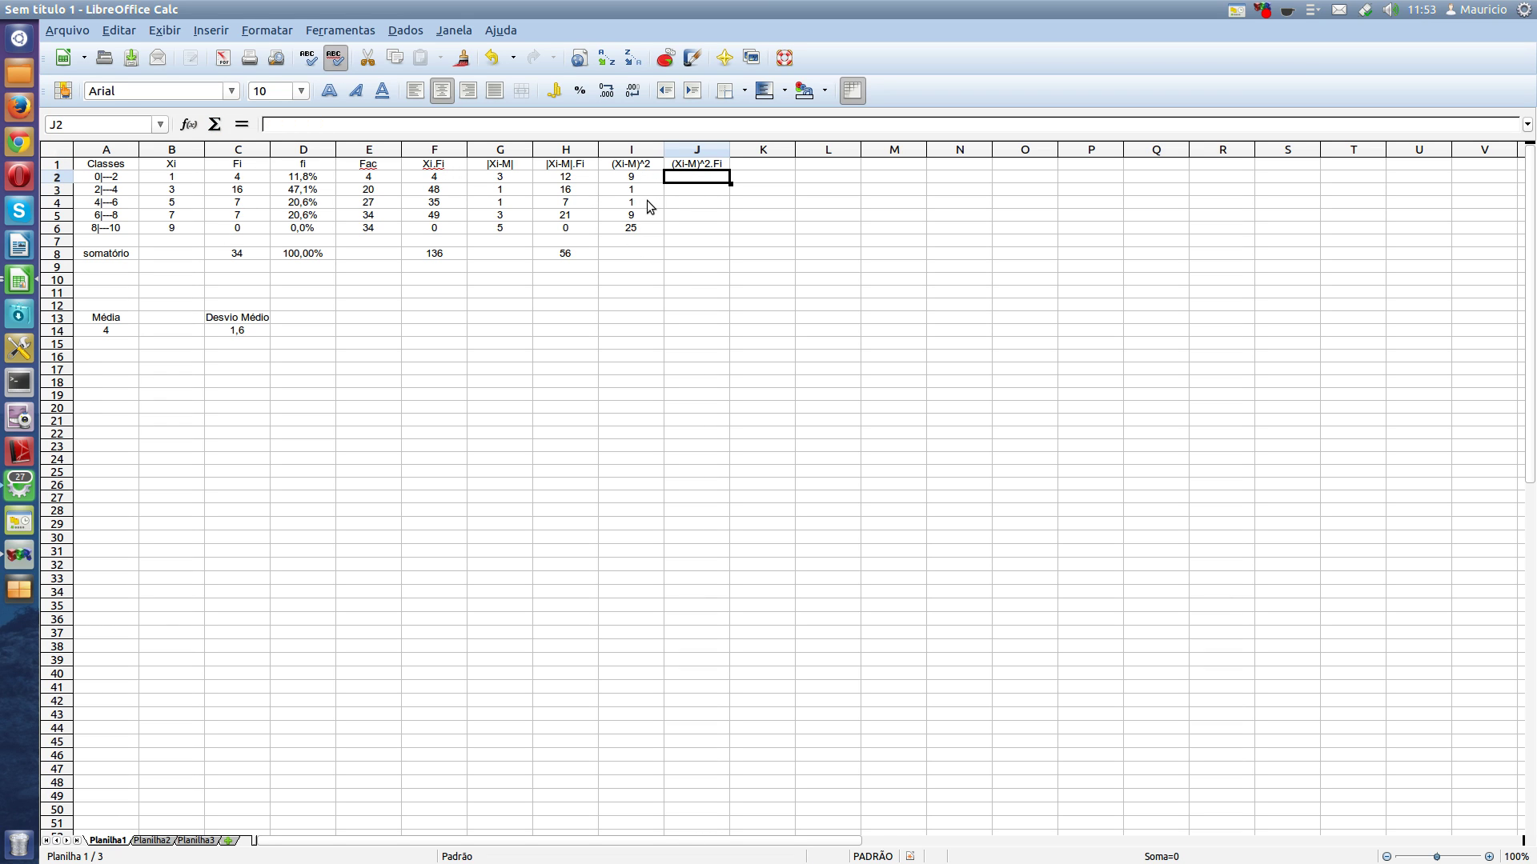
# - Calculate the squared deviation times frequency in cell J2 with =i2*c2 and fill the formula down to J6
pyautogui.click(324, 124)
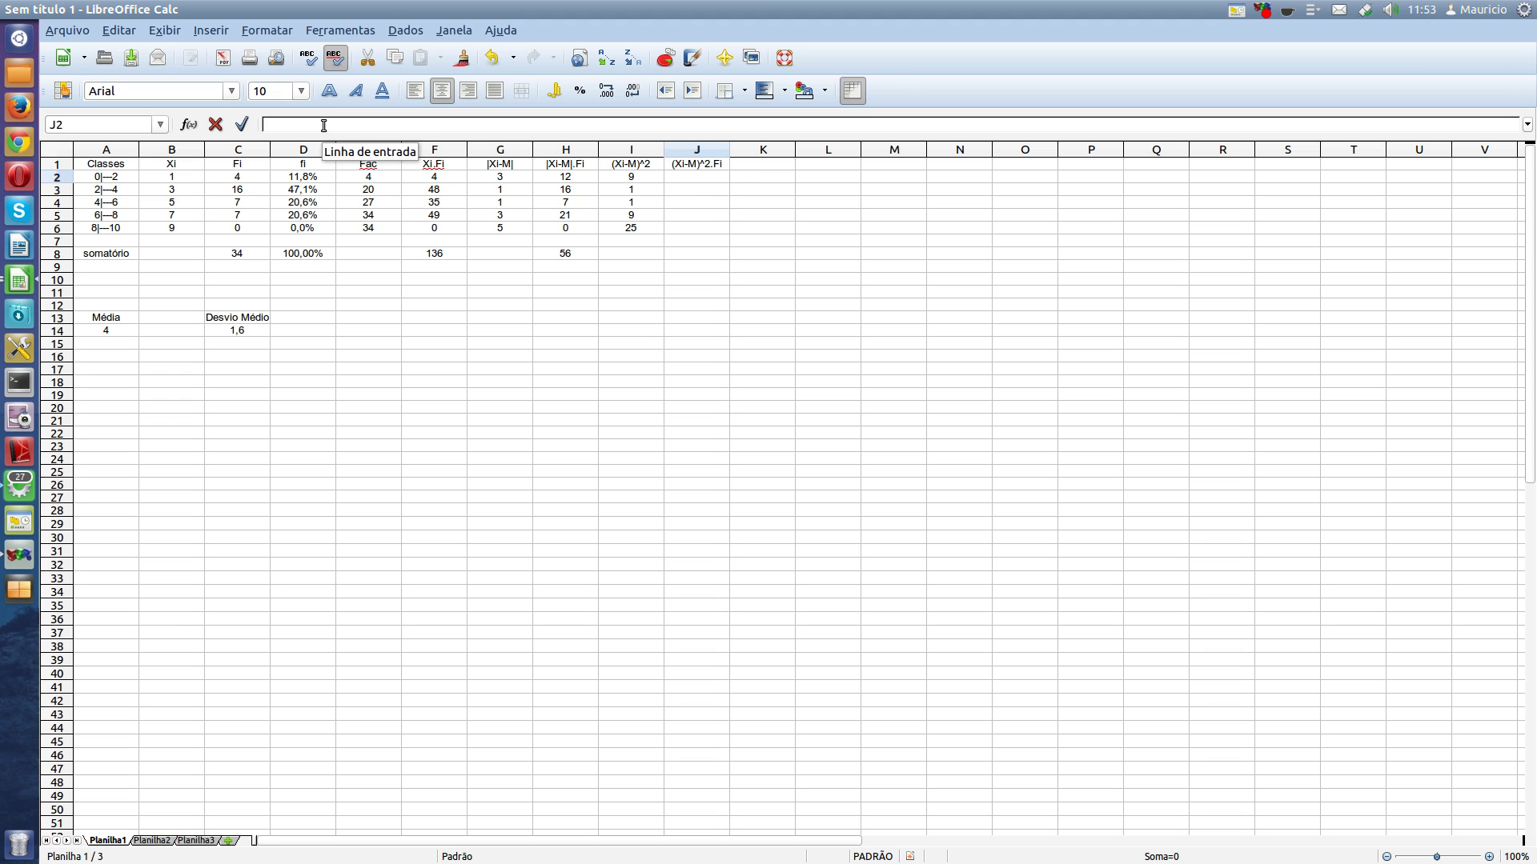
pyautogui.write('=i2')
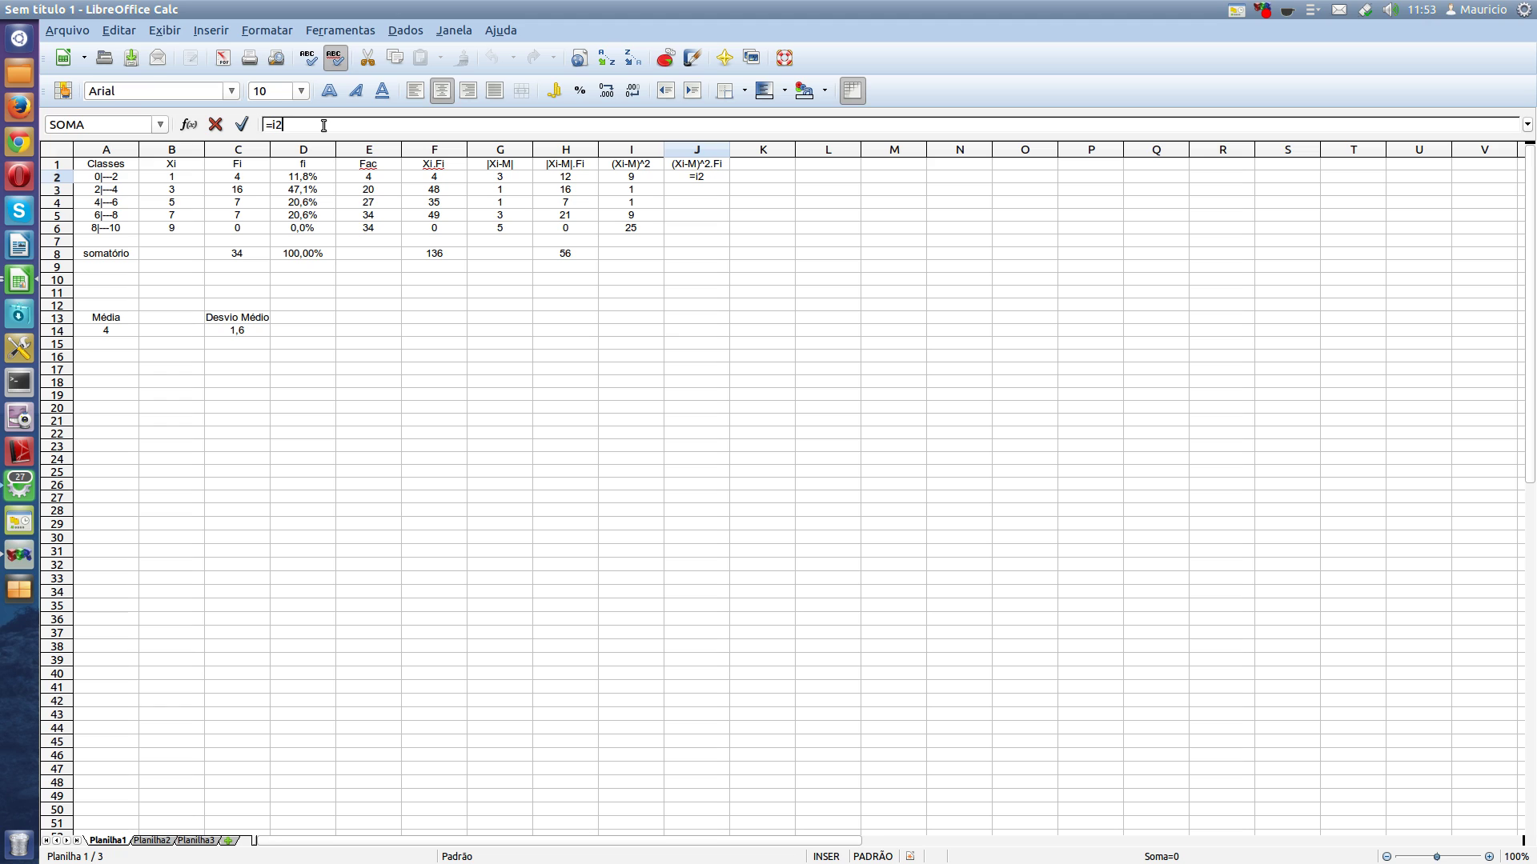
pyautogui.write('*')
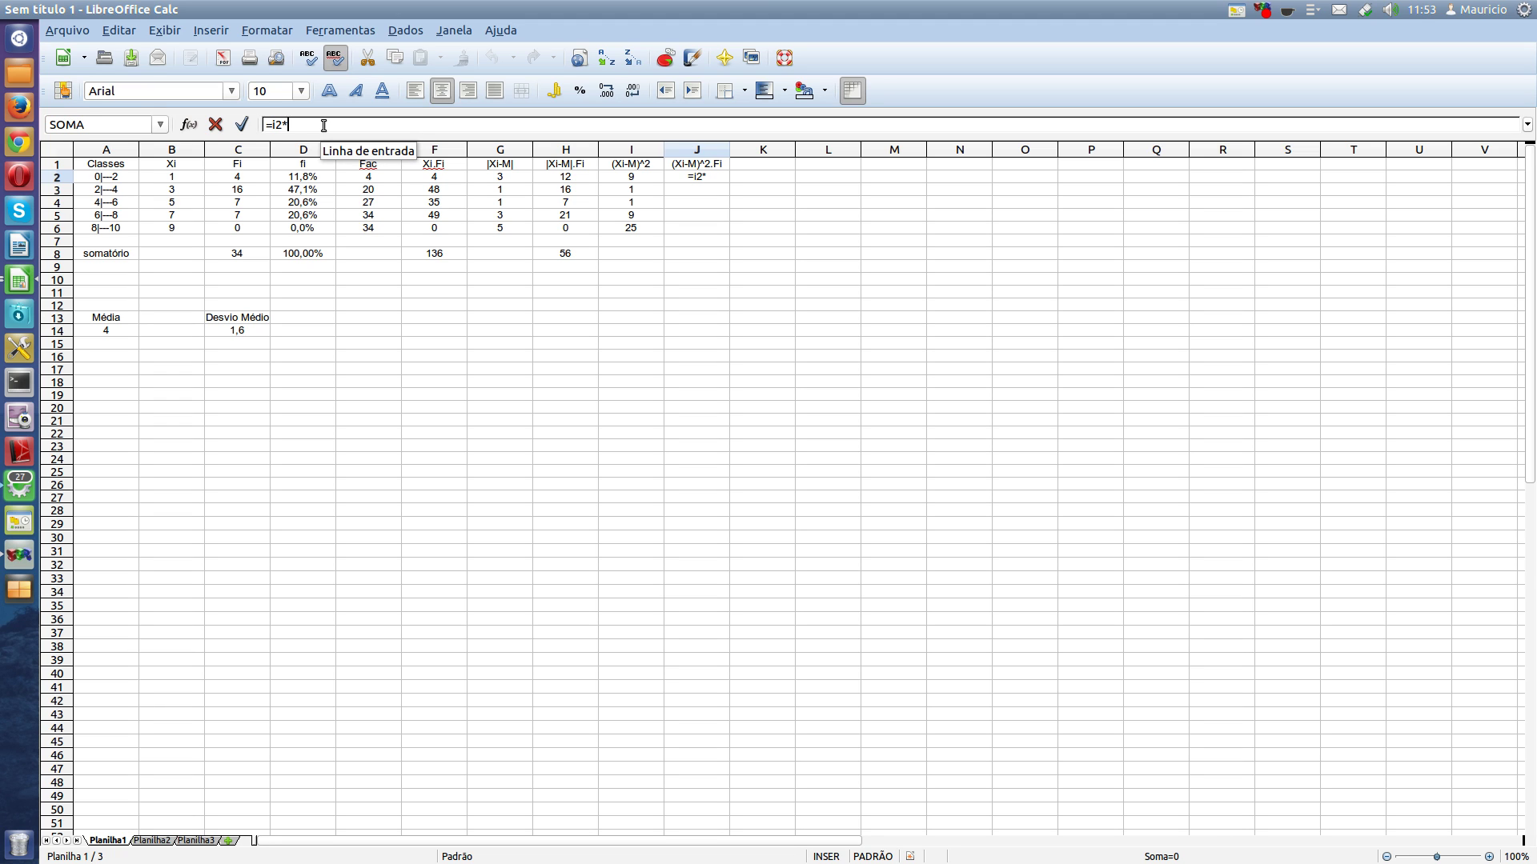
pyautogui.write('c2')
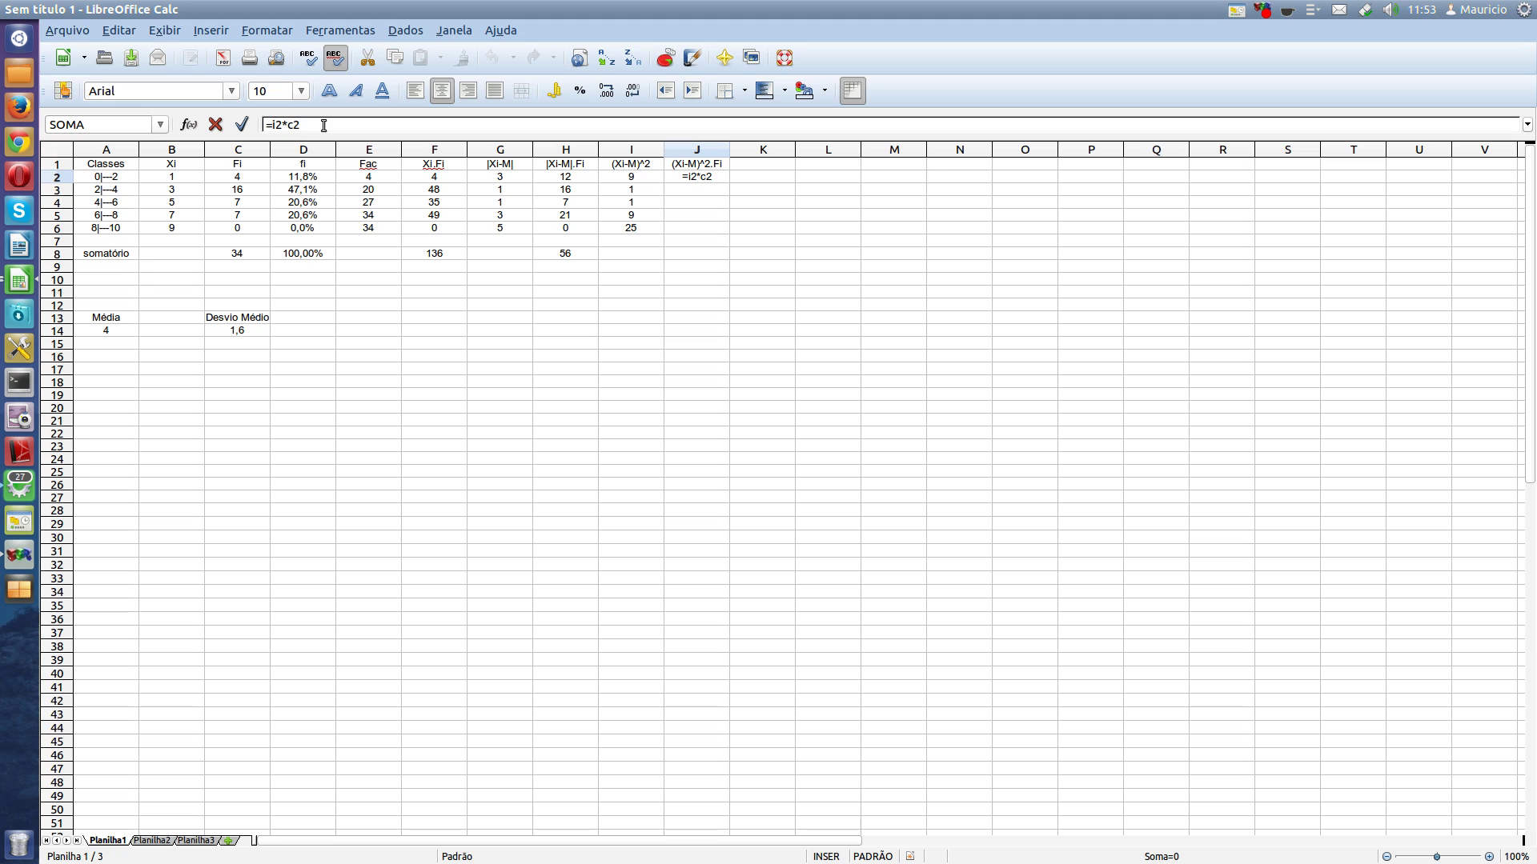
pyautogui.click(242, 125)
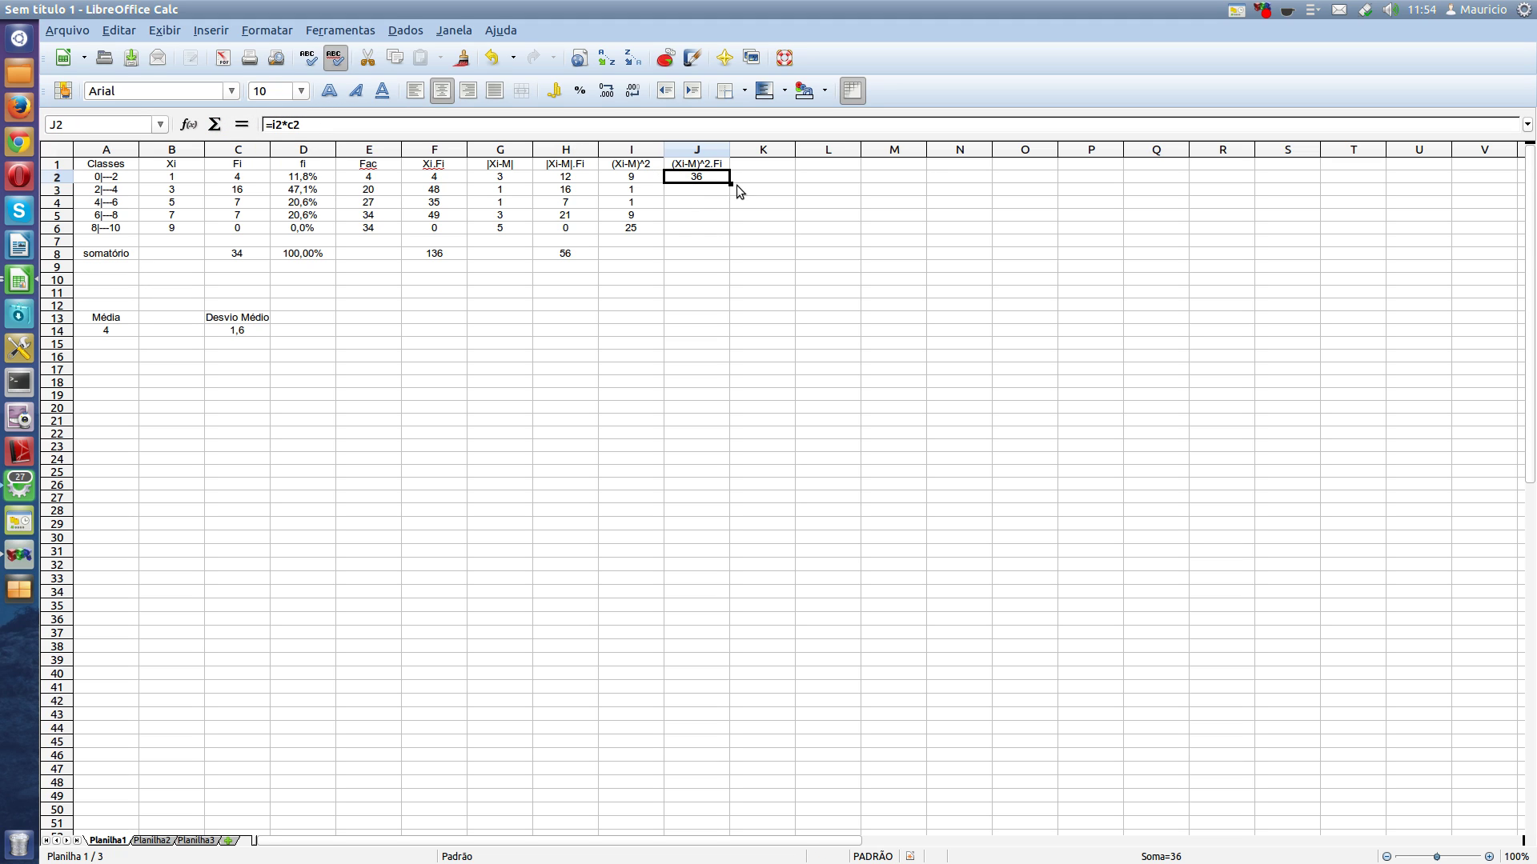
pyautogui.moveTo(729, 184); pyautogui.dragTo(723, 234)
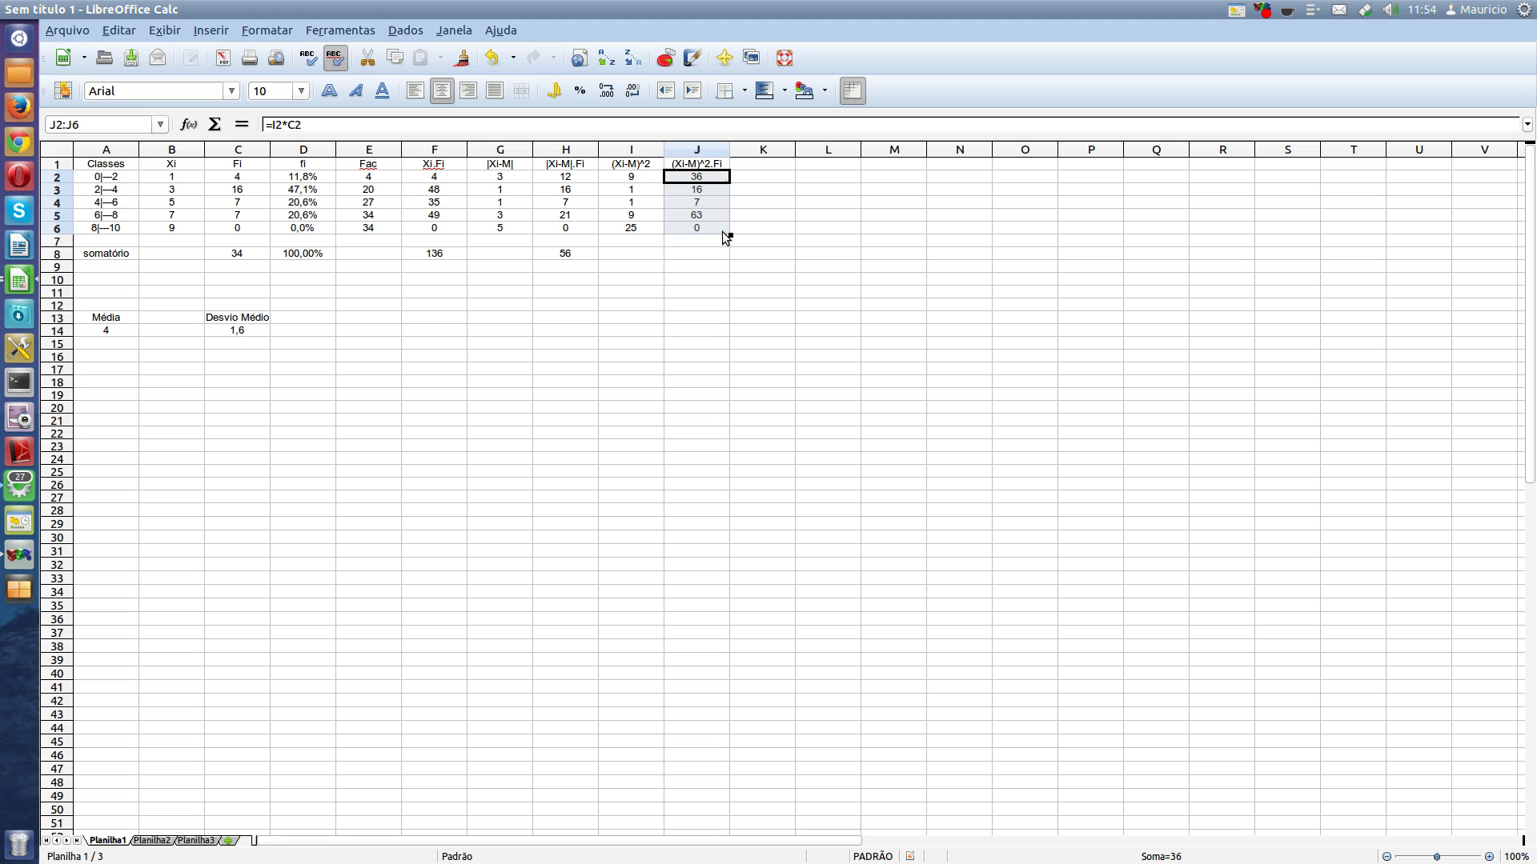
# - Total the (Xi-M)^2.Fi column in cell J8 with the formula =soma(j2:j6)
pyautogui.click(686, 254)
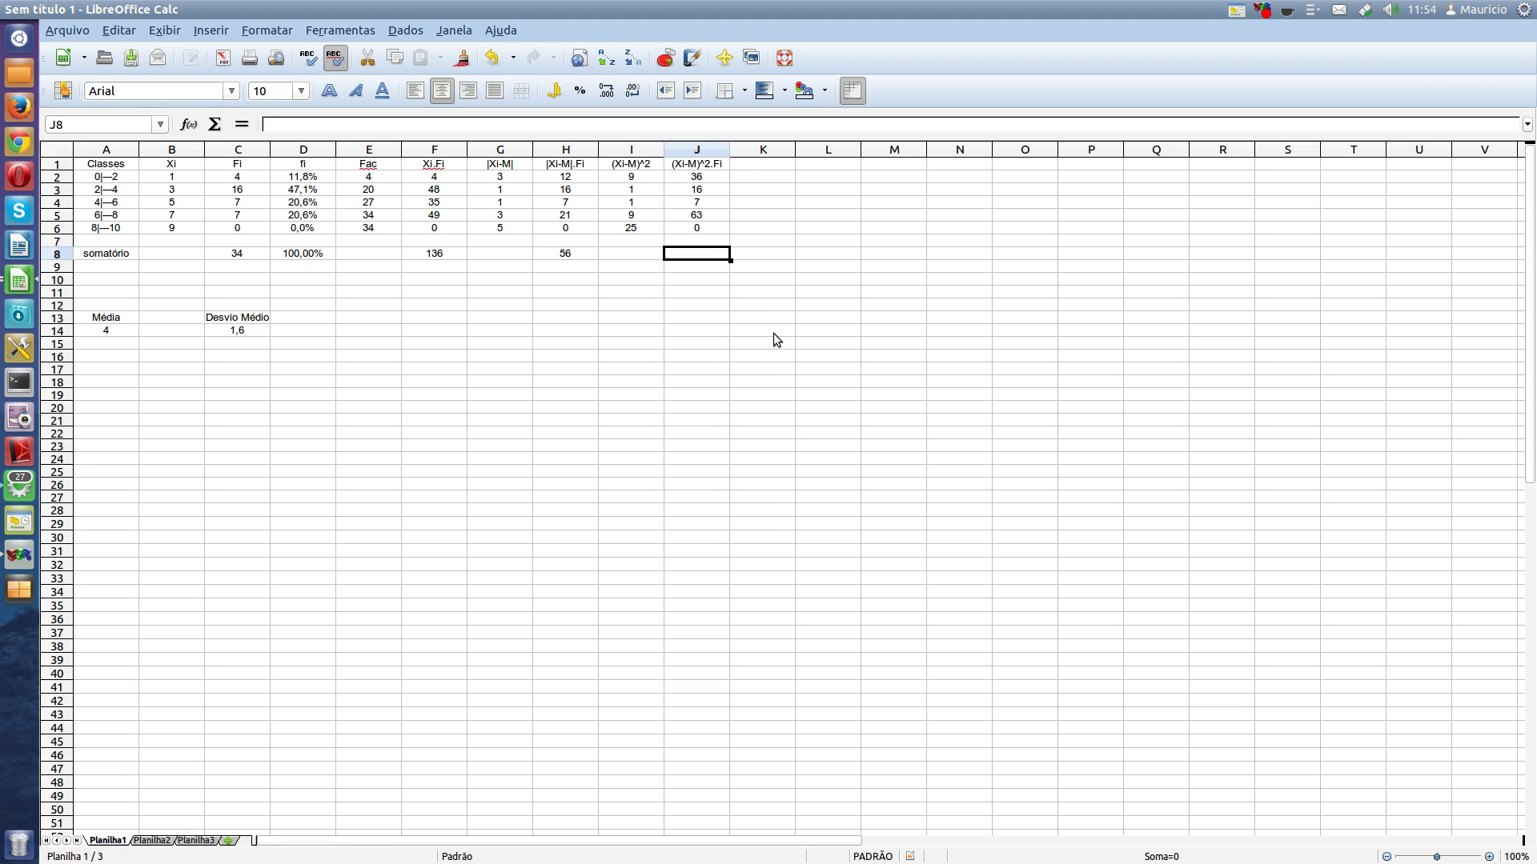
pyautogui.write('=soma')
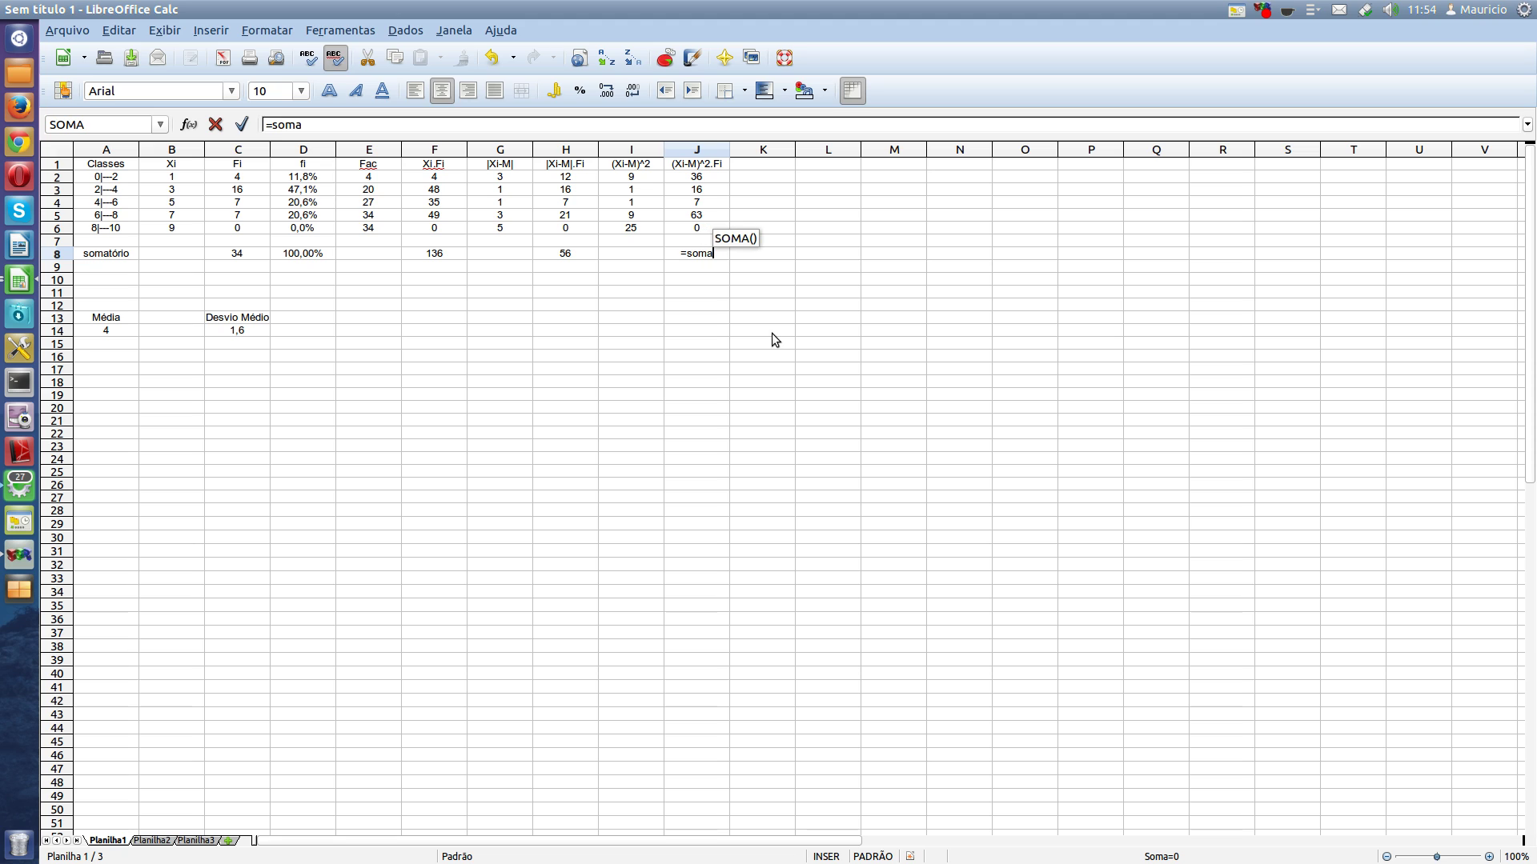
pyautogui.write('(')
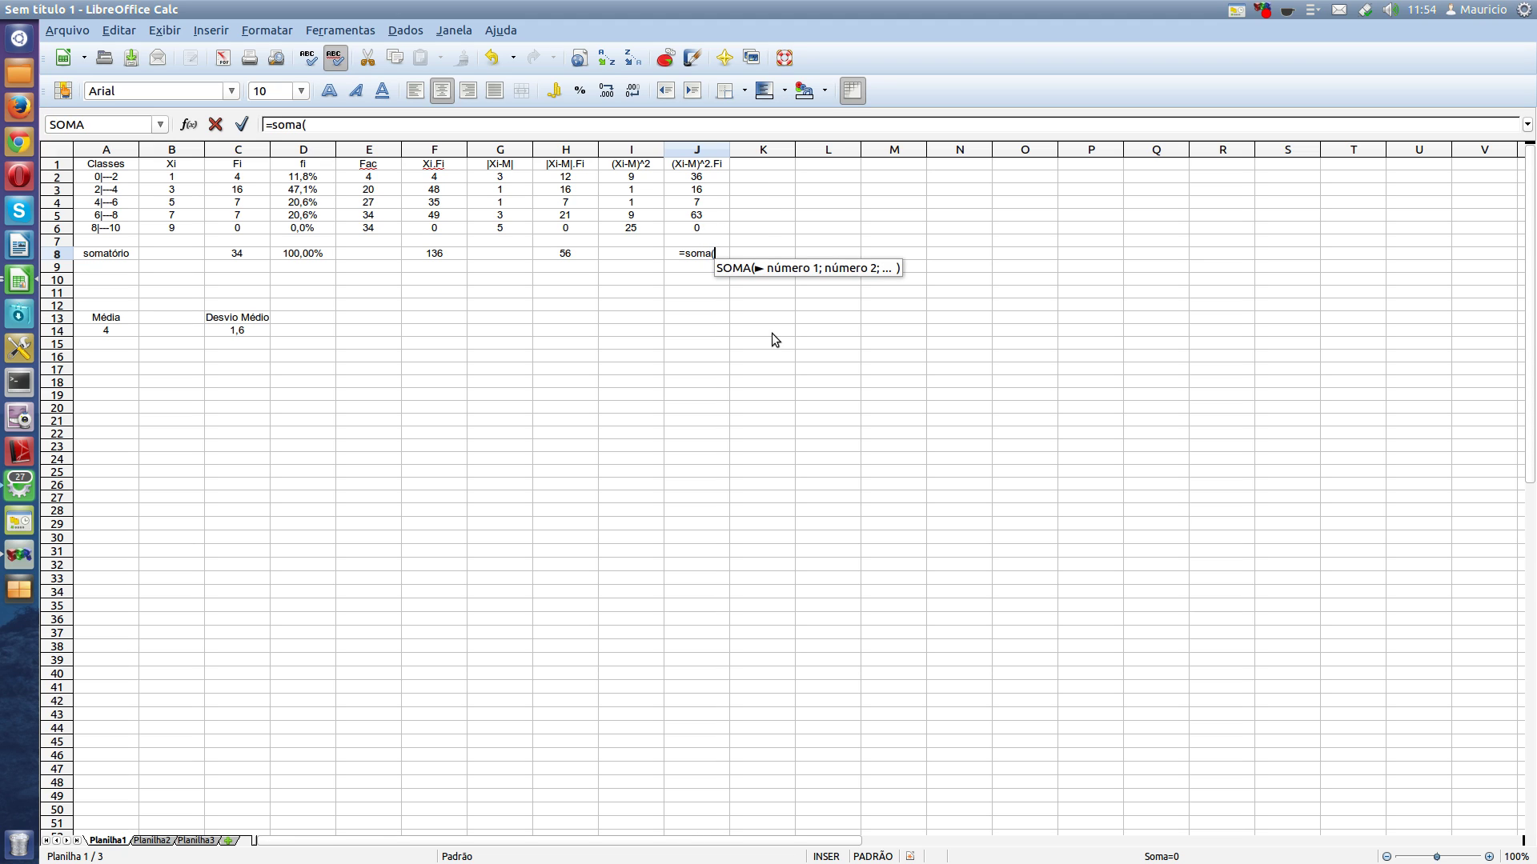
pyautogui.write('j2:')
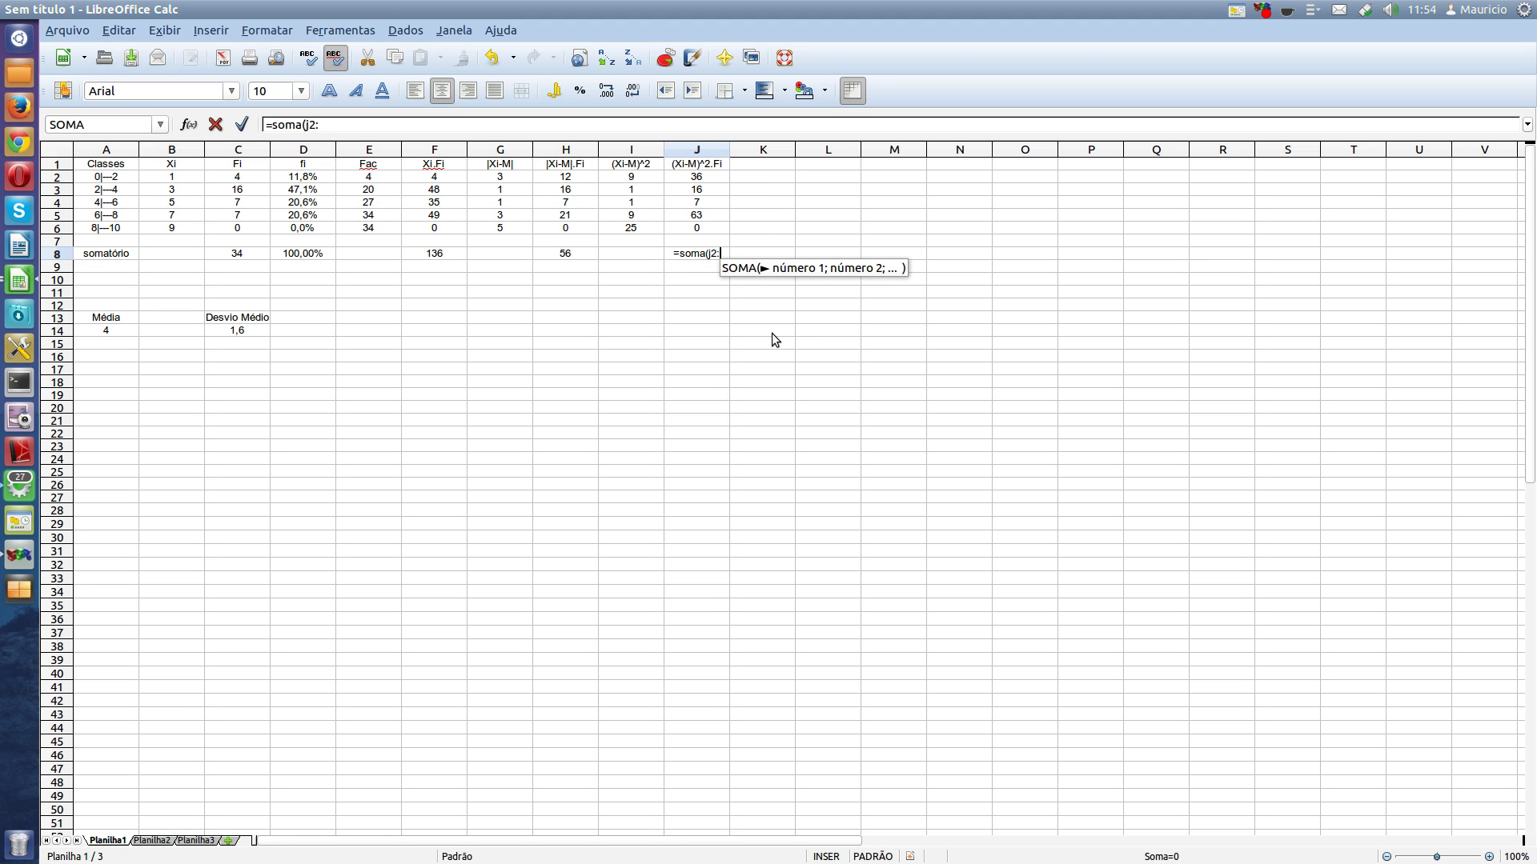
pyautogui.write('j6)')
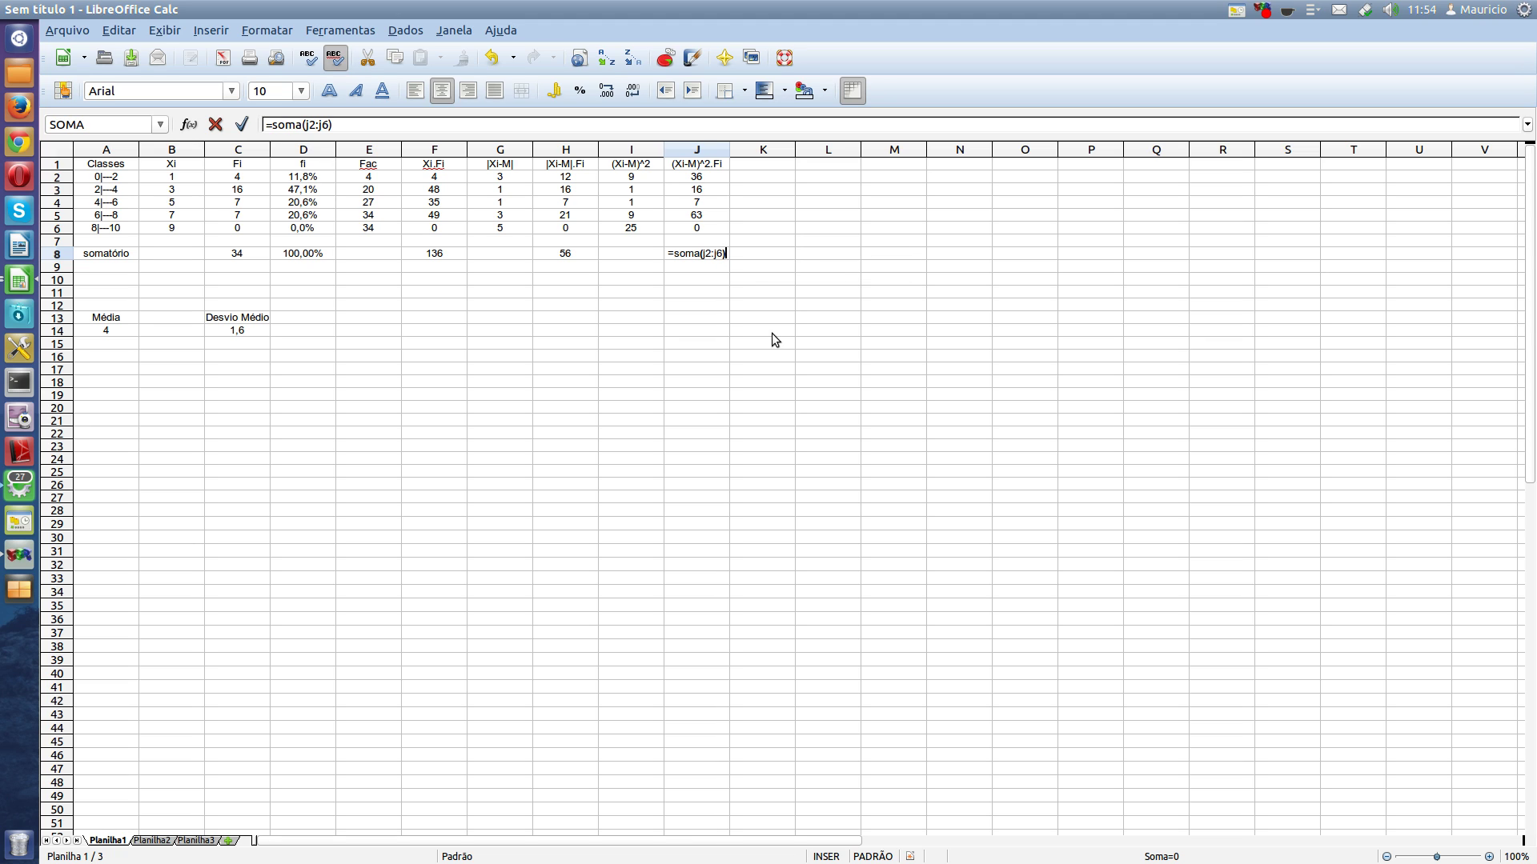
pyautogui.click(242, 125)
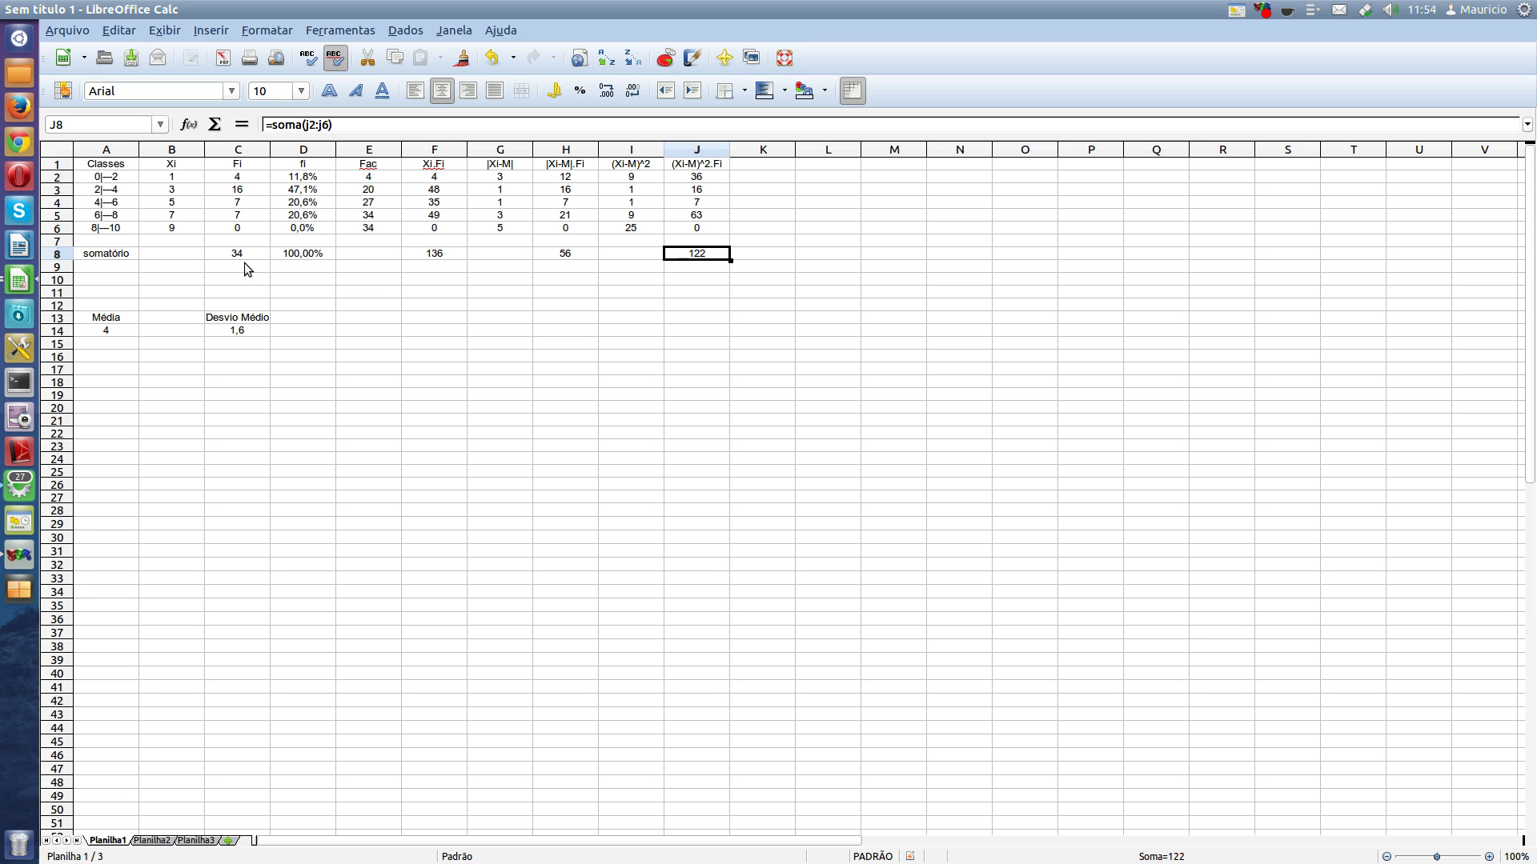
# - Label cell E13 as Variância and calculate the variance in E14 with =j8/c8
pyautogui.click(344, 318)
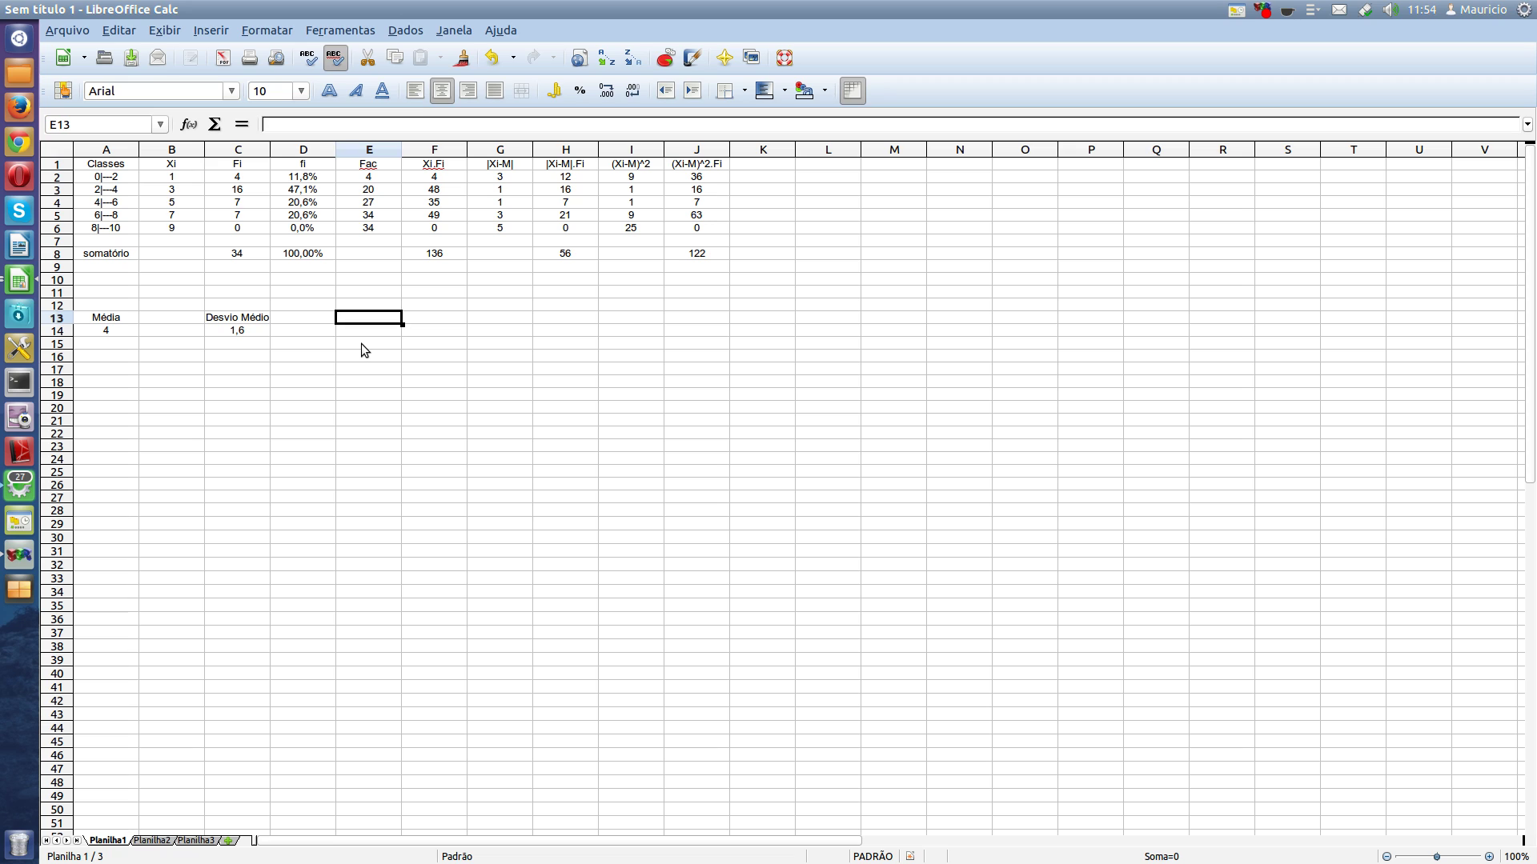
pyautogui.write('Var')
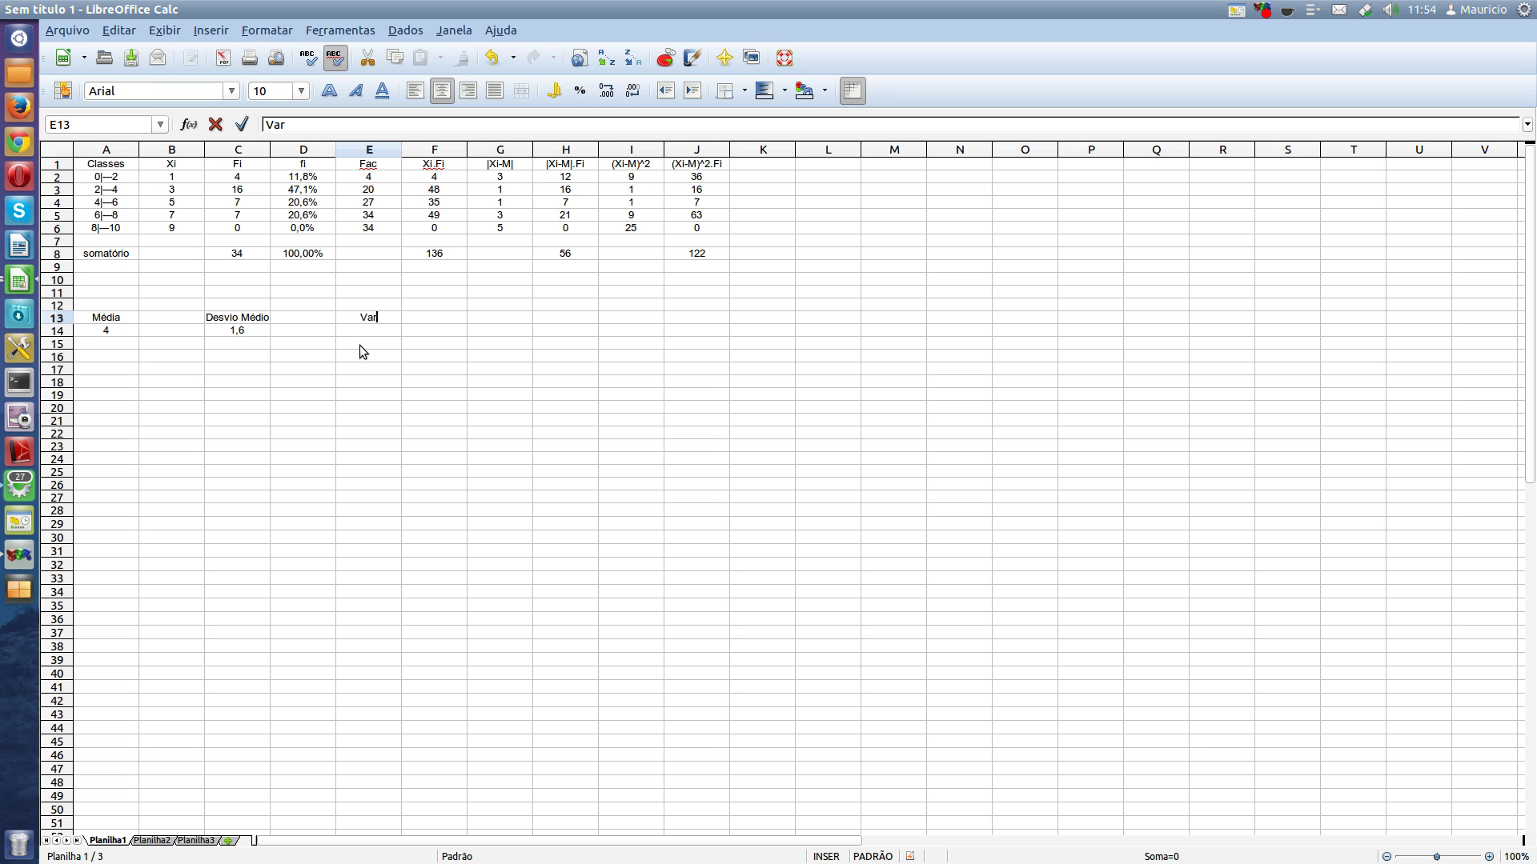
pyautogui.write('iância')
pyautogui.press('Return')
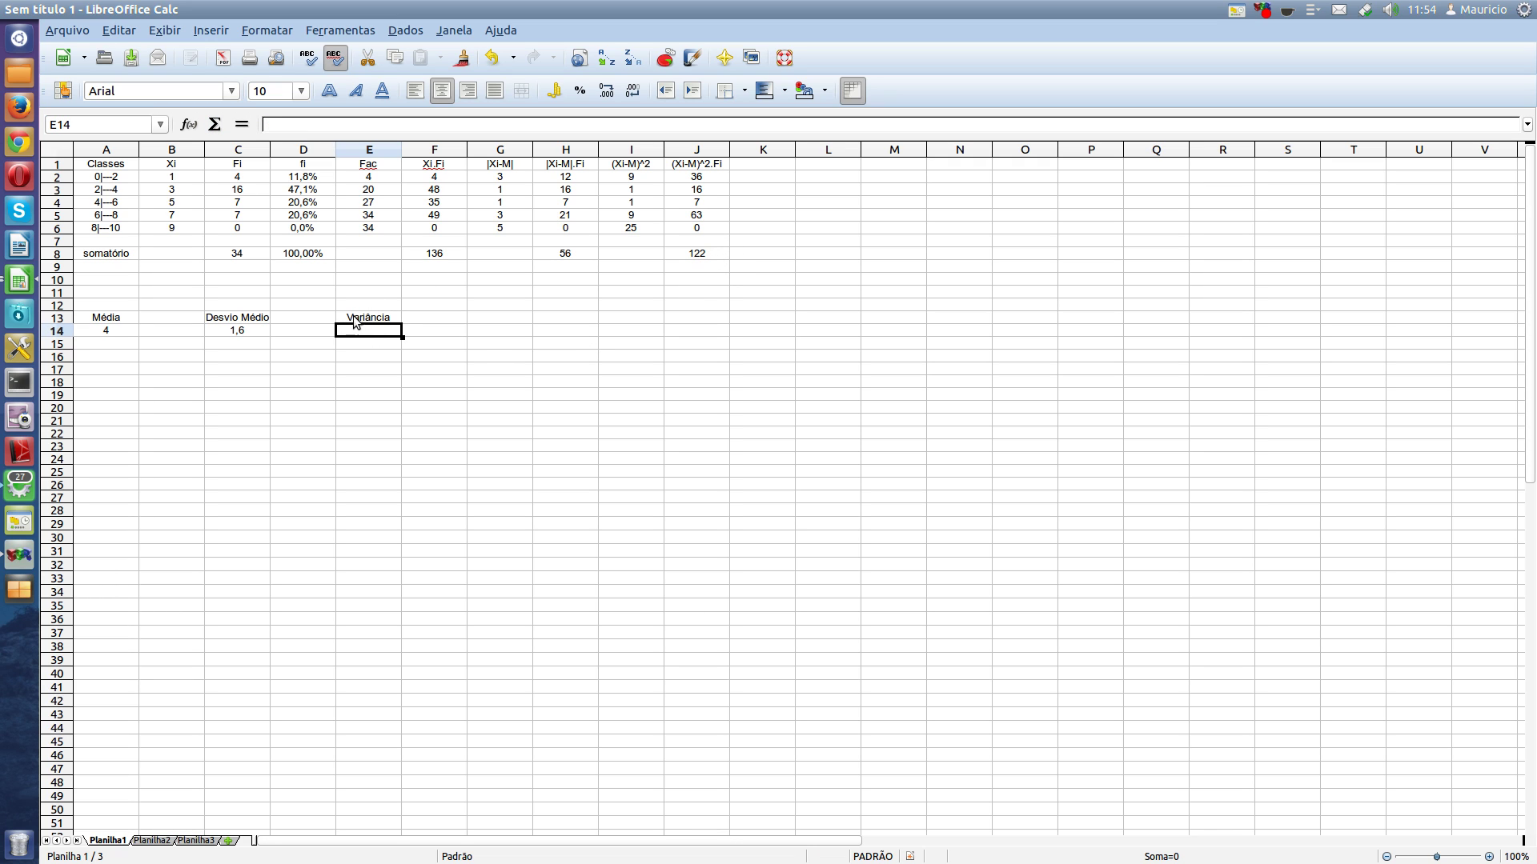
pyautogui.write('=')
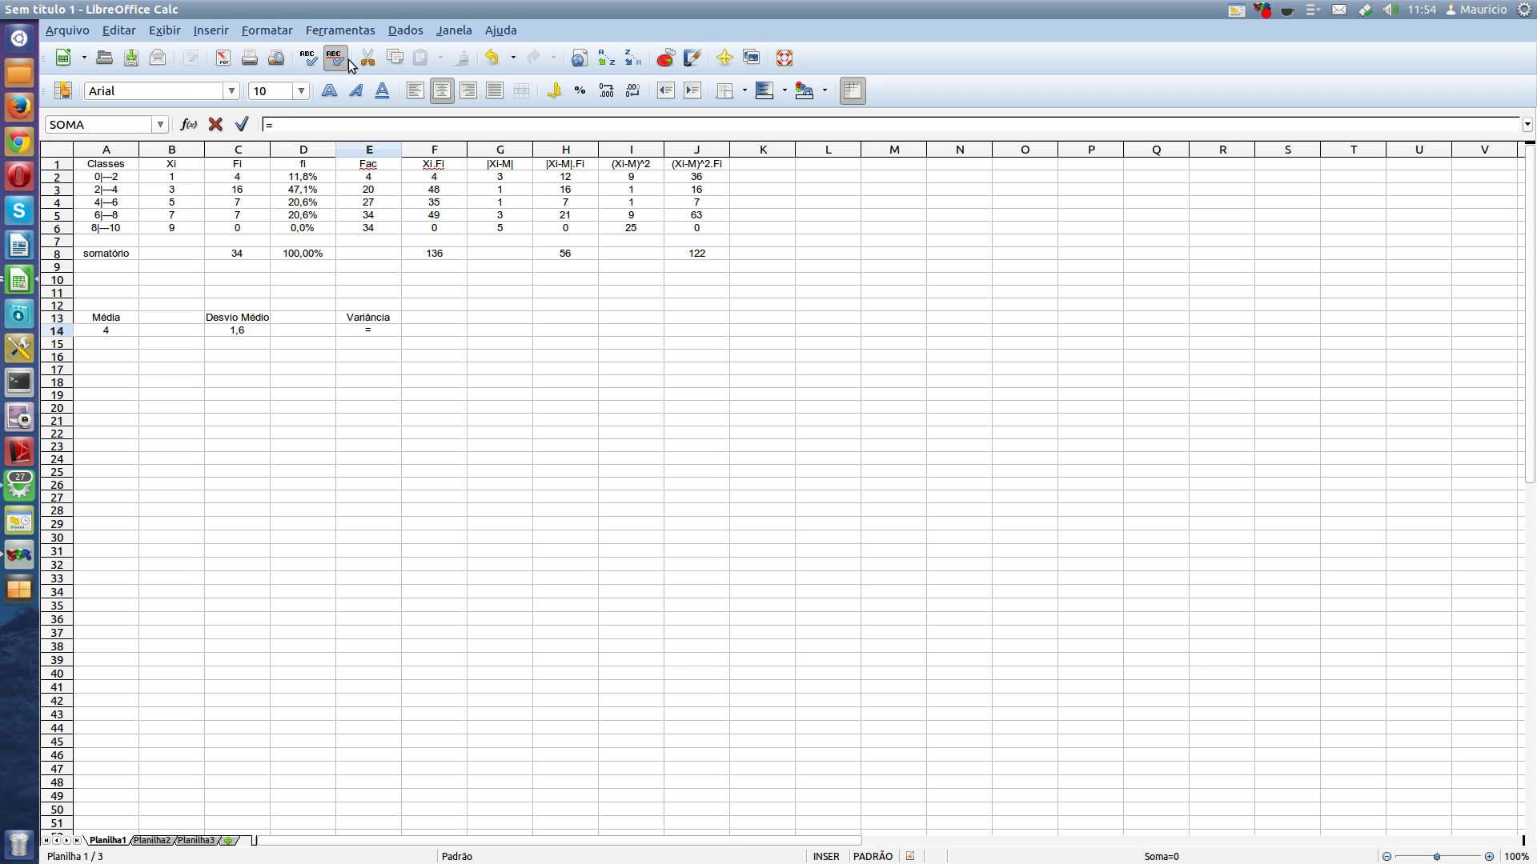
pyautogui.write('j8/c')
pyautogui.write('8')
pyautogui.click(242, 125)
# - Format the variance in cell E14 to show one decimal place
pyautogui.rightClick(340, 331)
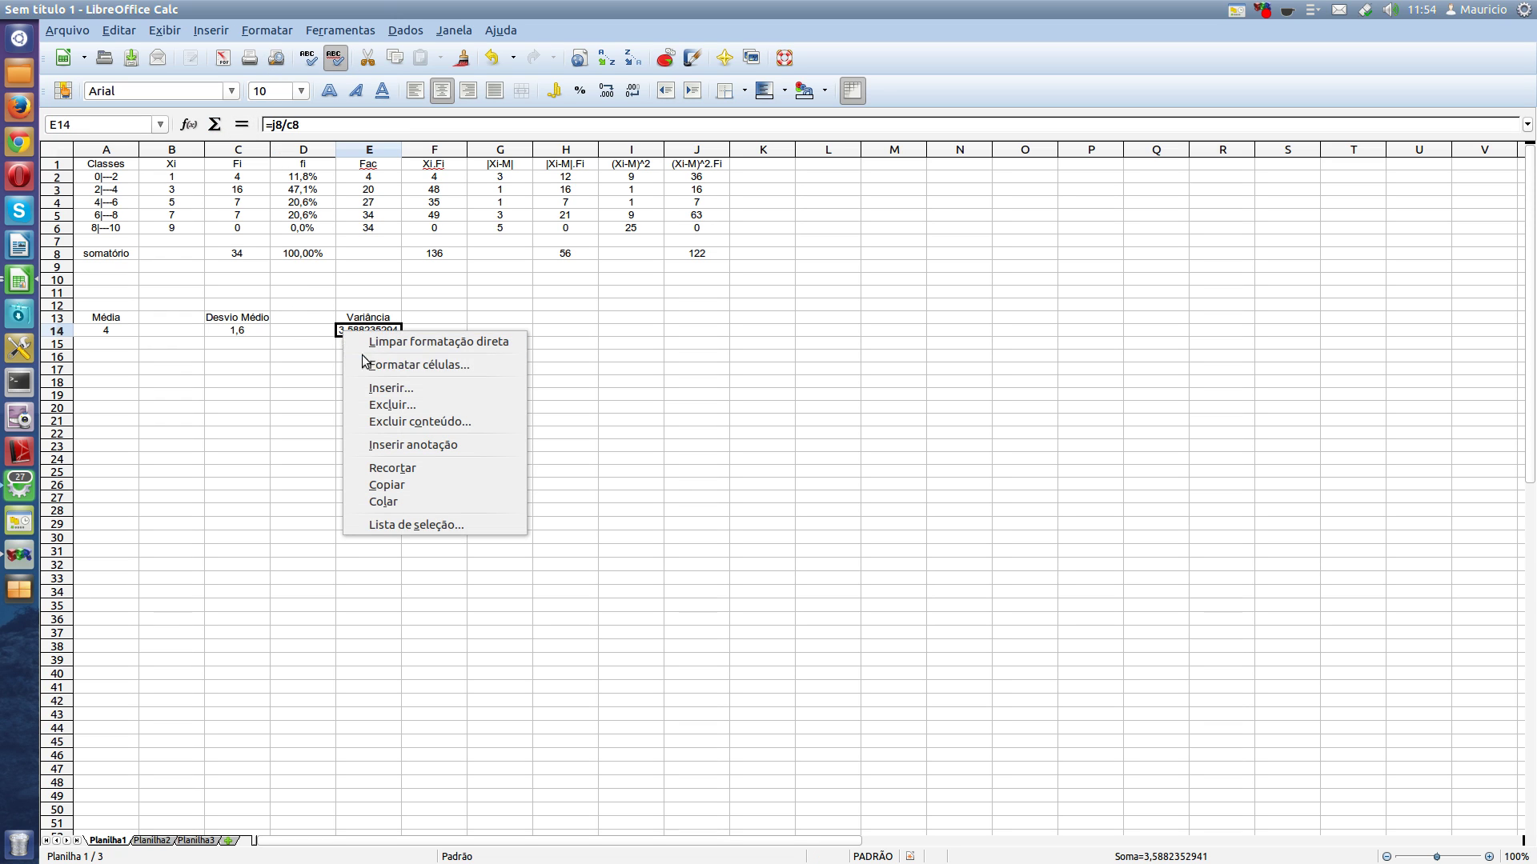
pyautogui.click(408, 365)
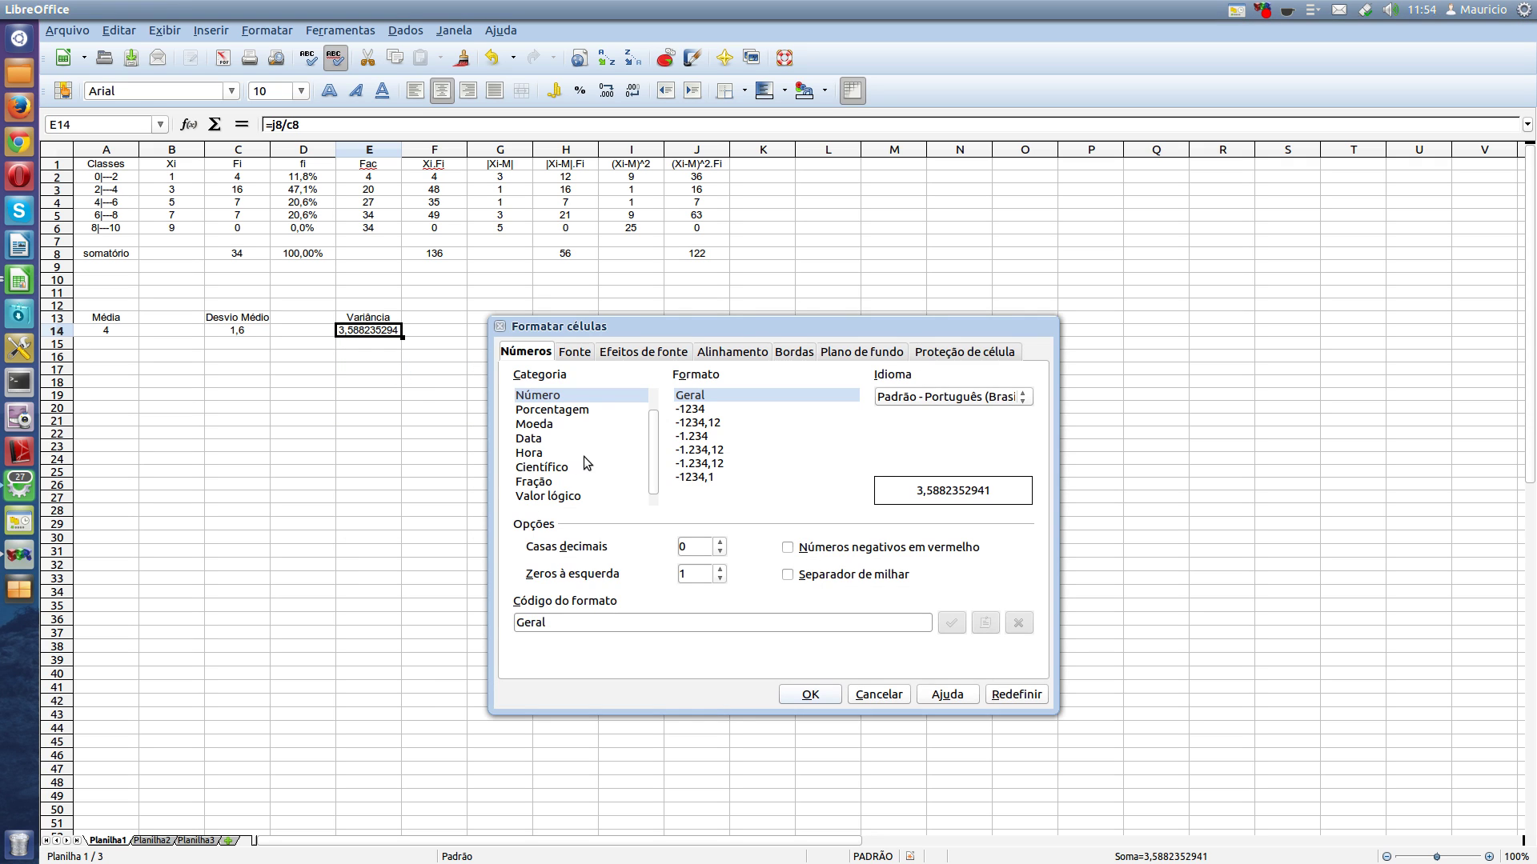
pyautogui.click(719, 543)
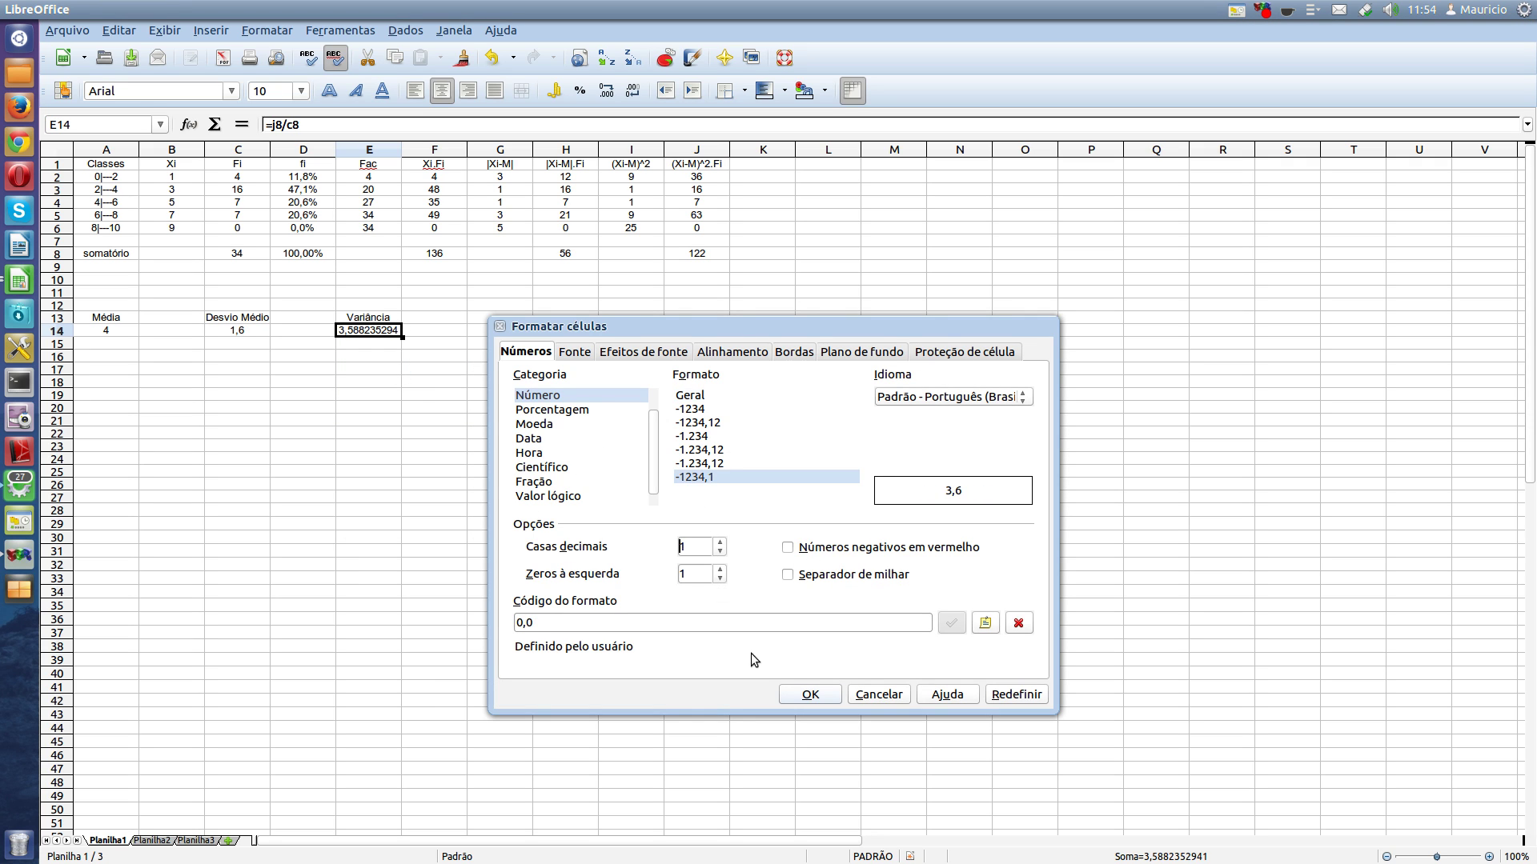
pyautogui.click(807, 693)
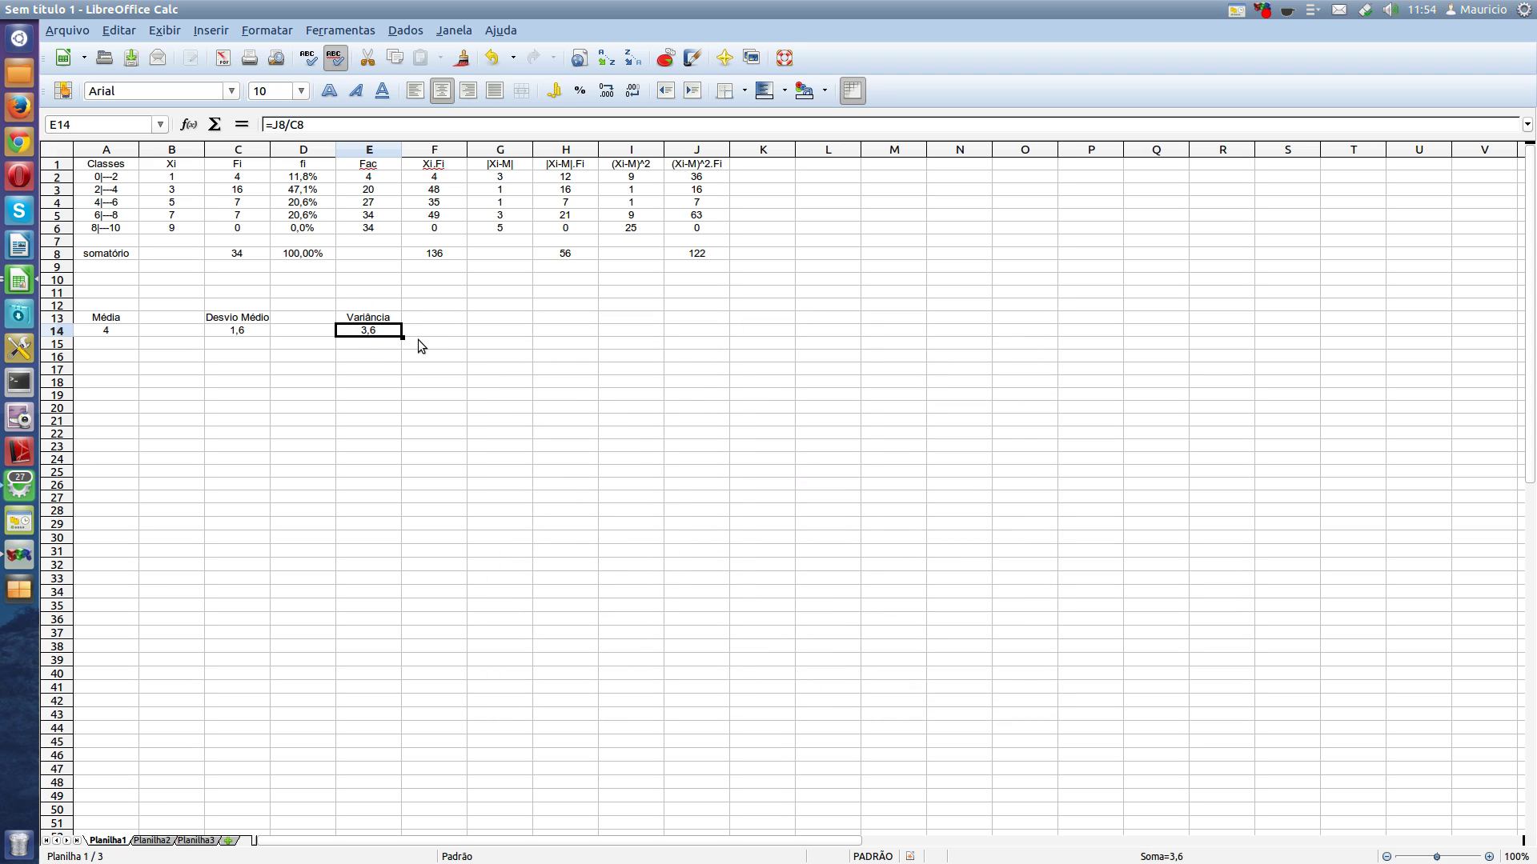
# - Label cell G13 as Desvio Padrão and start a formula in cell G14 with an equals sign
pyautogui.click(481, 320)
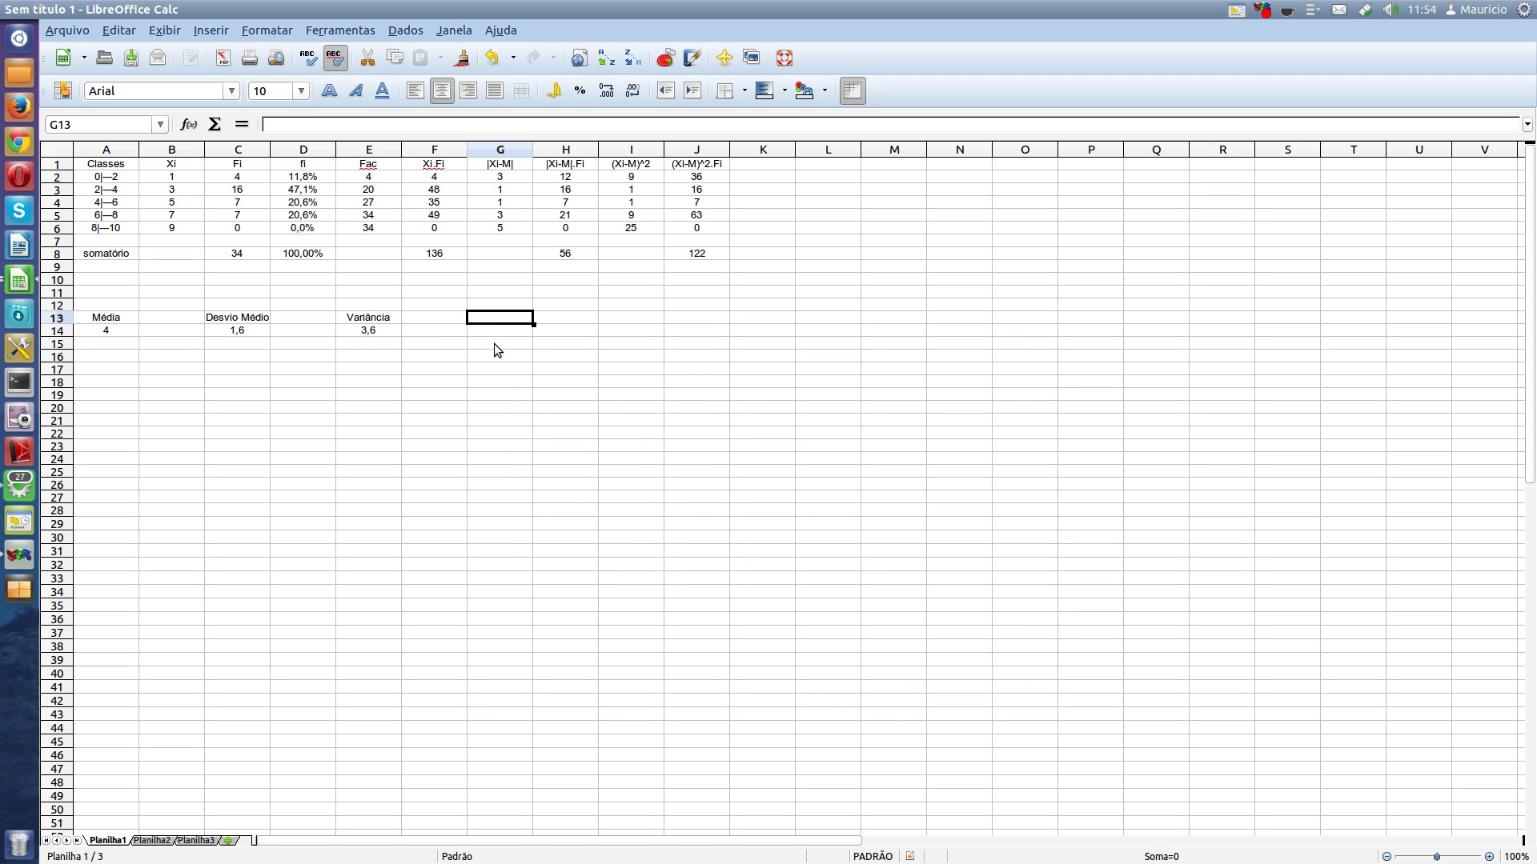
pyautogui.write('Desvio ')
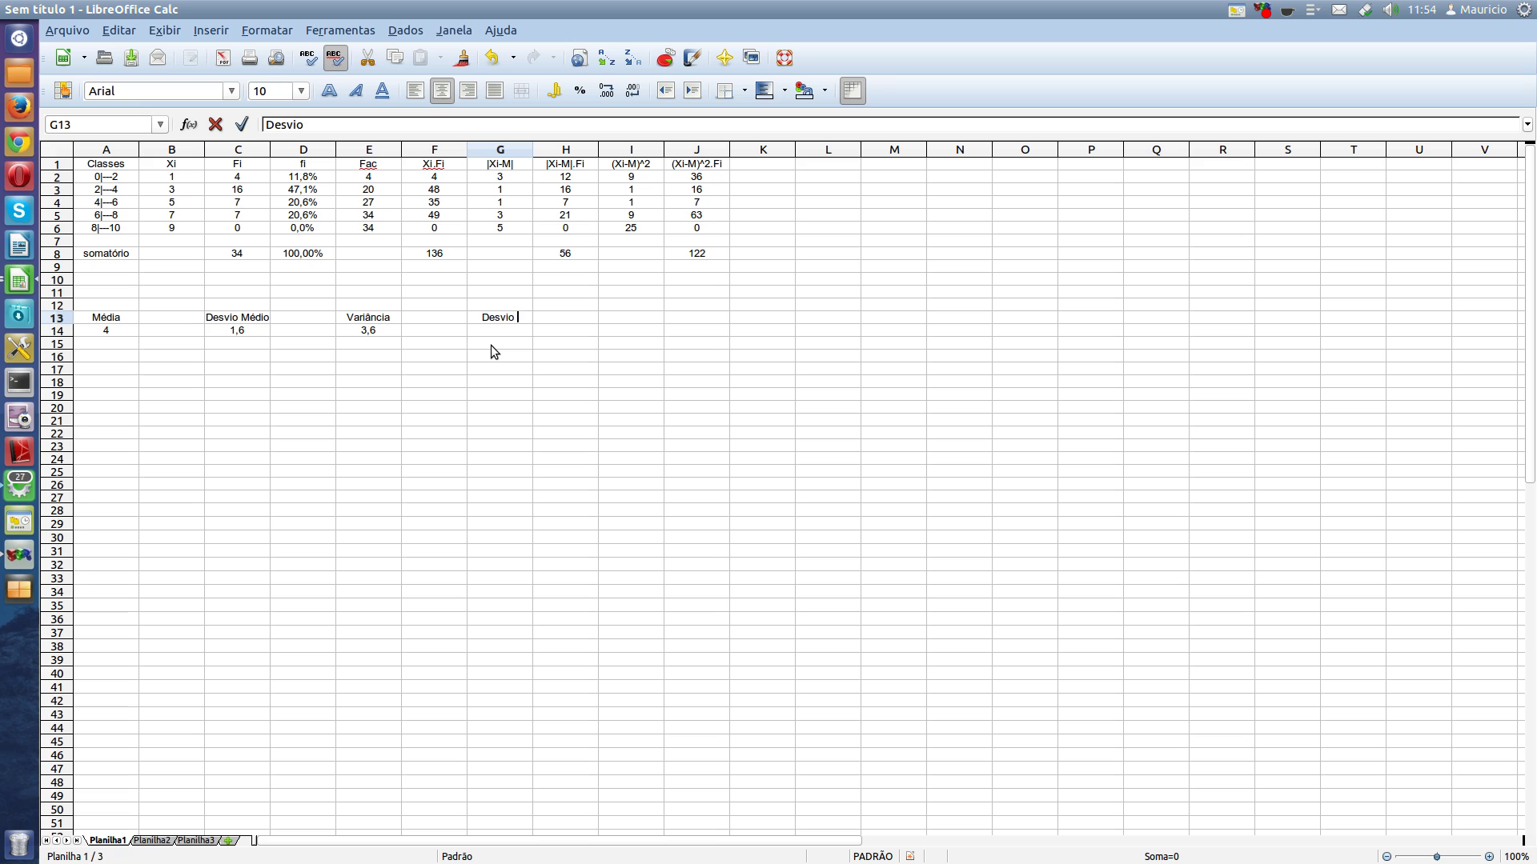
pyautogui.write('Padrão')
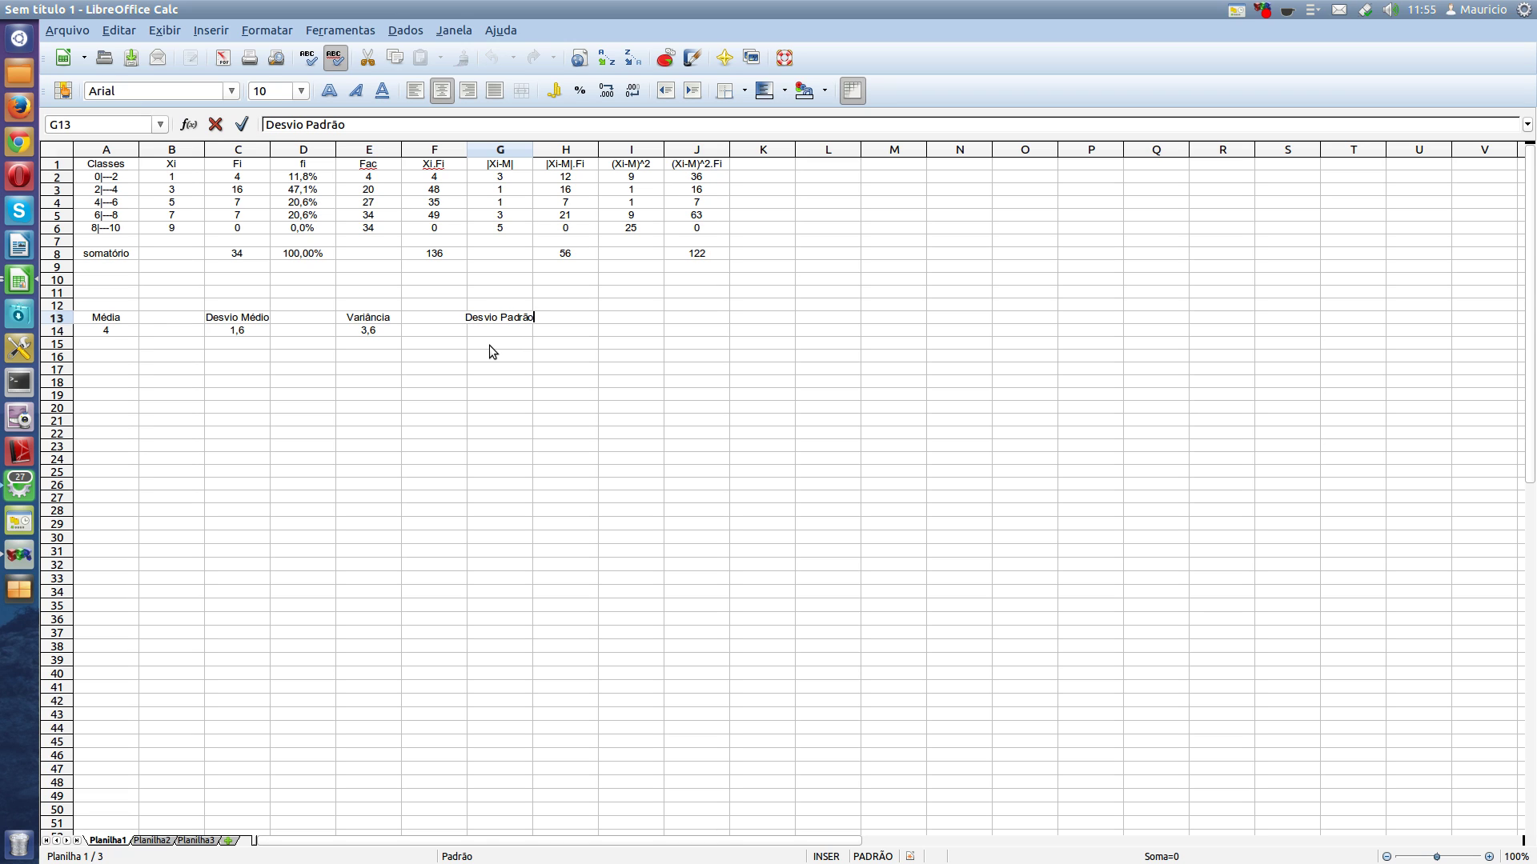
pyautogui.click(495, 330)
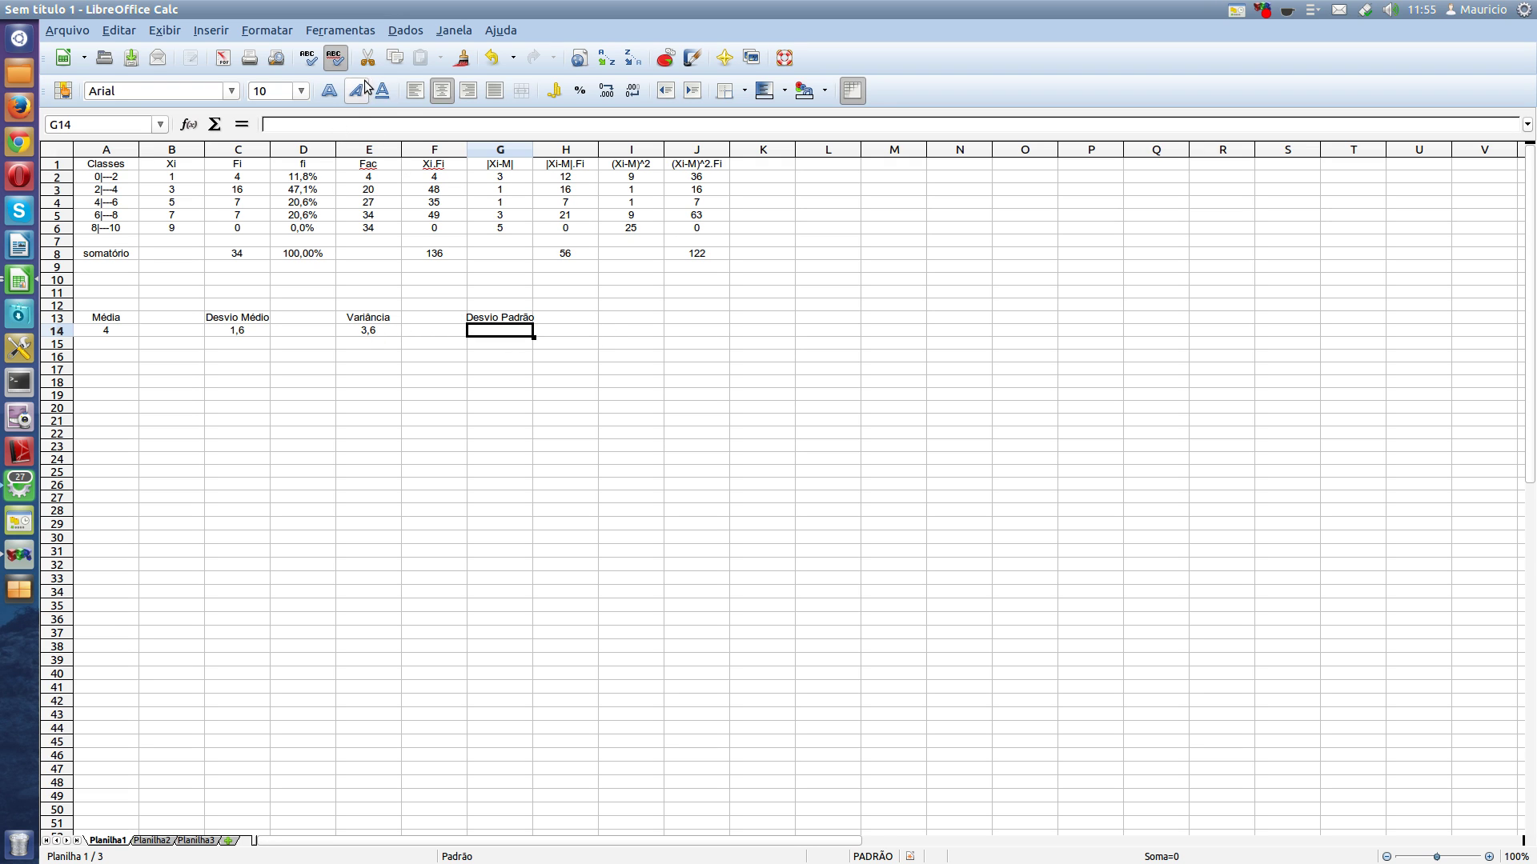
pyautogui.click(346, 125)
pyautogui.write('=')
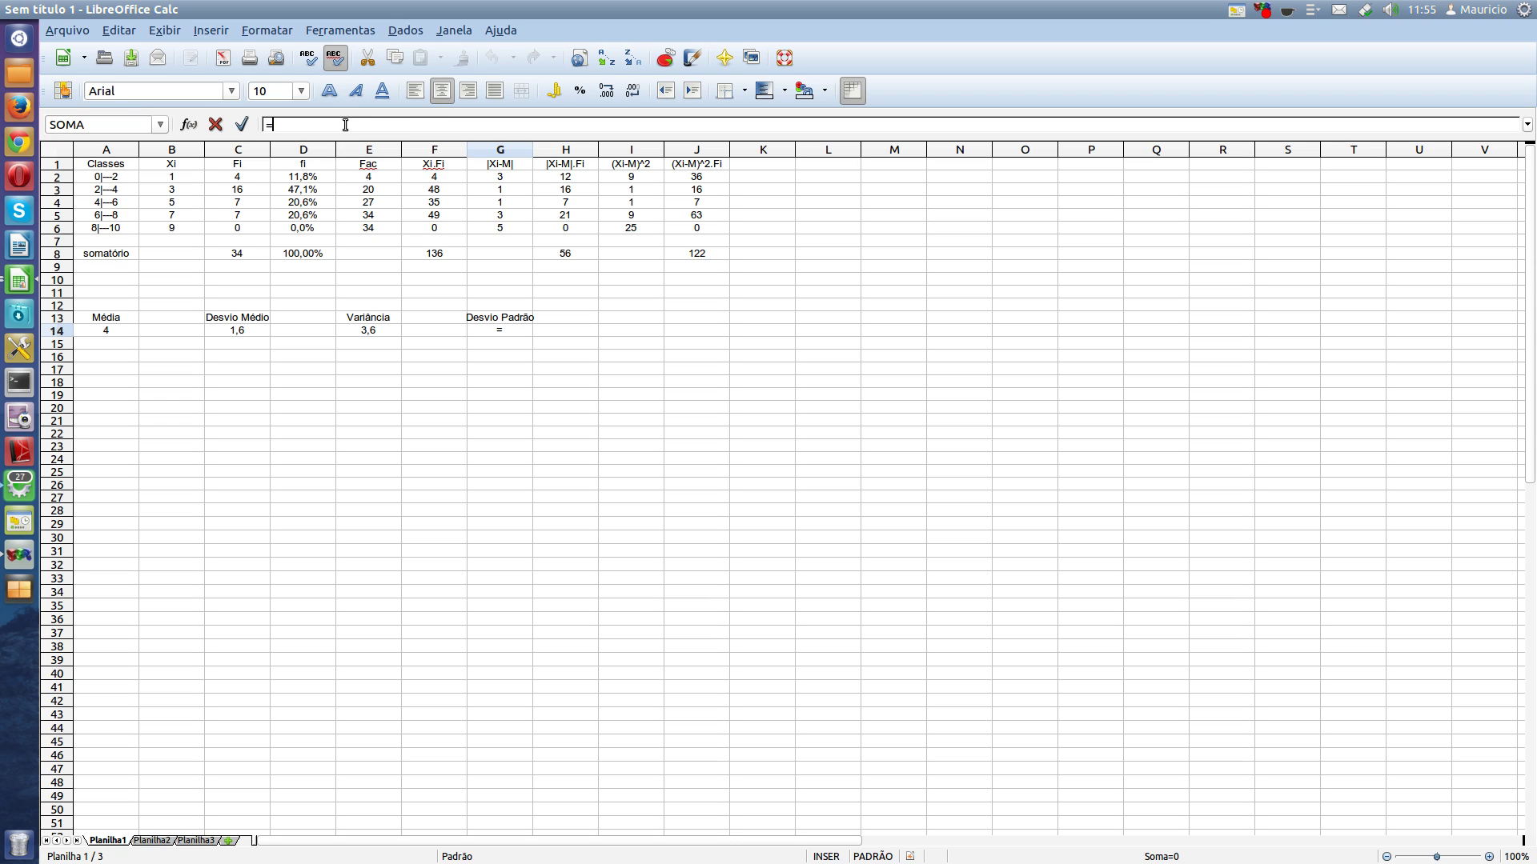
pyautogui.write('raiz(')
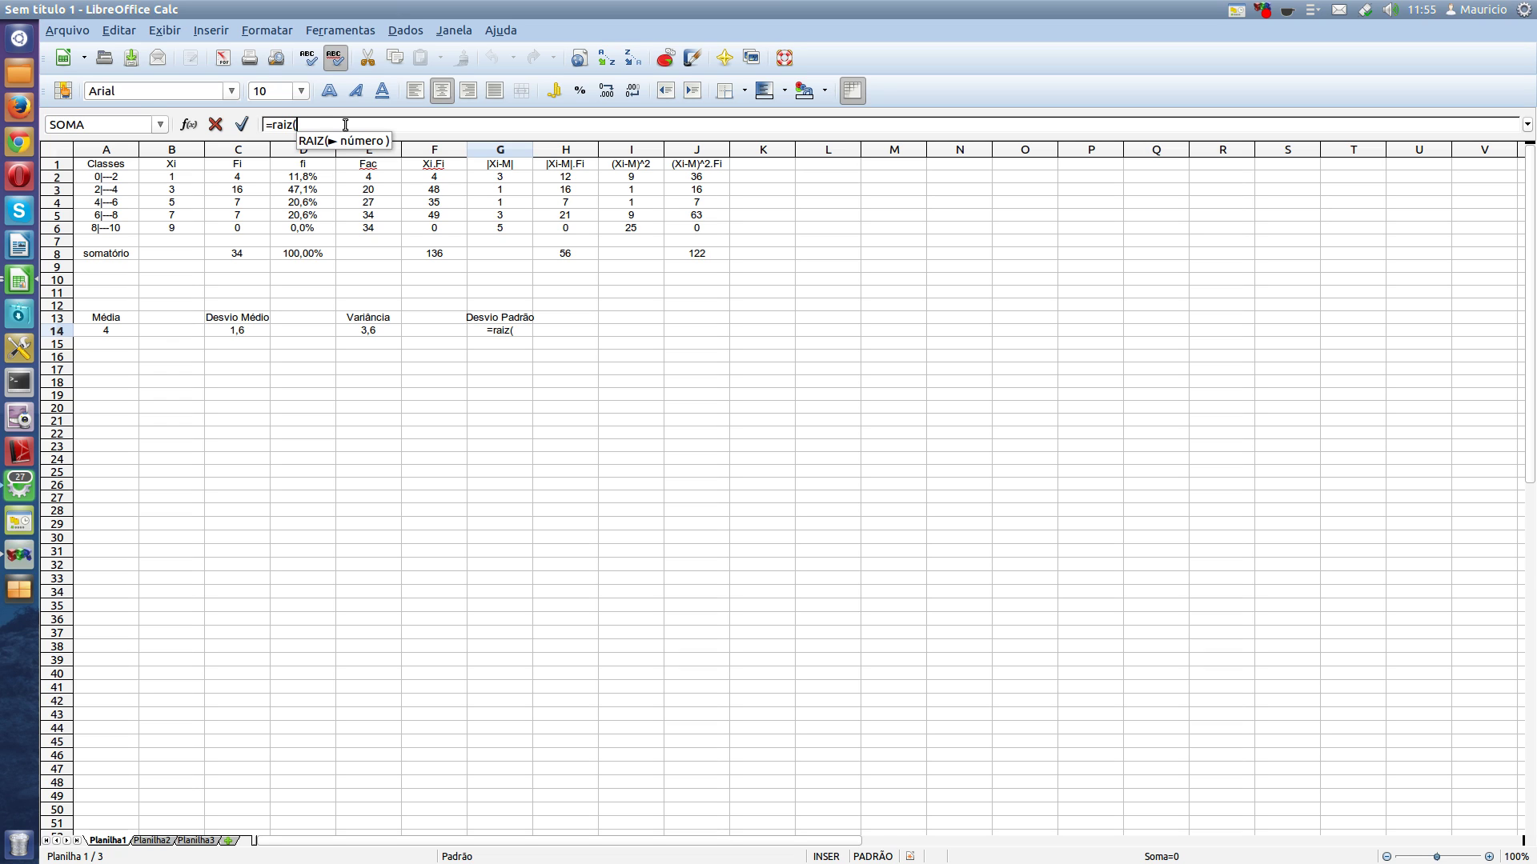
pyautogui.press('BackSpace')
pyautogui.press('BackSpace')
pyautogui.press('BackSpace')
pyautogui.press('BackSpace')
pyautogui.press('BackSpace')
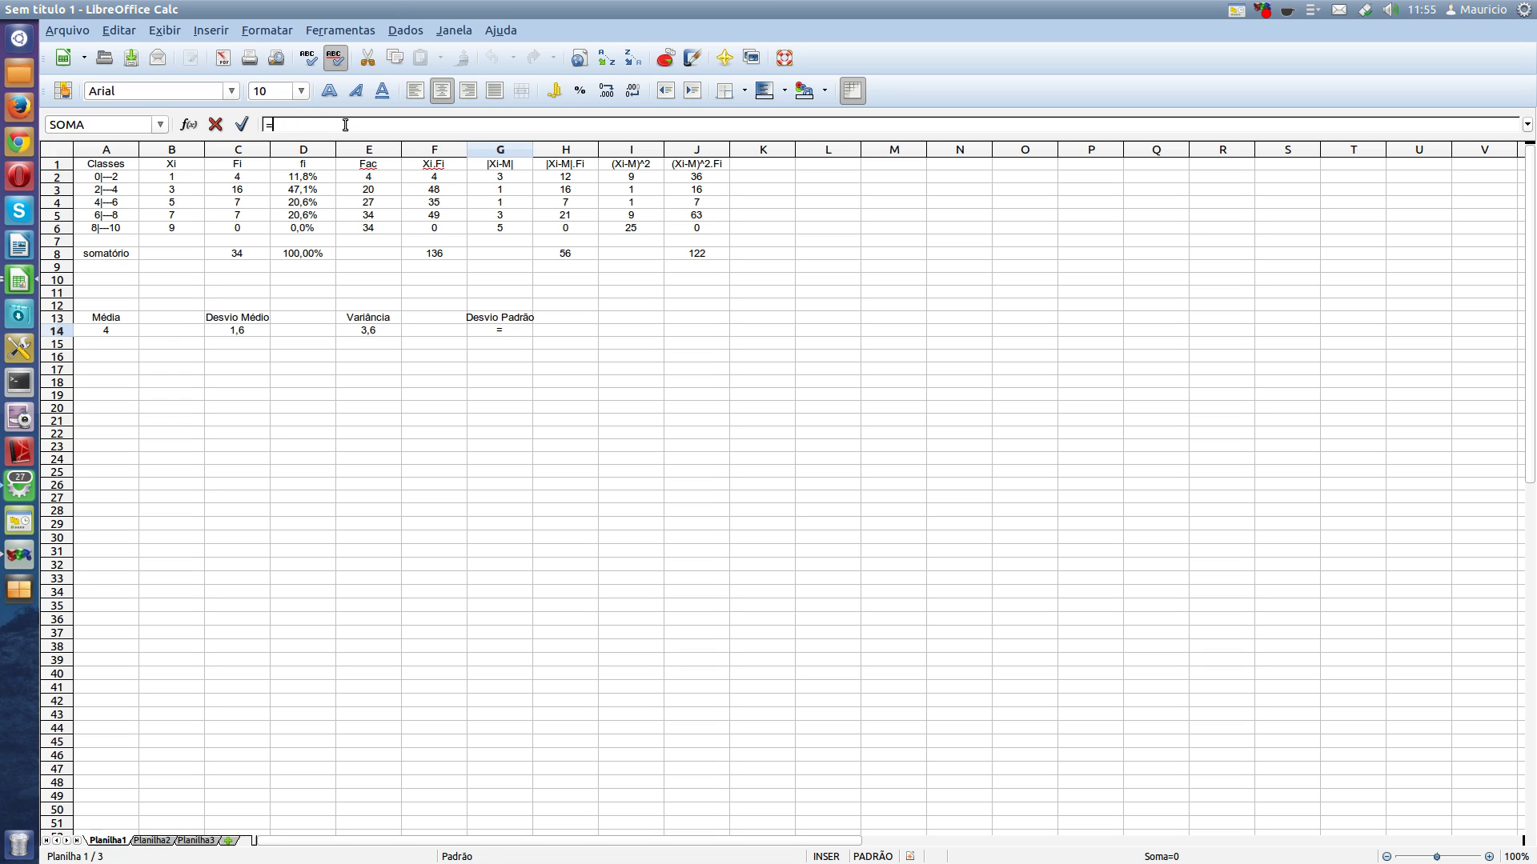
# - Complete the standard deviation formula in cell G14 as =raiz(e14), the square root of the variance
pyautogui.write('raiz(')
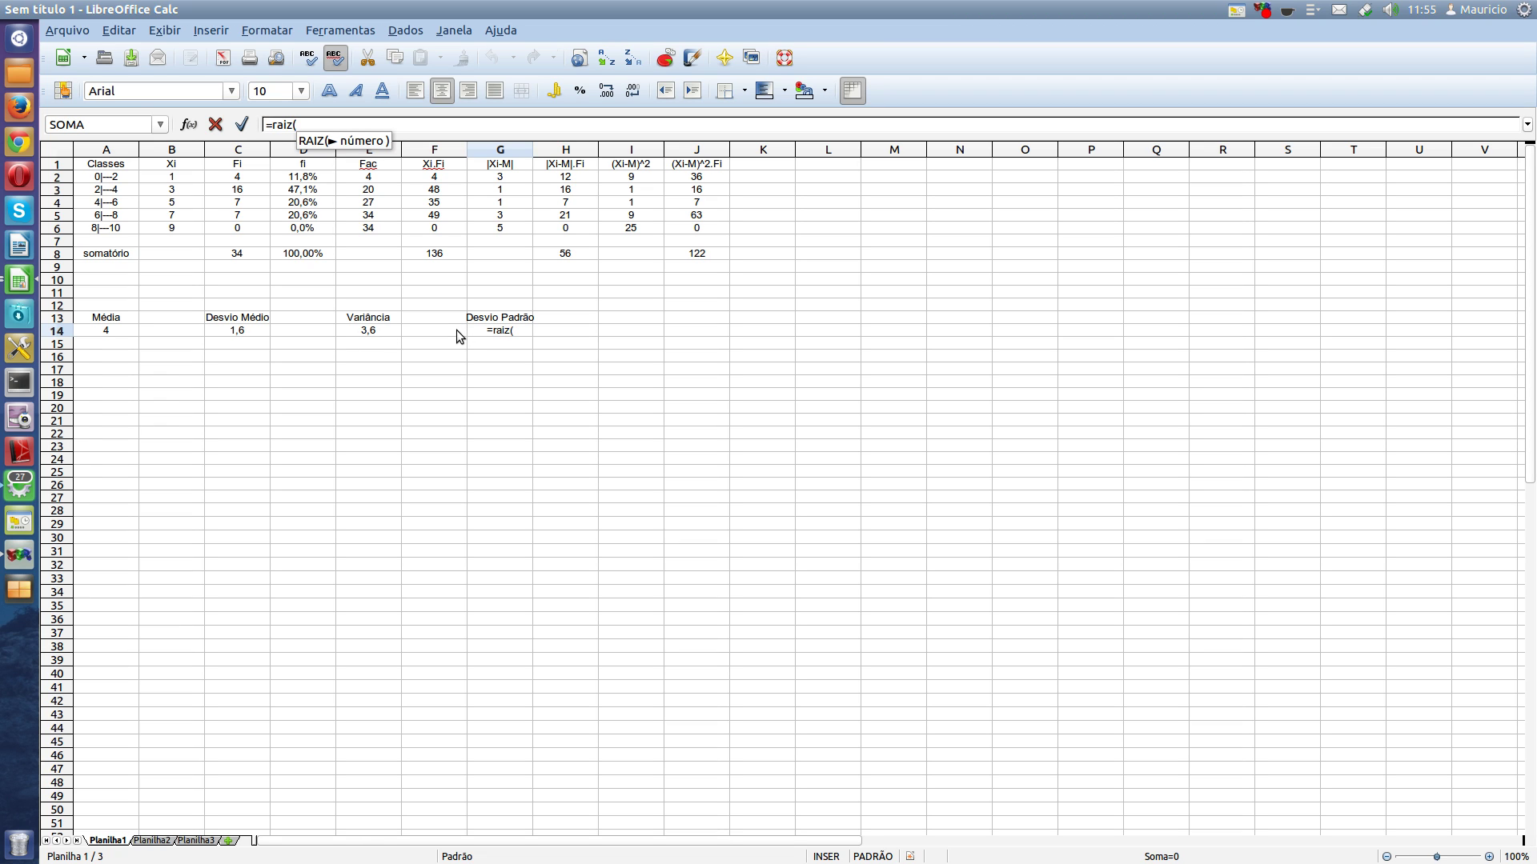
pyautogui.write('e14)')
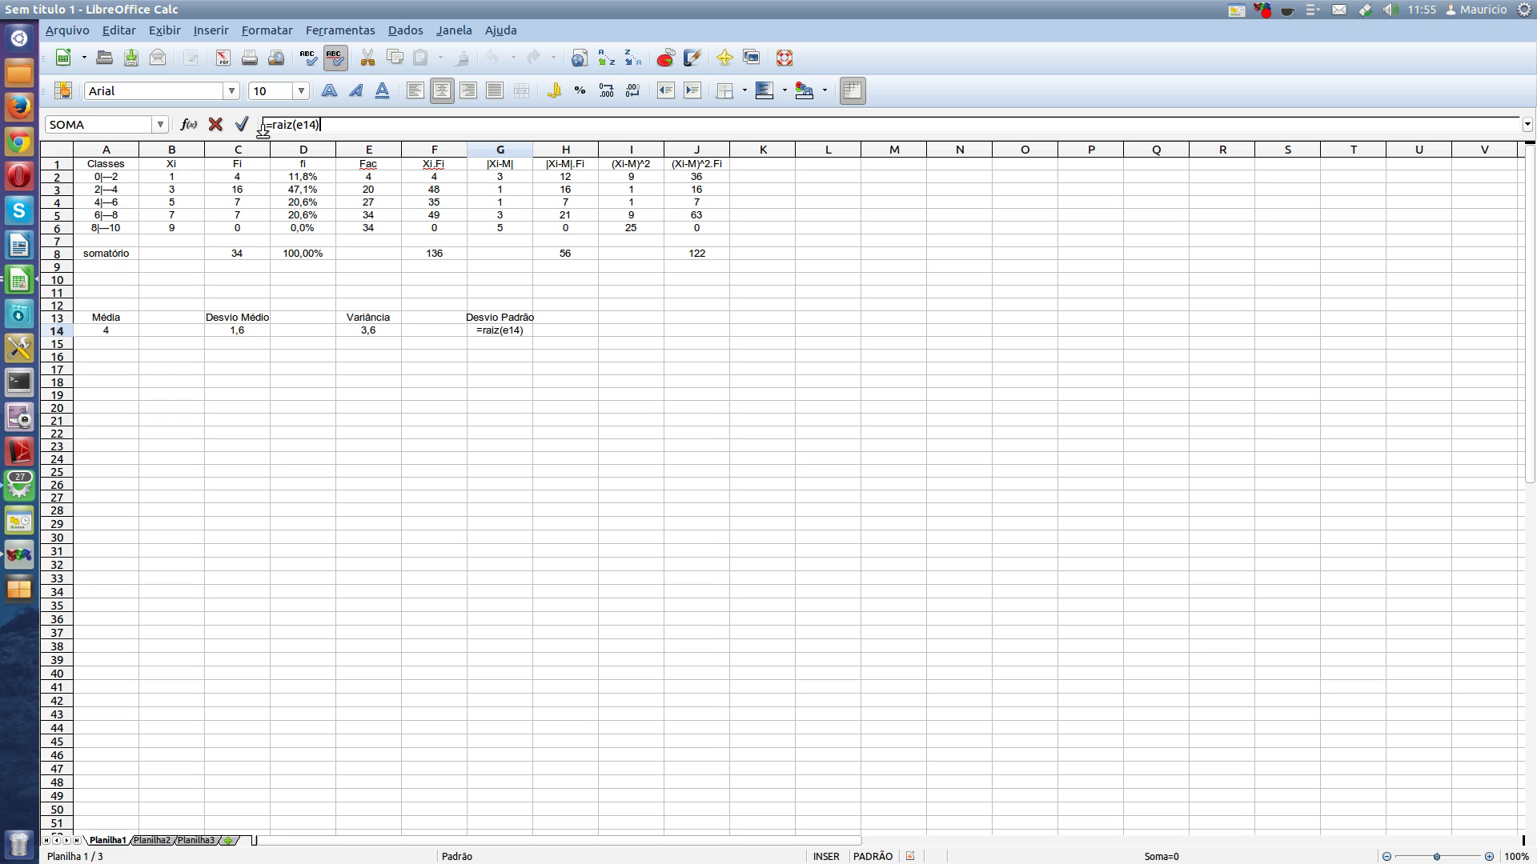
pyautogui.click(242, 124)
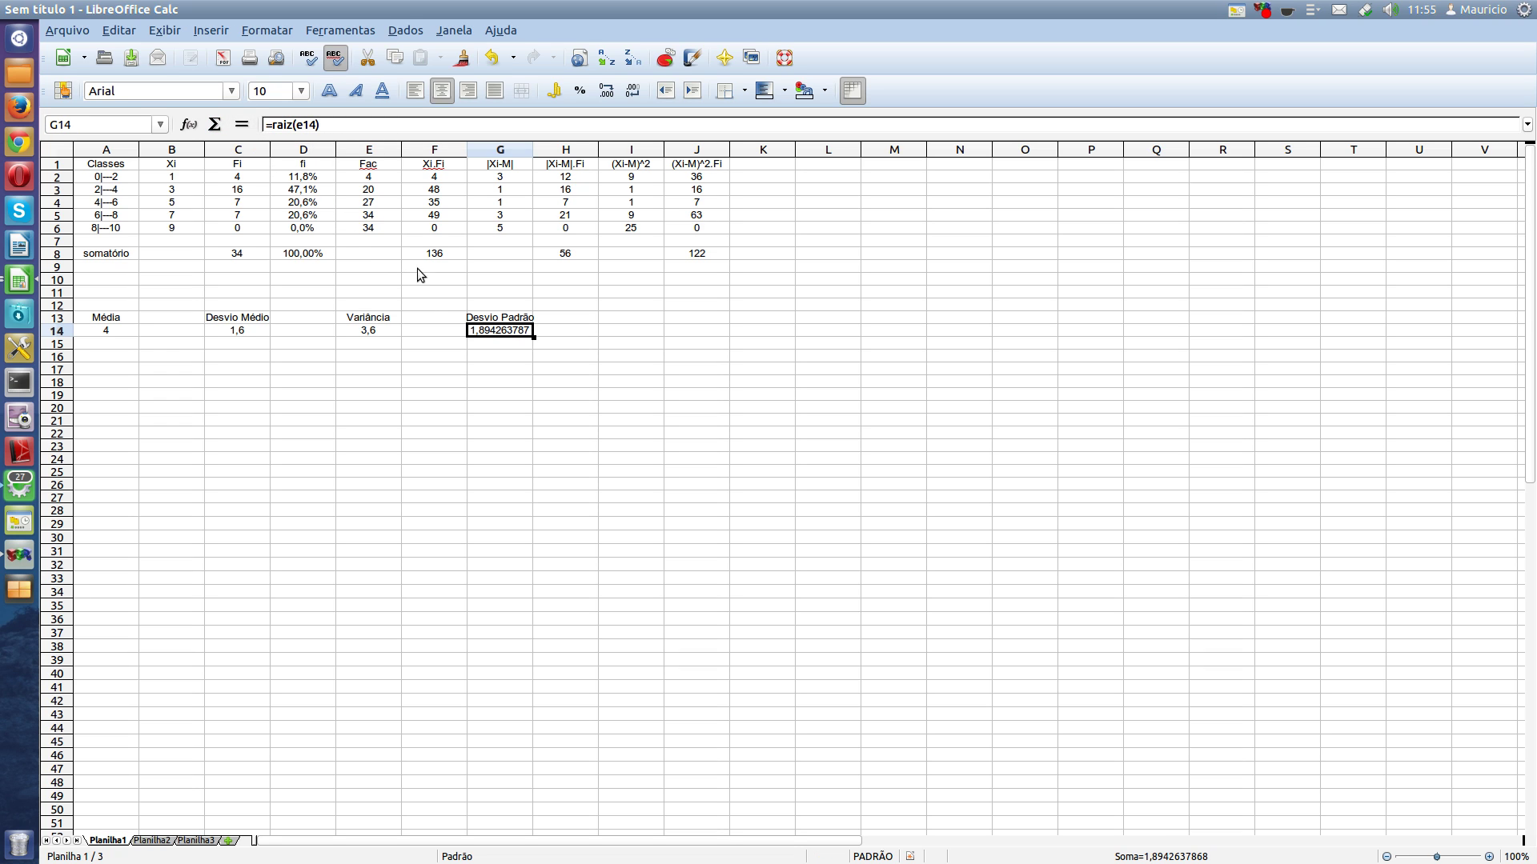
# - Format the standard deviation in cell G14 to show one decimal place
pyautogui.rightClick(483, 333)
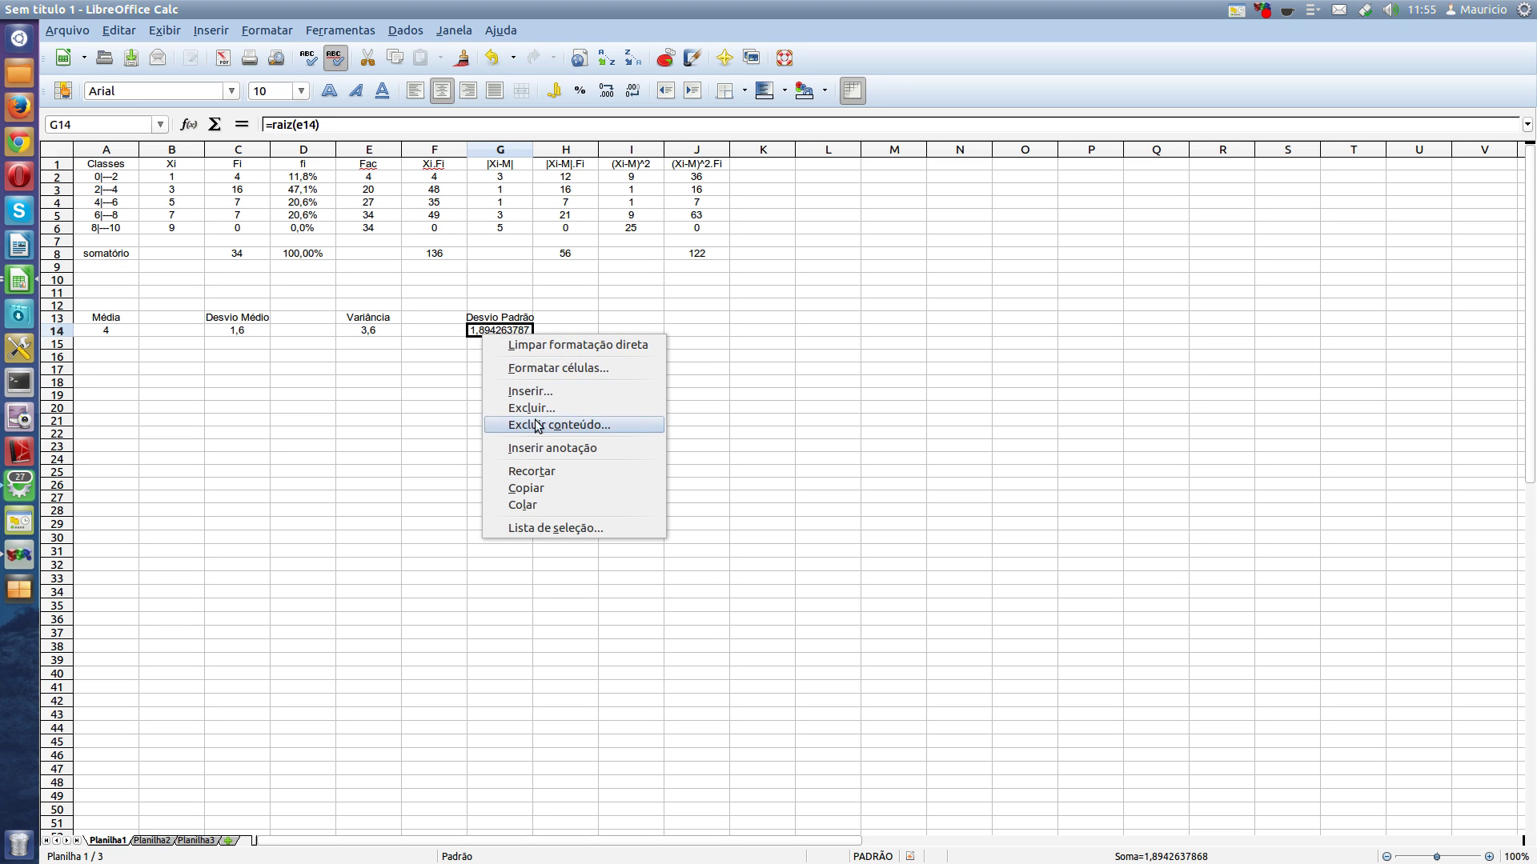
pyautogui.click(532, 367)
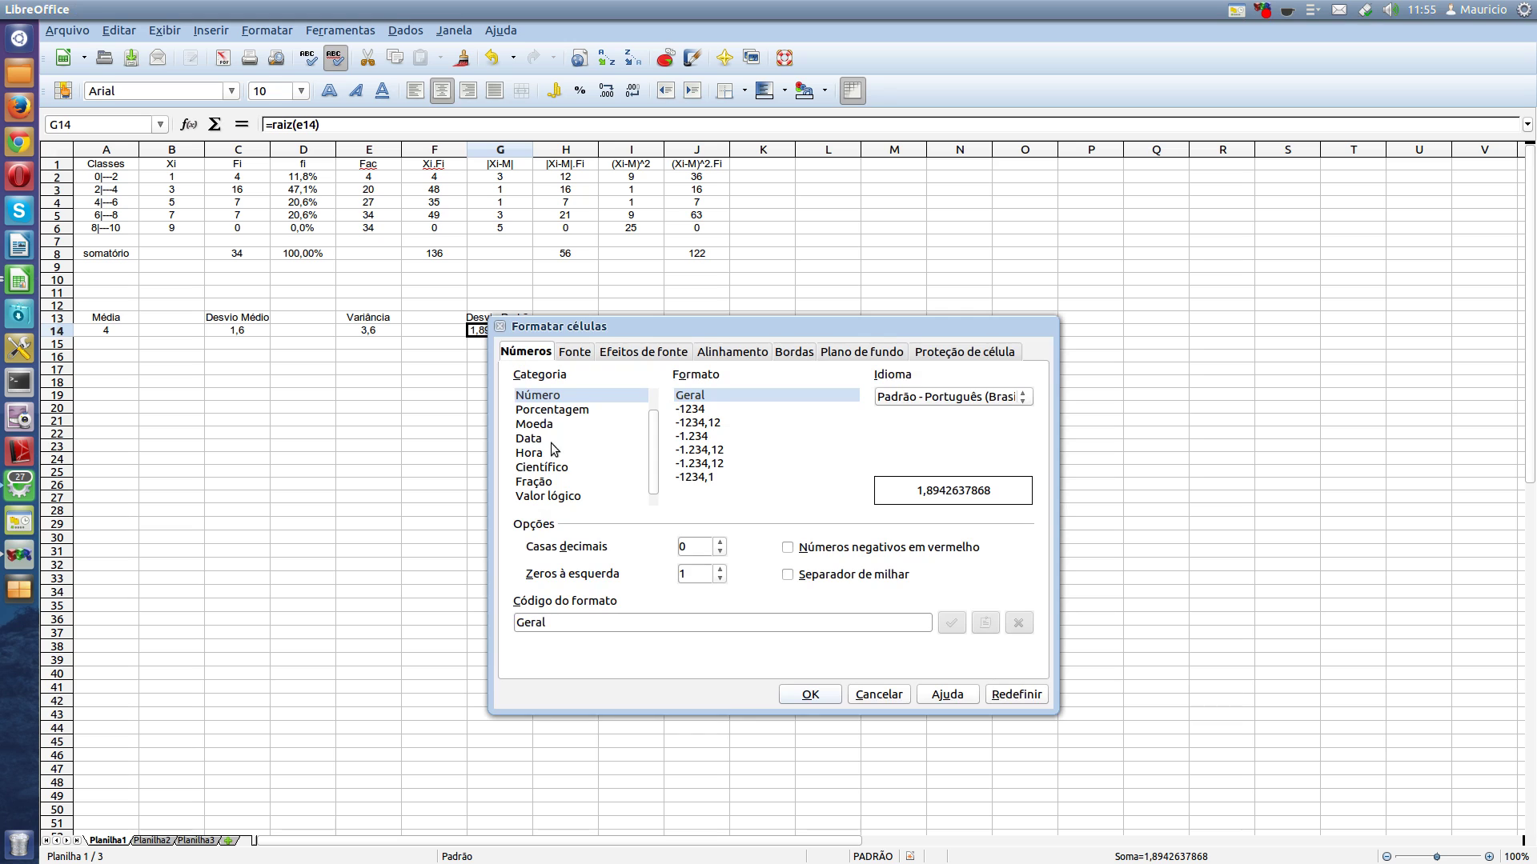
pyautogui.click(719, 544)
pyautogui.click(796, 694)
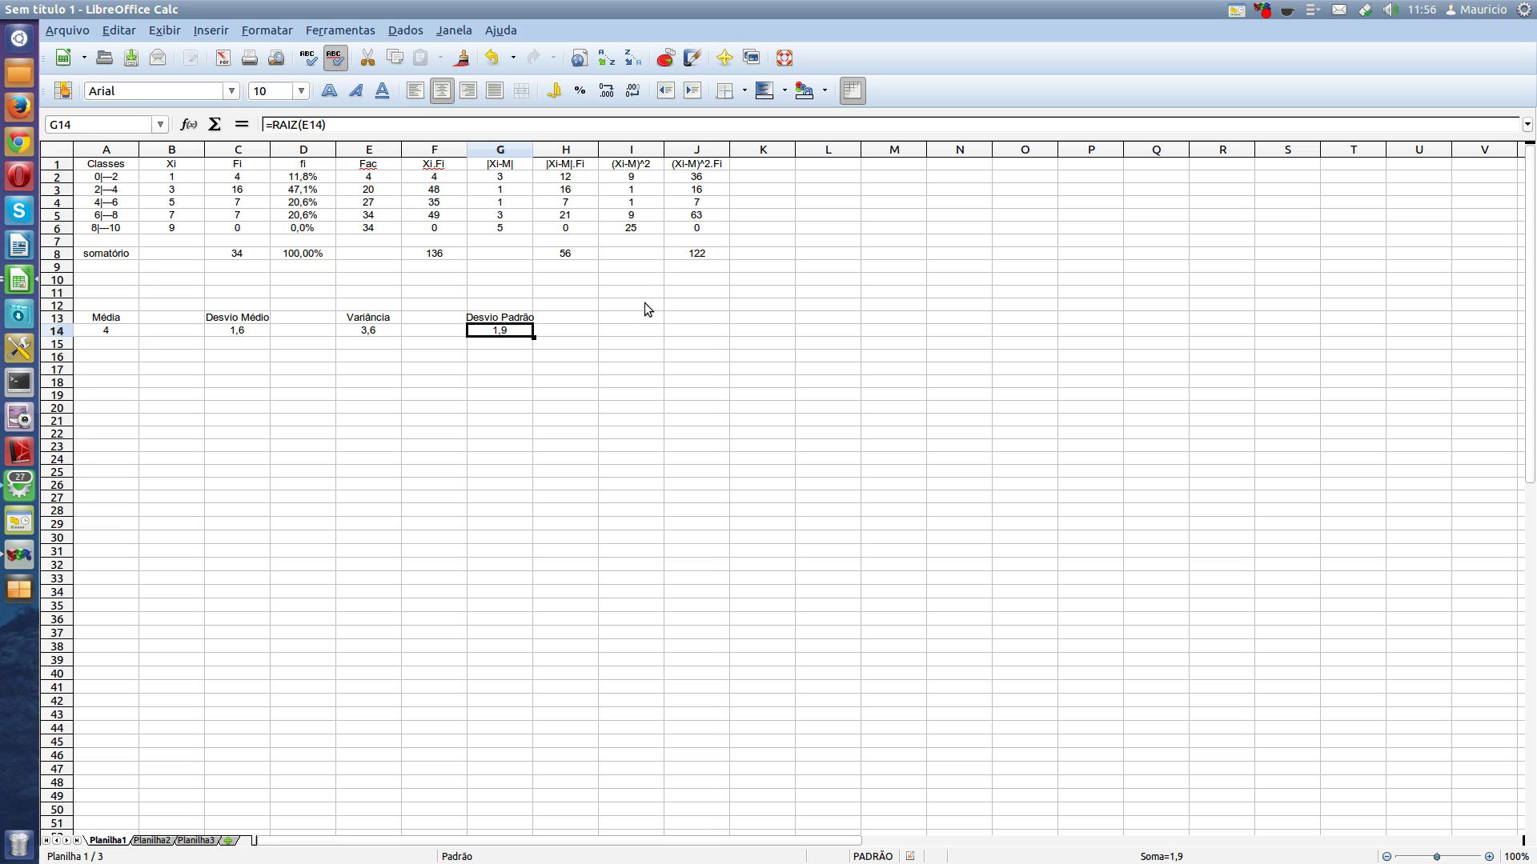
# - Label cell I13 as Mediana
pyautogui.click(626, 320)
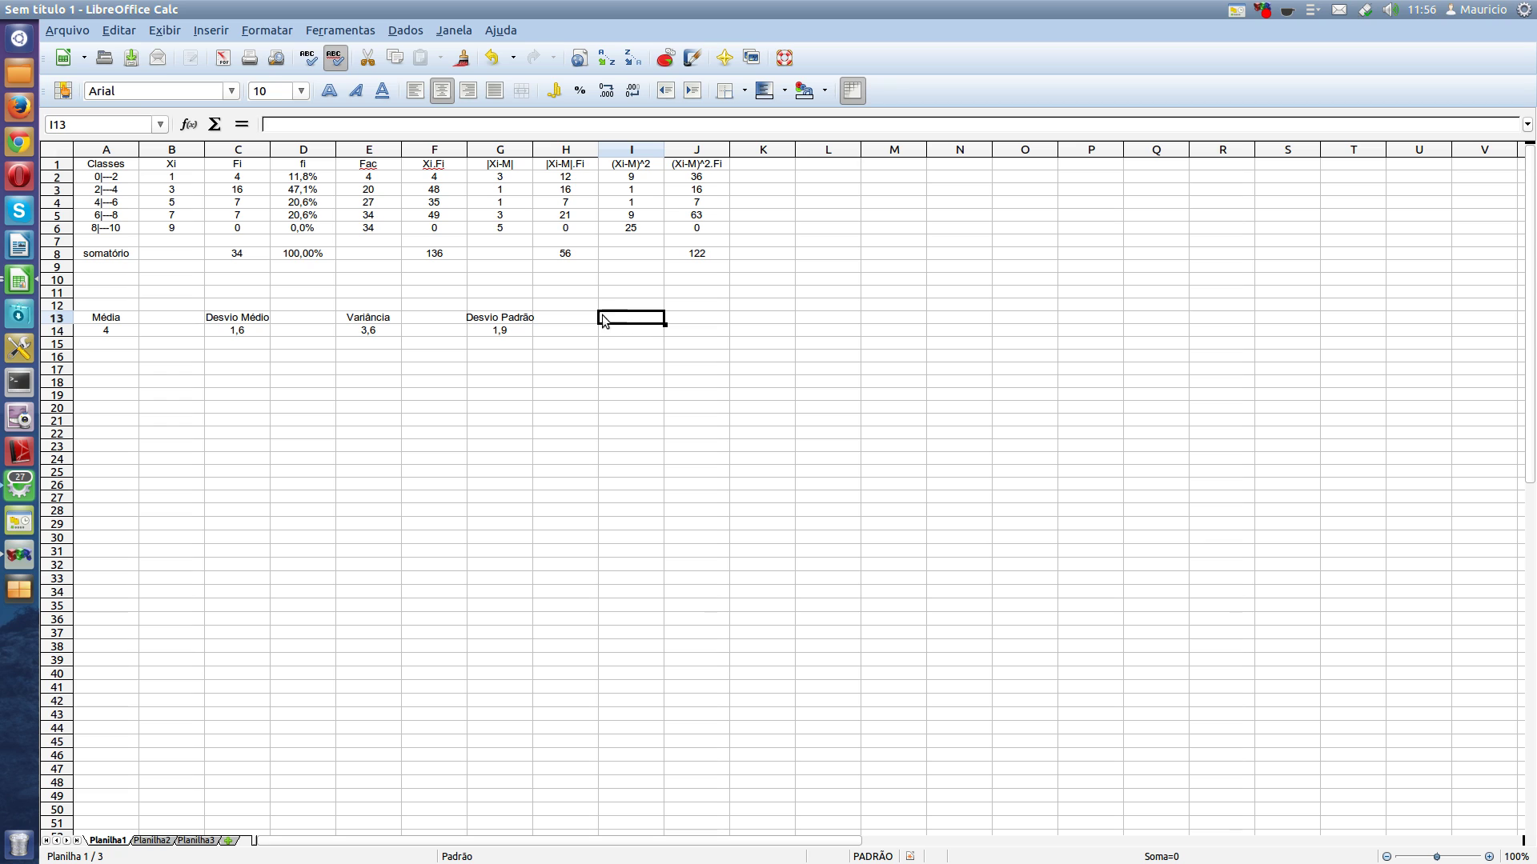
pyautogui.click(284, 122)
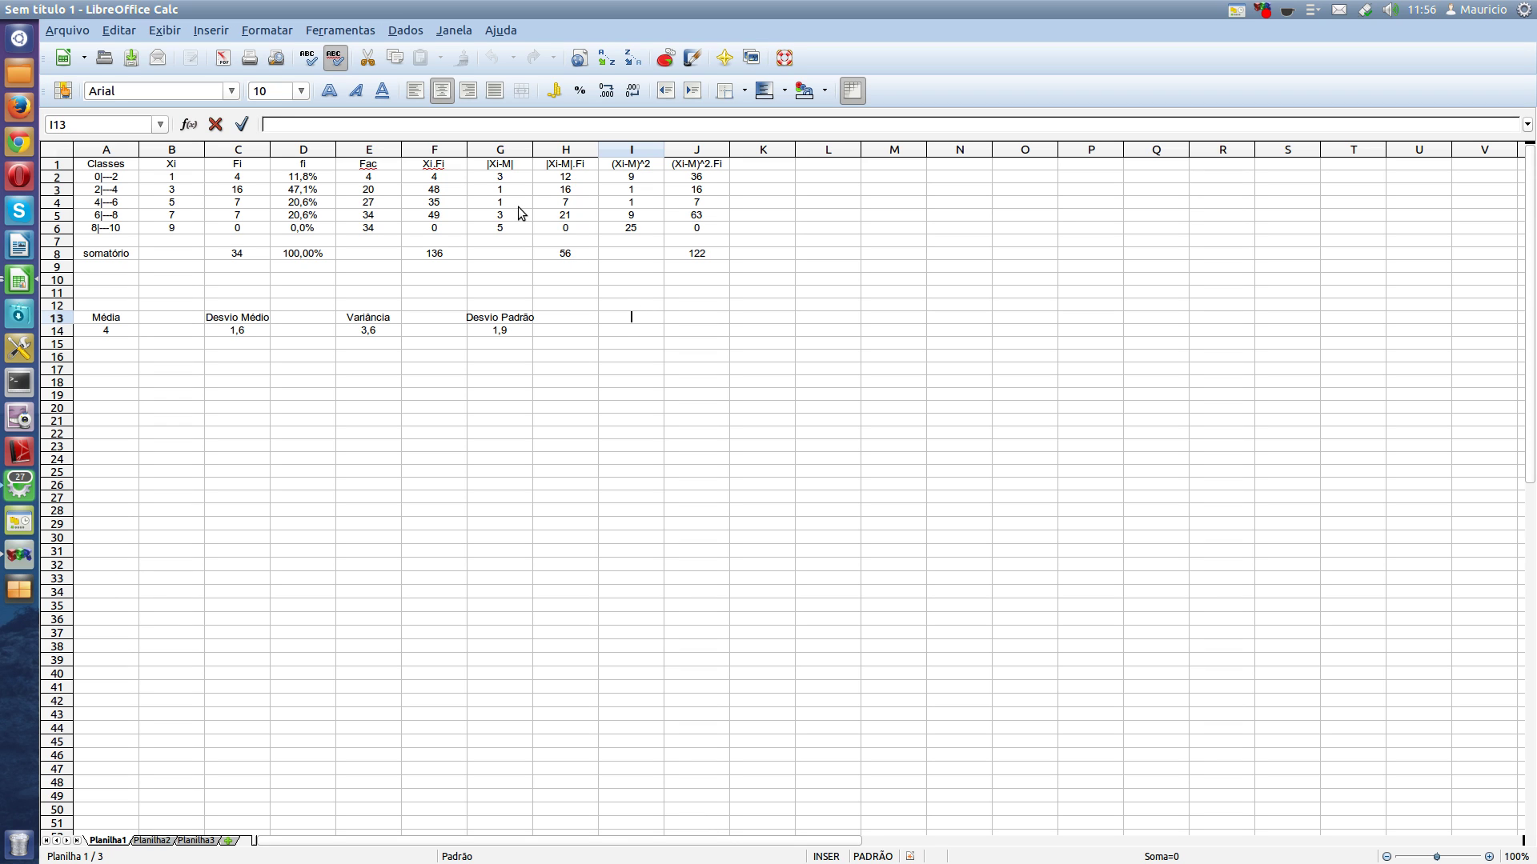
pyautogui.write('Mediana')
pyautogui.press('Return')
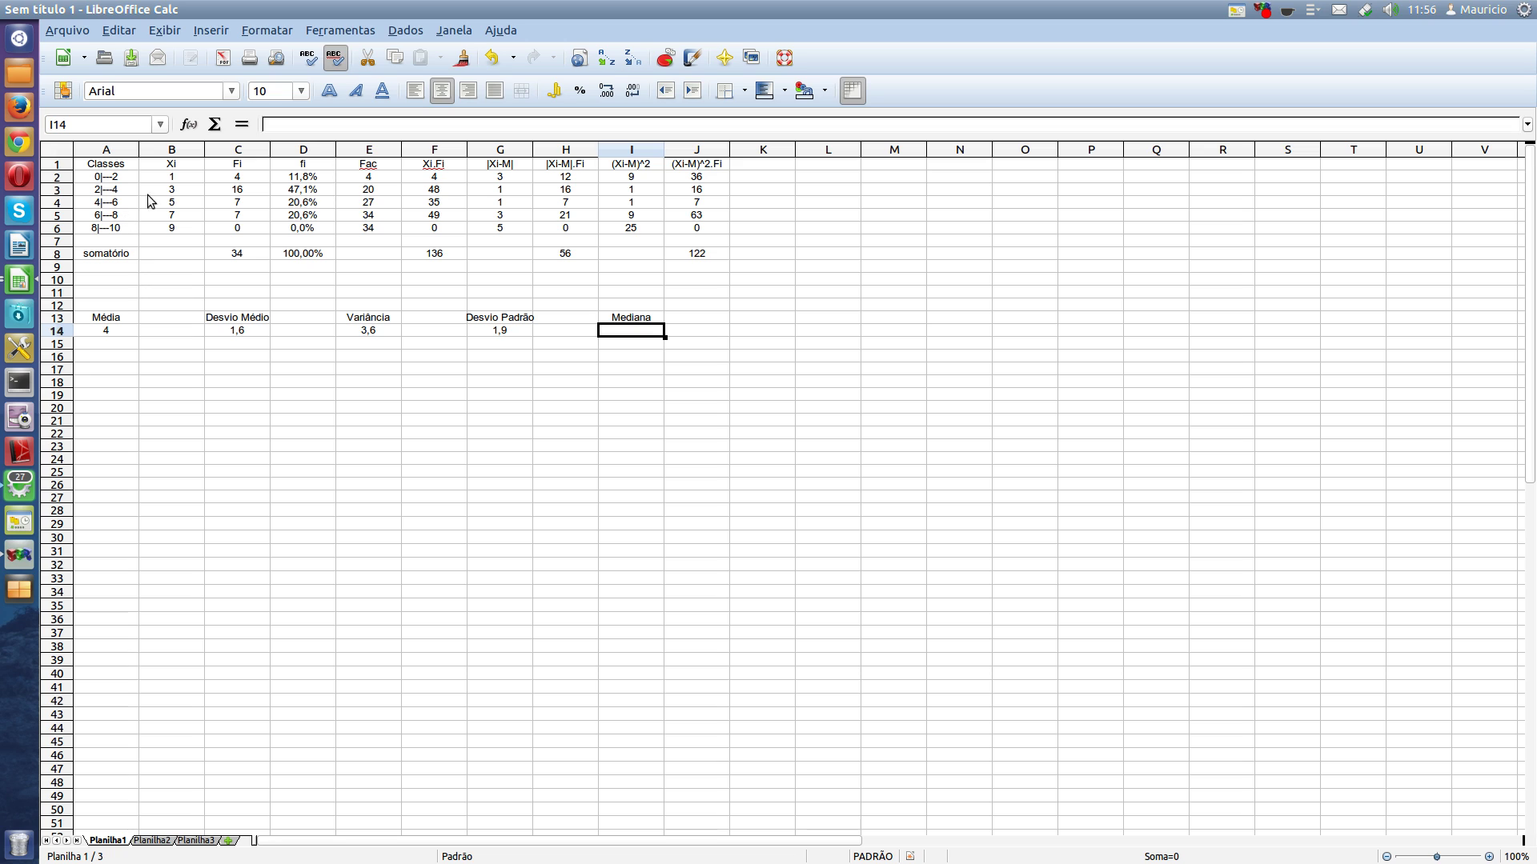
# - Begin the median expression in cell I14 as 2+(c8/2-e2, using the lower limit of the 2|---4 class
pyautogui.click(369, 191)
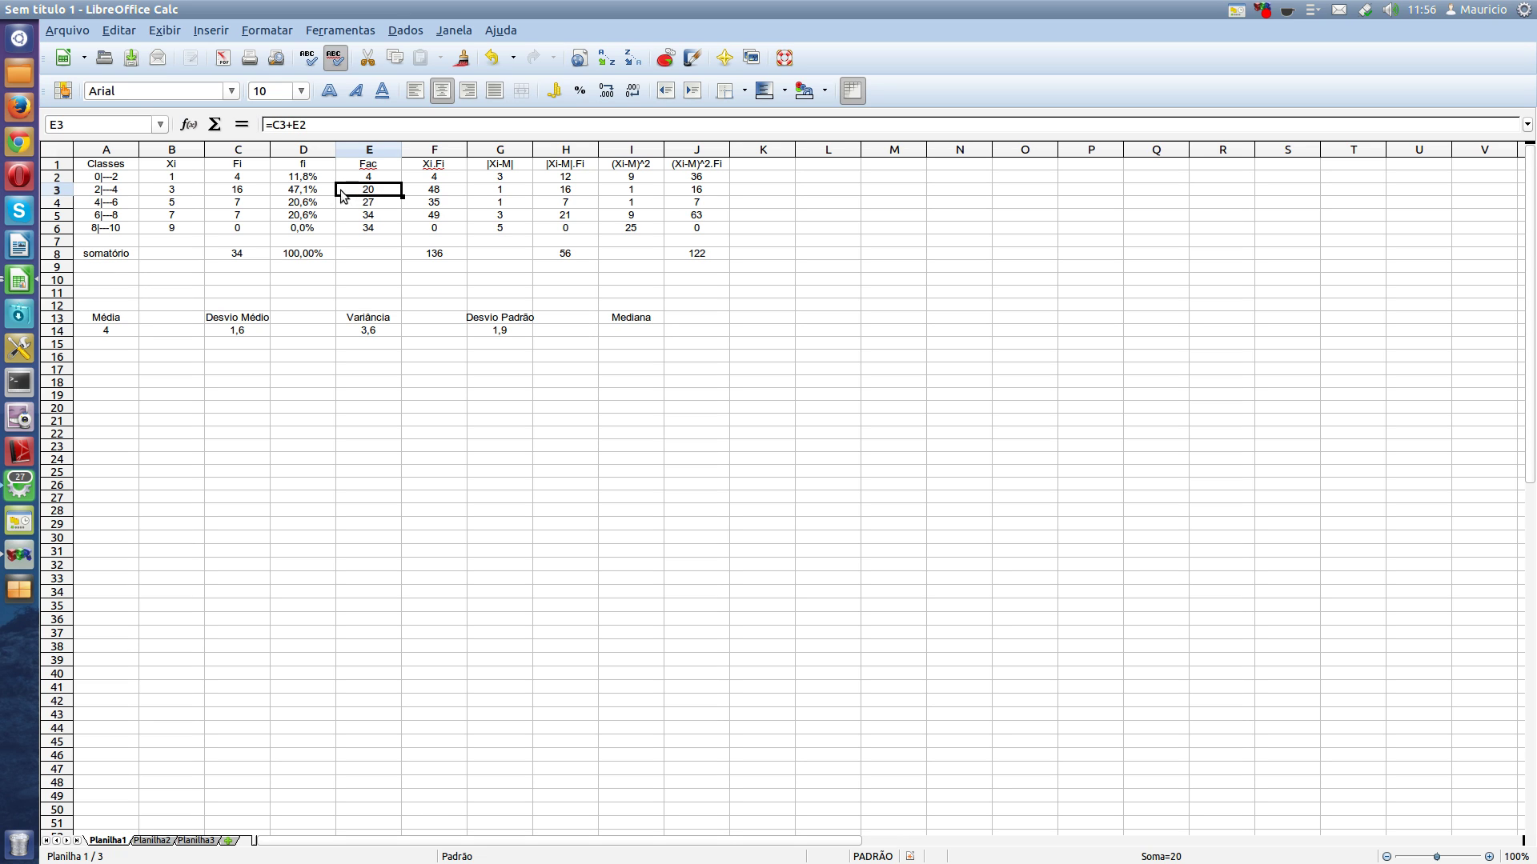
pyautogui.click(122, 191)
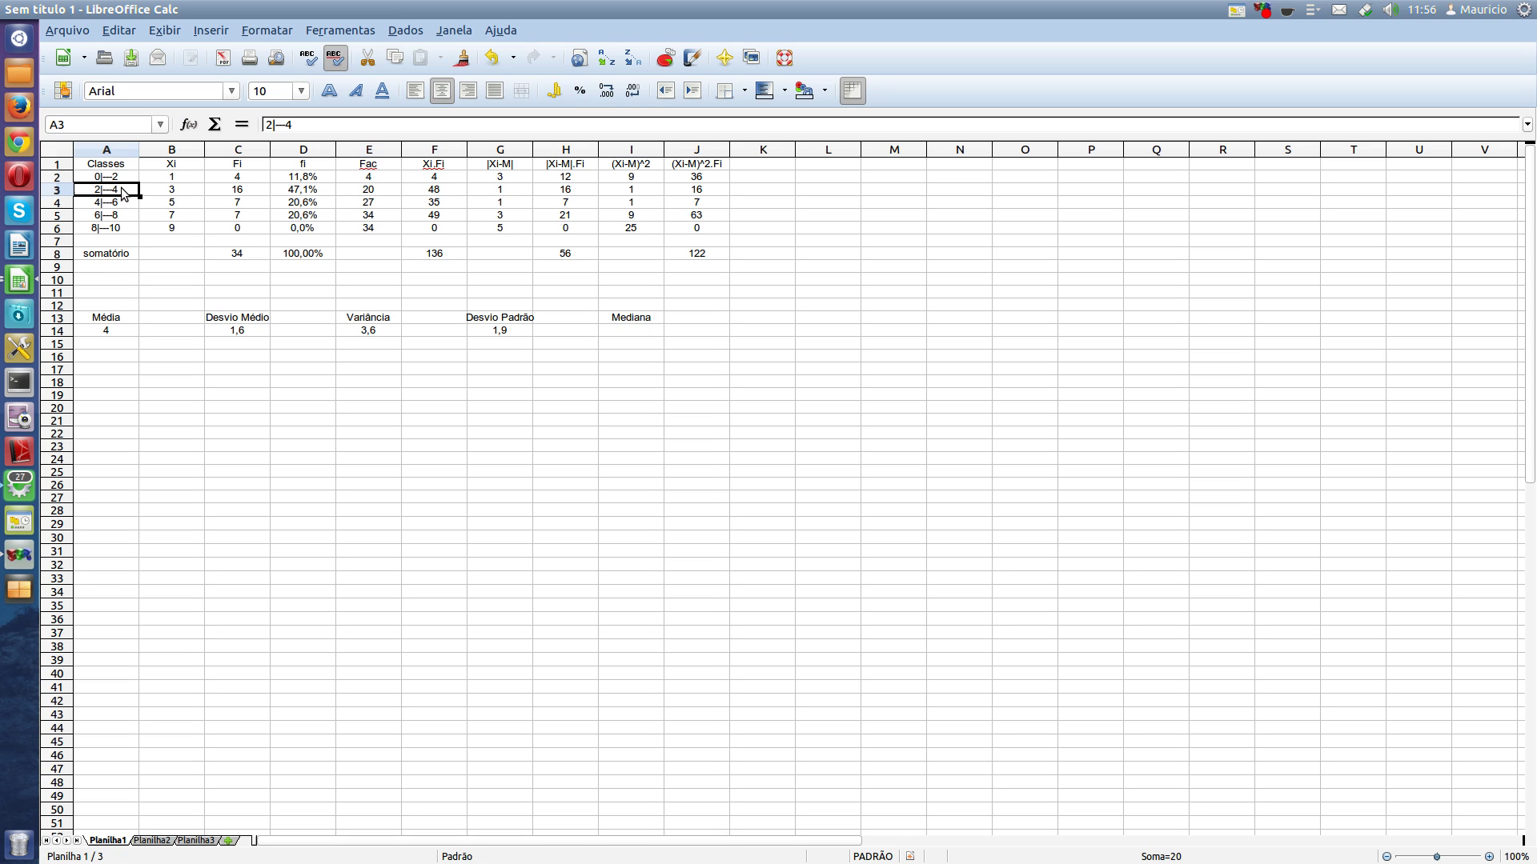
pyautogui.click(604, 329)
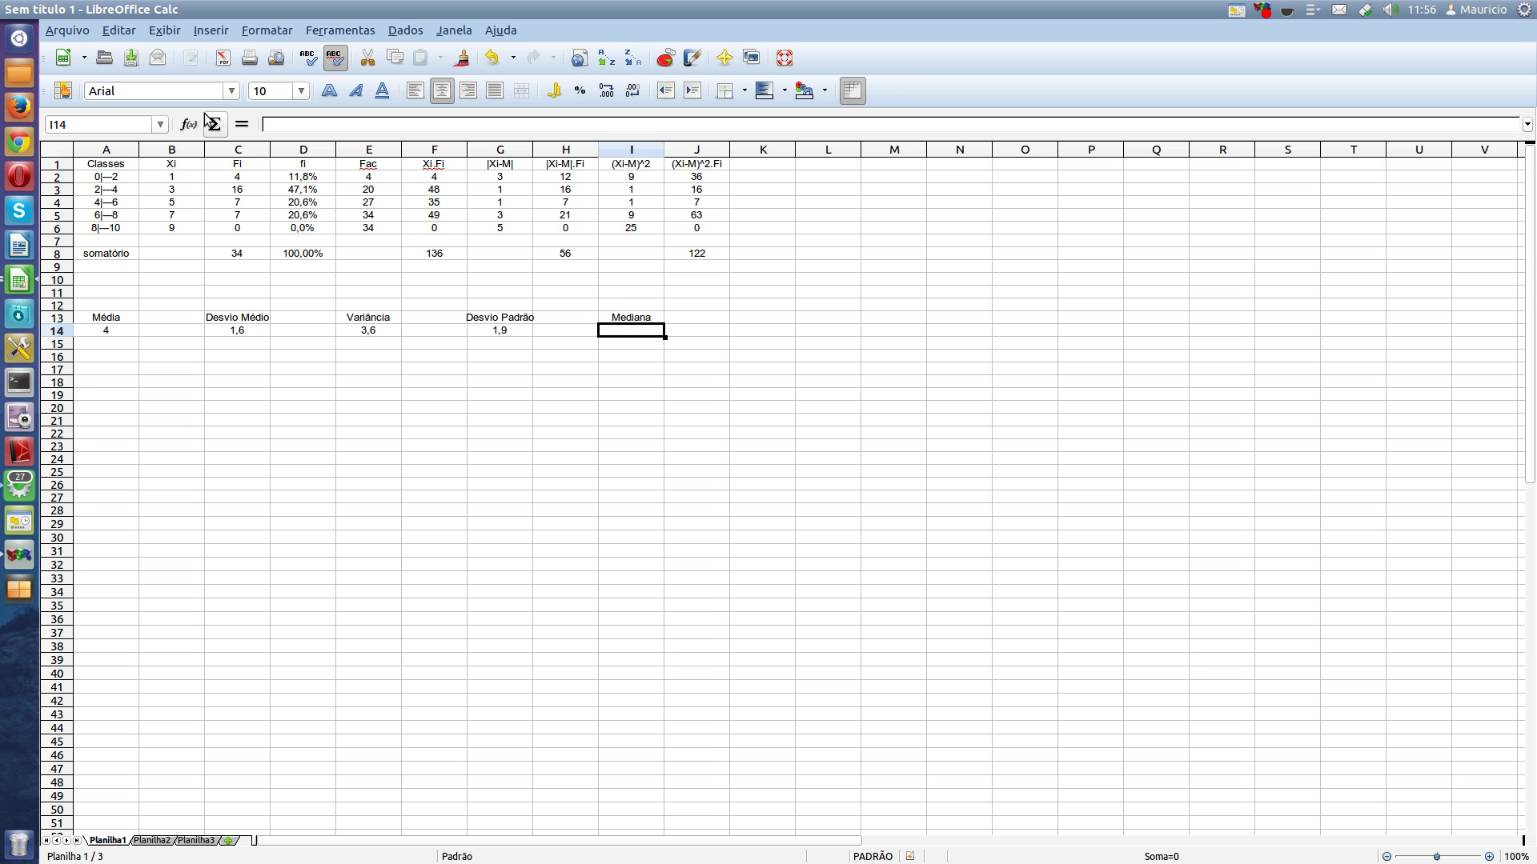
pyautogui.click(286, 125)
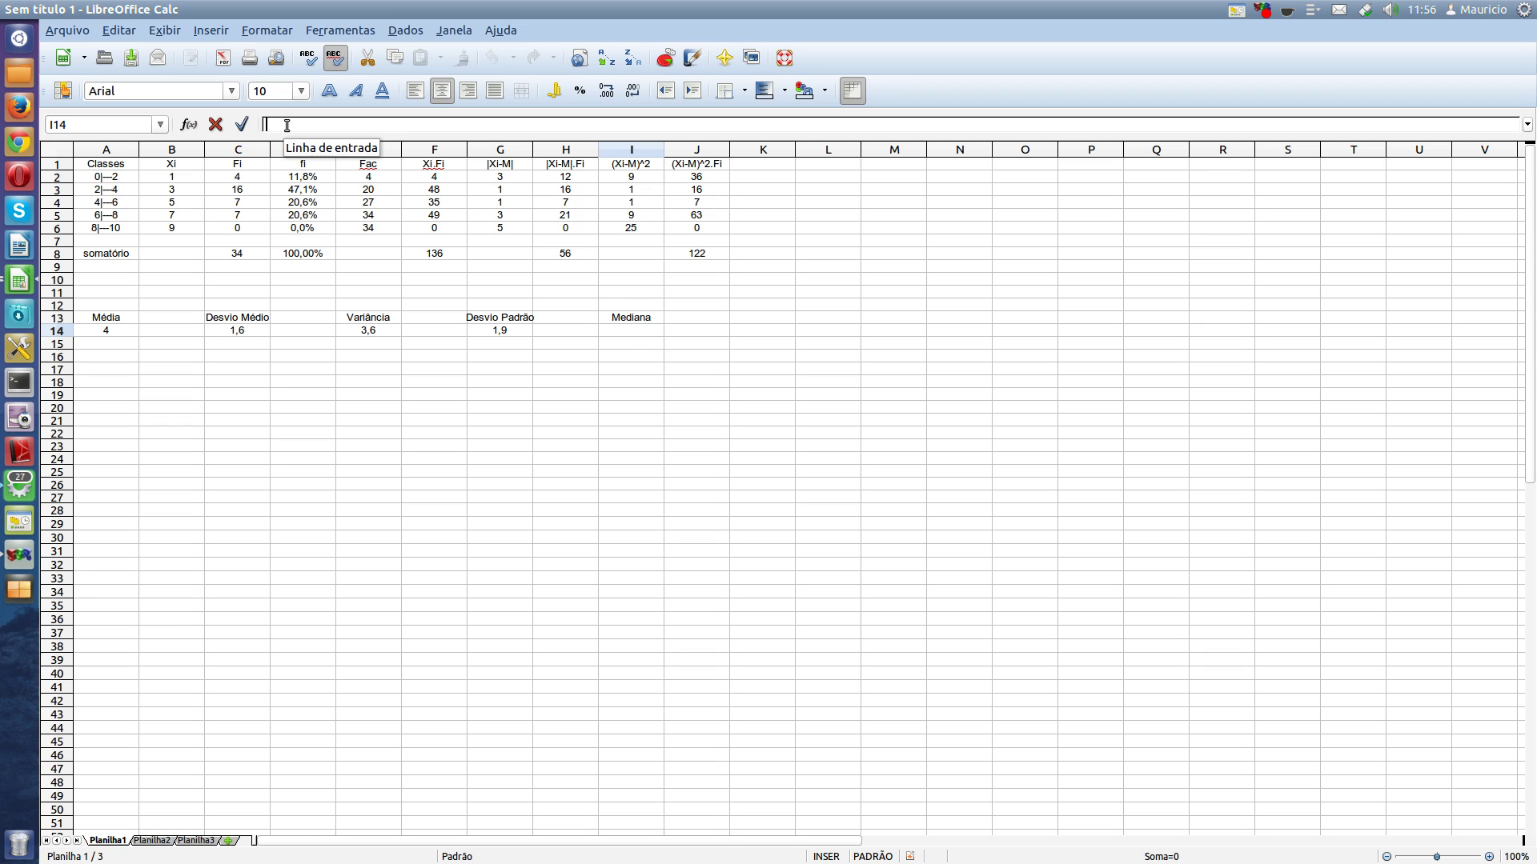
pyautogui.write('2+')
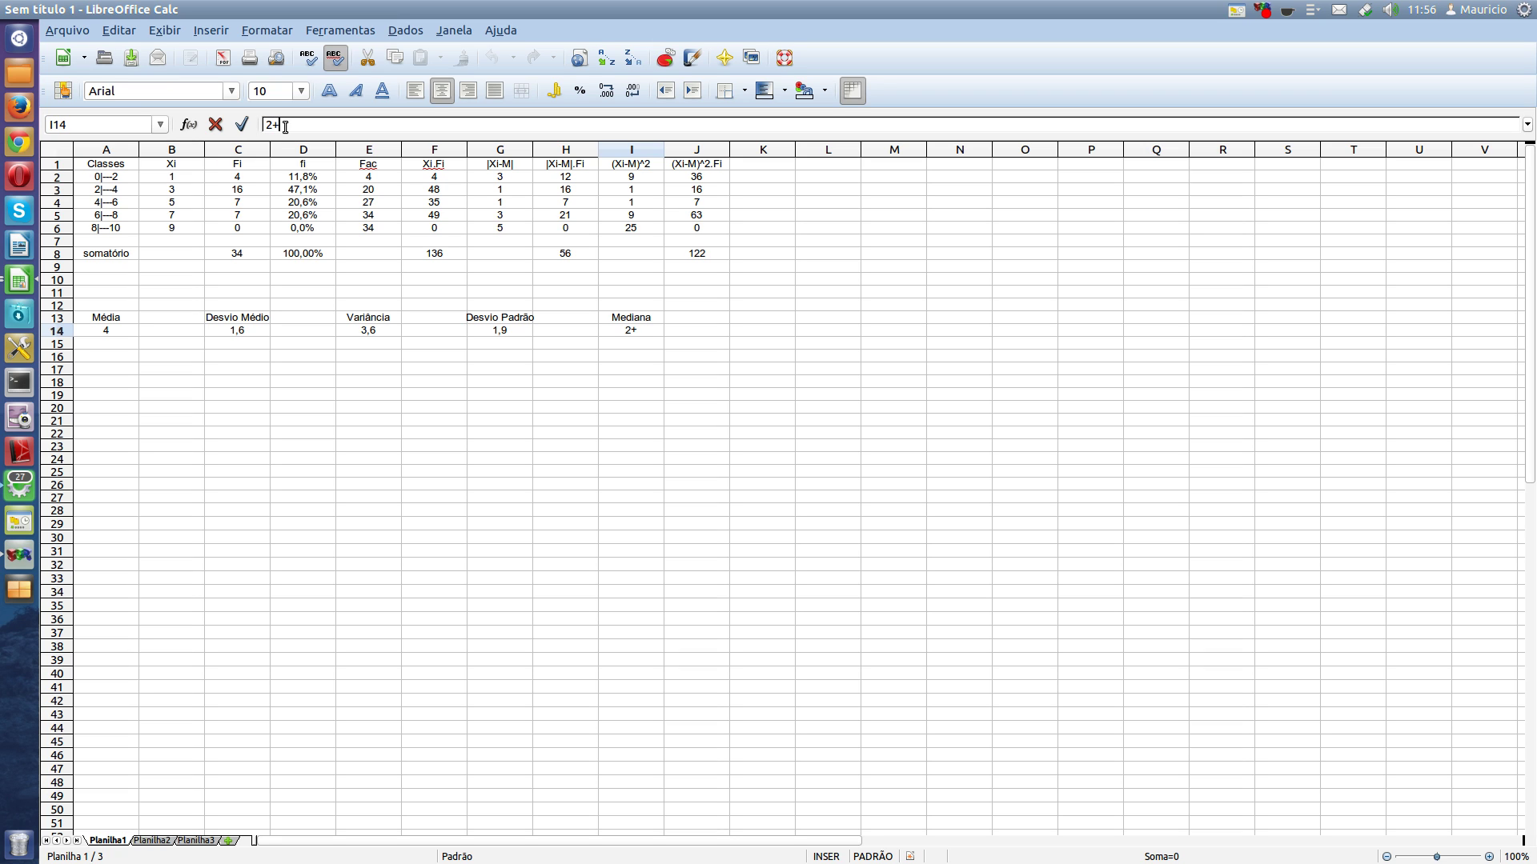
pyautogui.write('(')
pyautogui.write('c8/2')
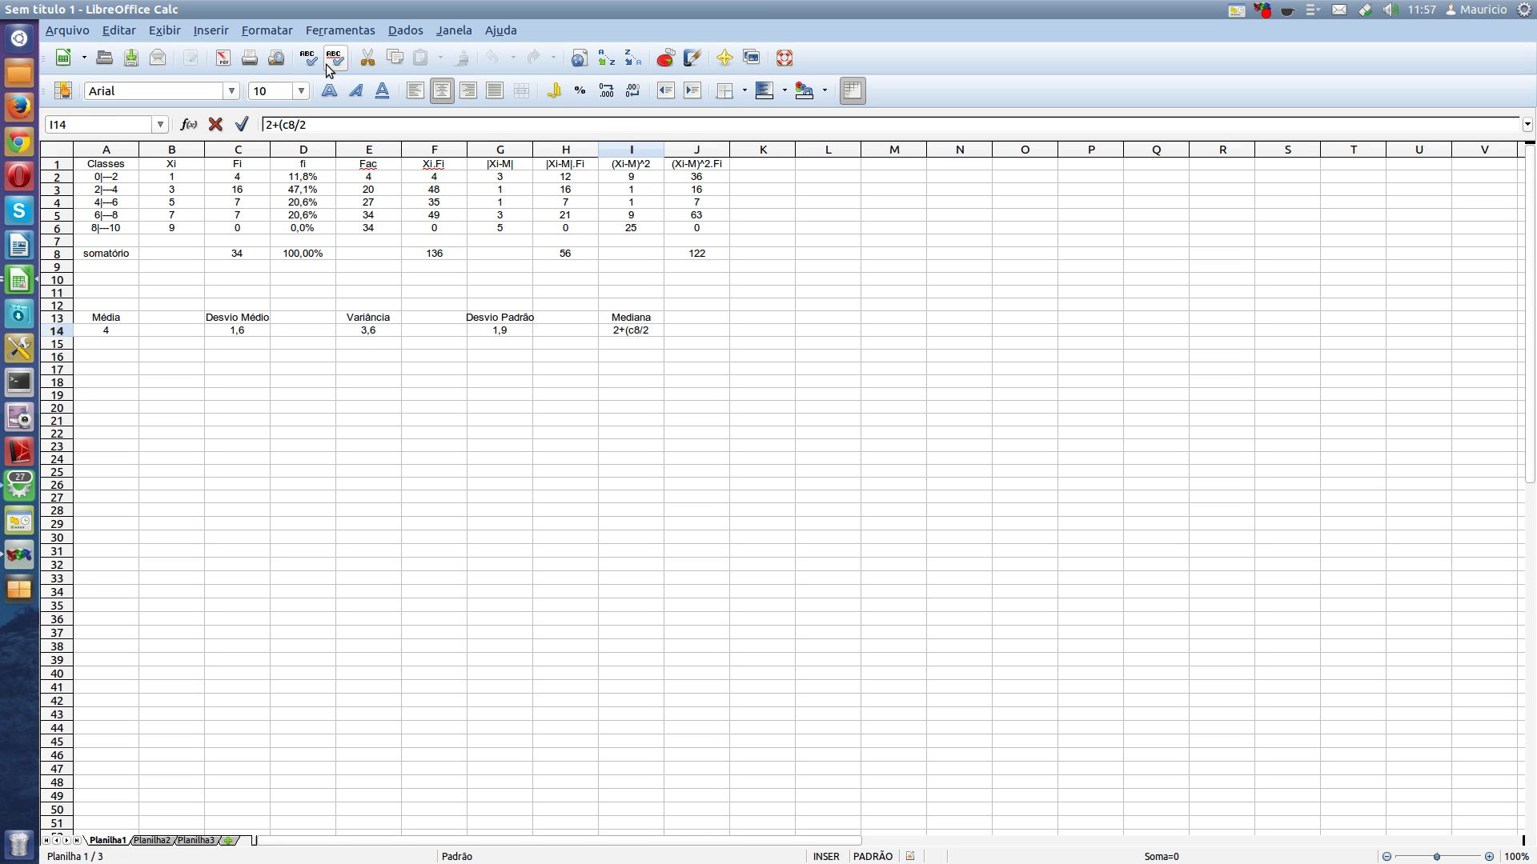
pyautogui.write('-')
pyautogui.write('e2')
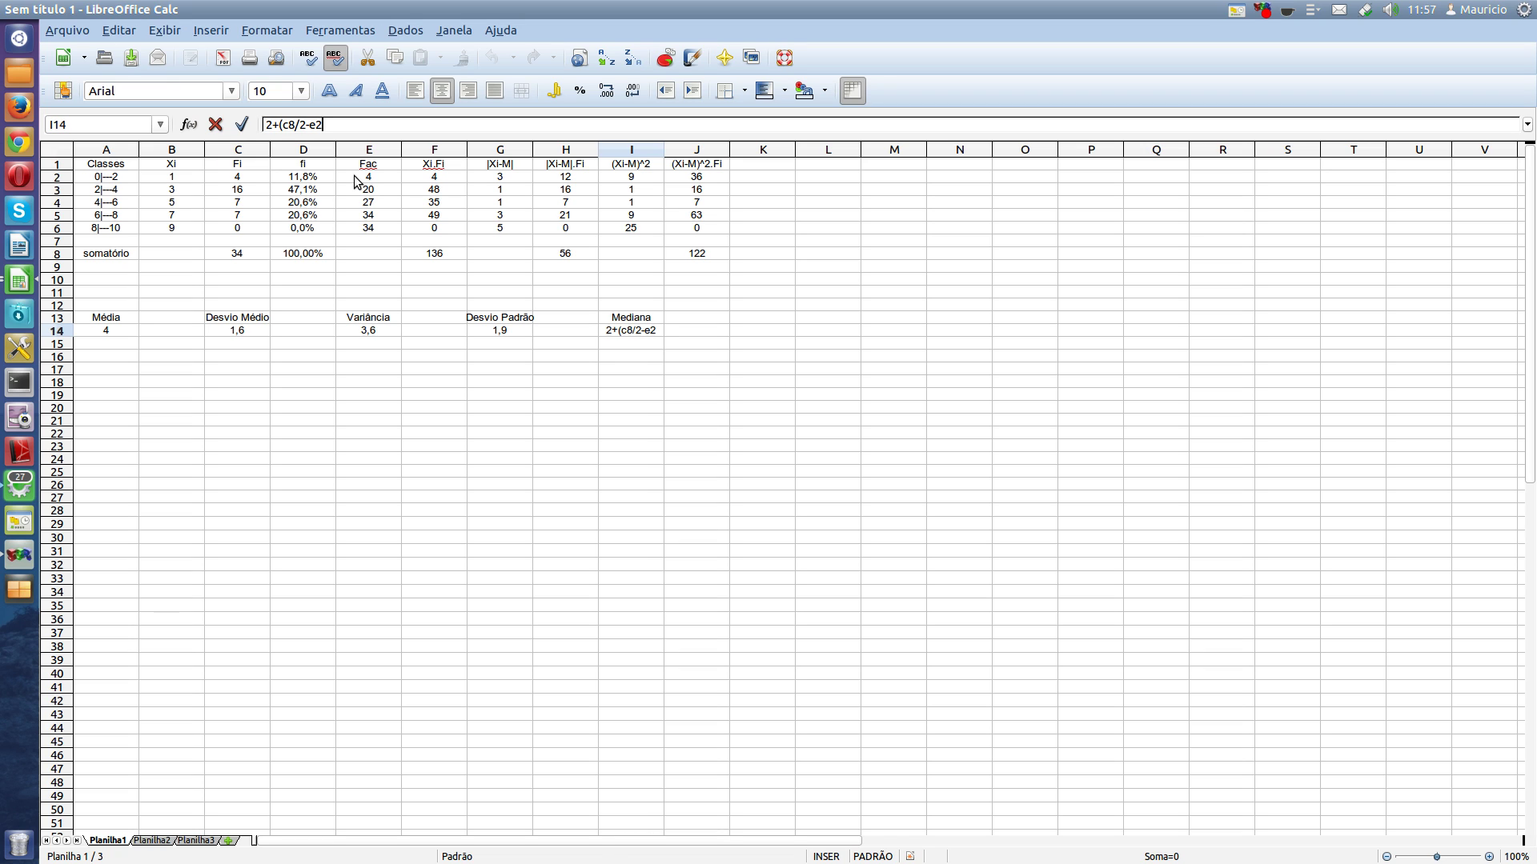
# - Extend the median expression in cell I14 to 2+((c8/2-e2)*2)/c3, adding the outer parentheses, class width and class frequency
pyautogui.write(')*2')
pyautogui.press('Left')
pyautogui.press('Left')
pyautogui.press('Left')
pyautogui.press('Left')
pyautogui.press('Left')
pyautogui.press('Left')
pyautogui.press('Left')
pyautogui.press('Left')
pyautogui.press('Left')
pyautogui.press('Left')
pyautogui.press('Left')
pyautogui.write('(')
pyautogui.press('Right')
pyautogui.press('End')
pyautogui.write(')/')
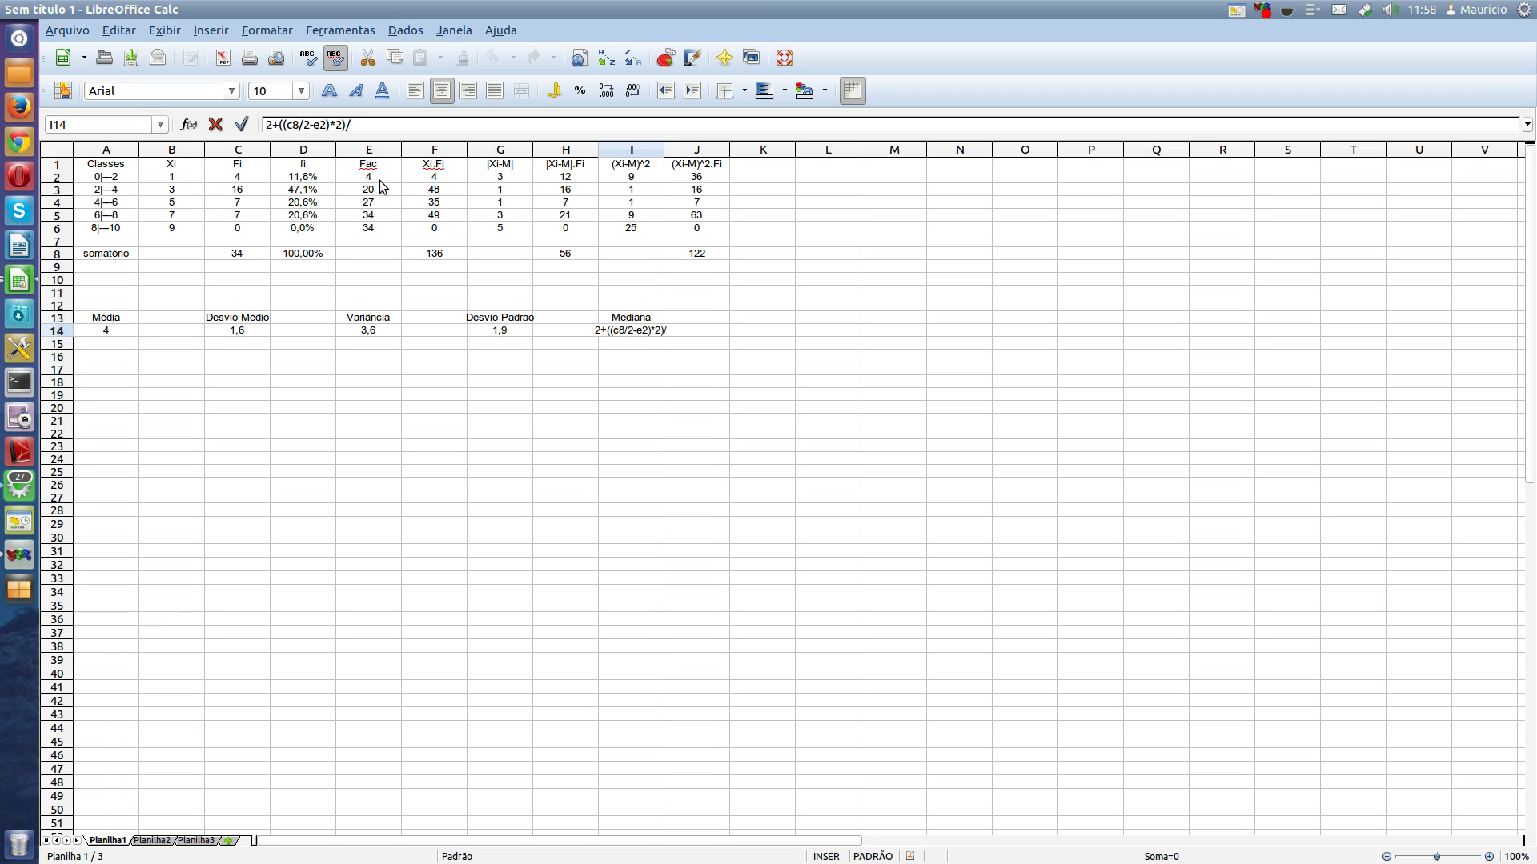
pyautogui.write('c3')
pyautogui.click(321, 126)
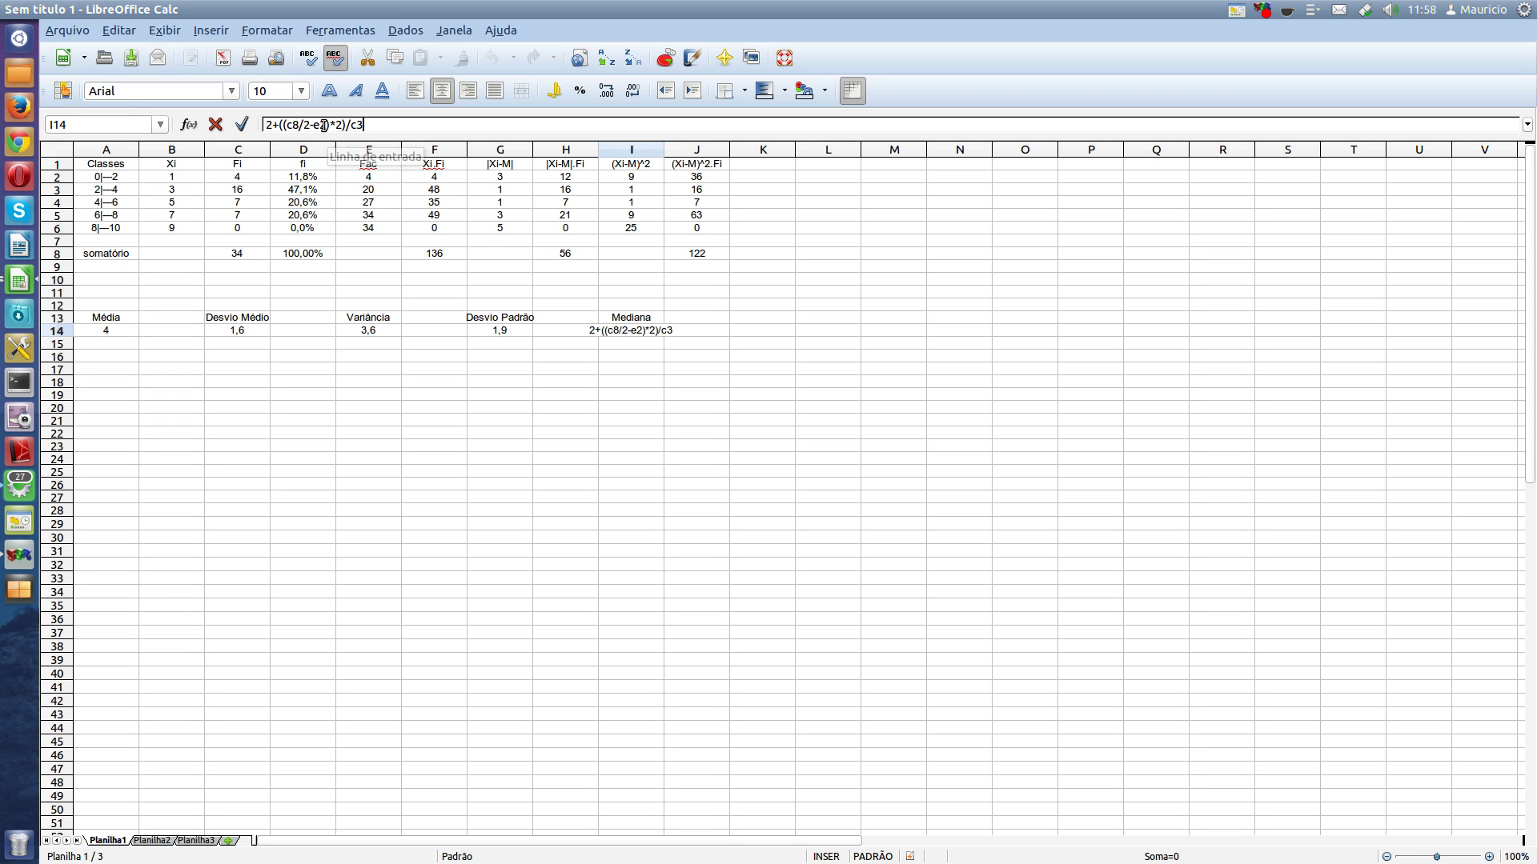
pyautogui.press('Delete')
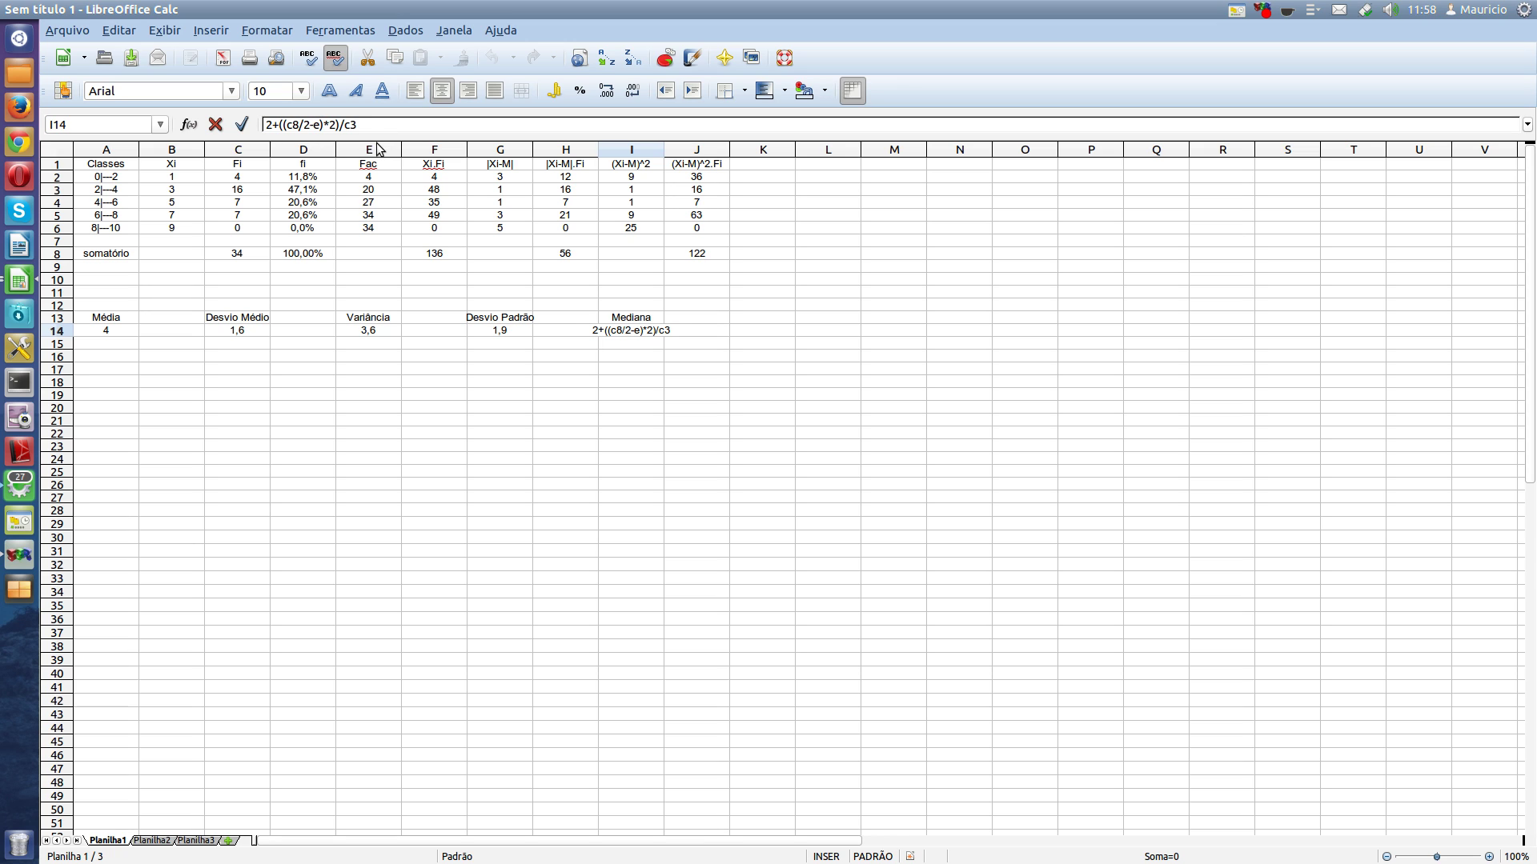
pyautogui.write('3')
pyautogui.press('BackSpace')
pyautogui.write('2')
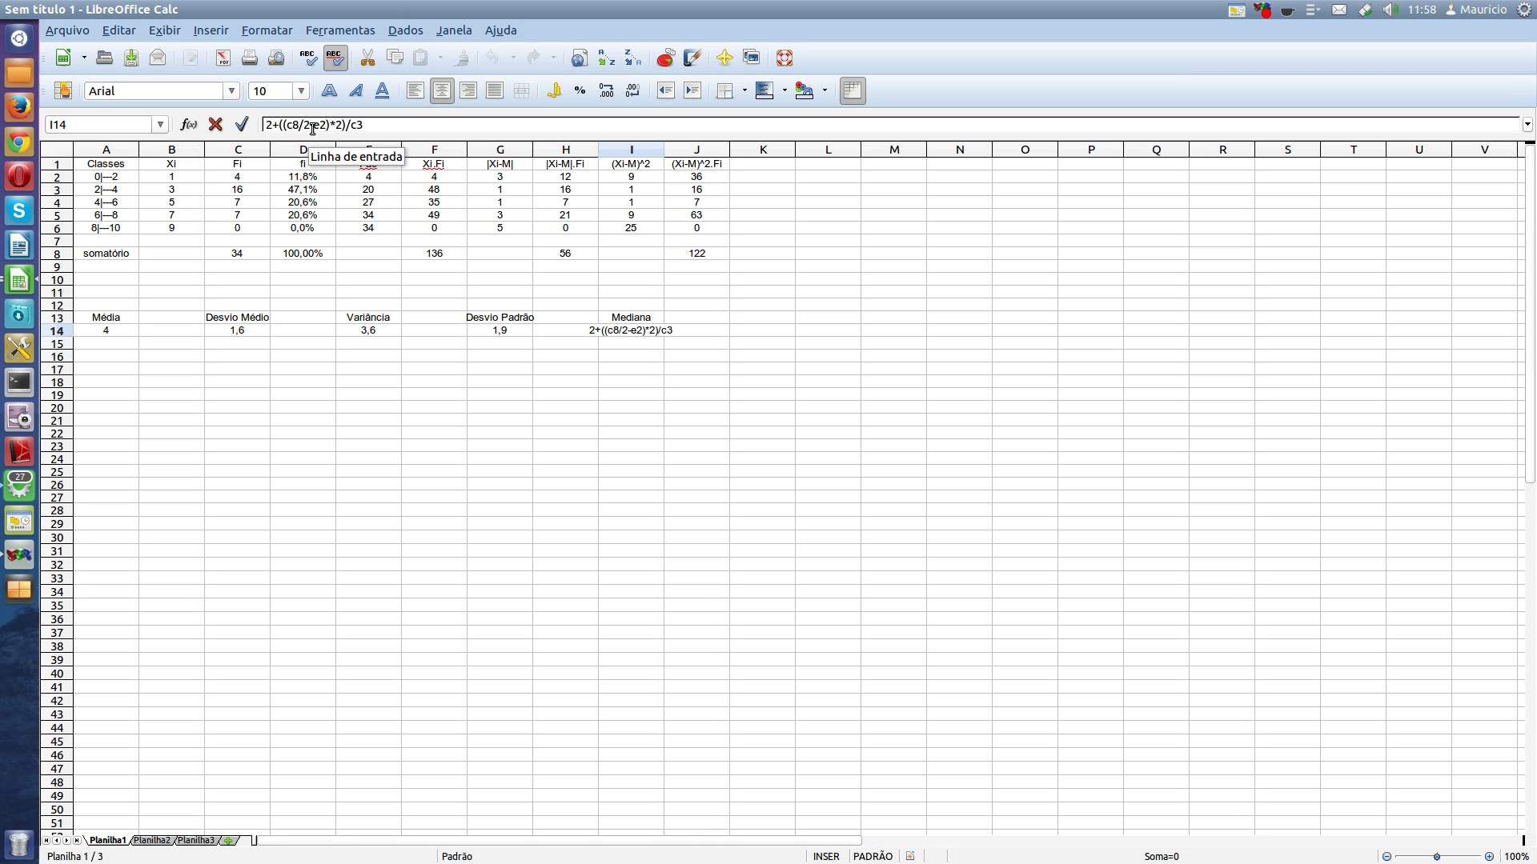
# - Turn the text in cell I14 into a working formula by prefixing an equals sign: =2+((c8/2-e2)*2)/c3
pyautogui.click(243, 126)
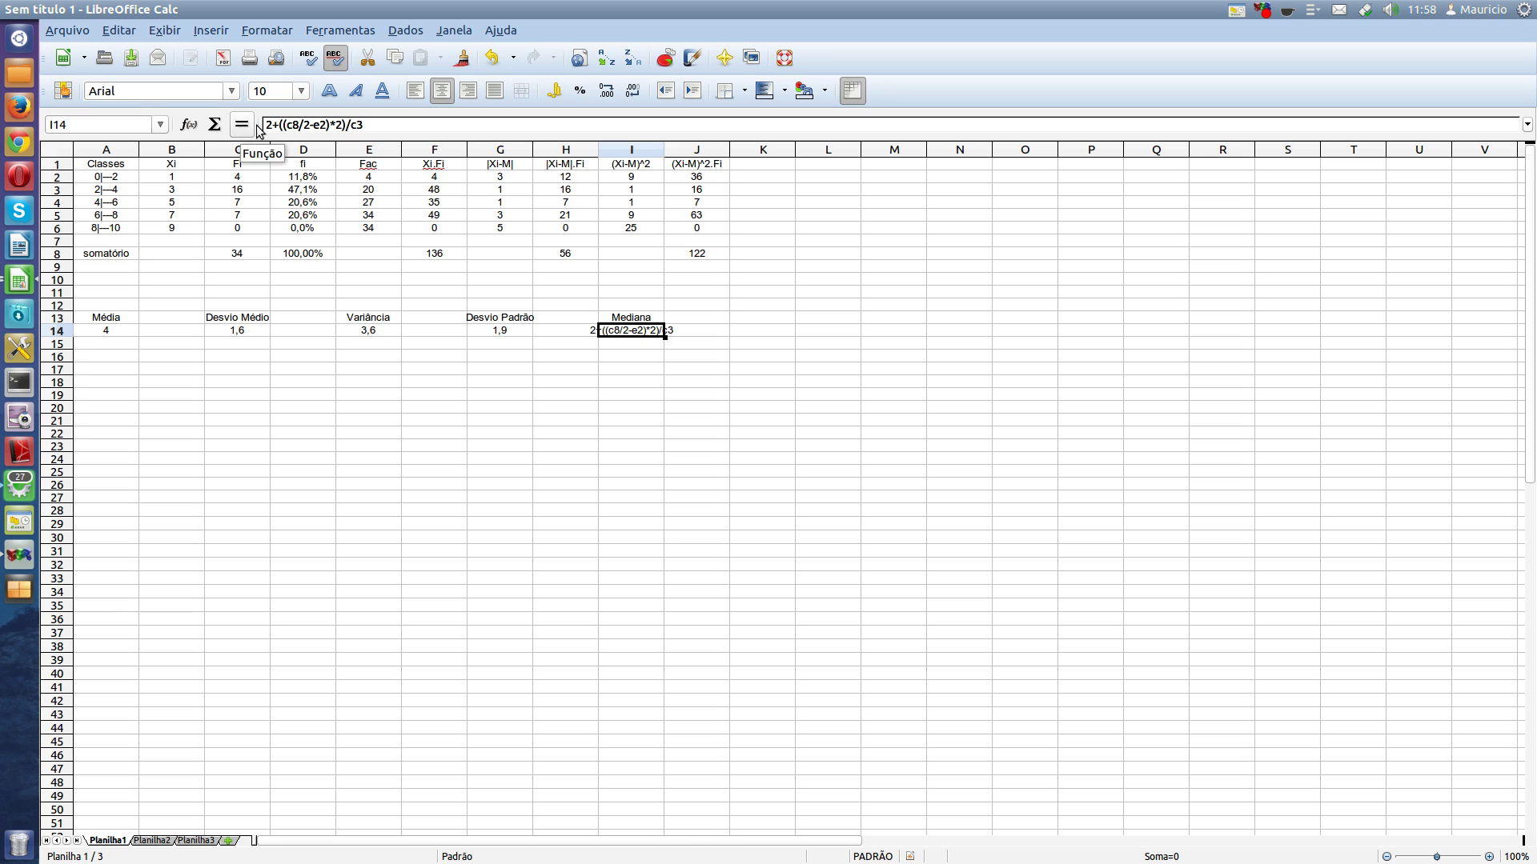
pyautogui.click(265, 126)
pyautogui.click(298, 126)
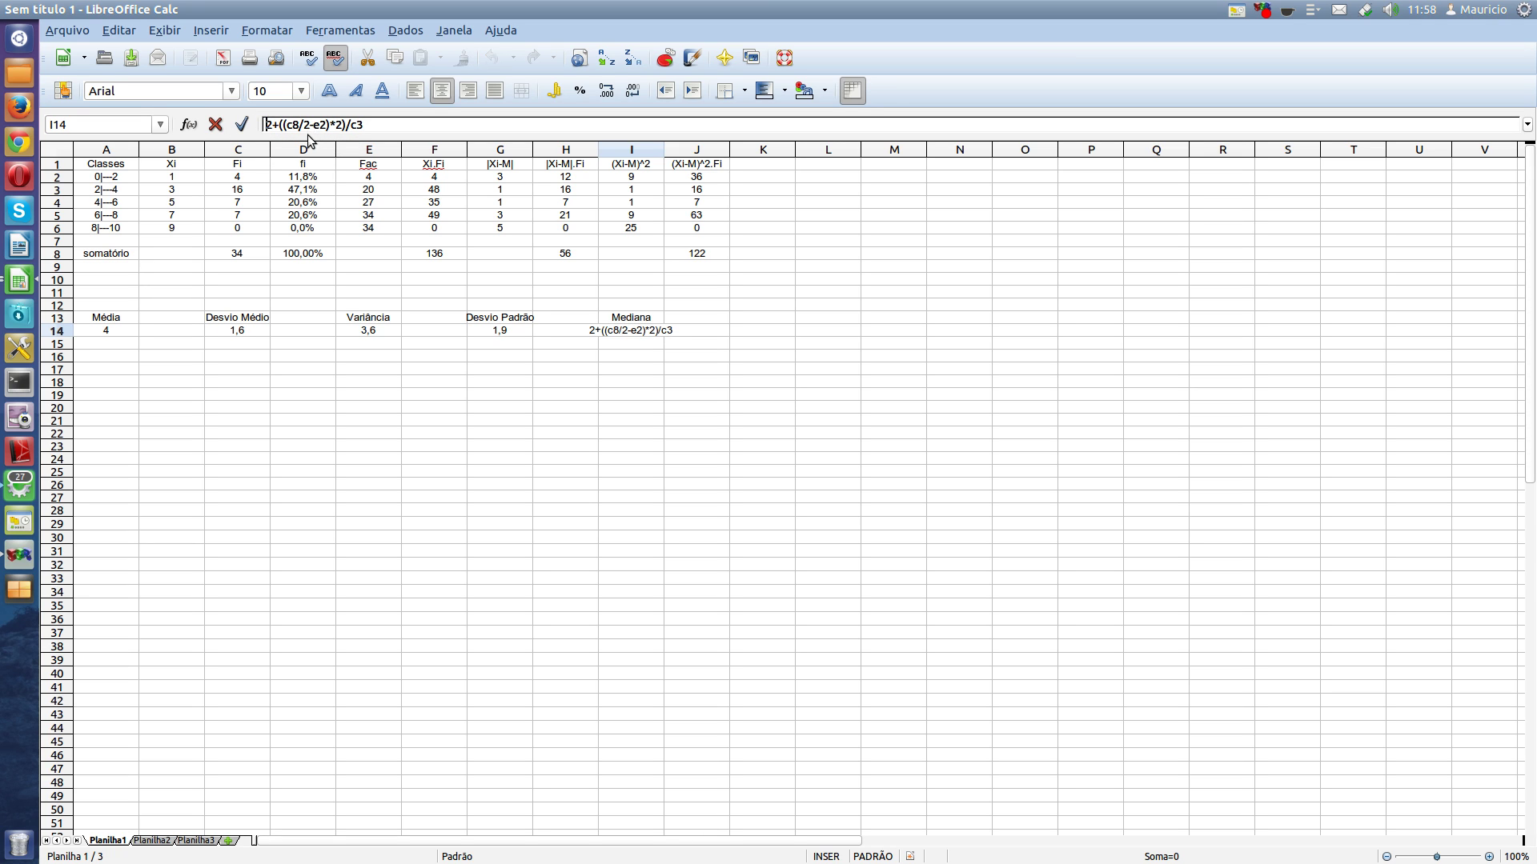
pyautogui.click(266, 125)
pyautogui.write('=')
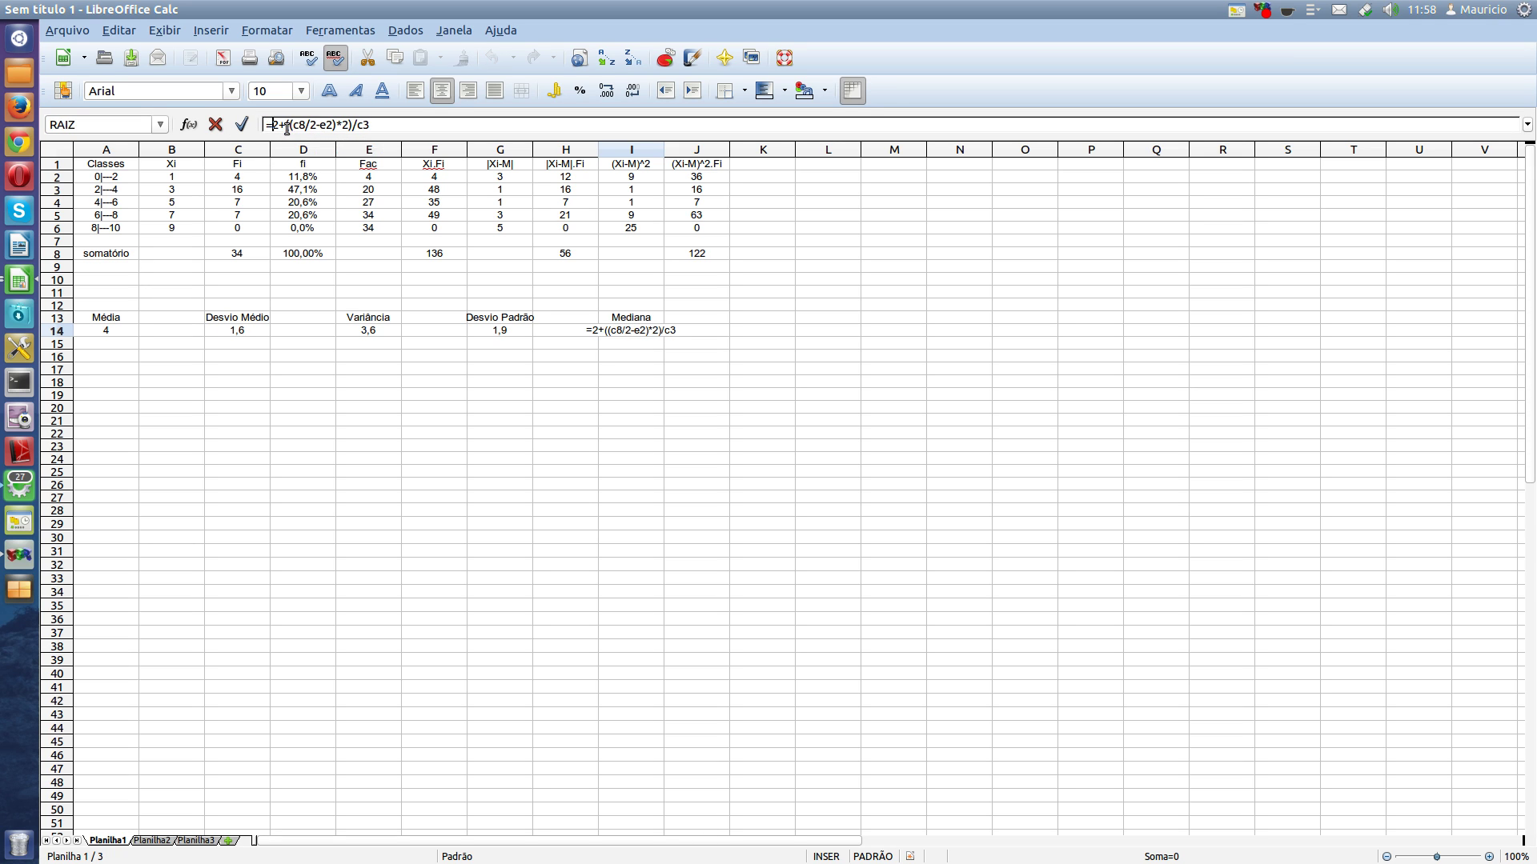
pyautogui.click(240, 124)
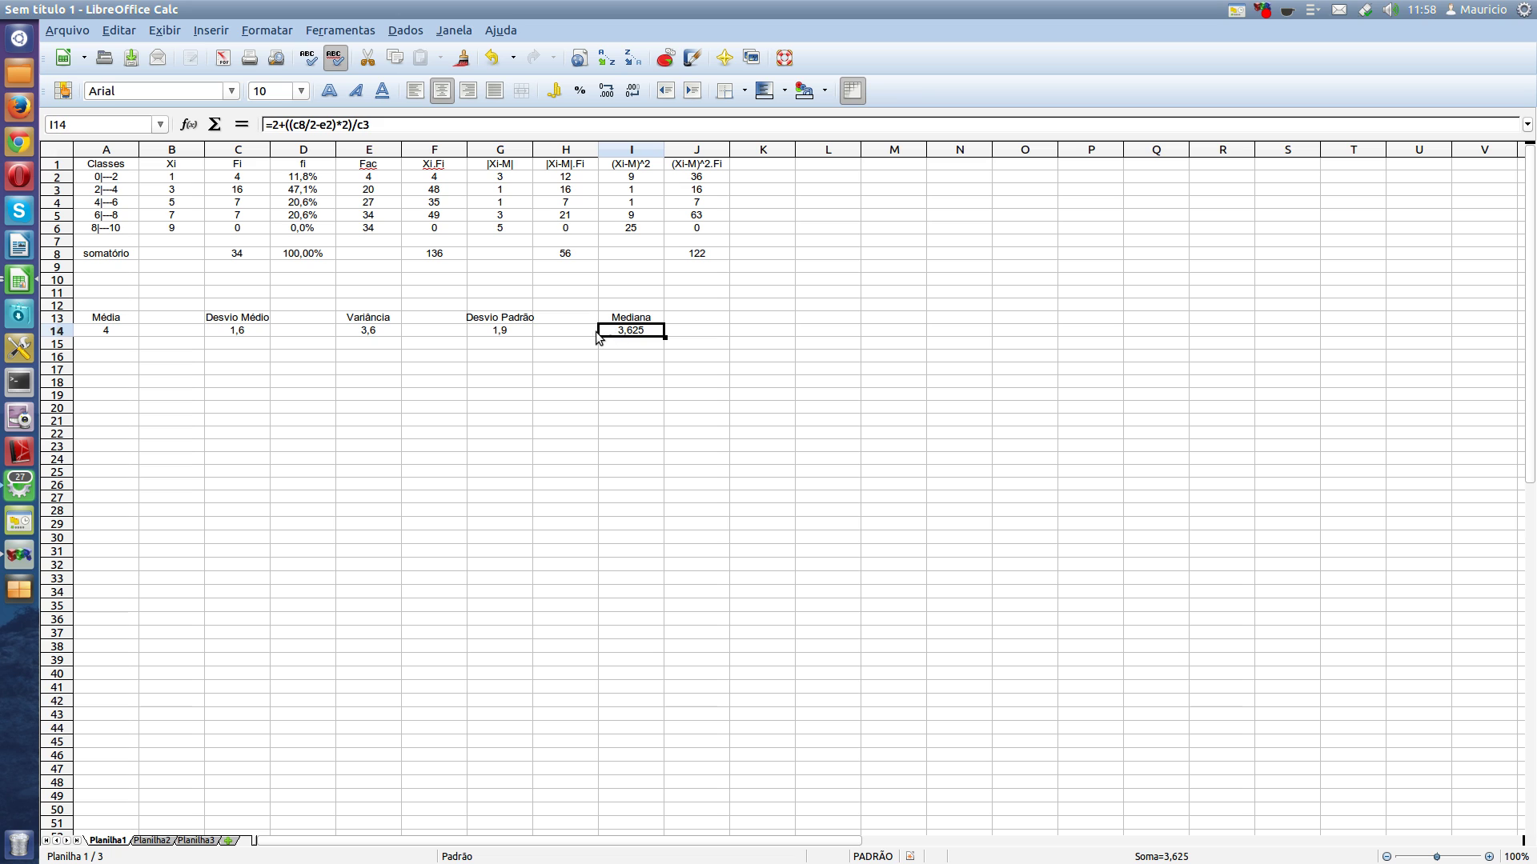
# - Format the median in cell I14 to show one decimal place
pyautogui.rightClick(613, 336)
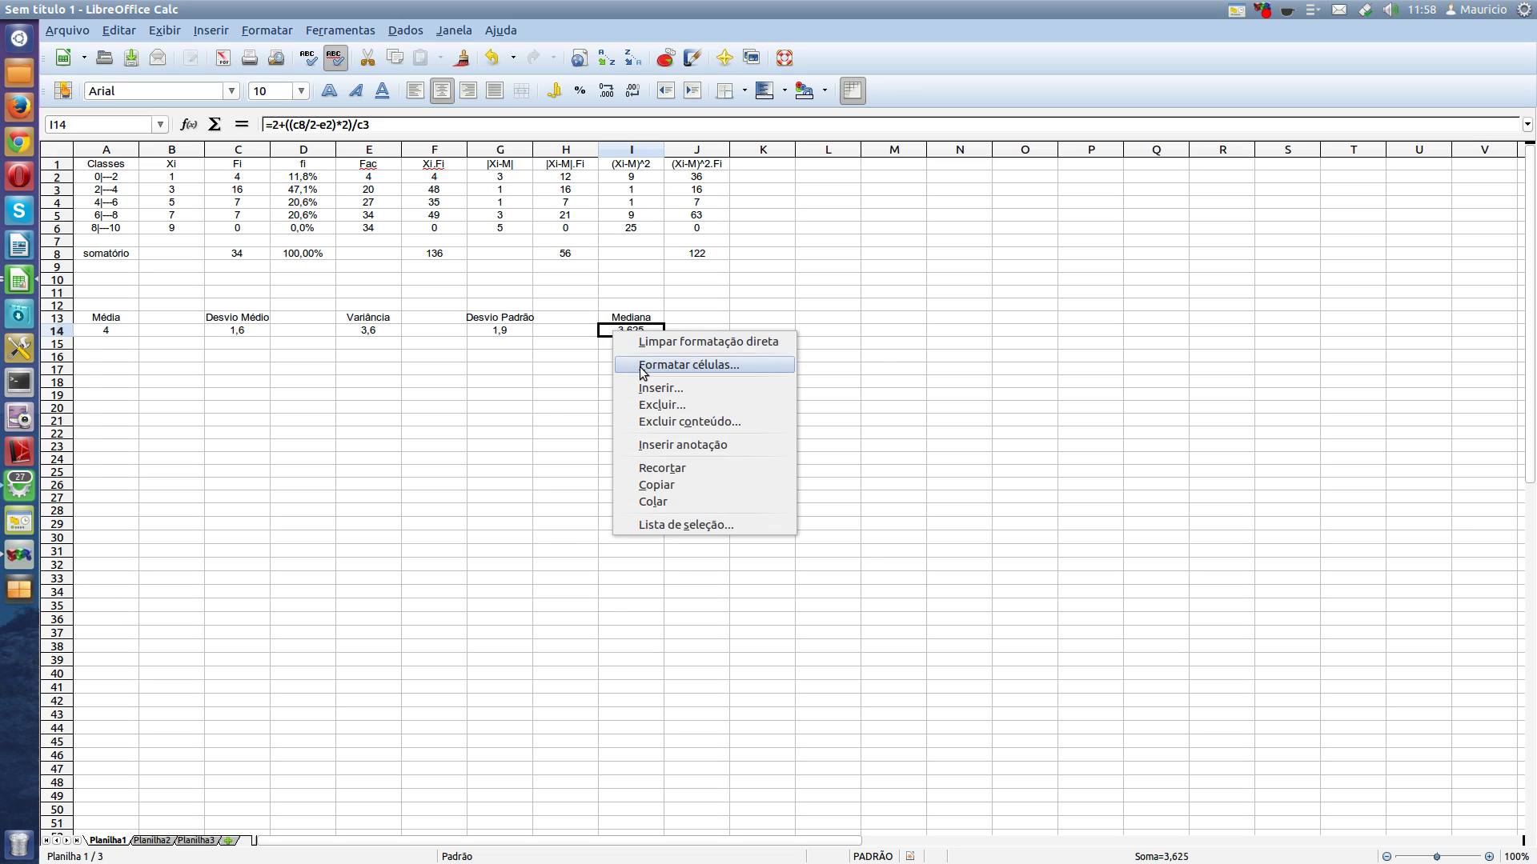
pyautogui.click(664, 365)
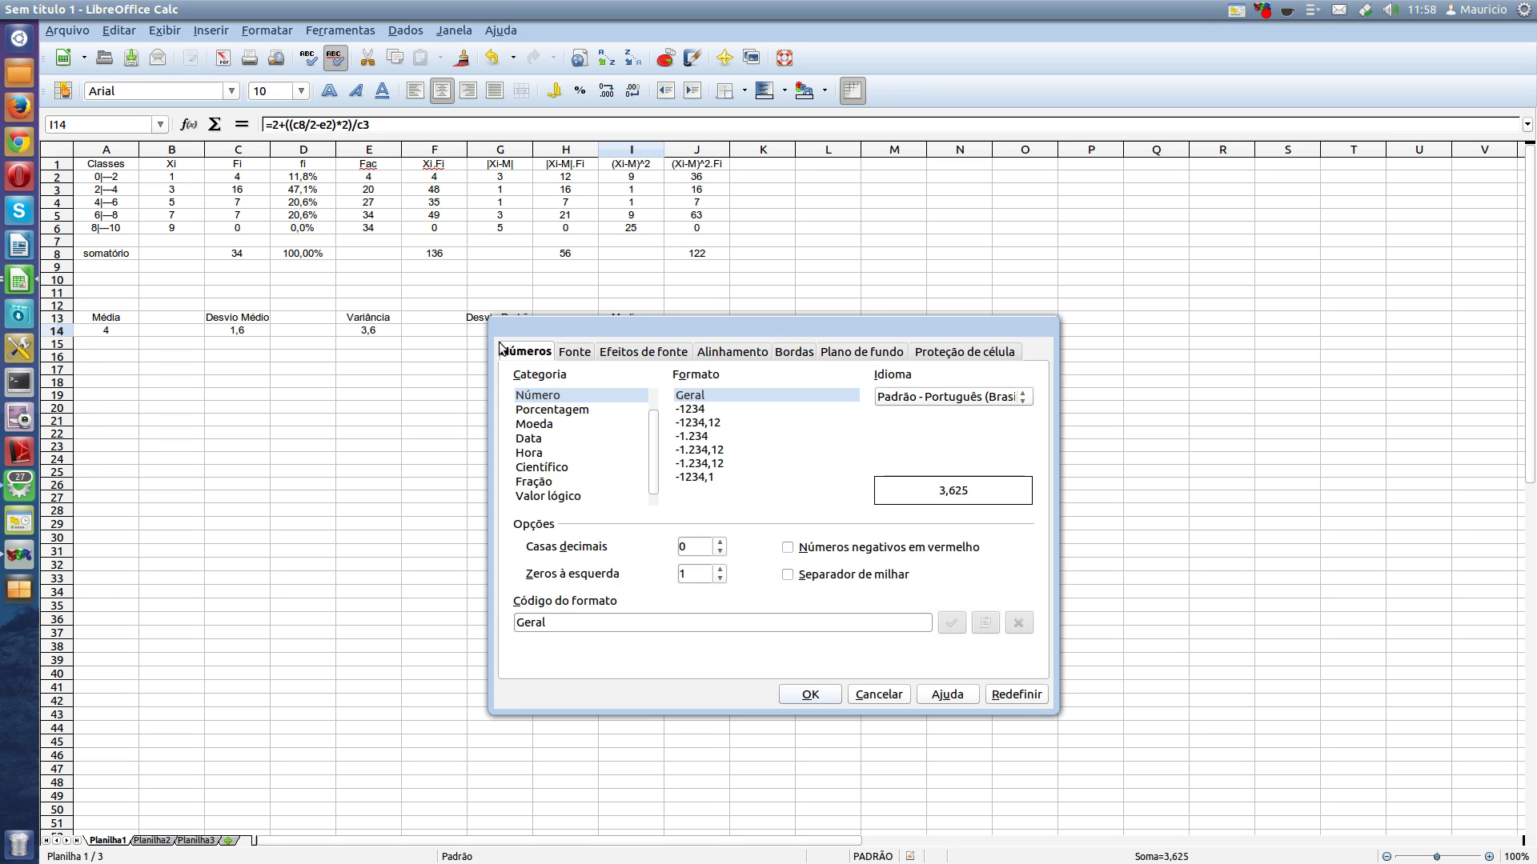
pyautogui.click(721, 542)
pyautogui.click(808, 695)
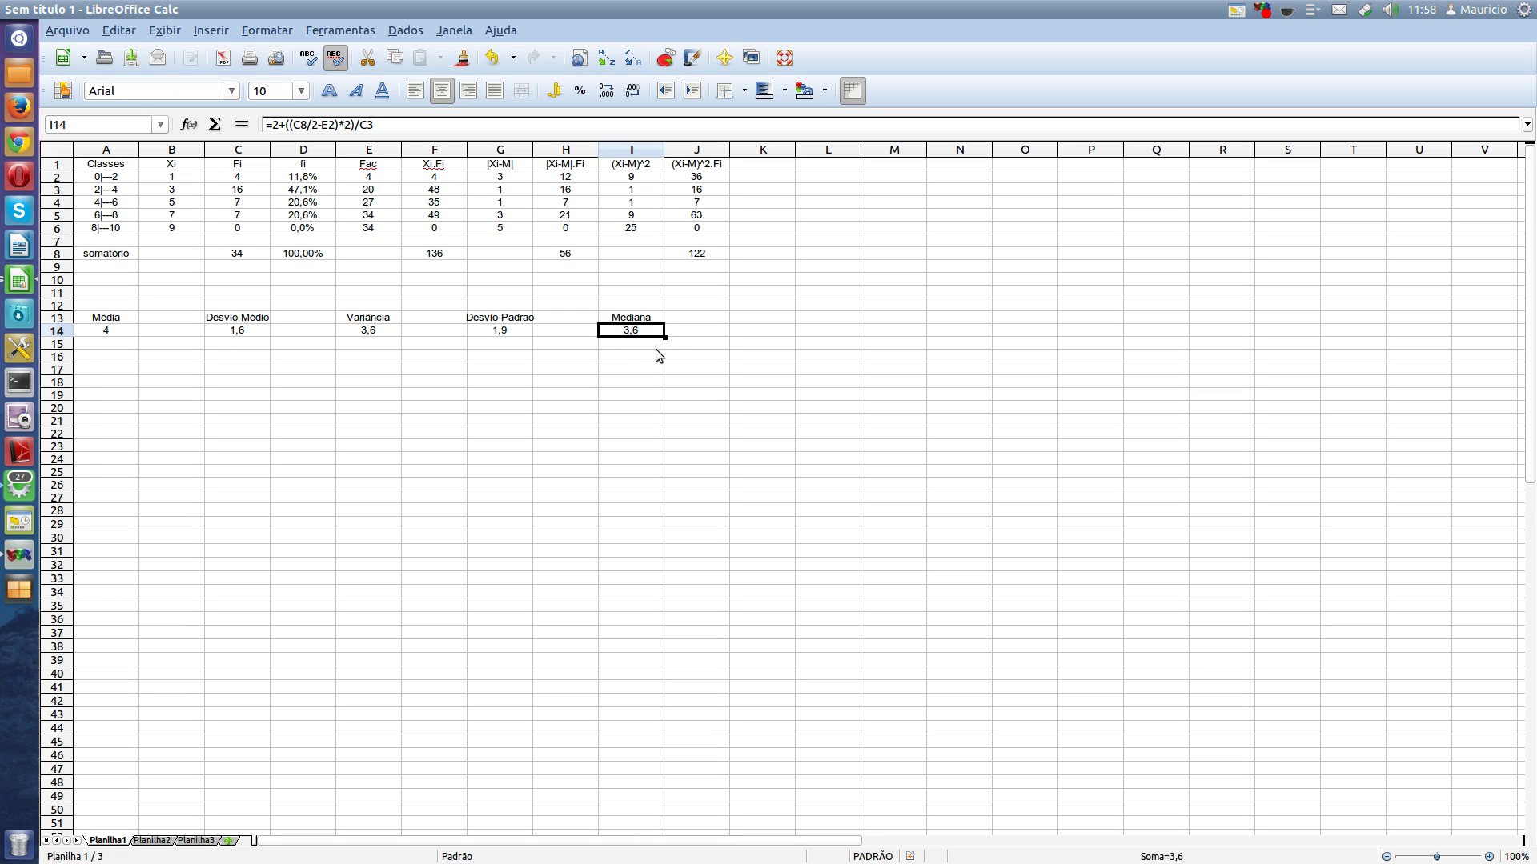
# - Label cell K13 as Quartil 3
pyautogui.click(748, 317)
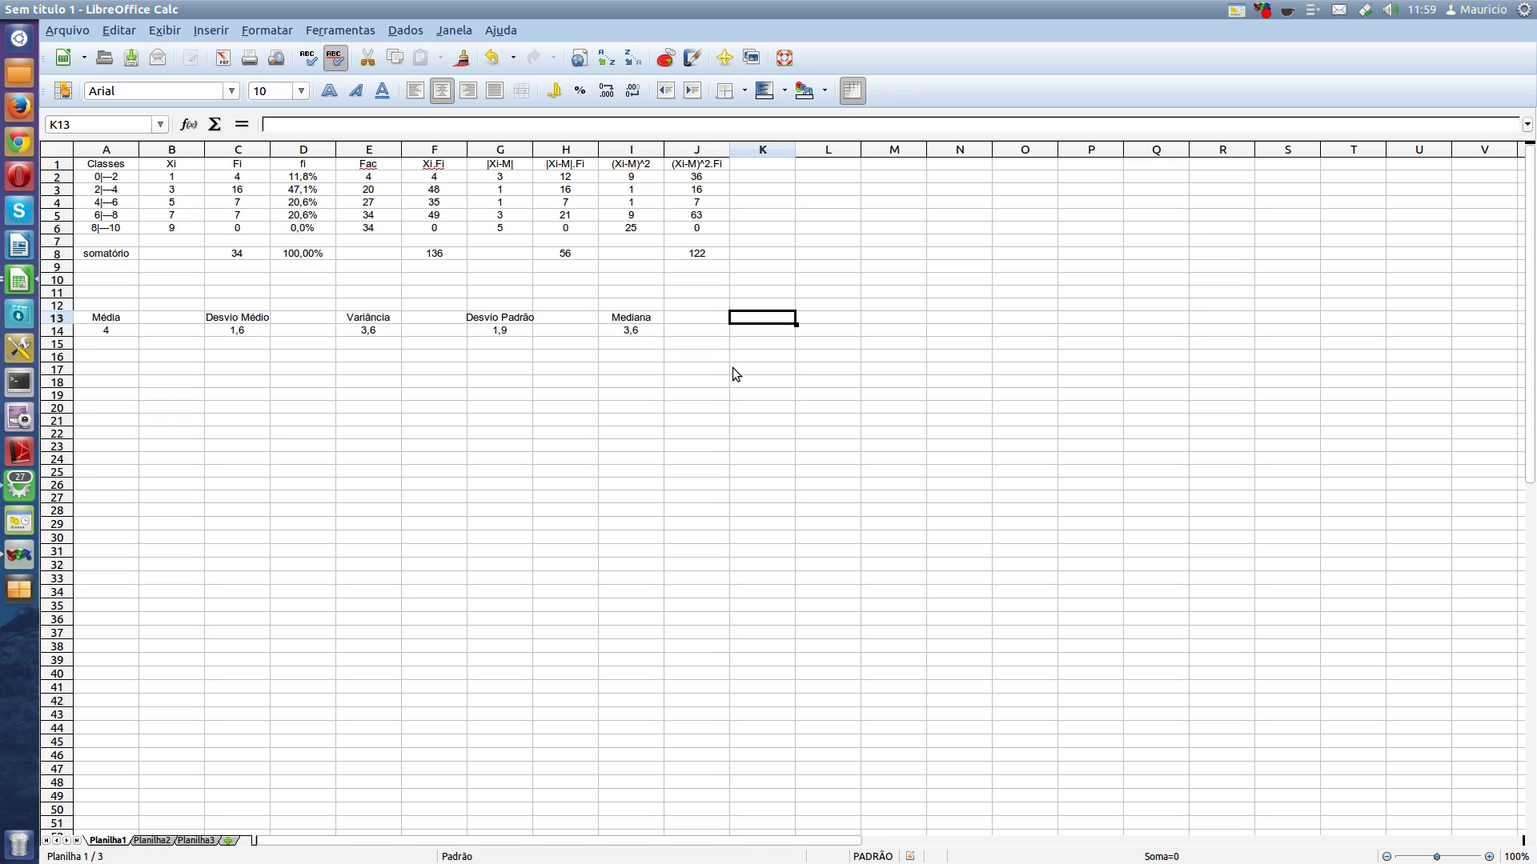
pyautogui.write('Quar')
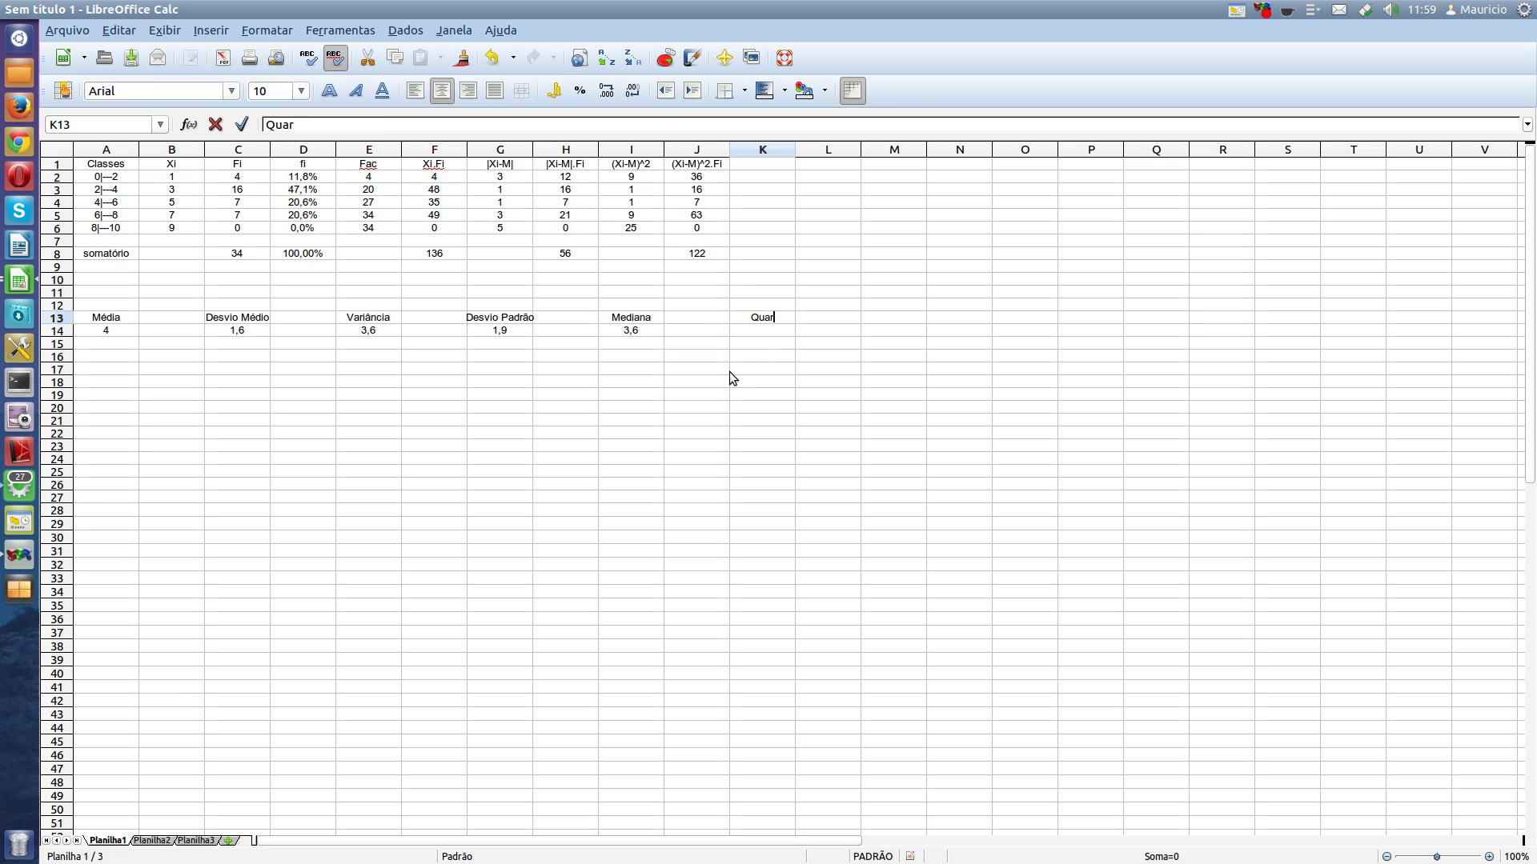
pyautogui.write('til 3')
# - Calculate the third quartile in cell K14 with the formula =4+(((3*c8/4)-e3)*2)/7
pyautogui.click(743, 330)
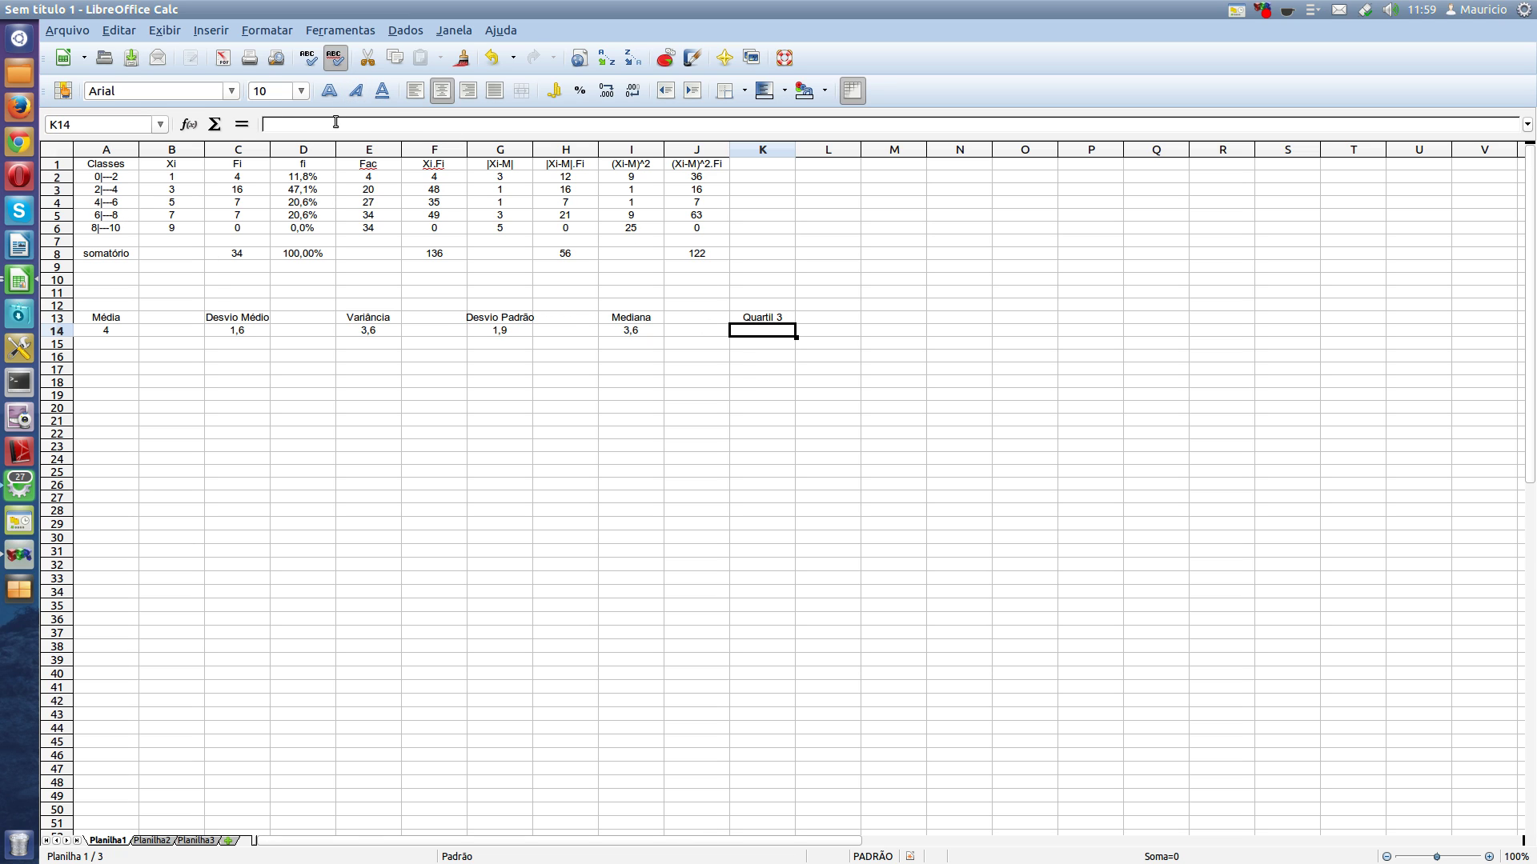
pyautogui.click(335, 122)
pyautogui.write('=')
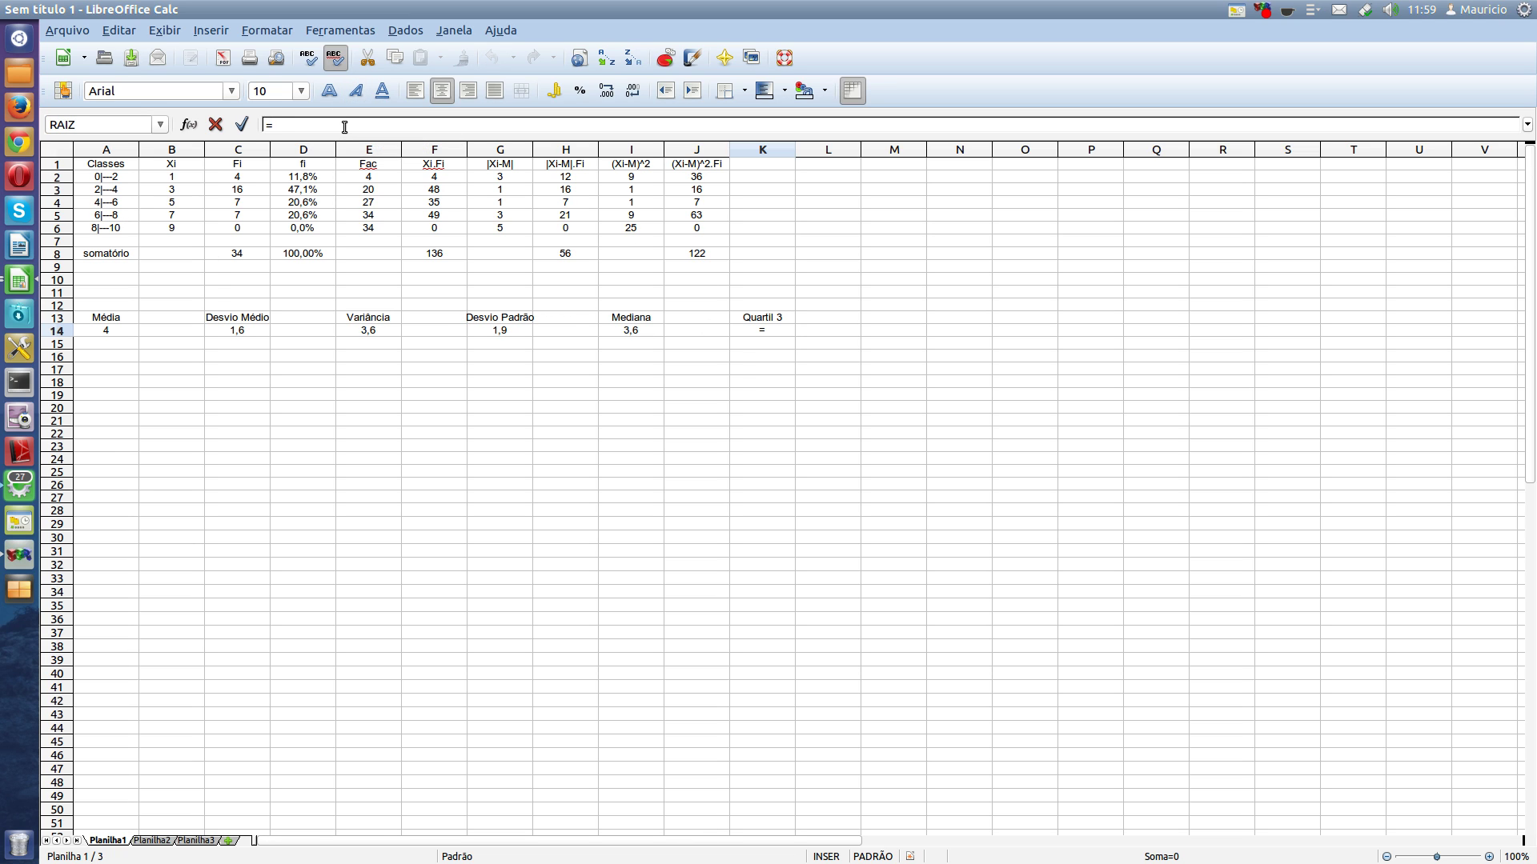
pyautogui.write('4+(')
pyautogui.write('(3*c8/4)-')
pyautogui.write('e3)*2)')
pyautogui.press('Left')
pyautogui.press('Left')
pyautogui.press('Left')
pyautogui.write('(')
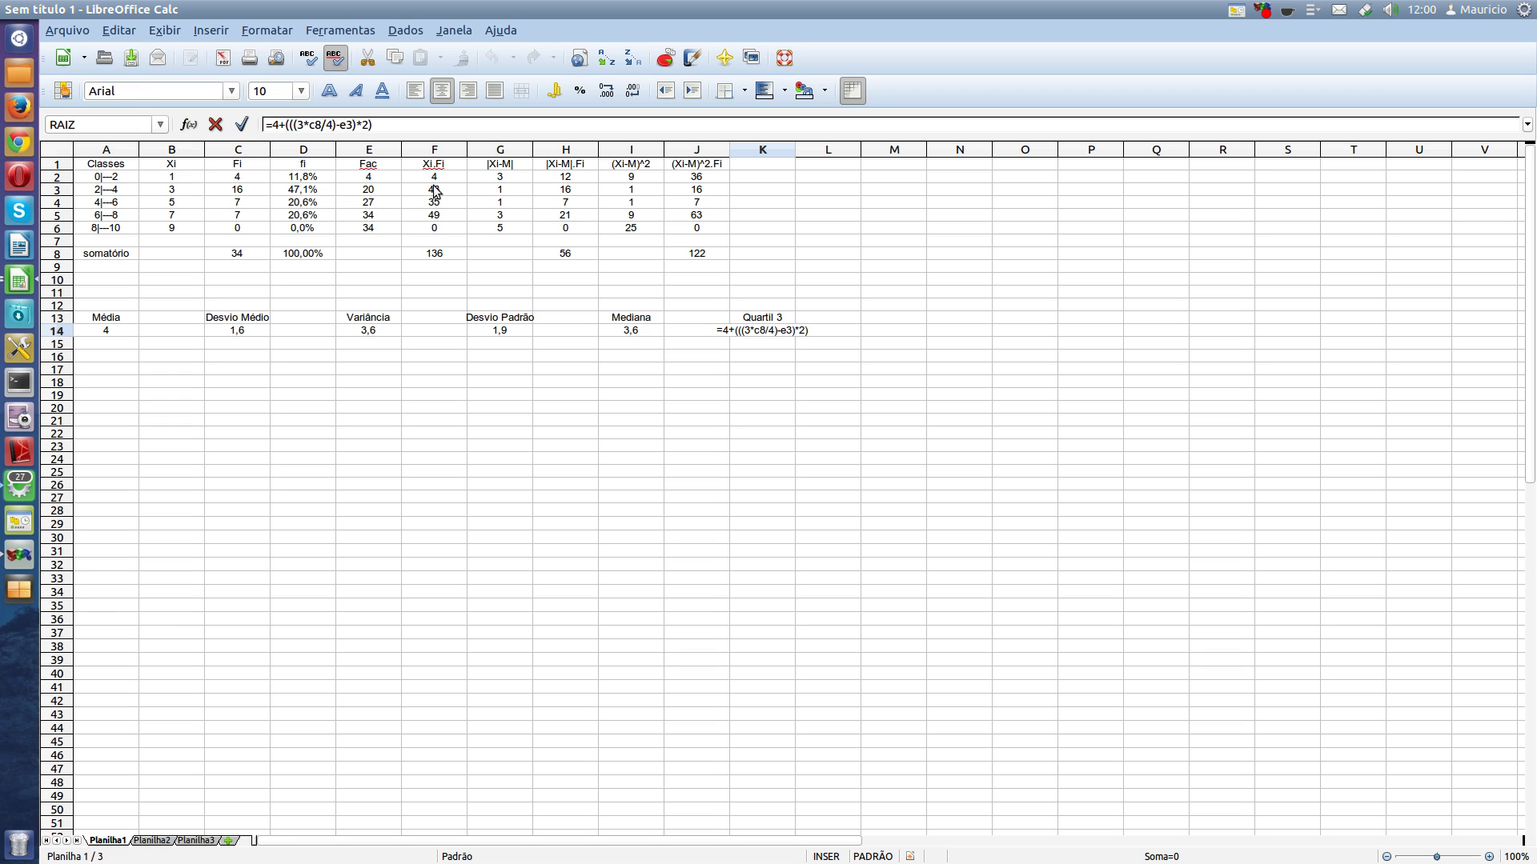
pyautogui.write('7')
pyautogui.press('Left')
pyautogui.write('/')
pyautogui.click(242, 125)
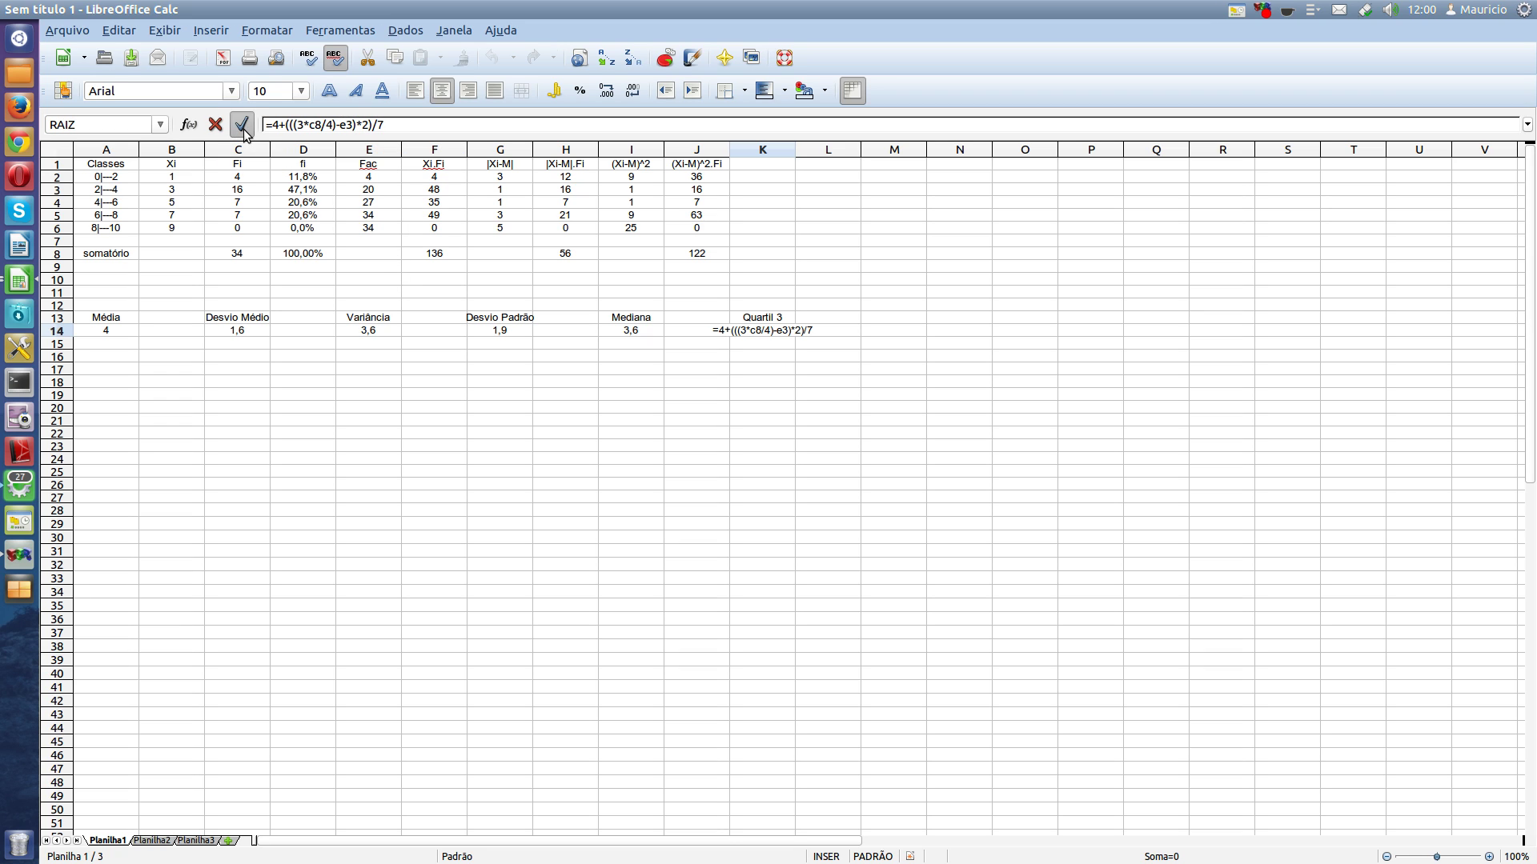
# - Format the third quartile in cell K14 to show one decimal place
pyautogui.rightClick(760, 334)
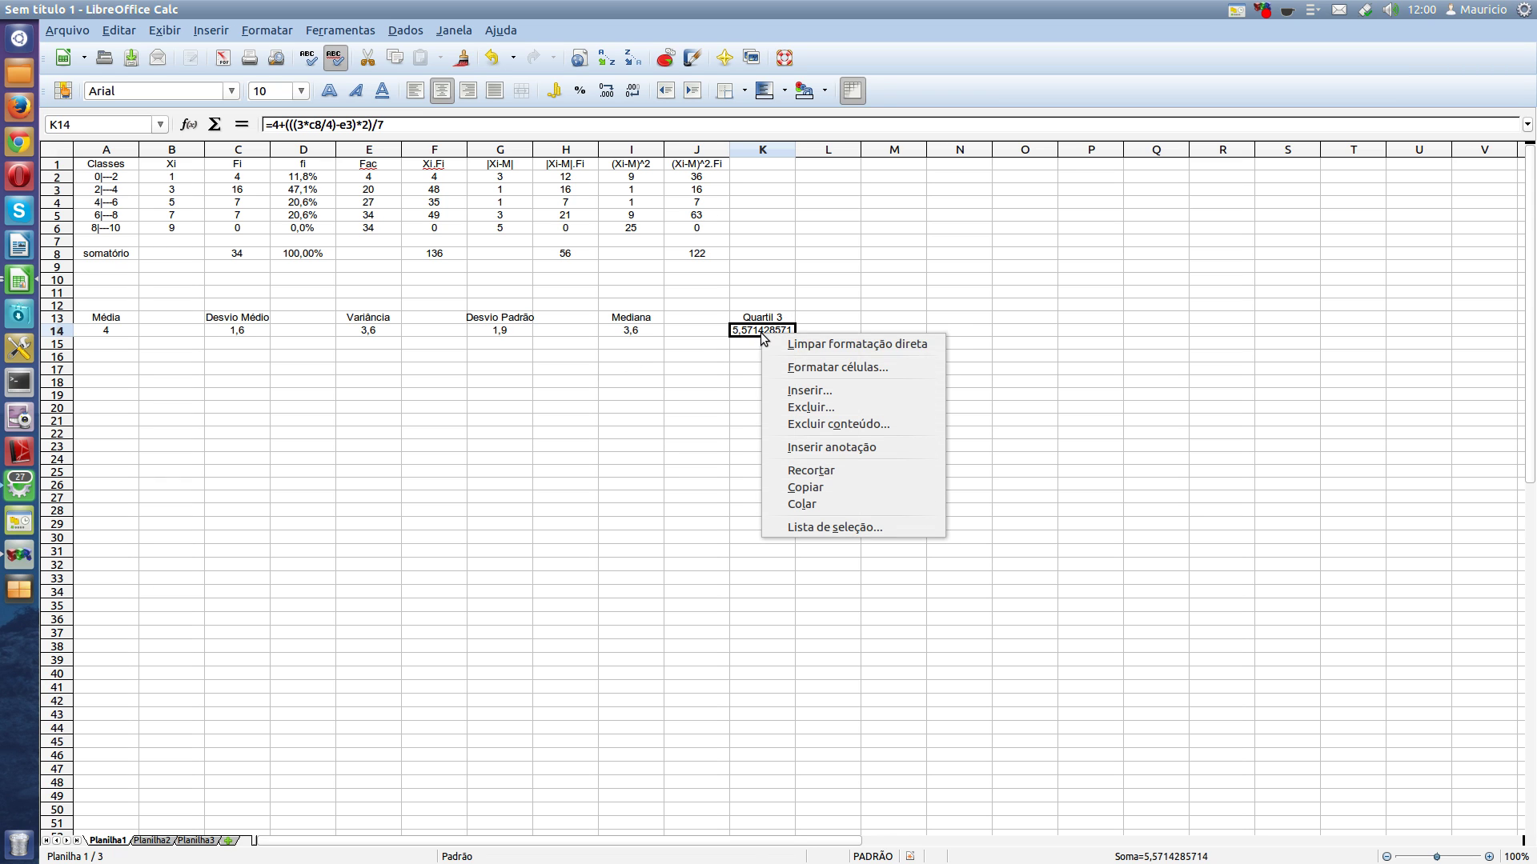
pyautogui.click(792, 368)
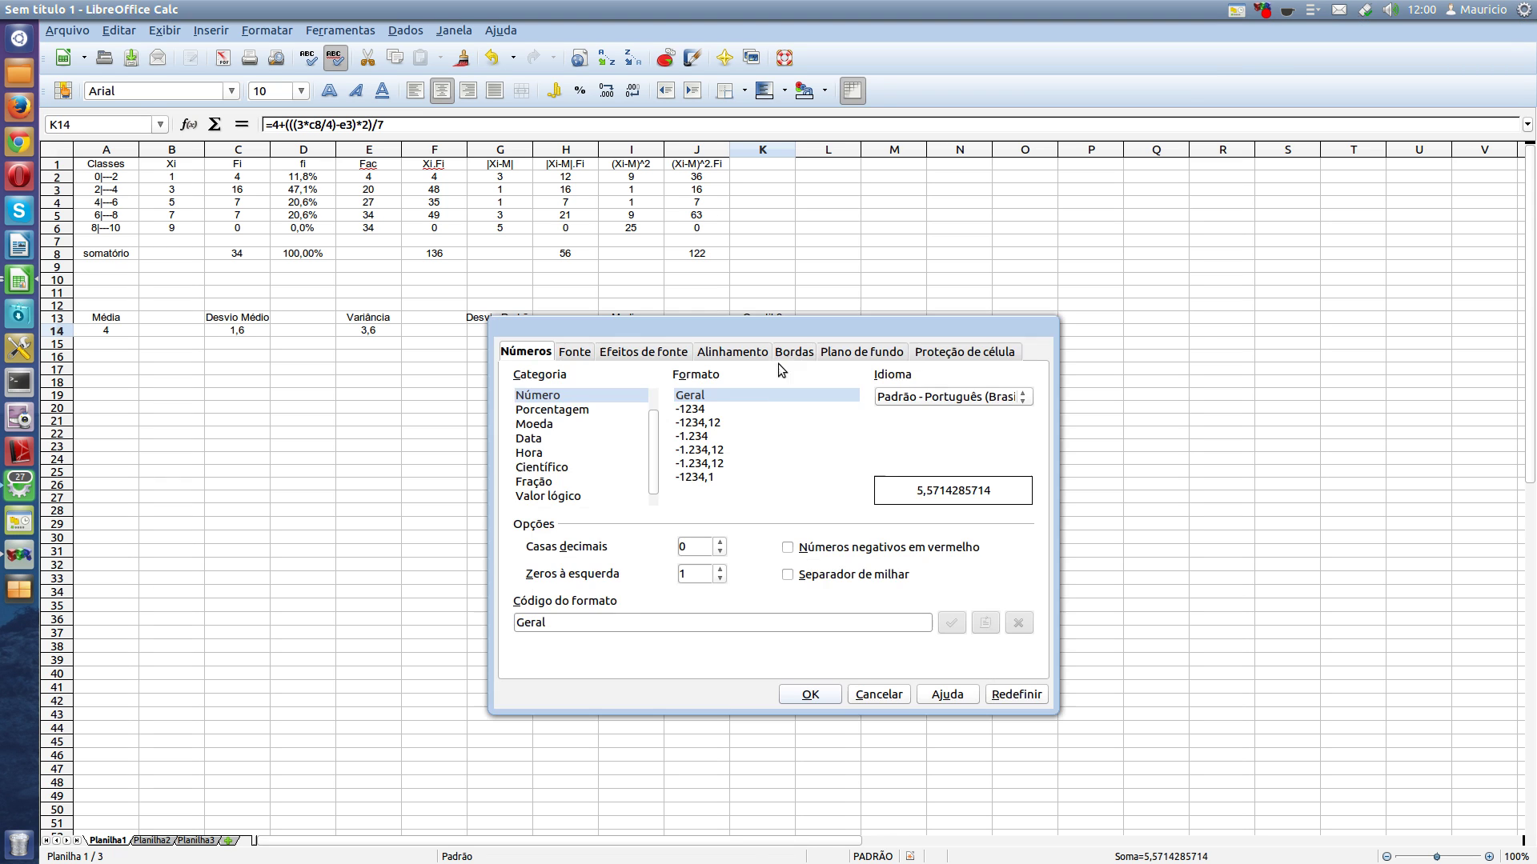
pyautogui.click(722, 543)
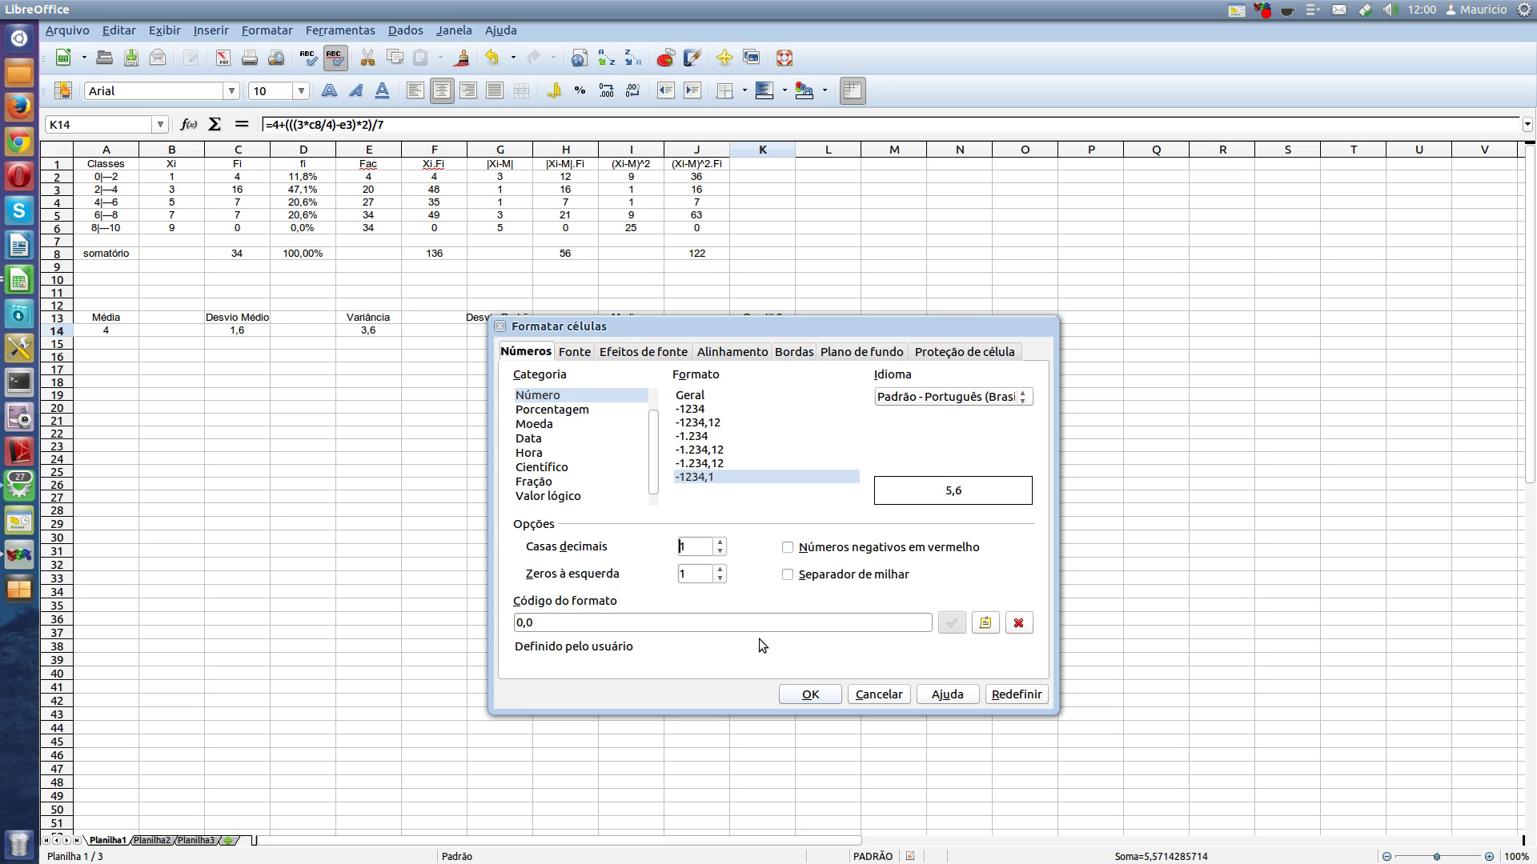
pyautogui.click(800, 696)
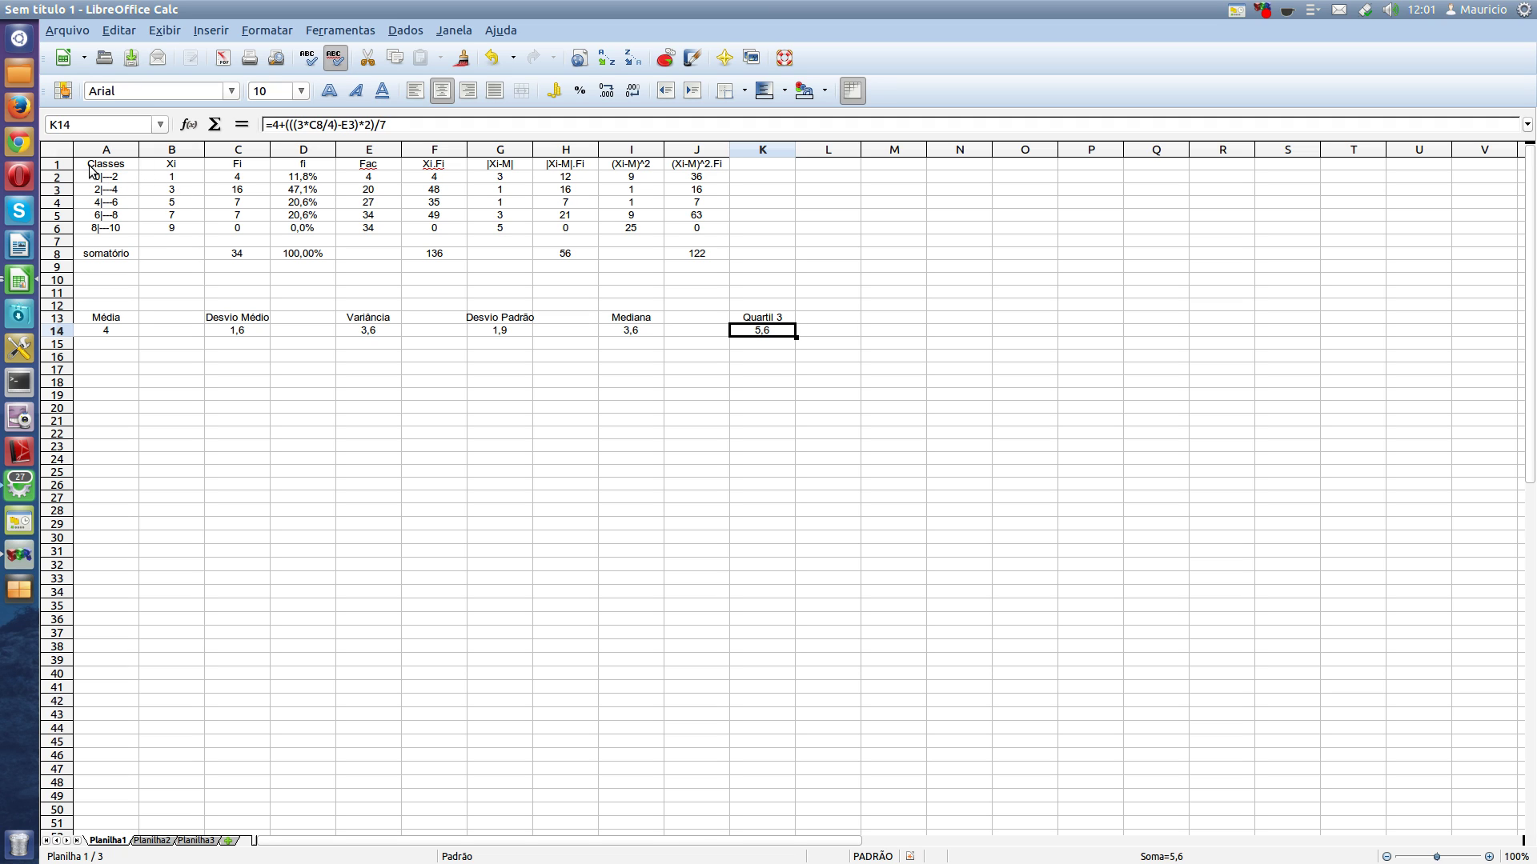
# - Add a thin solid bottom border to the header cells A1:J1
pyautogui.moveTo(94, 168); pyautogui.dragTo(718, 174)
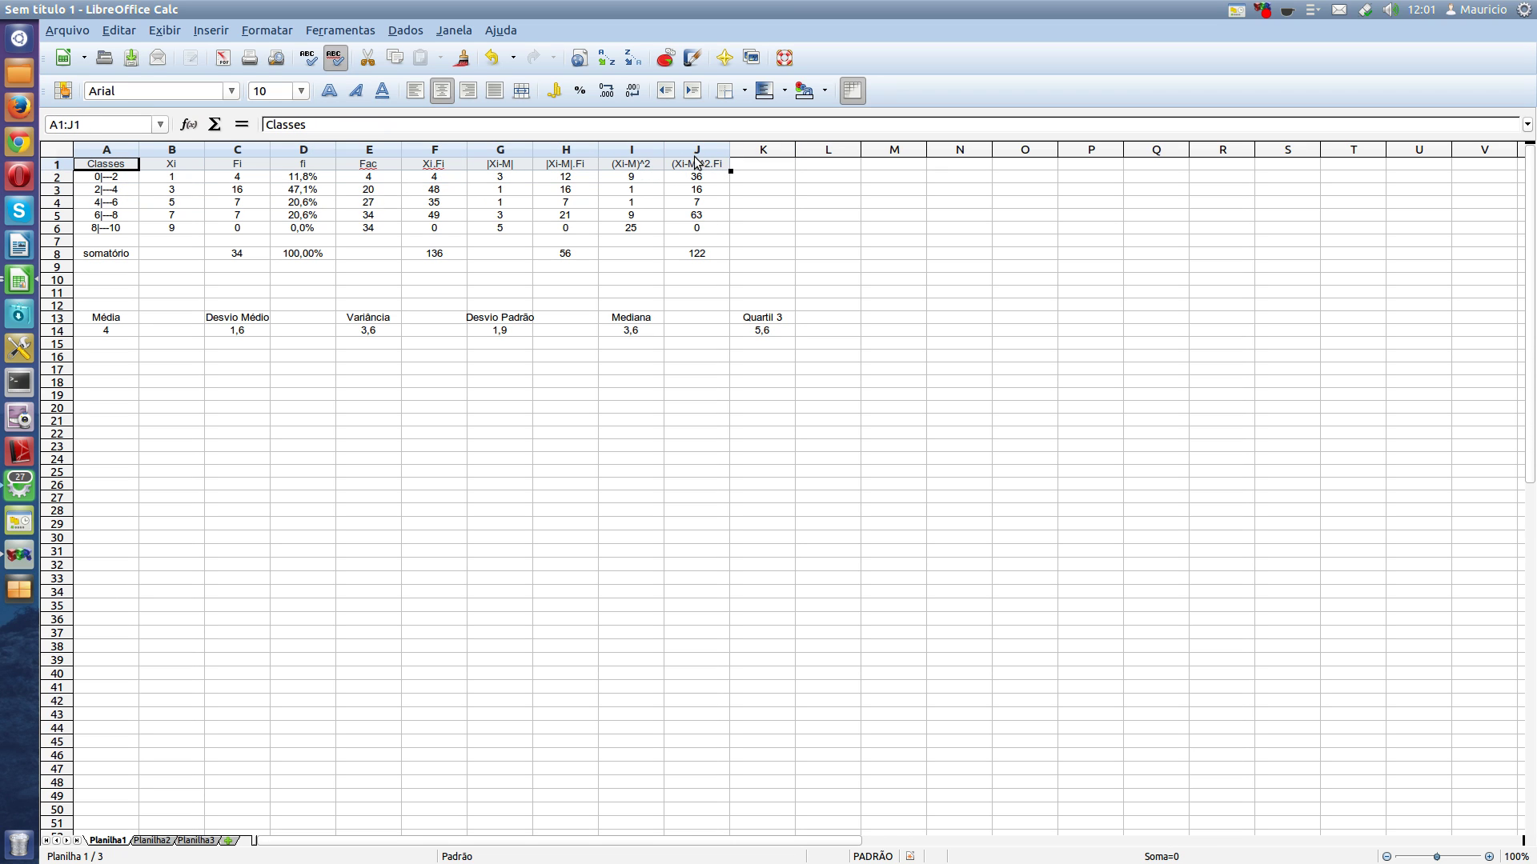
pyautogui.rightClick(695, 166)
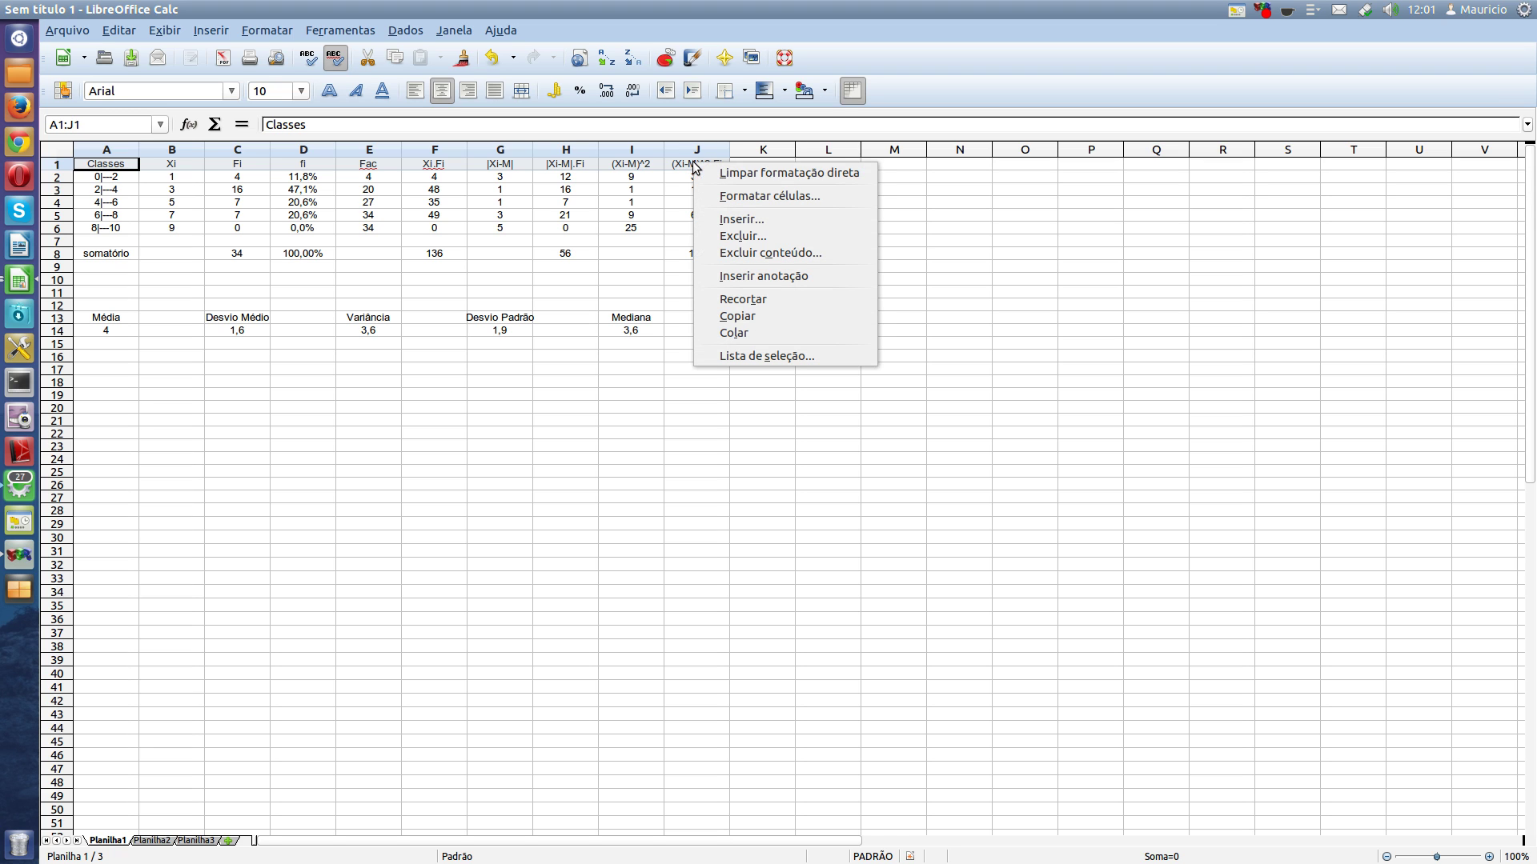
pyautogui.click(716, 195)
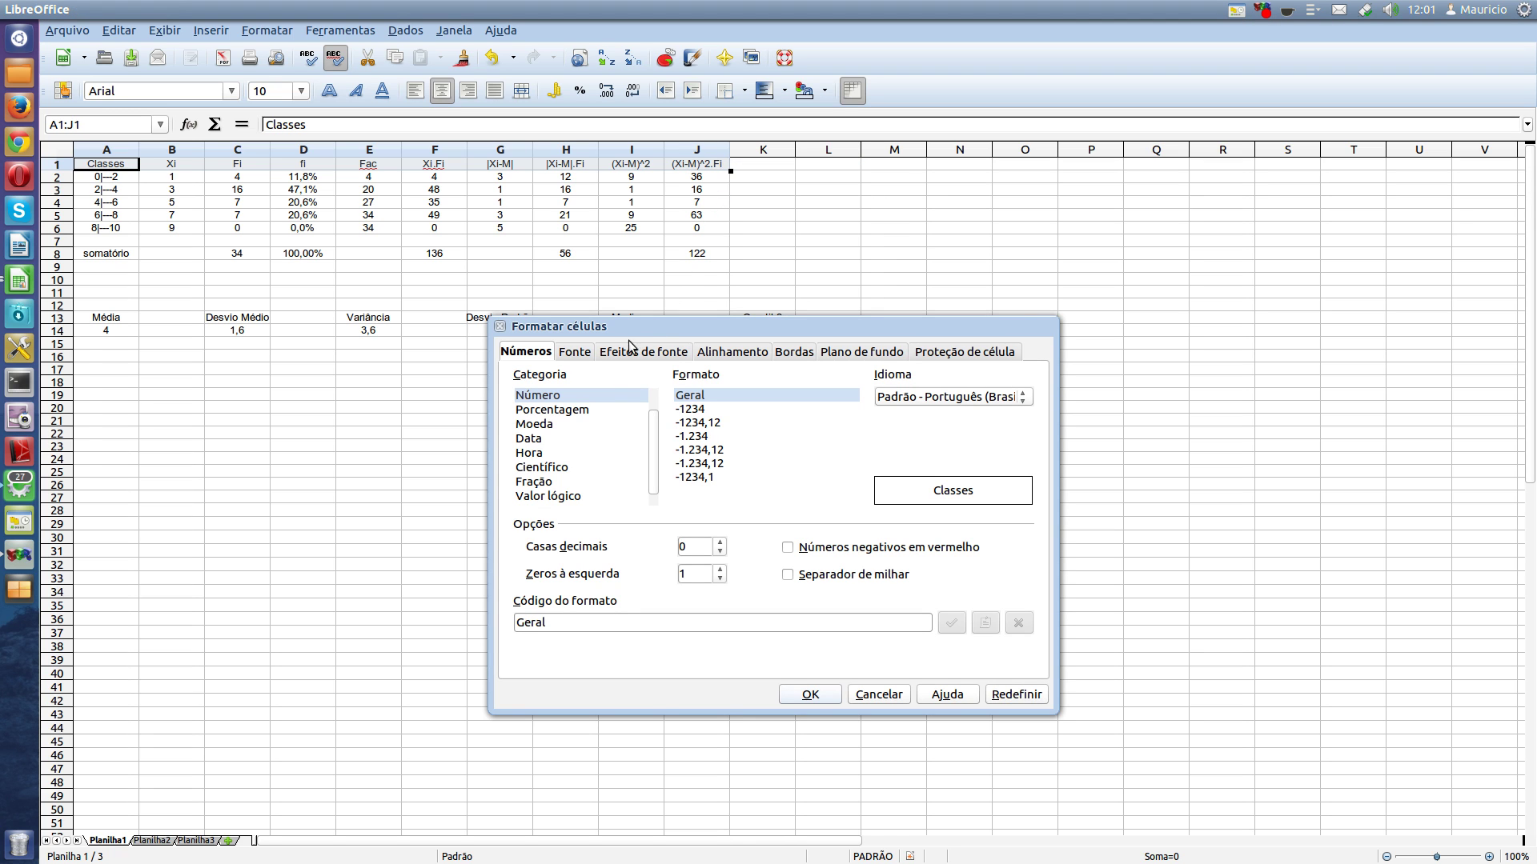
pyautogui.click(794, 355)
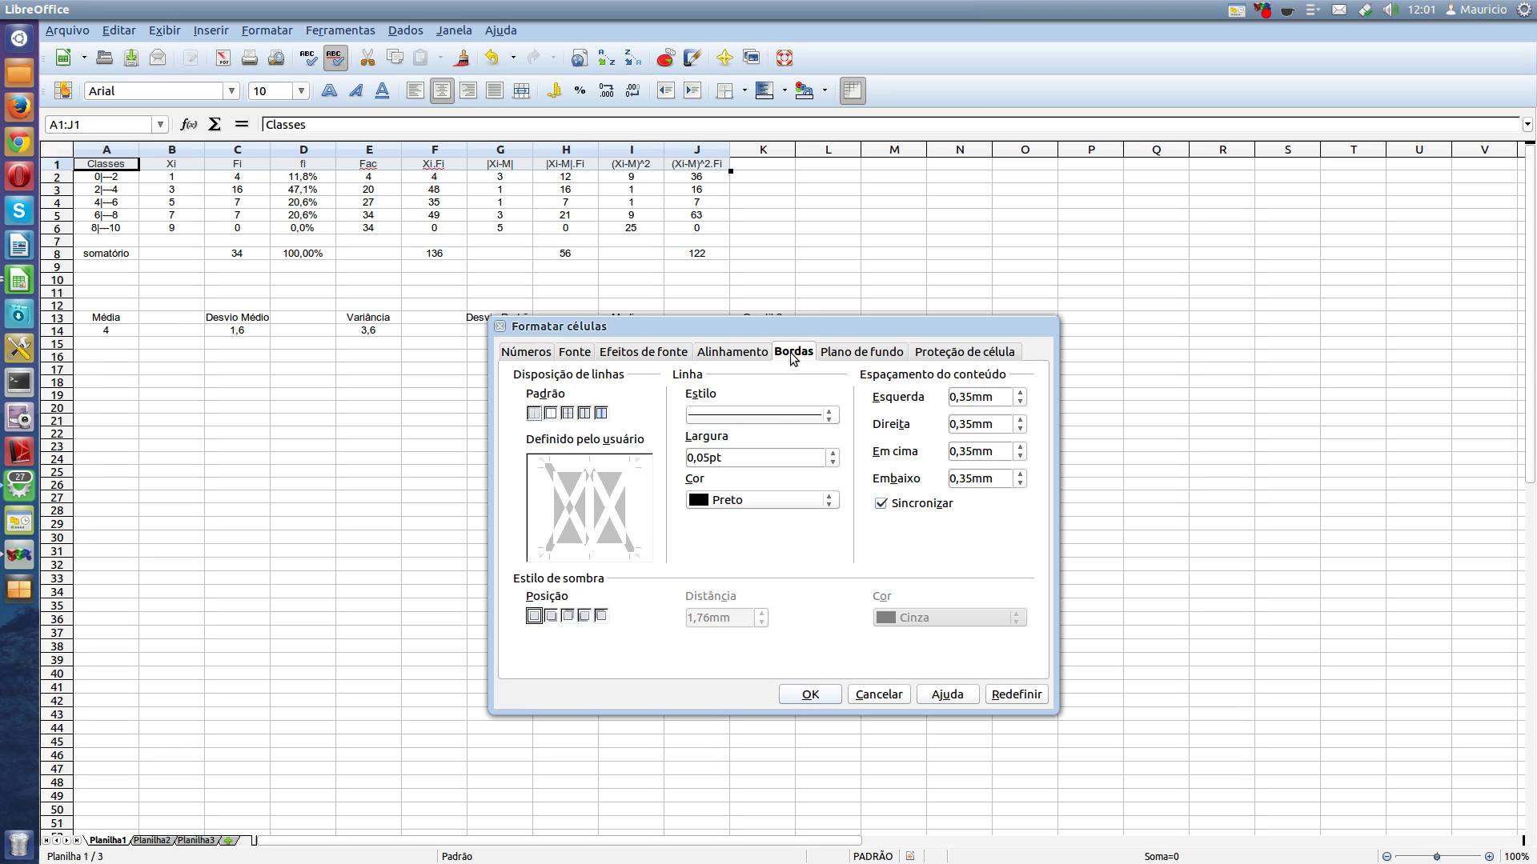
pyautogui.click(589, 552)
# - Add solid vertical dividers 1.05 pt wide between the header cells A1:J1 and apply the borders
pyautogui.click(832, 416)
pyautogui.click(833, 415)
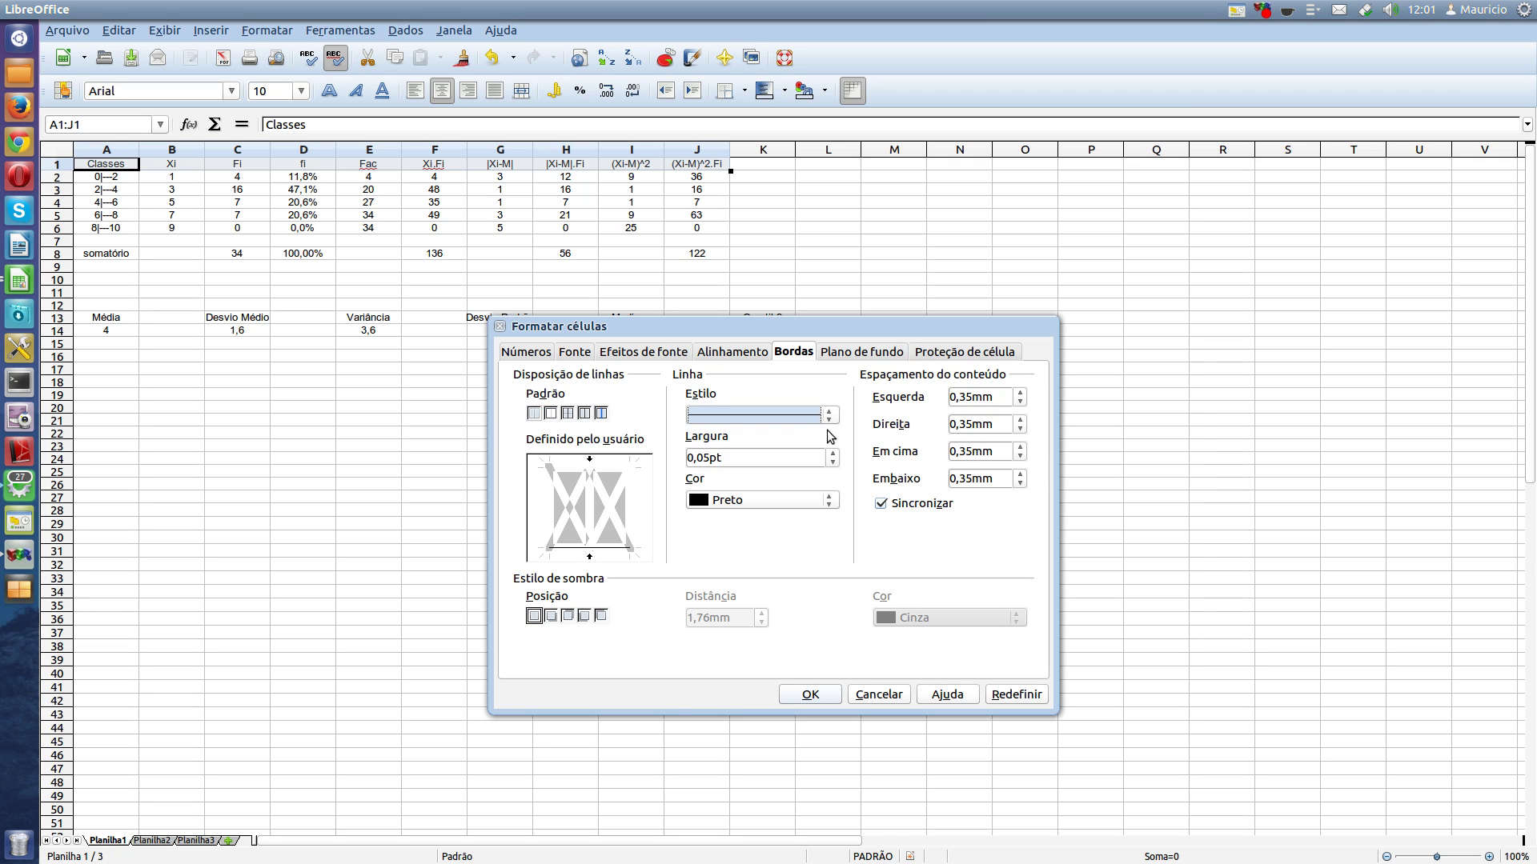
pyautogui.click(833, 453)
pyautogui.click(833, 453)
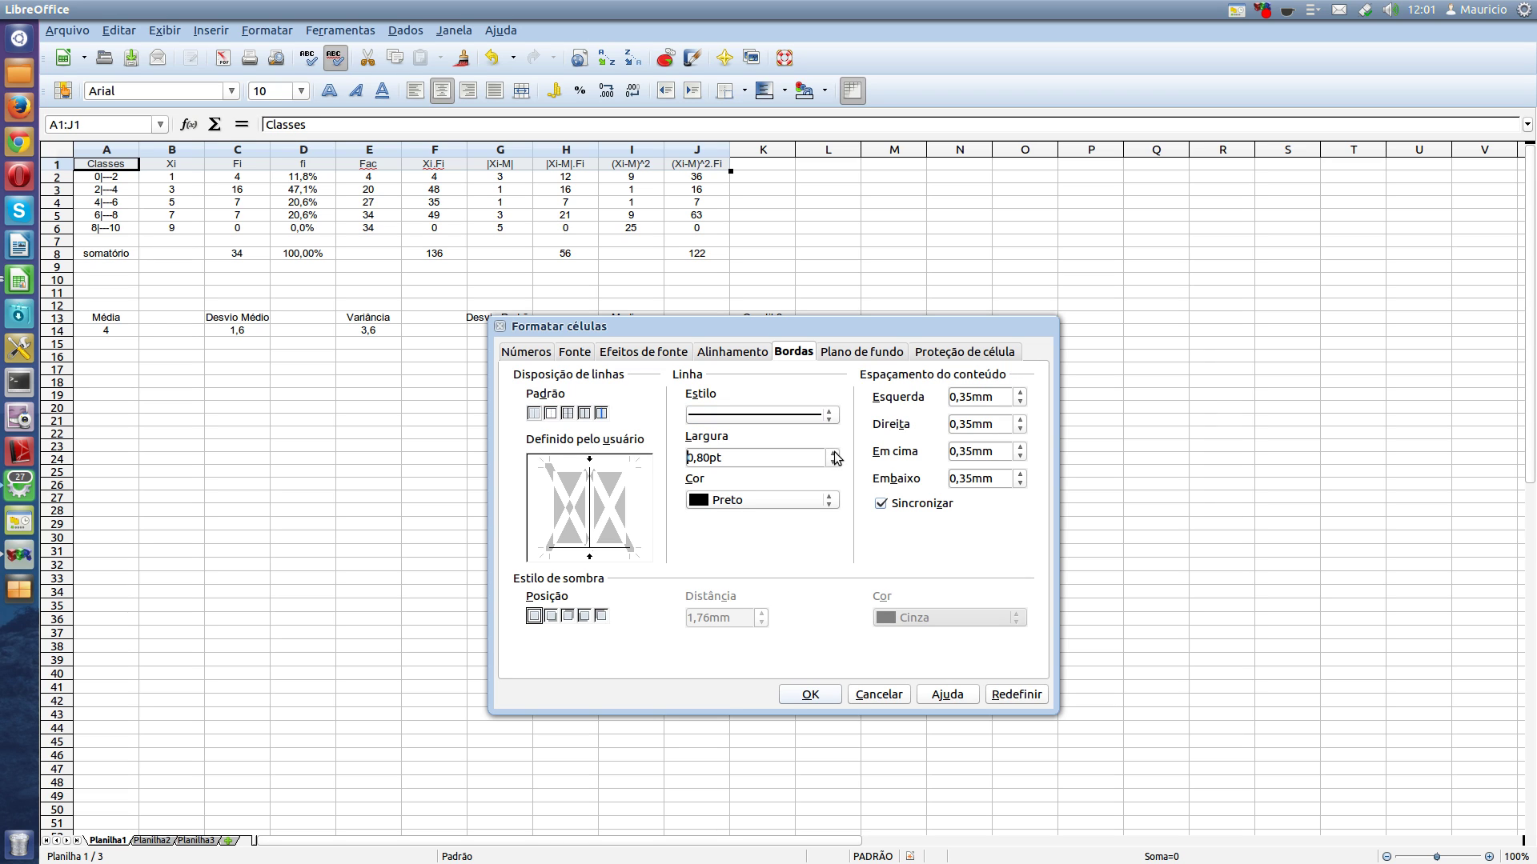
pyautogui.click(833, 453)
pyautogui.click(591, 508)
pyautogui.click(833, 453)
pyautogui.click(832, 453)
pyautogui.click(832, 461)
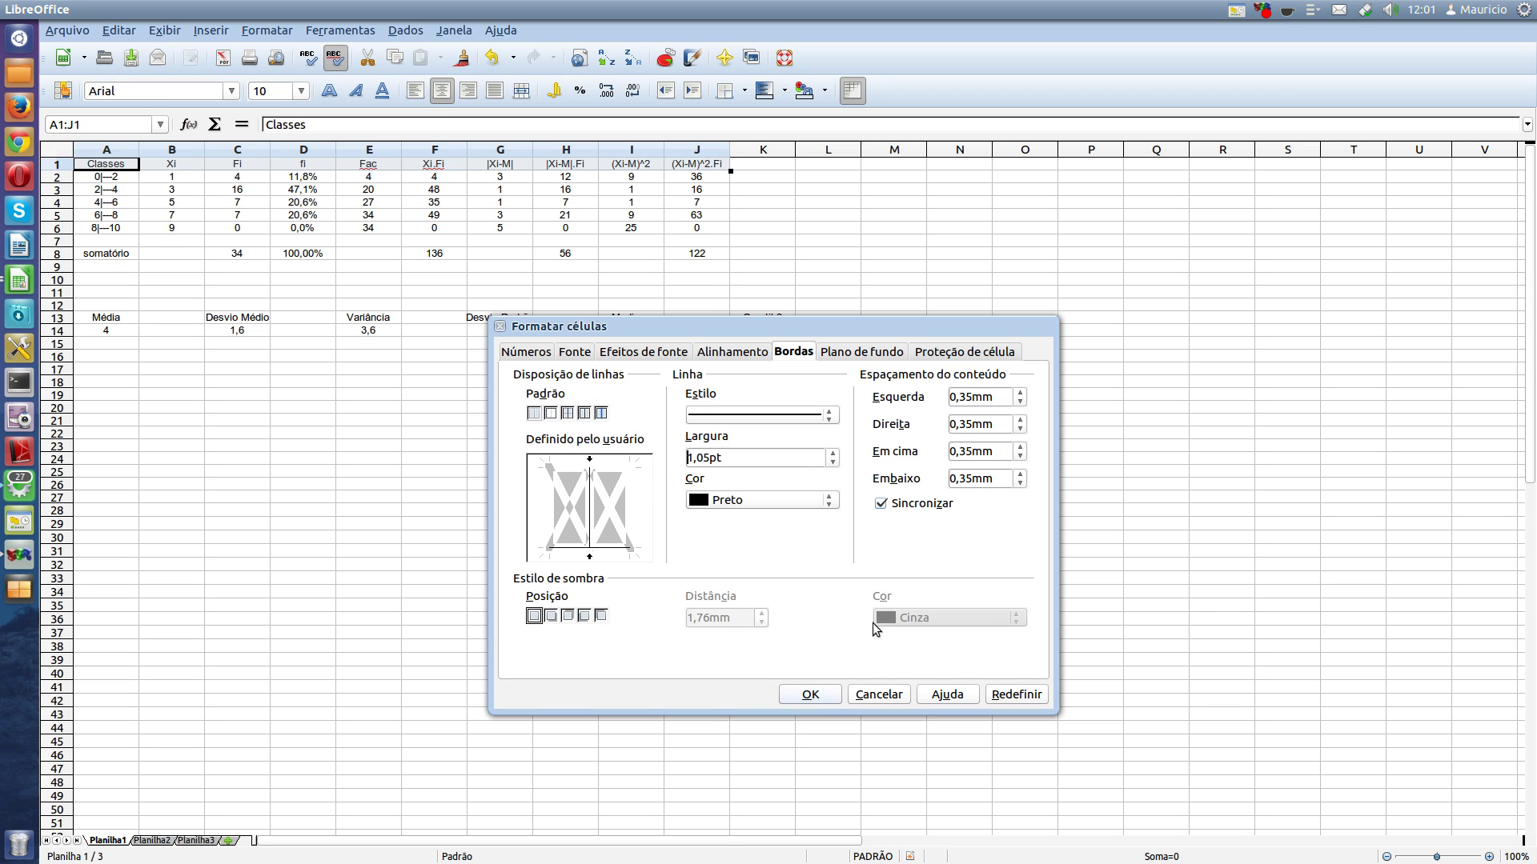
pyautogui.click(812, 694)
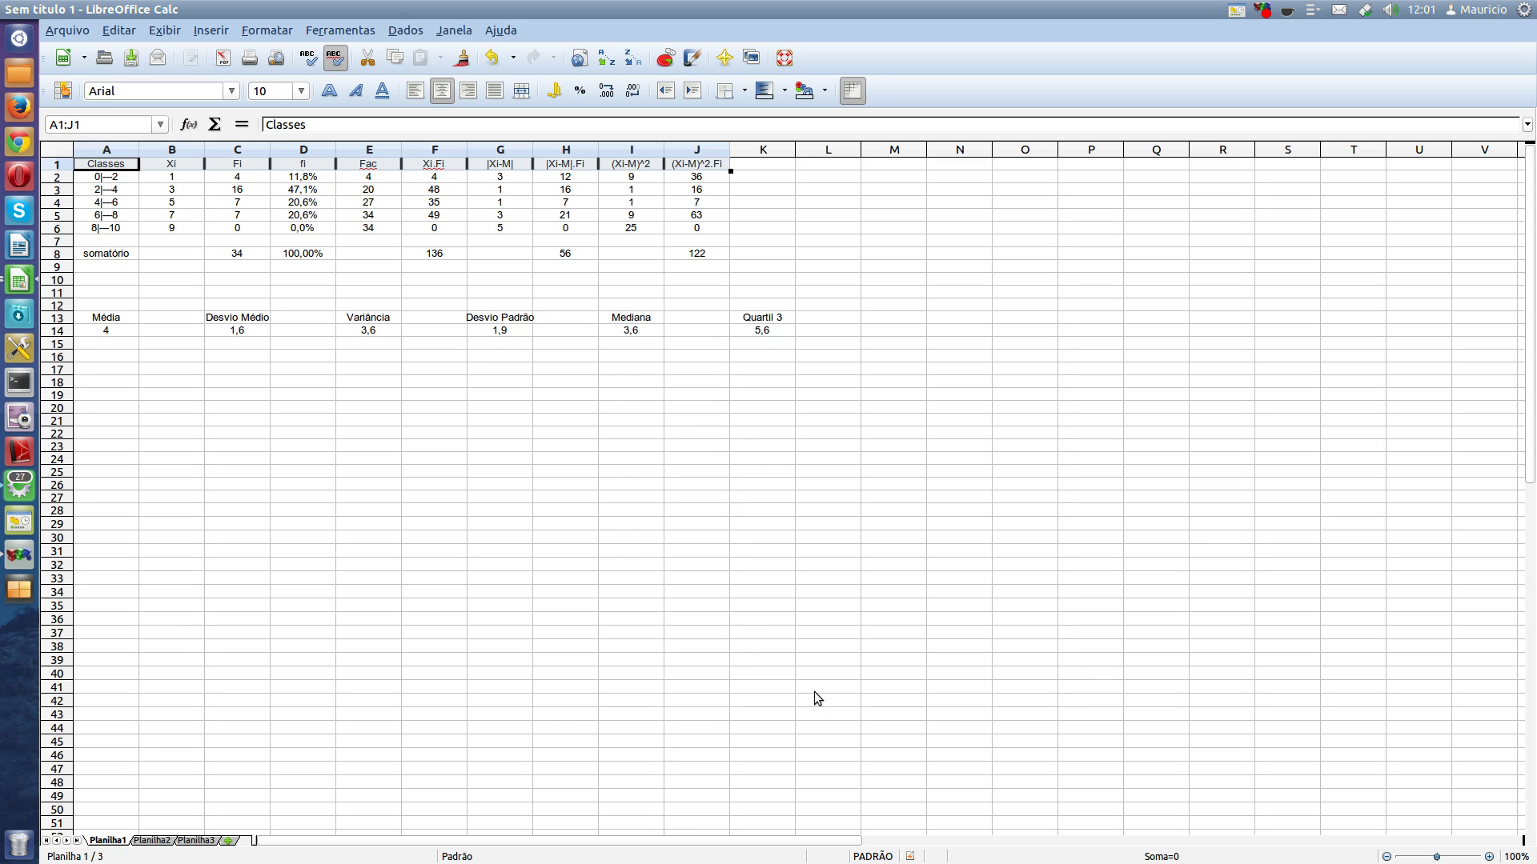
pyautogui.click(444, 240)
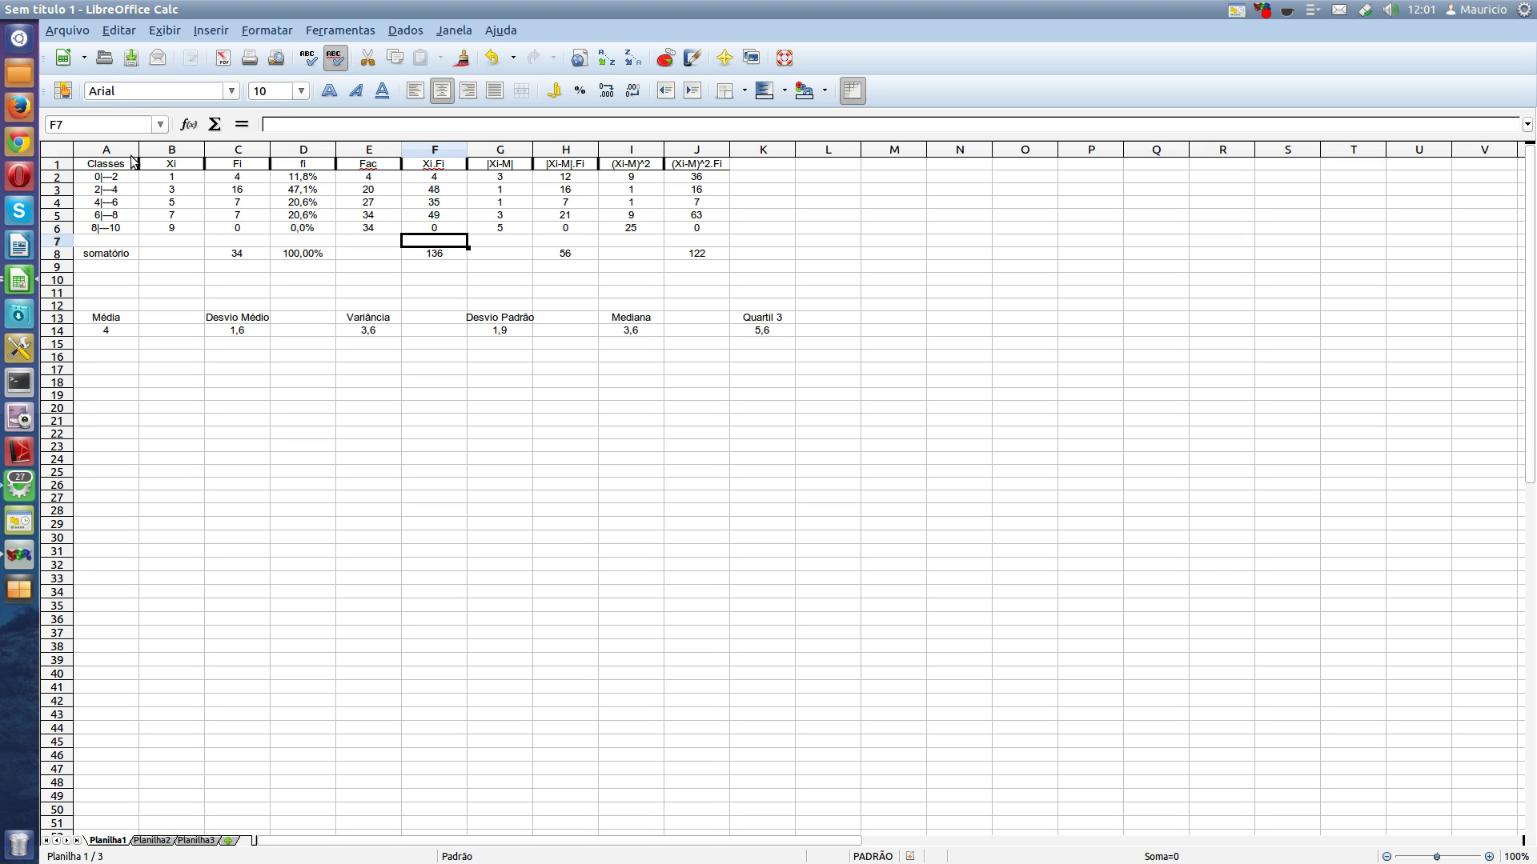
# - Remove the vertical dividers from header cells A1:J1 and set their bottom border width to 1.05 pt
pyautogui.moveTo(132, 164); pyautogui.dragTo(690, 169)
pyautogui.rightClick(690, 168)
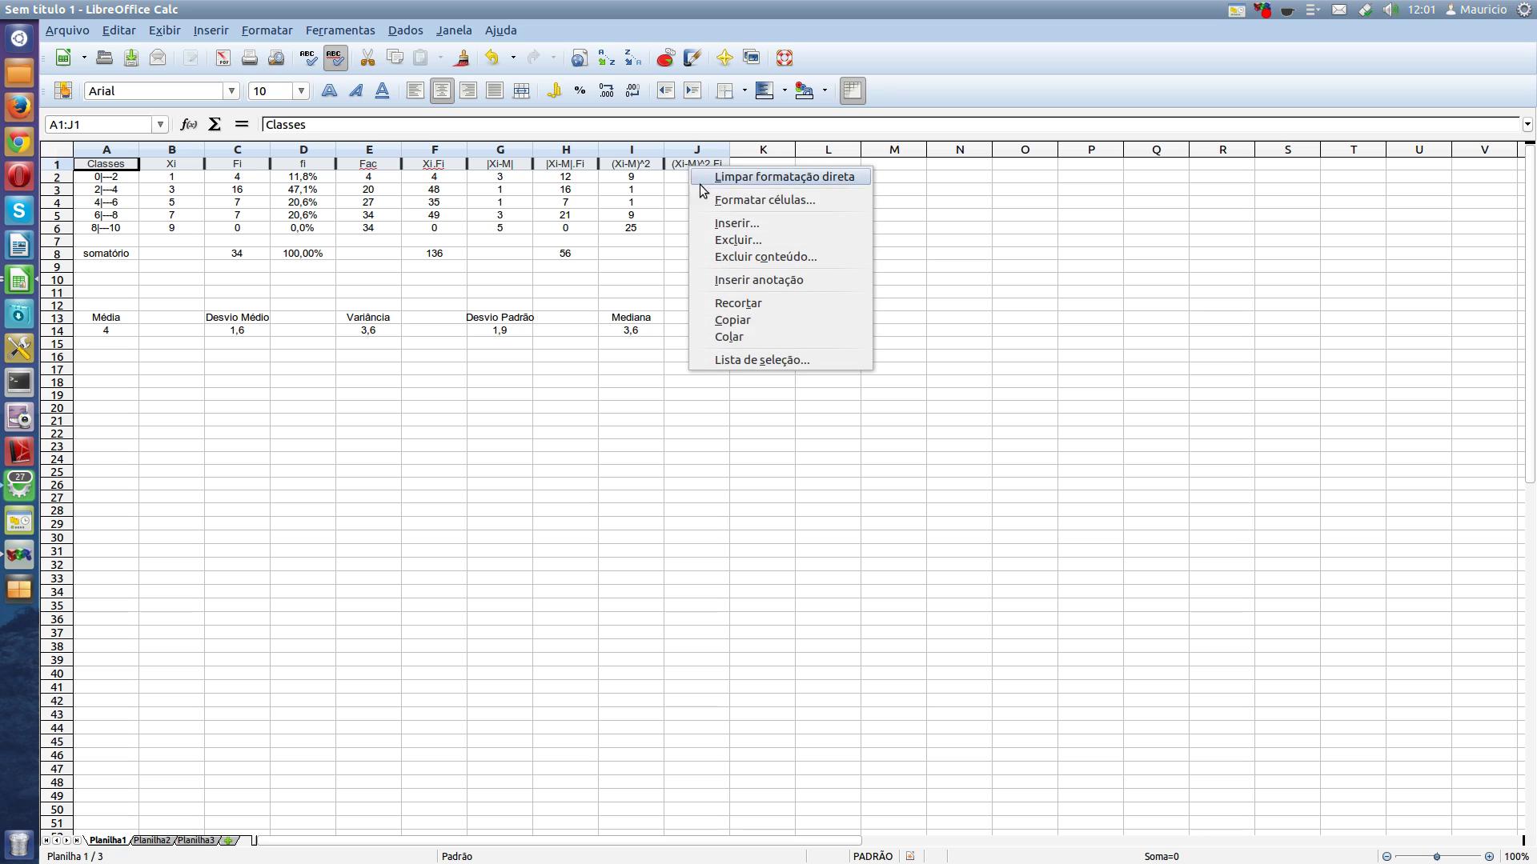
pyautogui.click(722, 205)
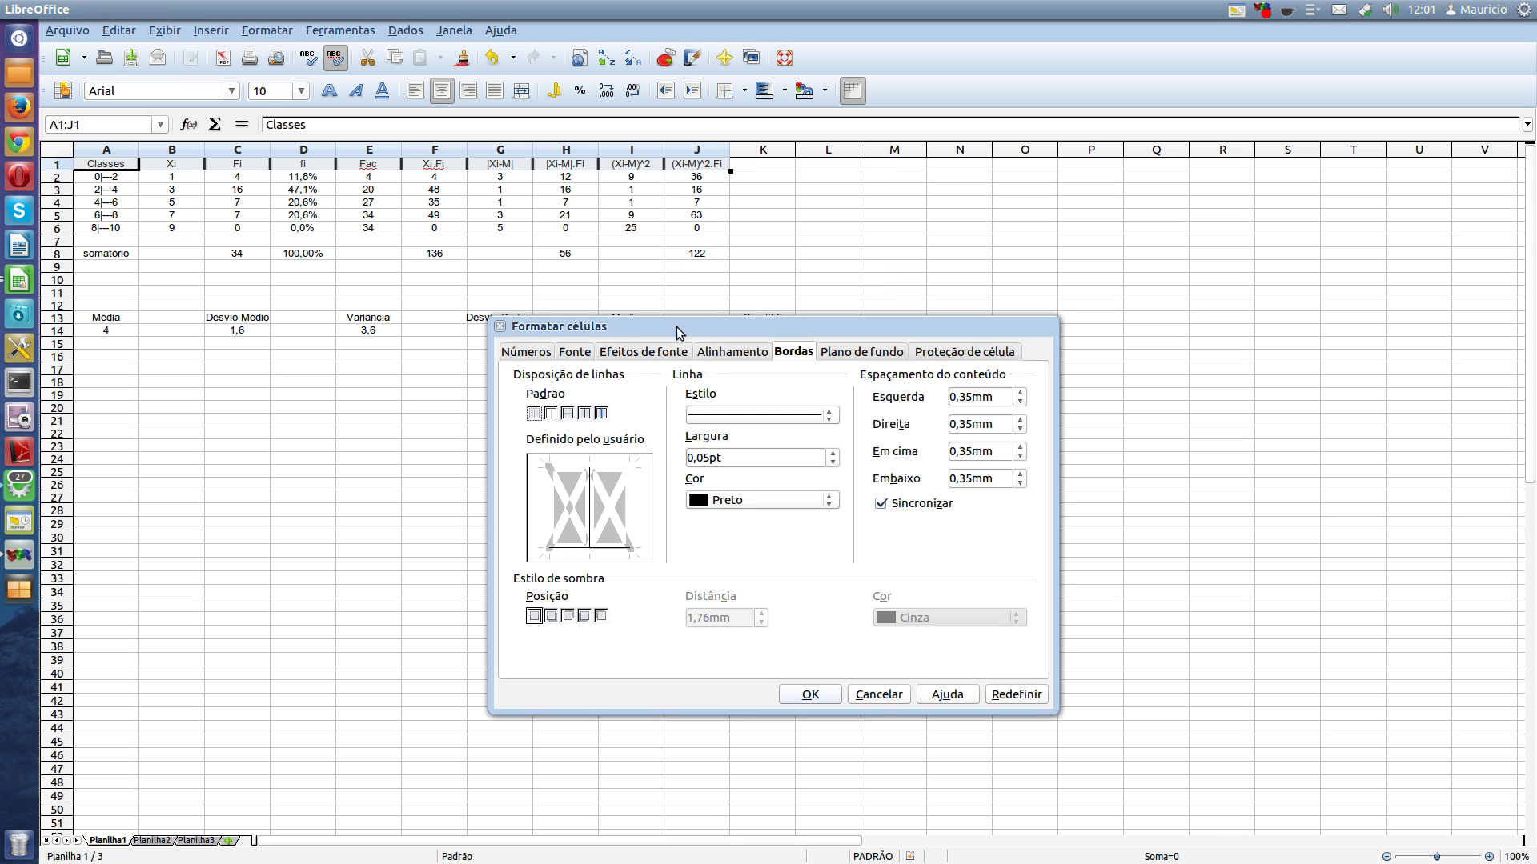
pyautogui.click(590, 514)
pyautogui.keyDown('shift'); pyautogui.click(587, 548); pyautogui.keyUp('shift')
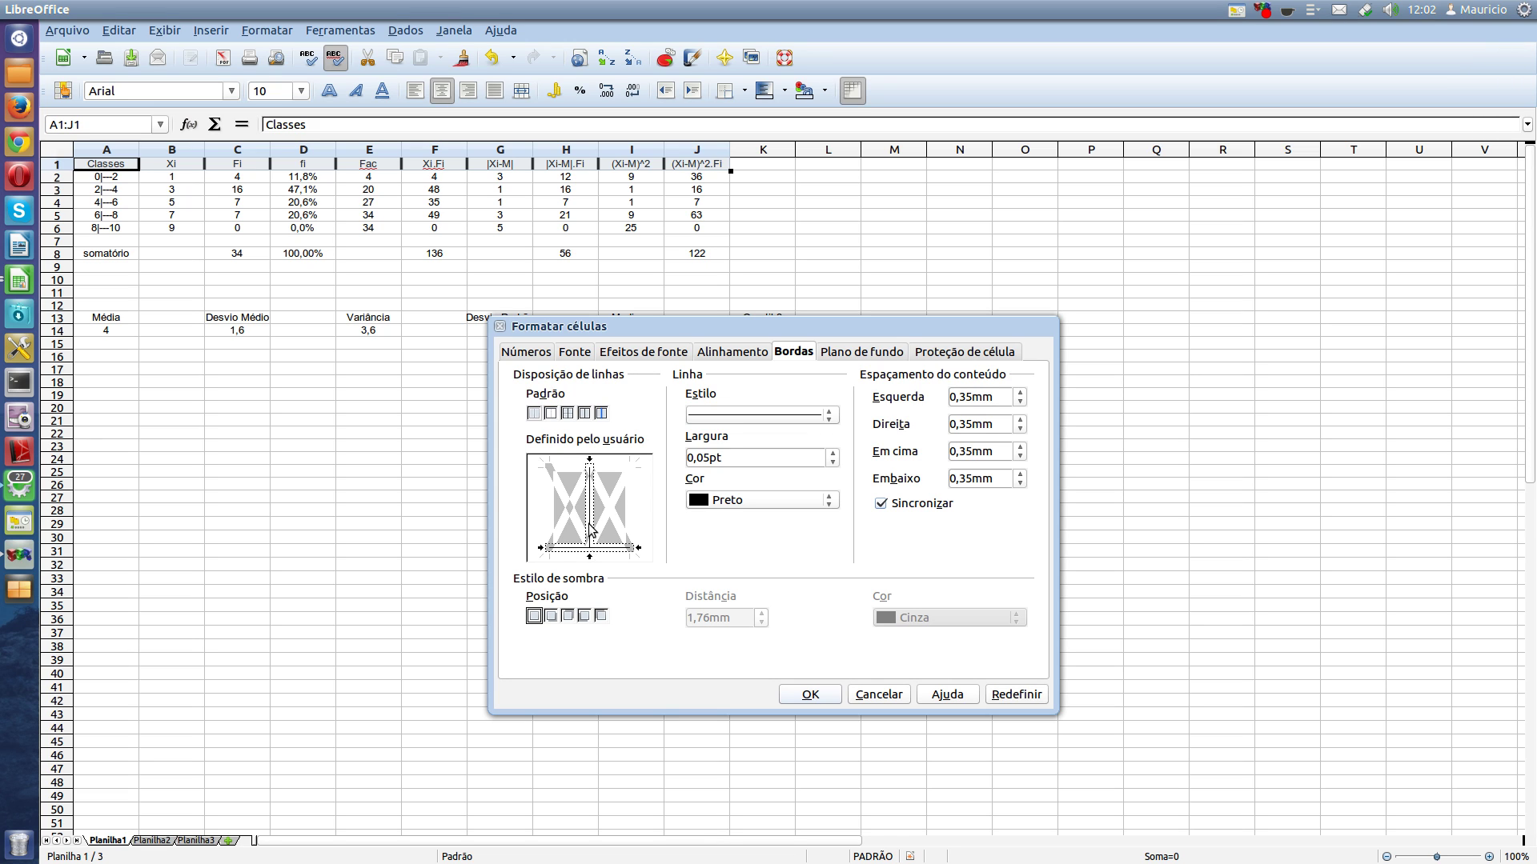
pyautogui.click(590, 526)
pyautogui.click(834, 453)
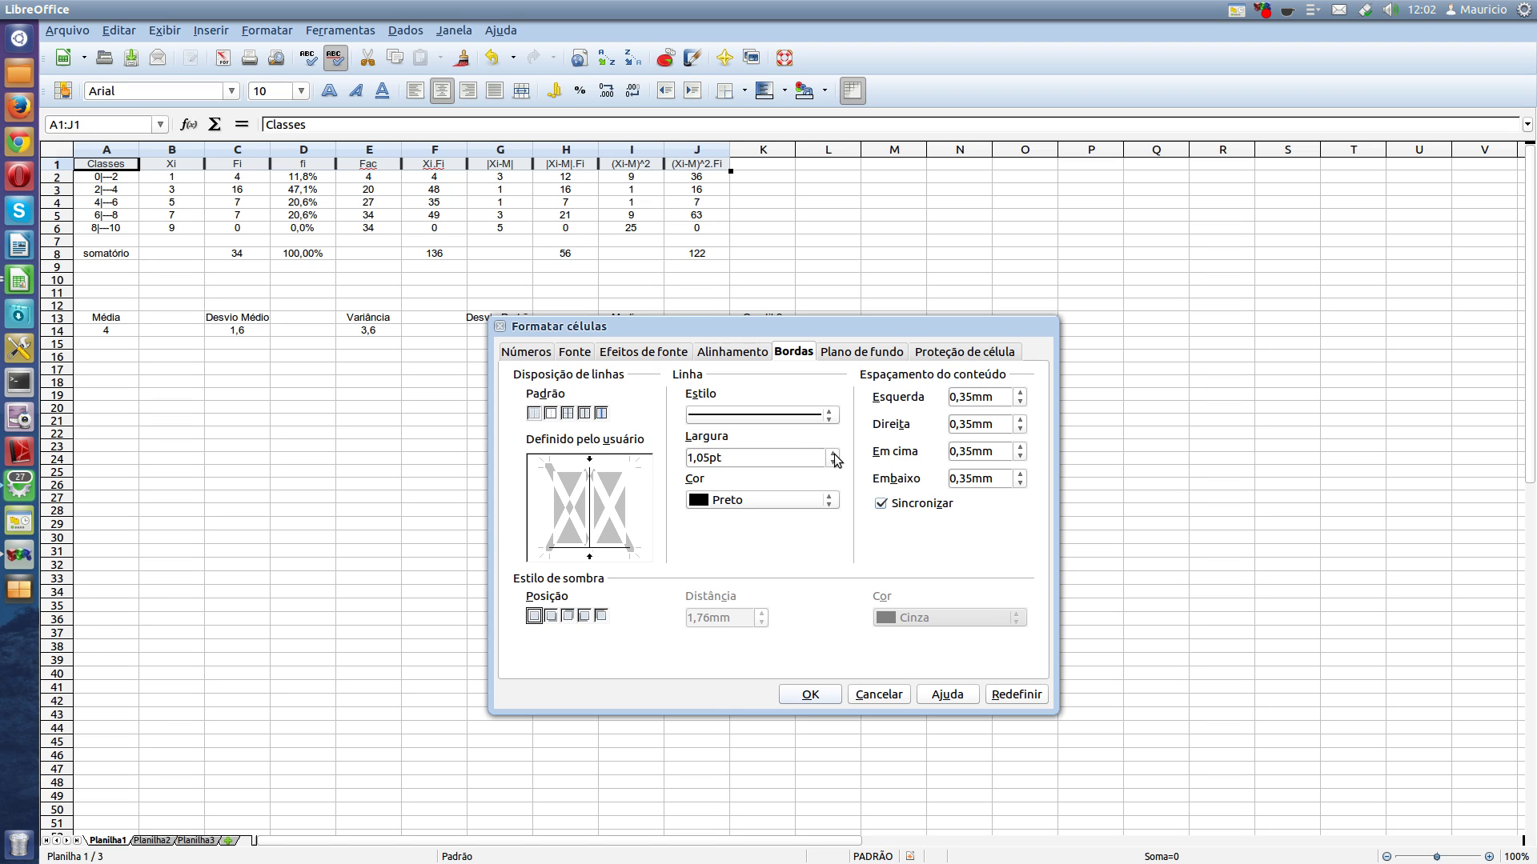
pyautogui.click(592, 499)
pyautogui.click(600, 548)
pyautogui.click(810, 694)
pyautogui.click(524, 422)
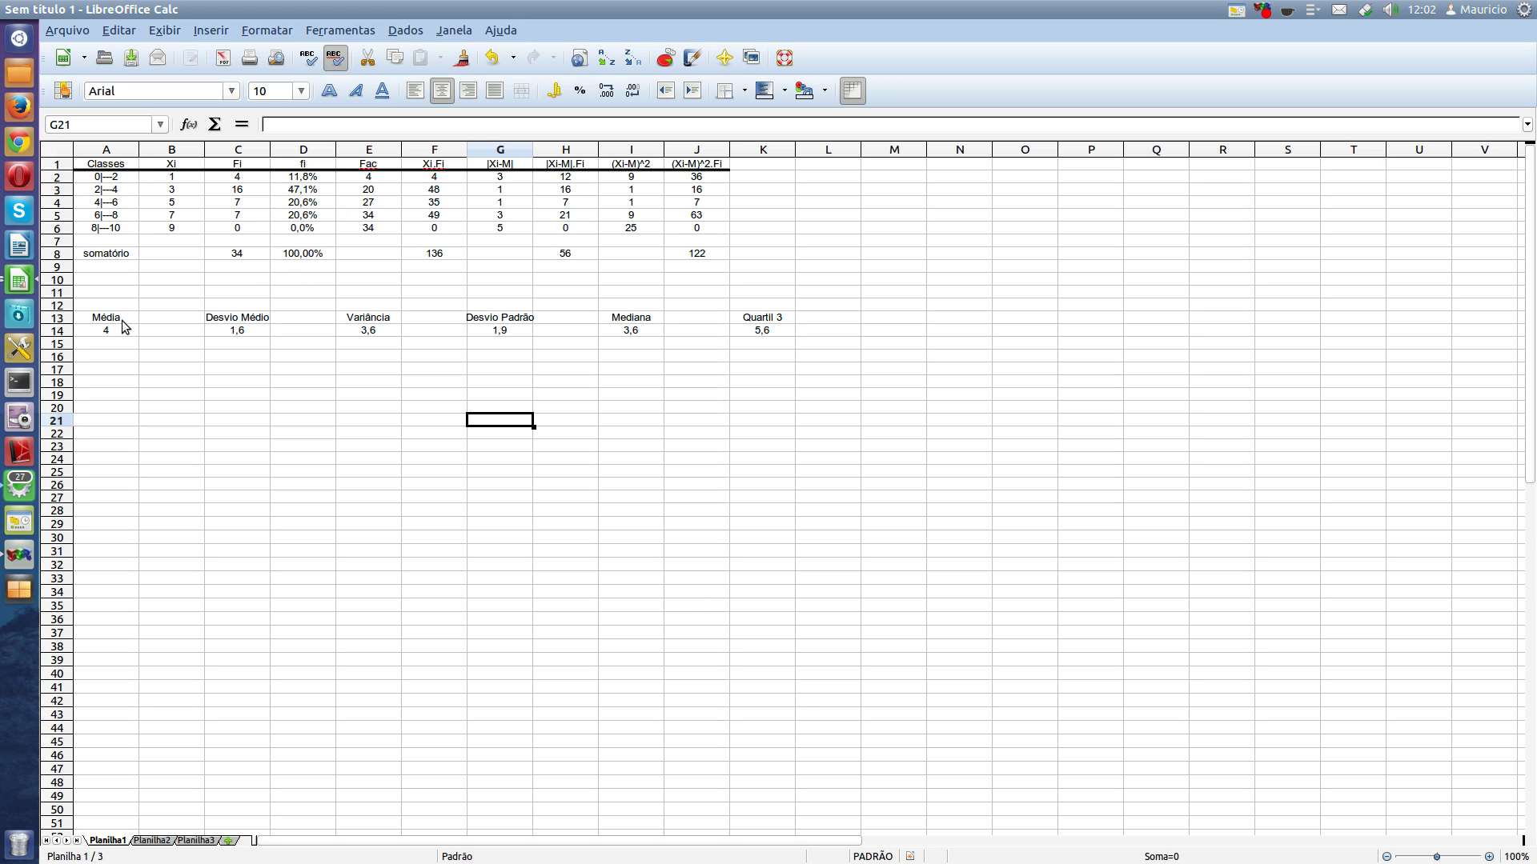
# - Draw a solid black outline border 1.05 pt wide around the mean's label and value in A13:A14
pyautogui.moveTo(125, 322)
pyautogui.mouseDown()
pyautogui.moveTo(127, 349)
pyautogui.moveTo(128, 329)
pyautogui.mouseUp()
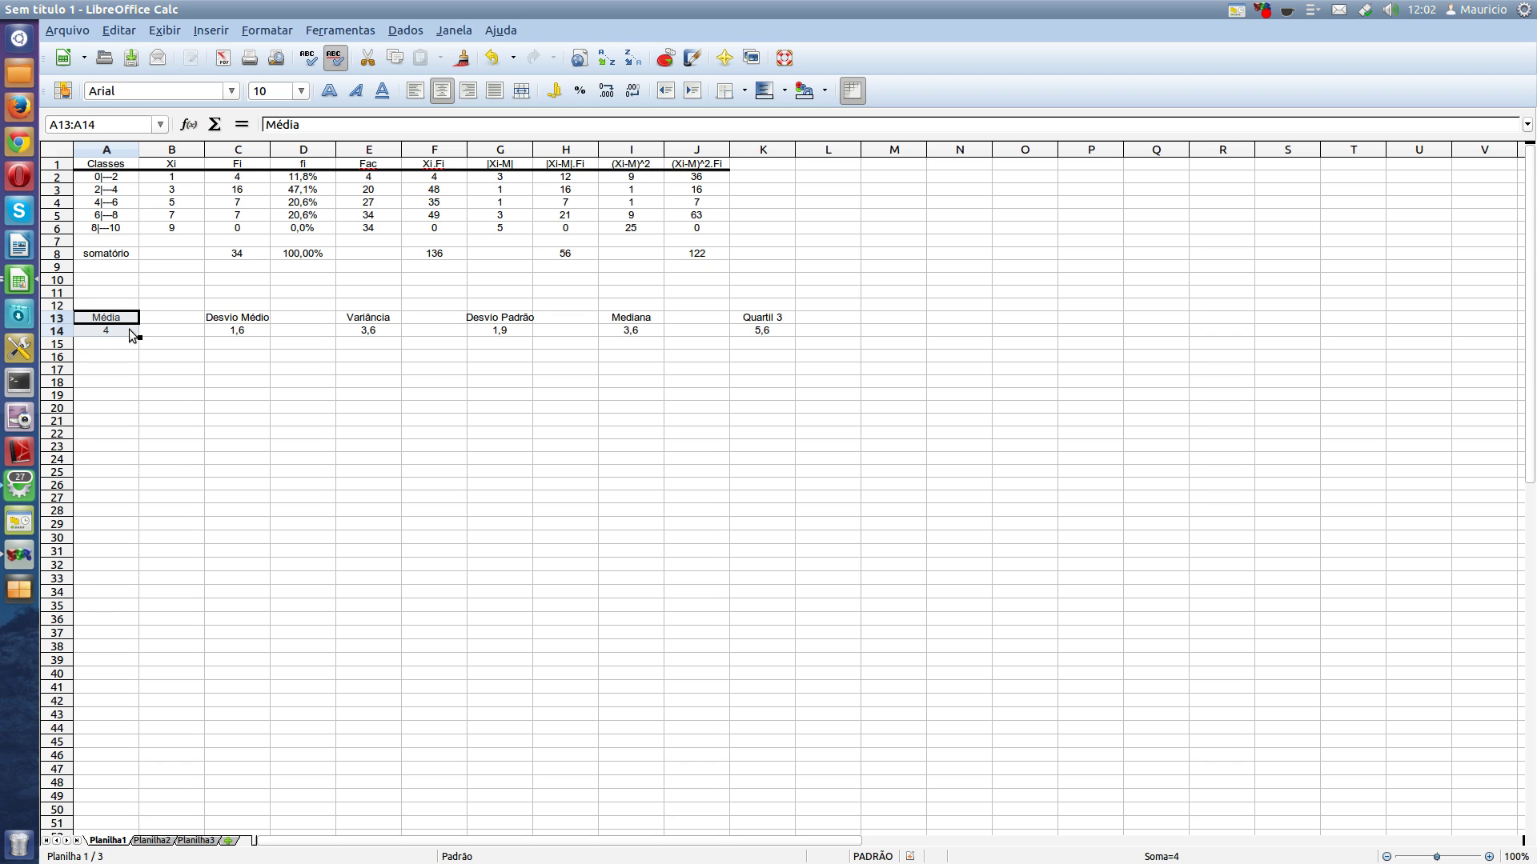
pyautogui.rightClick(131, 320)
pyautogui.click(206, 354)
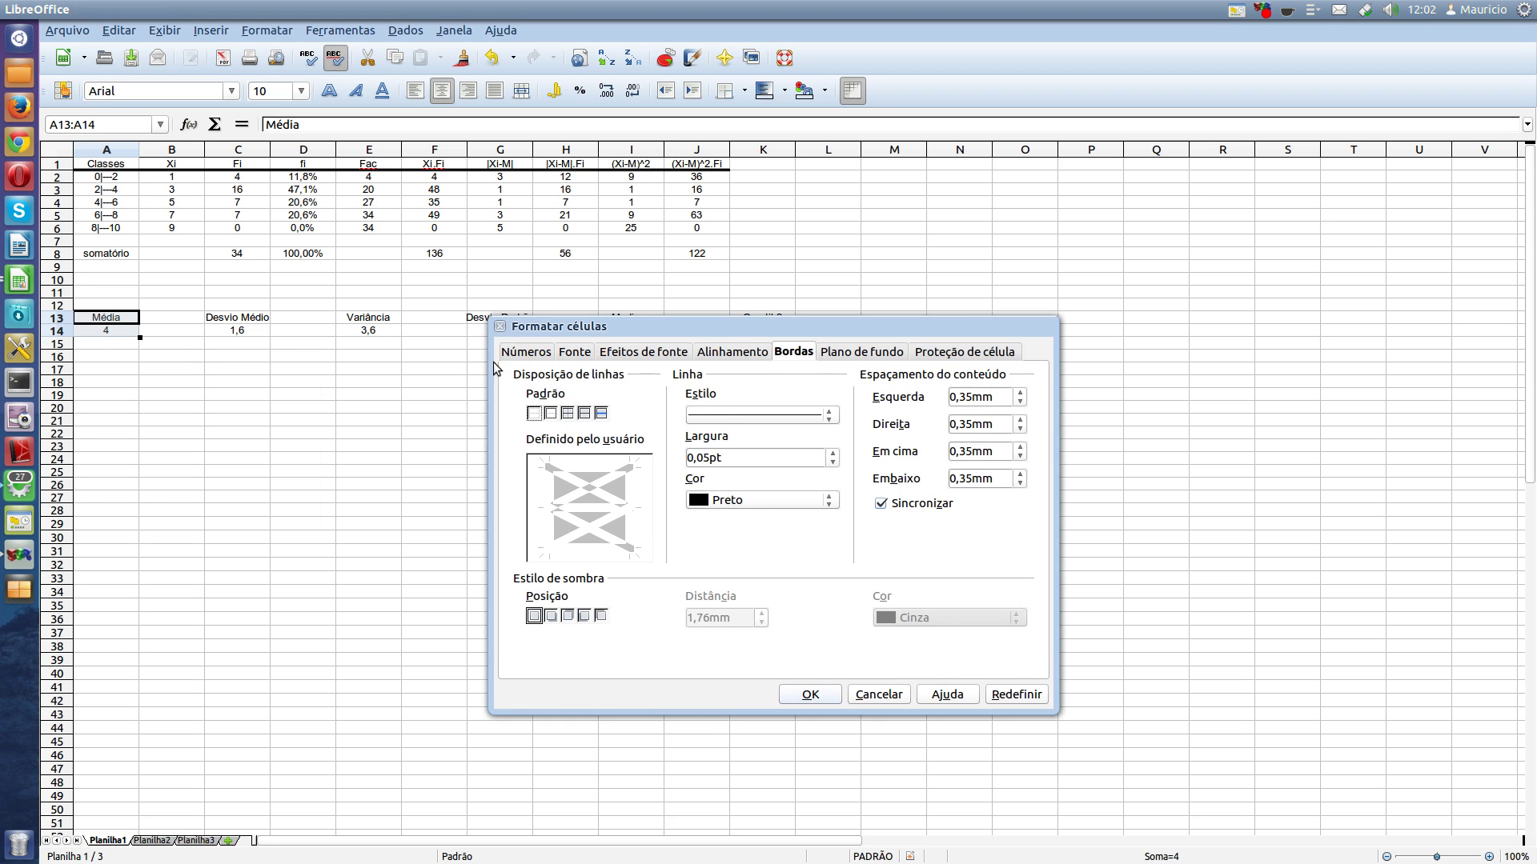
pyautogui.click(551, 413)
pyautogui.click(833, 458)
pyautogui.click(833, 454)
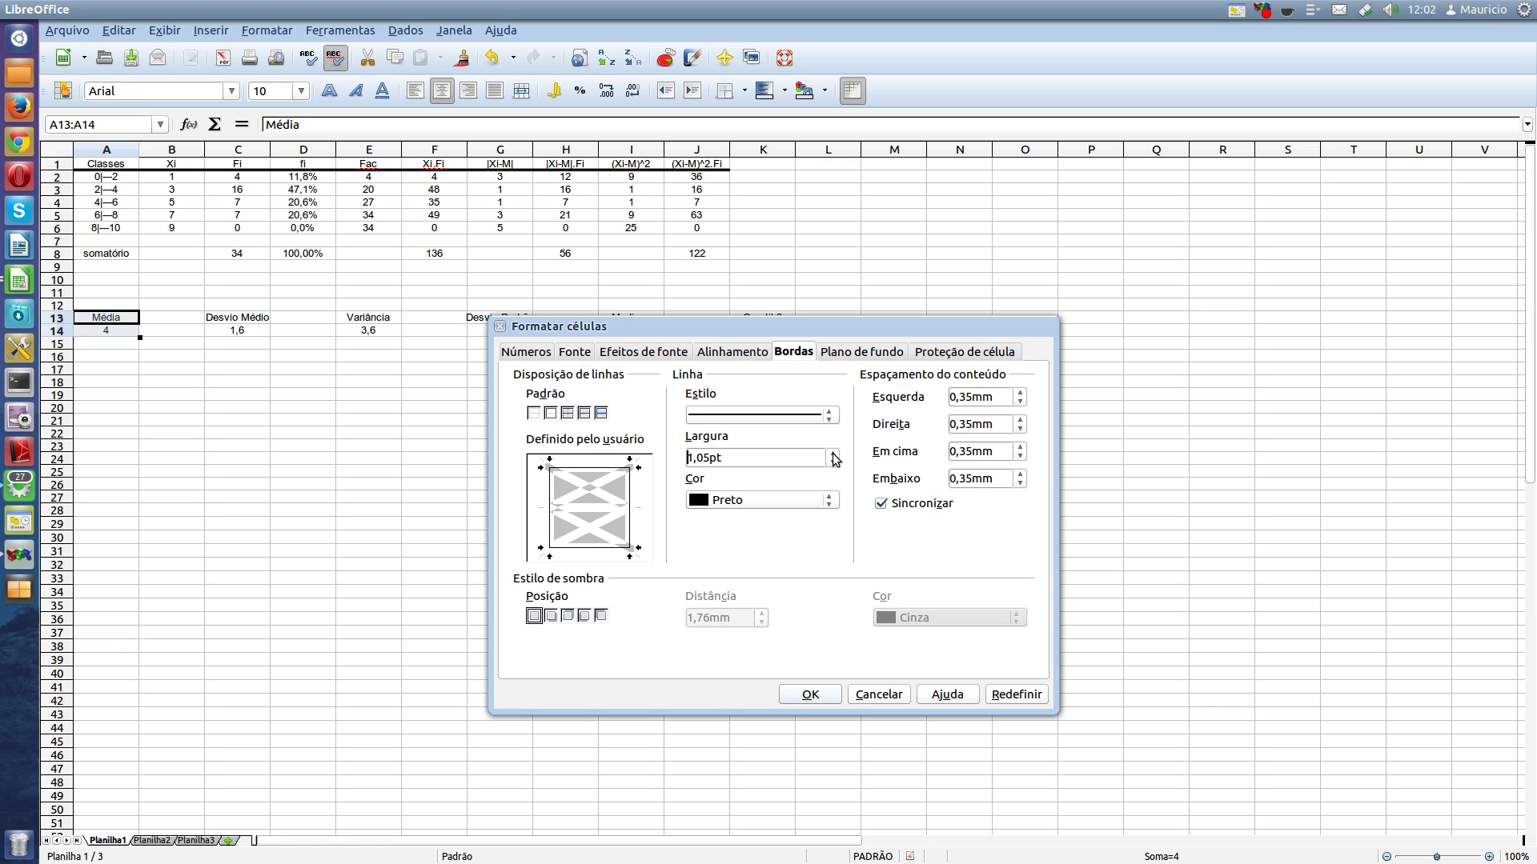
pyautogui.click(806, 690)
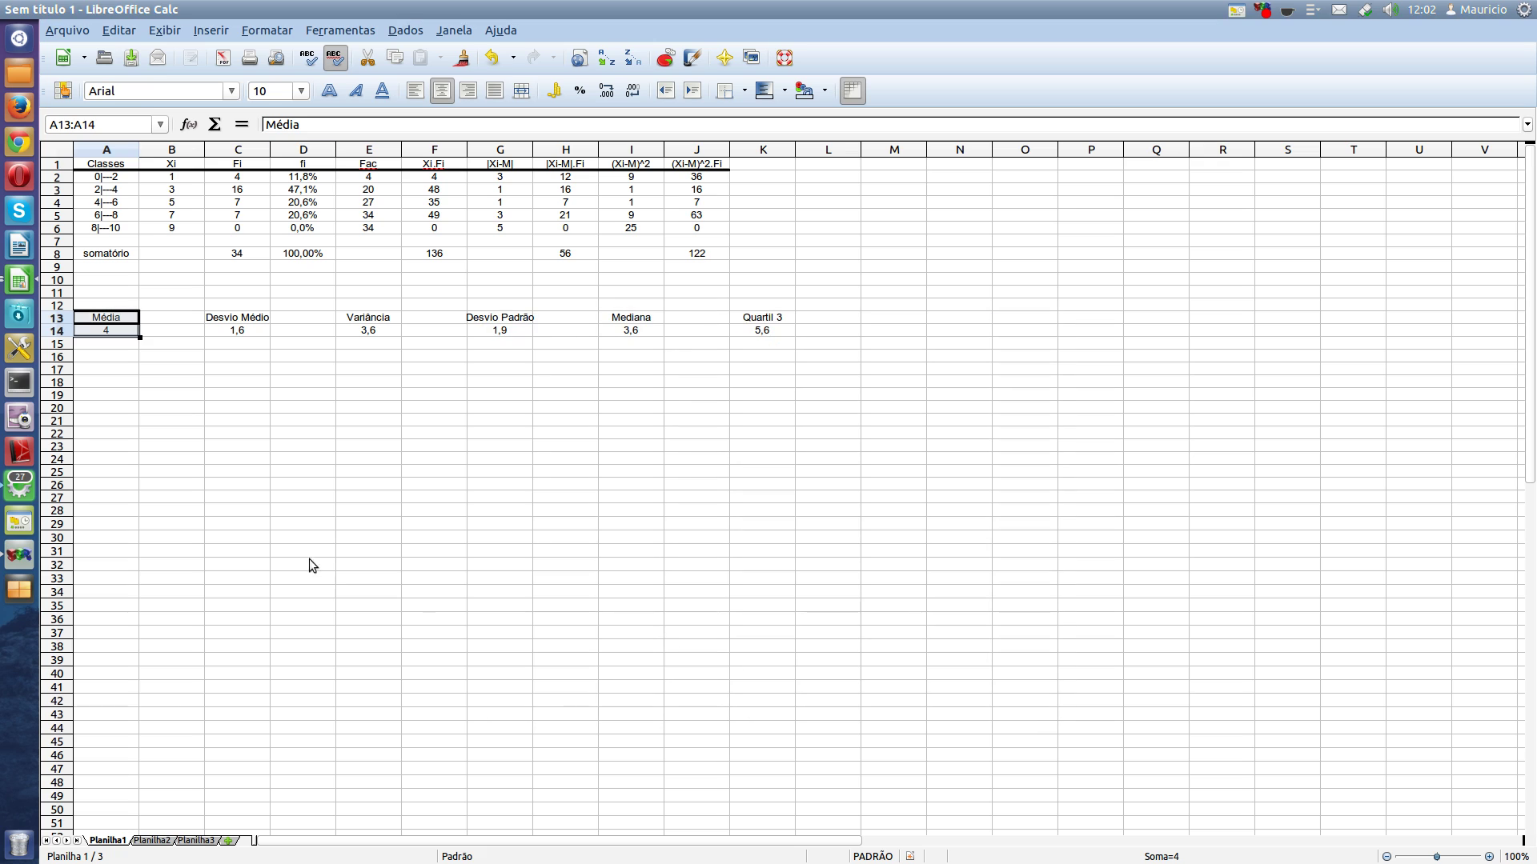
pyautogui.click(309, 563)
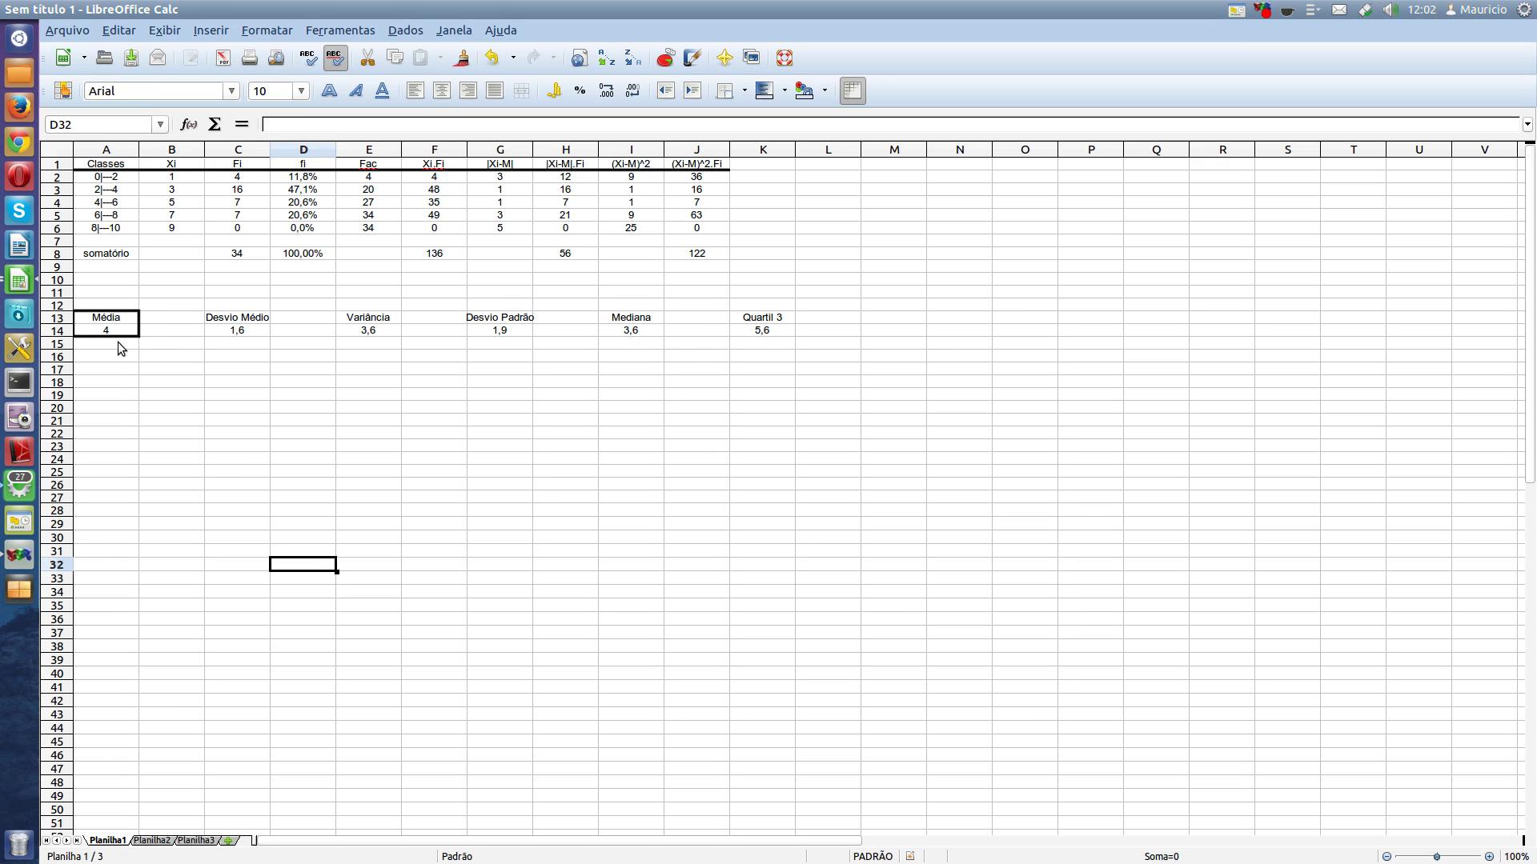